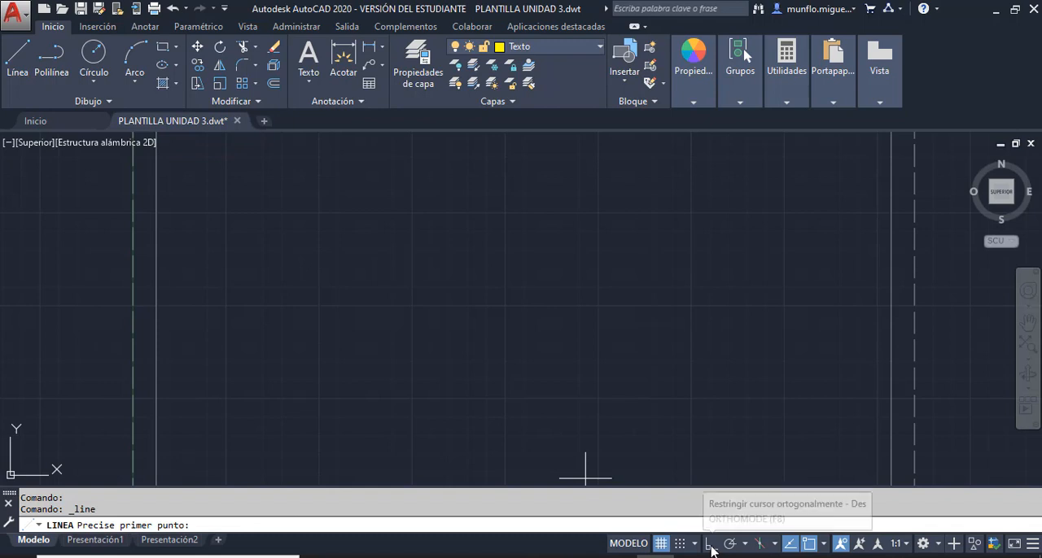
- Turn on orthogonal mode and abandon the line started on the Texto layer
{"action": "left_click", "coordinate": [710, 545]}
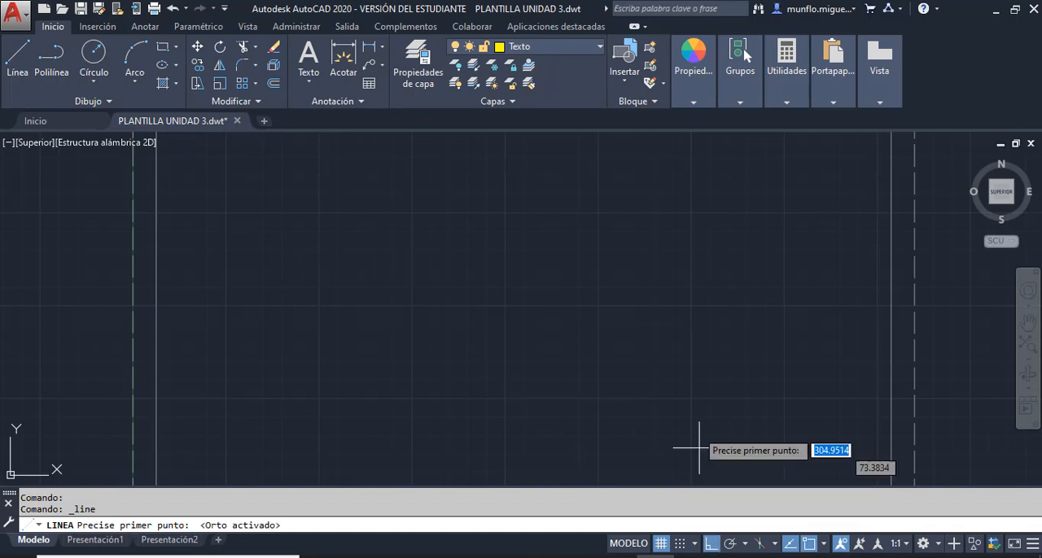
{"action": "left_click", "coordinate": [420, 300]}
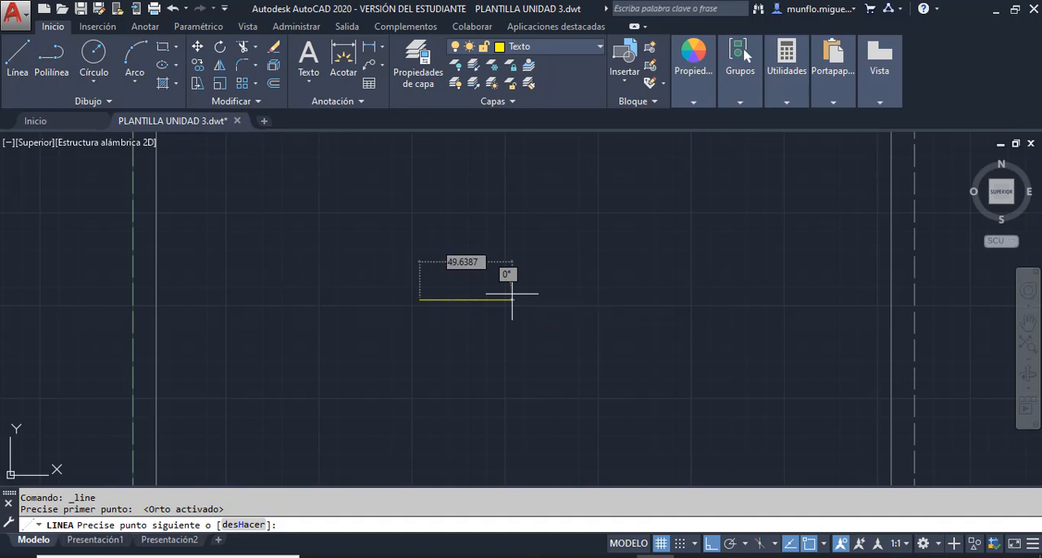
{"action": "key", "text": "Escape"}
{"action": "key", "text": "Escape"}
- Lock the Texto layer, and unlock layer 0 and make it the current layer
{"action": "left_click", "coordinate": [598, 46]}
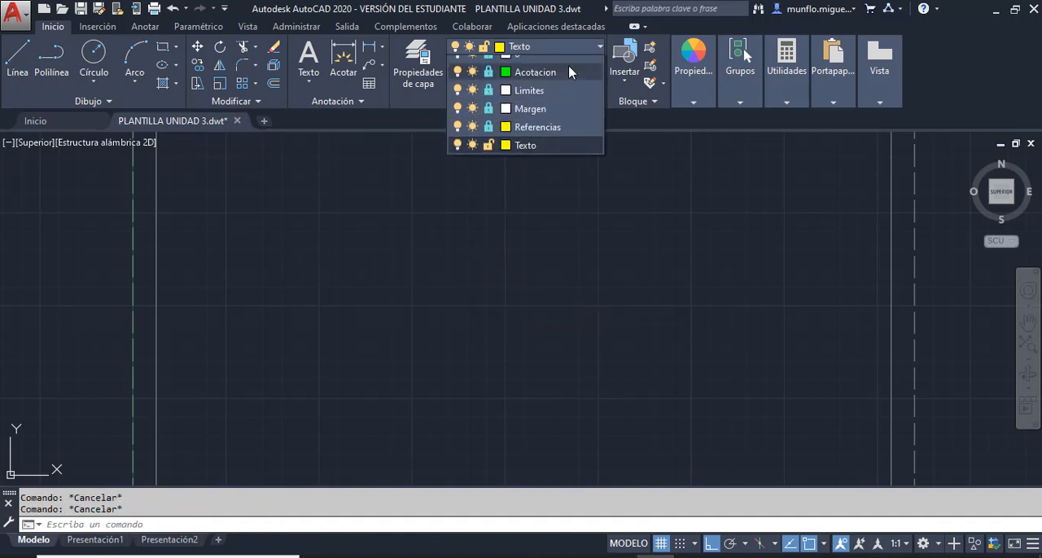
{"action": "left_click", "coordinate": [488, 157]}
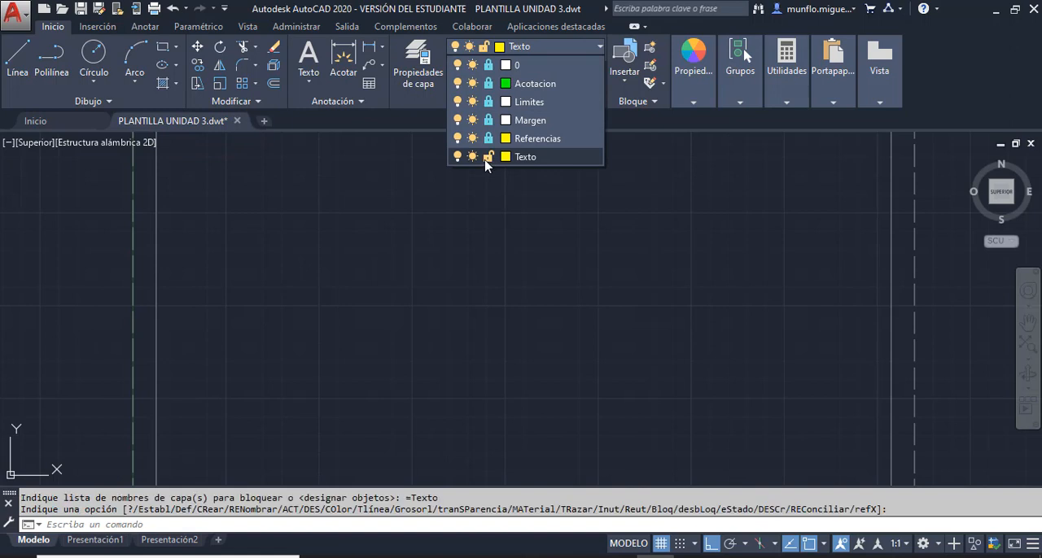
{"action": "left_click", "coordinate": [488, 65]}
{"action": "left_click", "coordinate": [521, 65]}
{"action": "key", "text": "Escape"}
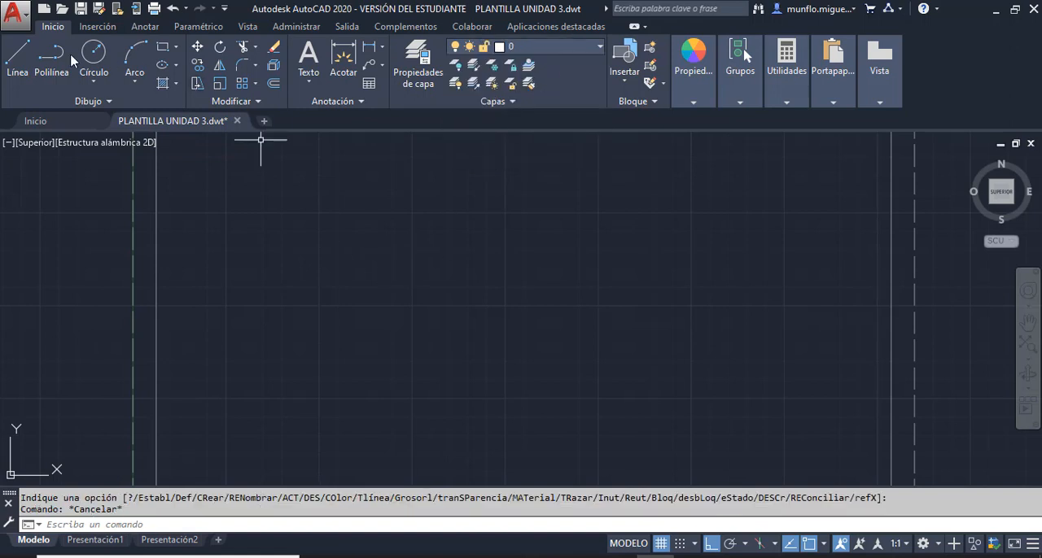
- Draw a horizontal base line 50.8 long to the right, continued by a 12.7 vertical line upward from its end
{"action": "left_click", "coordinate": [18, 57]}
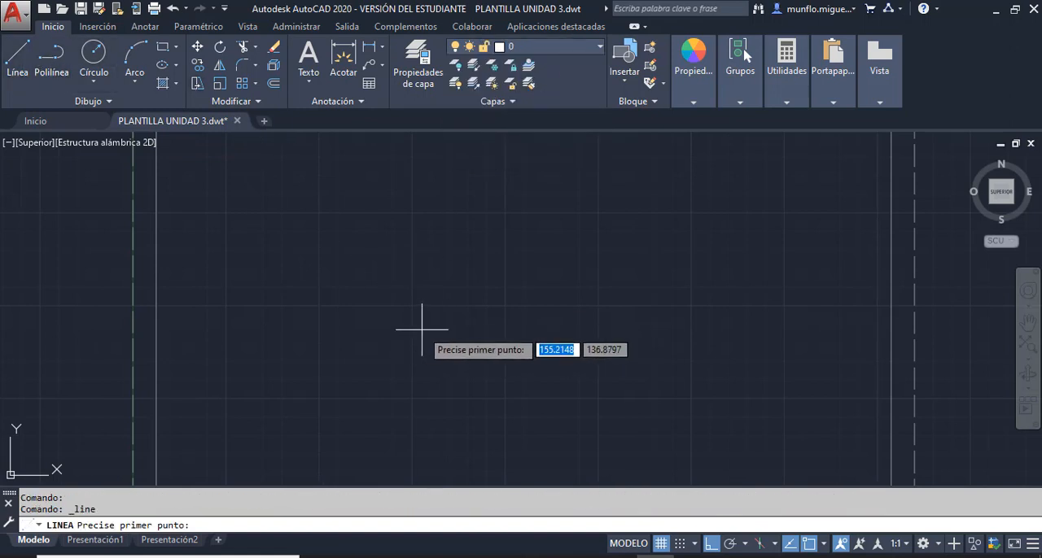
{"action": "left_click", "coordinate": [447, 330]}
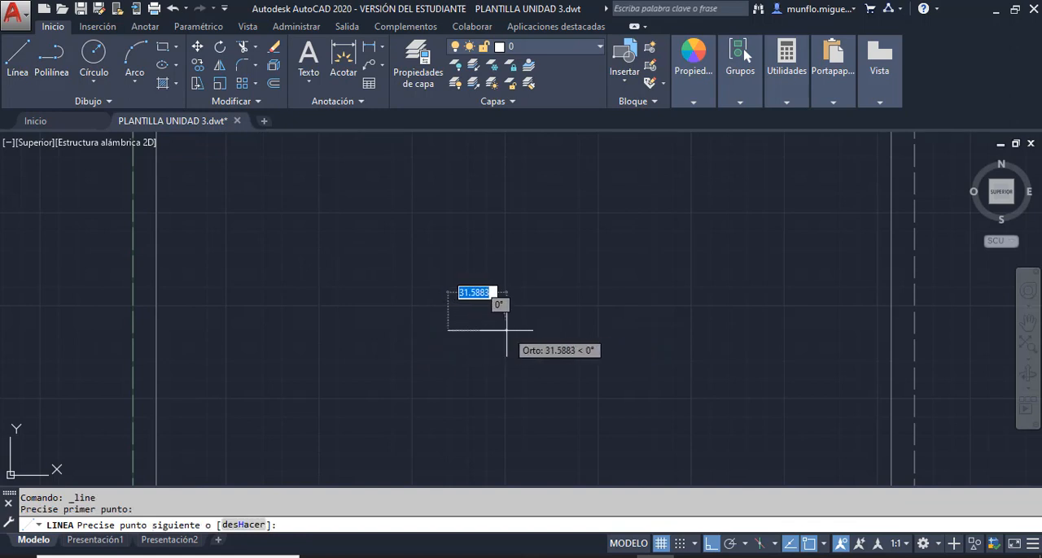
{"action": "type", "text": "50.8"}
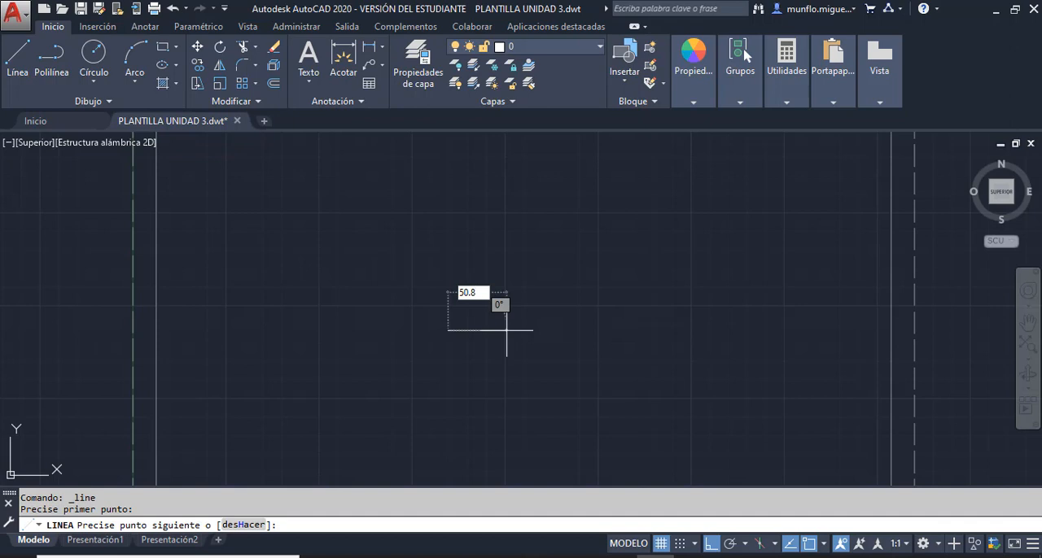
{"action": "key", "text": "Return"}
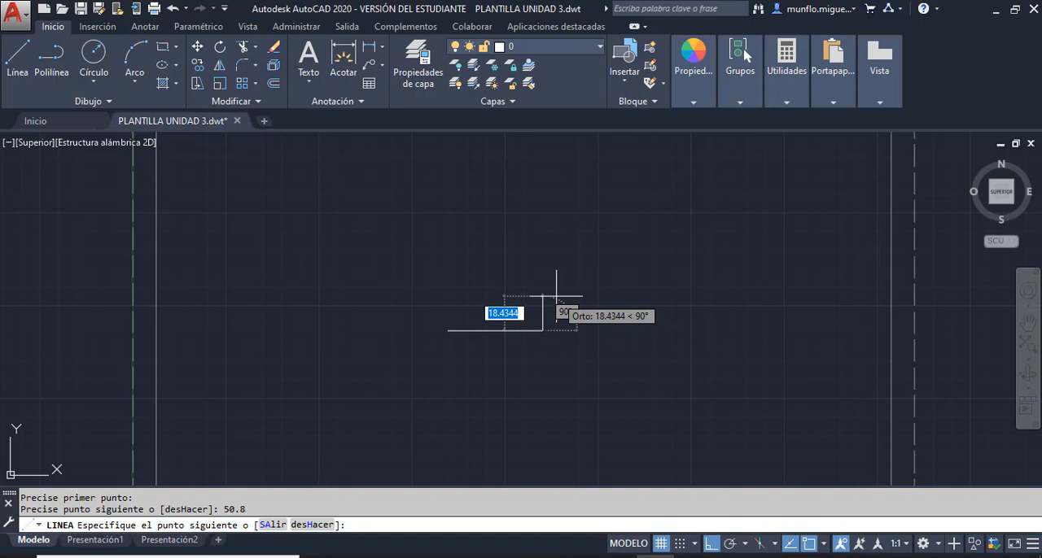
{"action": "type", "text": "12.7"}
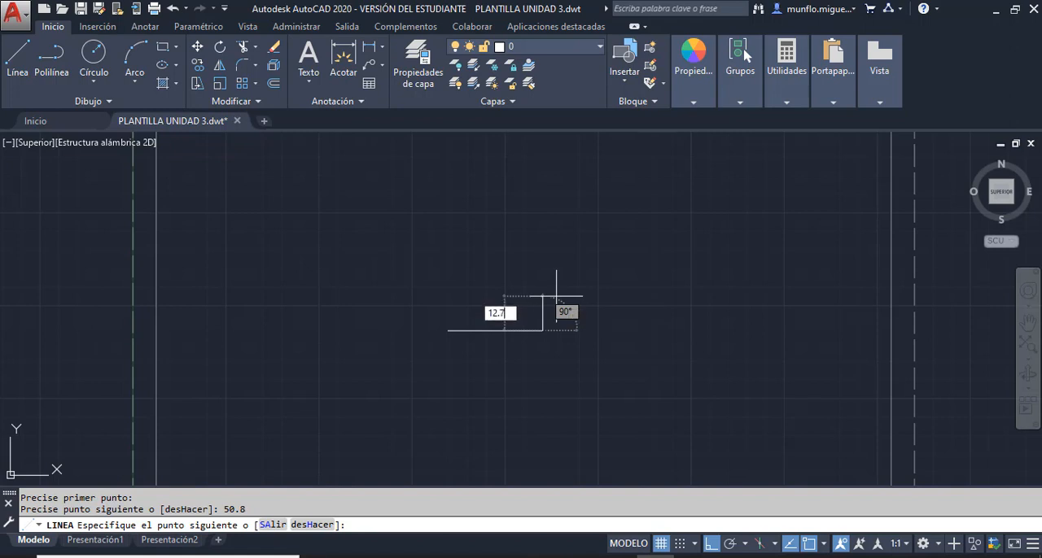
{"action": "key", "text": "Return"}
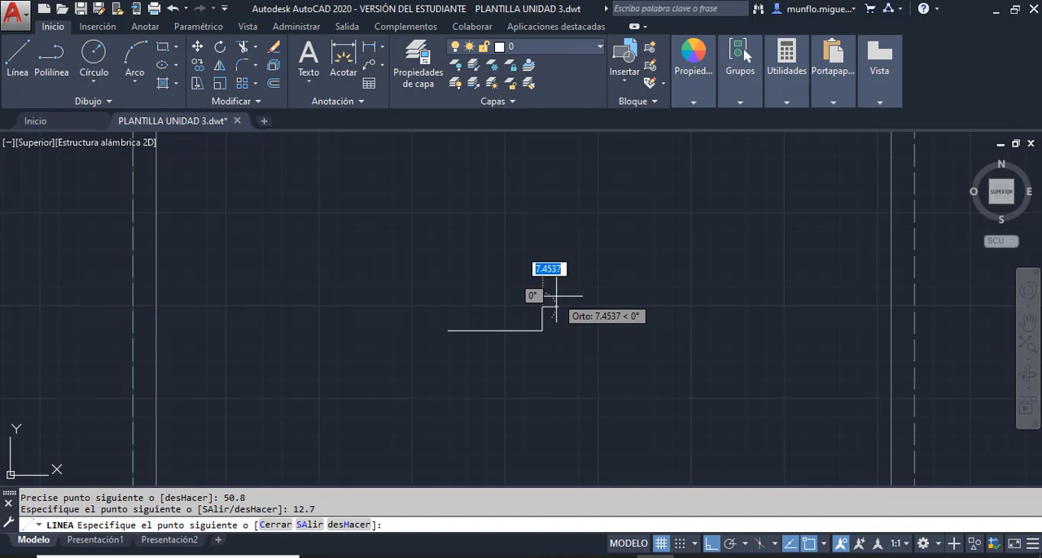
{"action": "key", "text": "Escape"}
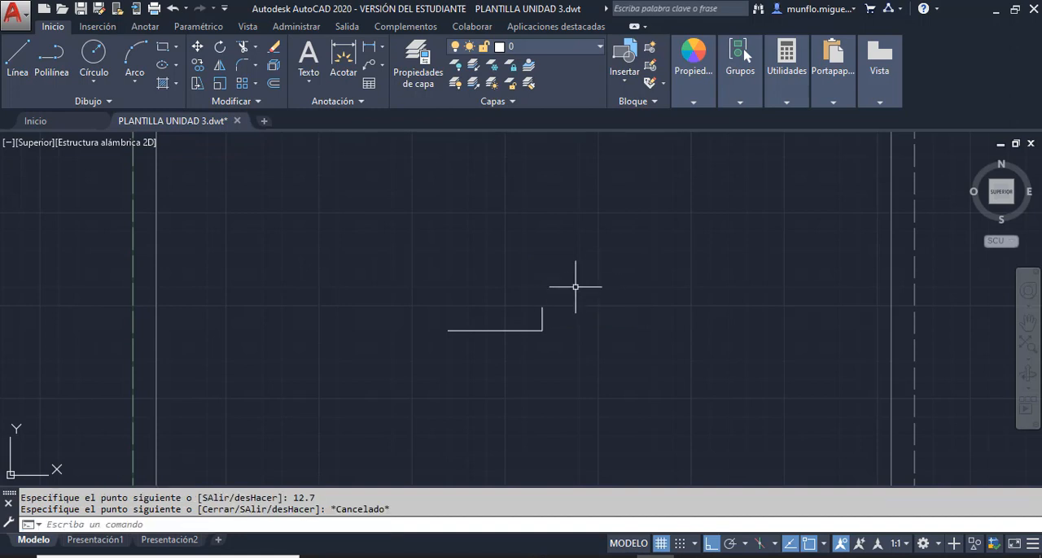
- From the base line's left end, draw lines 25.4 up, 12.7 right, and down to the height of the short right edge's top endpoint
{"action": "left_click", "coordinate": [20, 65]}
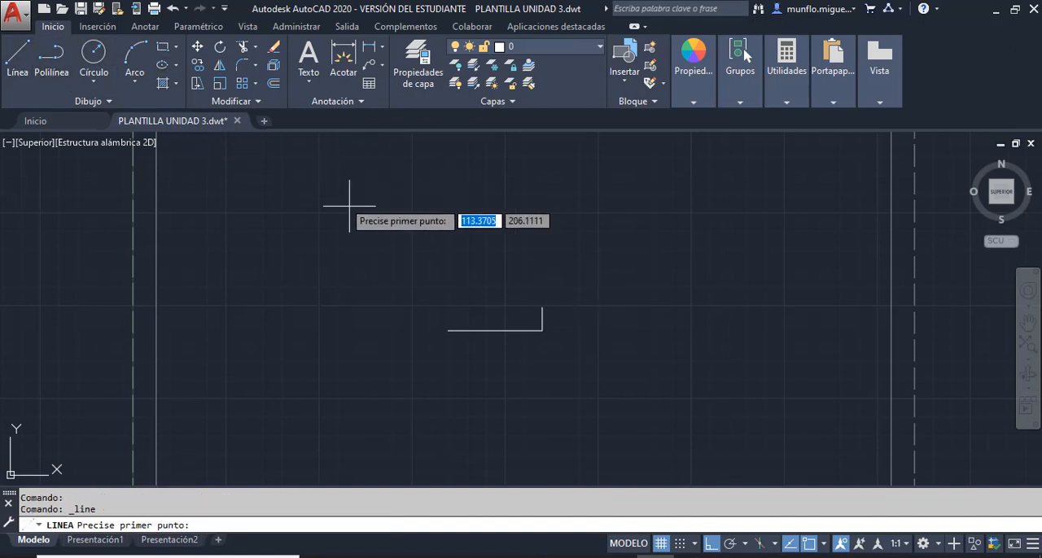
{"action": "left_click", "coordinate": [447, 330]}
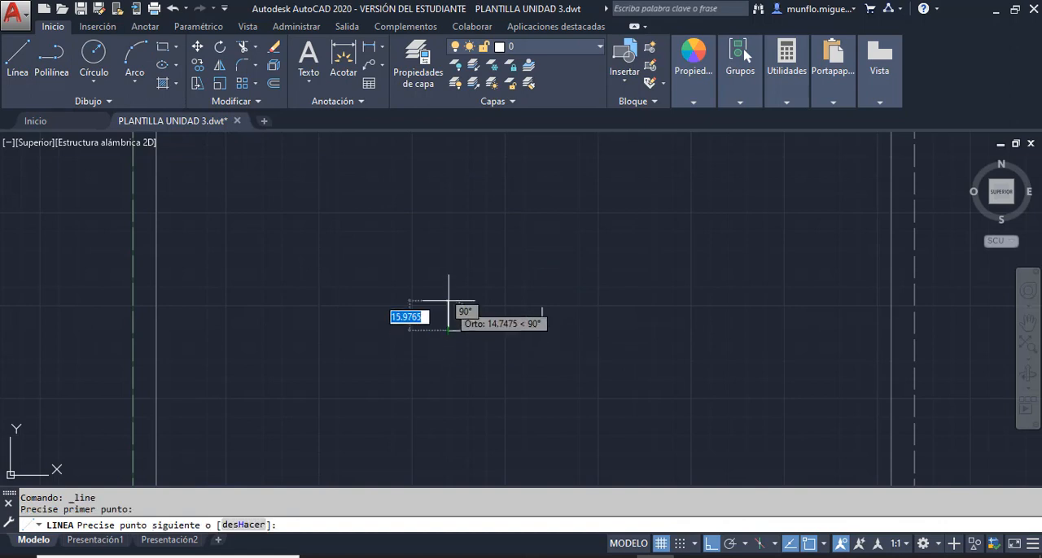
{"action": "type", "text": "25.4"}
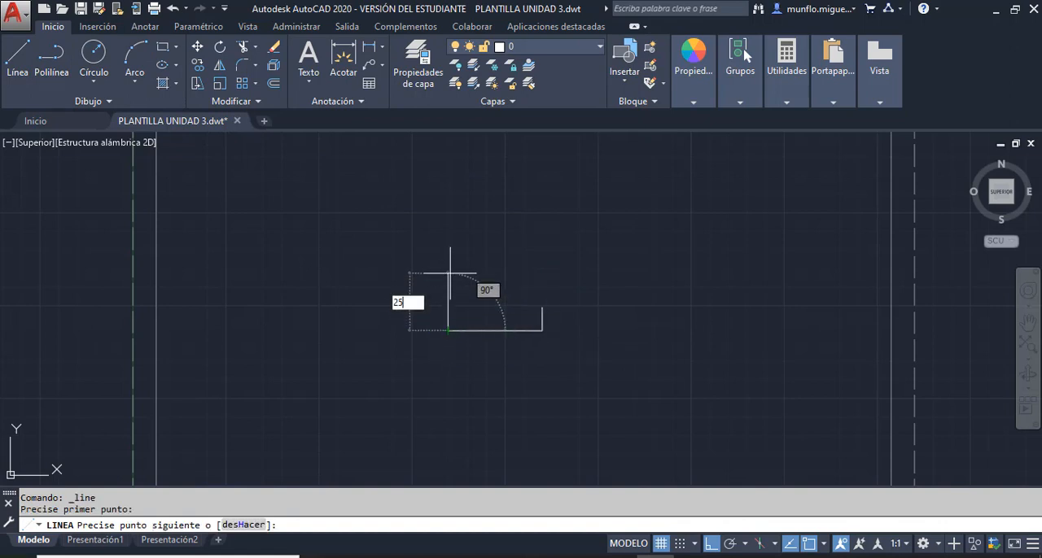
{"action": "key", "text": "Return"}
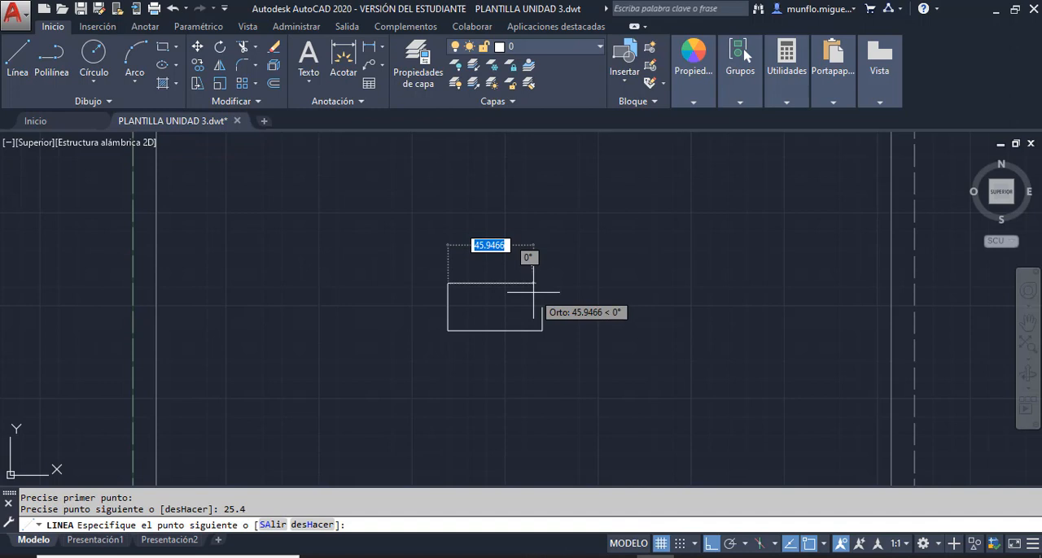
{"action": "type", "text": "12.7"}
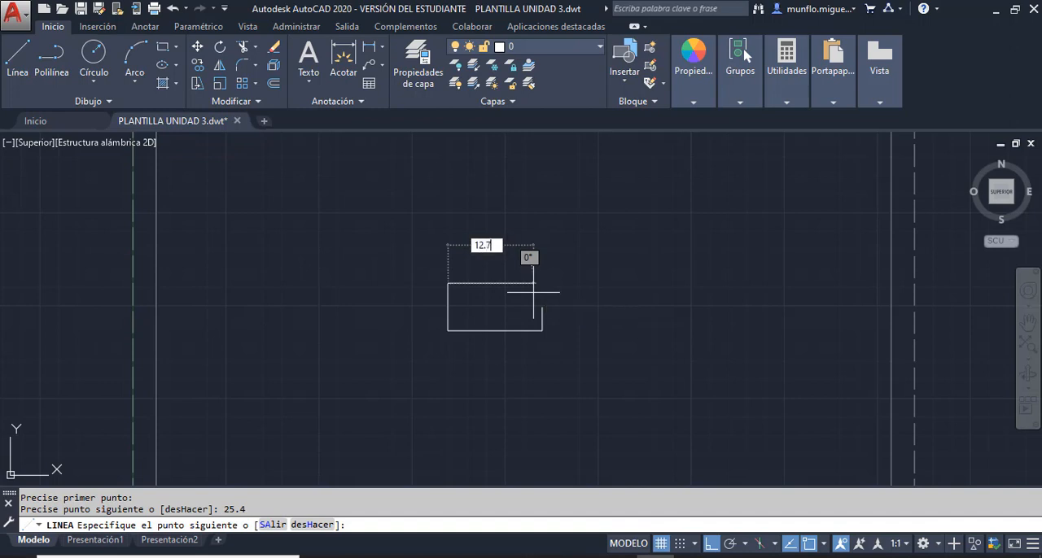
{"action": "key", "text": "Return"}
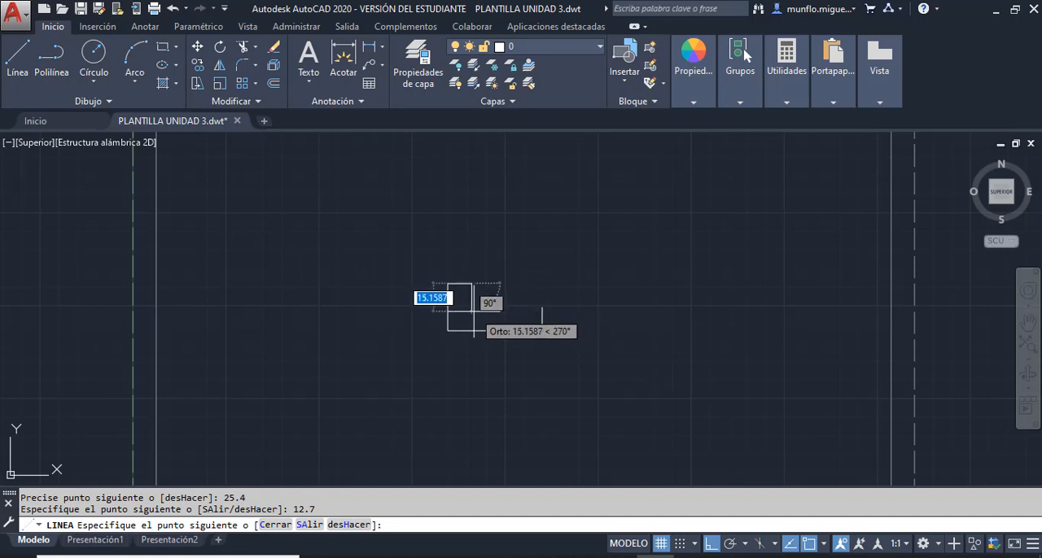
{"action": "scroll", "coordinate": [540, 309], "scroll_direction": "up", "scroll_amount": 5}
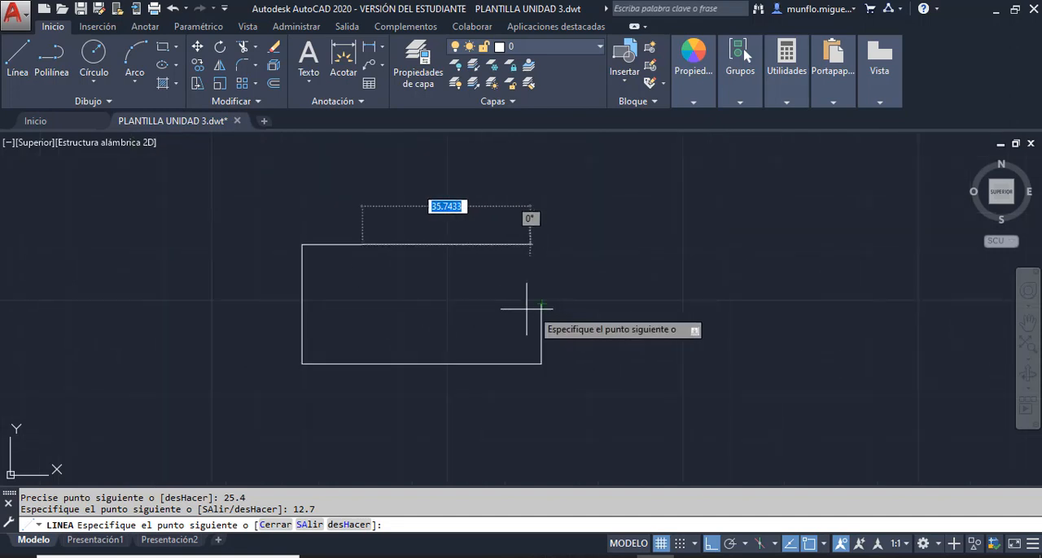
{"action": "left_click", "coordinate": [362, 303]}
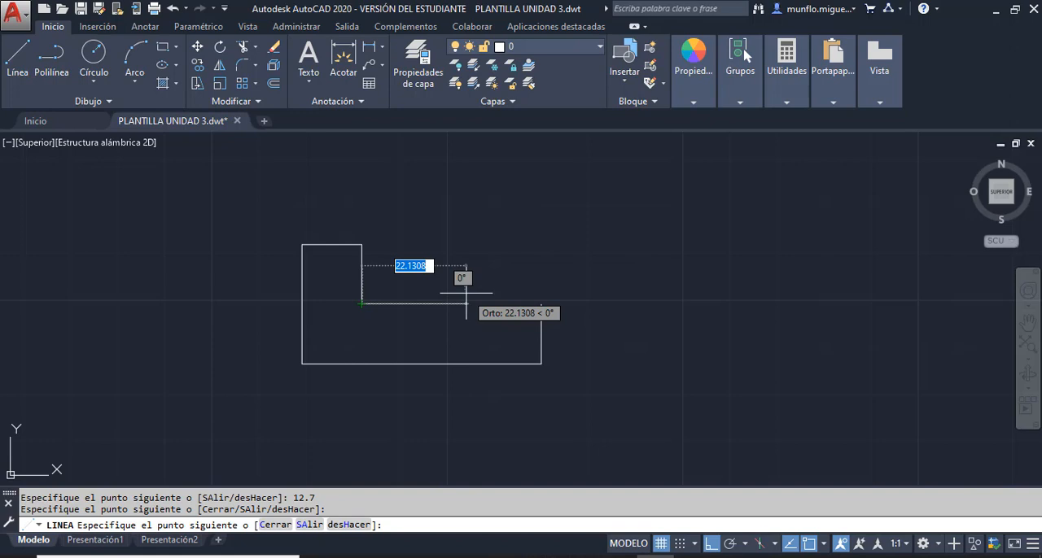
- Continue the profile with a line 25.4 to the right and one 12.7 down to the base line, and end the line
{"action": "type", "text": "25.4"}
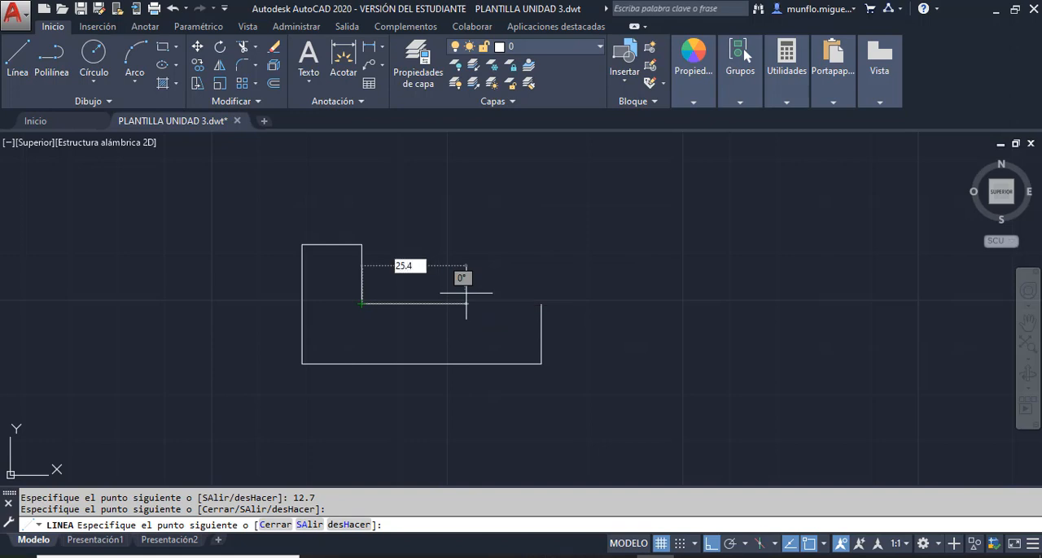
{"action": "key", "text": "Return"}
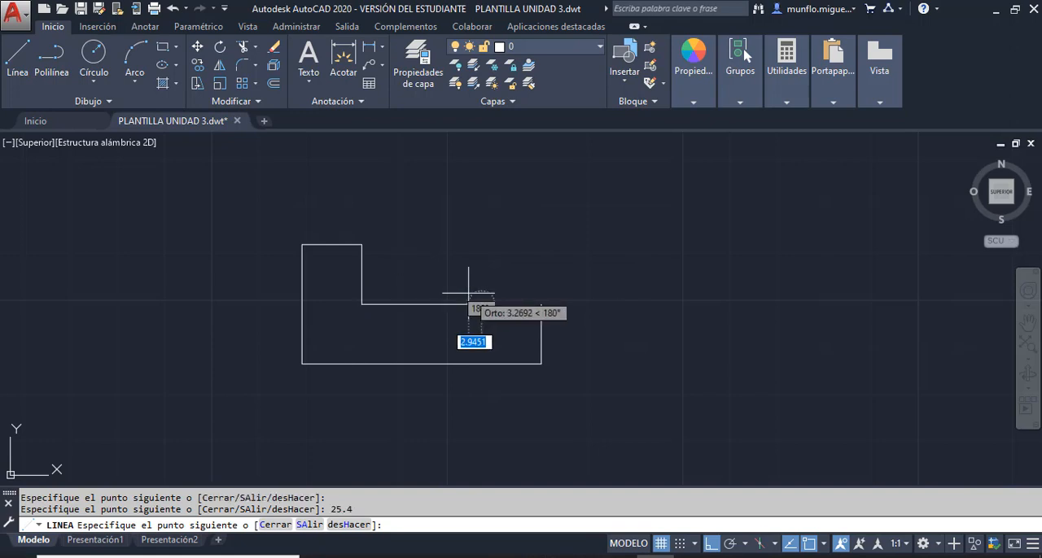
{"action": "left_click", "coordinate": [481, 303]}
{"action": "type", "text": "12.7"}
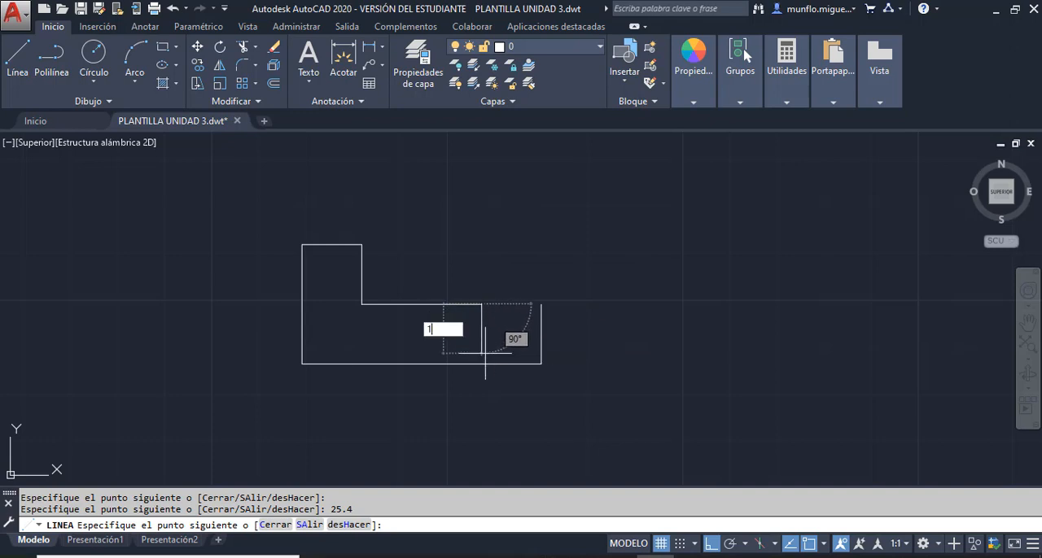
{"action": "key", "text": "Return"}
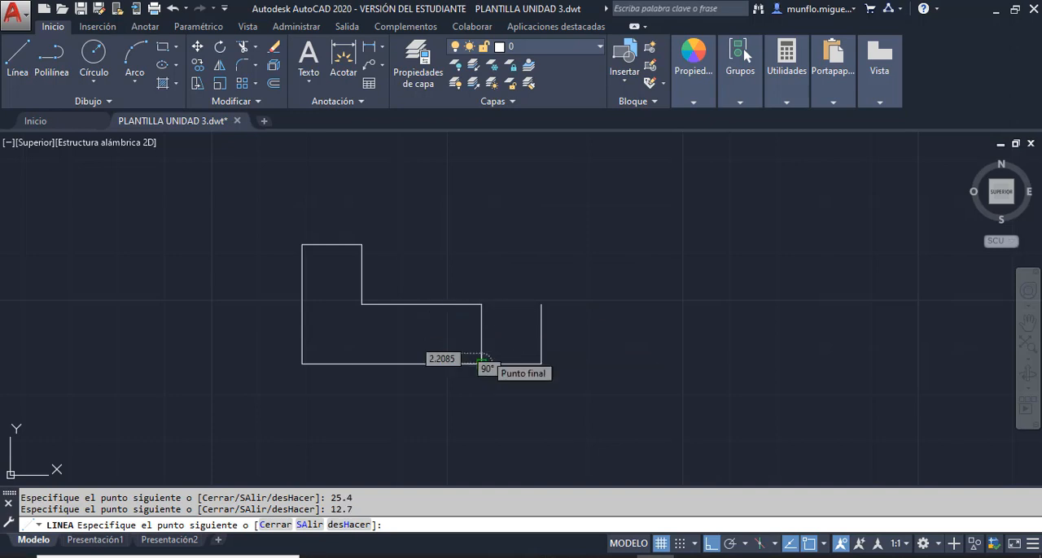
{"action": "key", "text": "Escape"}
- Draw a horizontal line from the inner vertical's top endpoint to the right edge's top endpoint to close the profile
{"action": "left_click", "coordinate": [17, 57]}
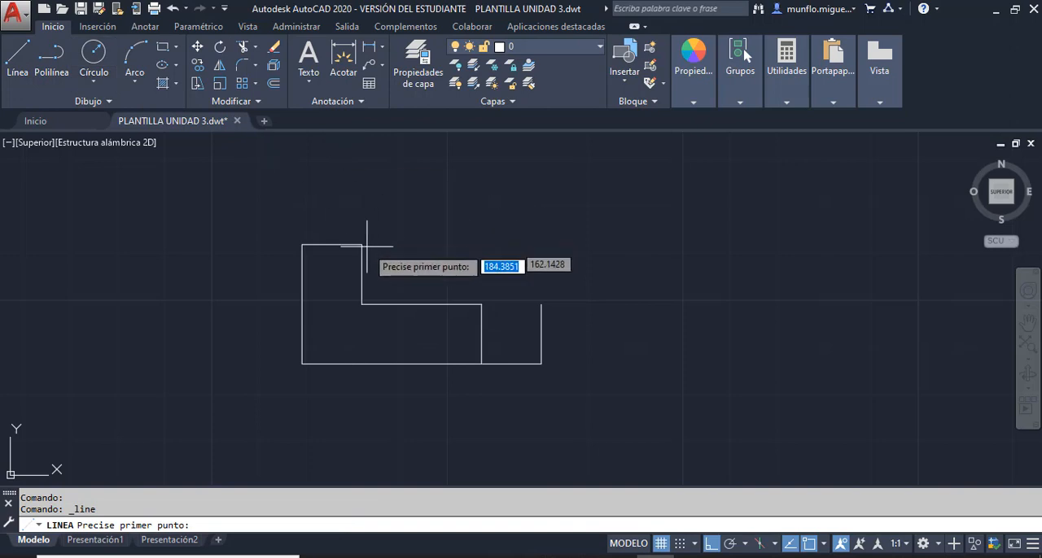
{"action": "left_click", "coordinate": [481, 304]}
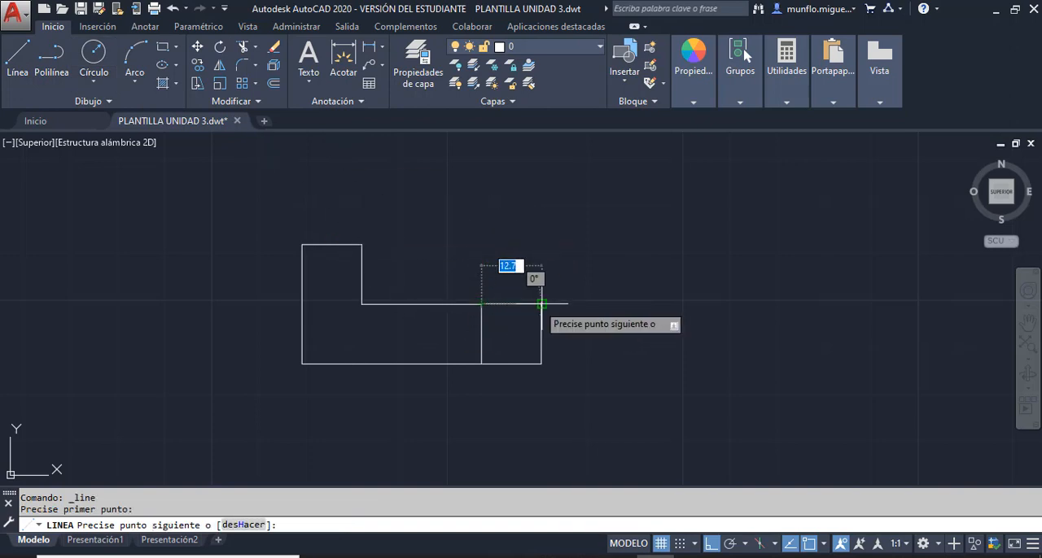
{"action": "left_click", "coordinate": [542, 304]}
{"action": "key", "text": "Escape"}
{"action": "key", "text": "Escape"}
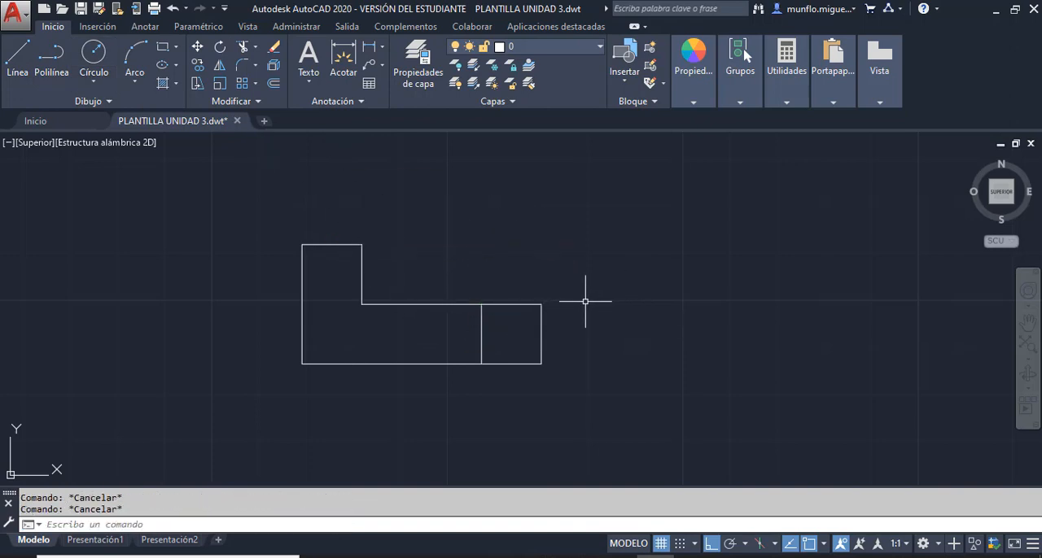
- Switch to the Adobe Acrobat Pro window and reposition it over the drawing to examine the dimensioned isometric part on page 142
{"action": "mouse_move", "coordinate": [1041, 11]}
{"action": "left_mouse_down"}
{"action": "mouse_move", "coordinate": [1041, 49]}
{"action": "mouse_move", "coordinate": [1041, 11]}
{"action": "left_mouse_up"}
{"action": "mouse_move", "coordinate": [514, 281]}
{"action": "left_mouse_down"}
{"action": "mouse_move", "coordinate": [344, 281]}
{"action": "mouse_move", "coordinate": [600, 289]}
{"action": "left_mouse_up"}
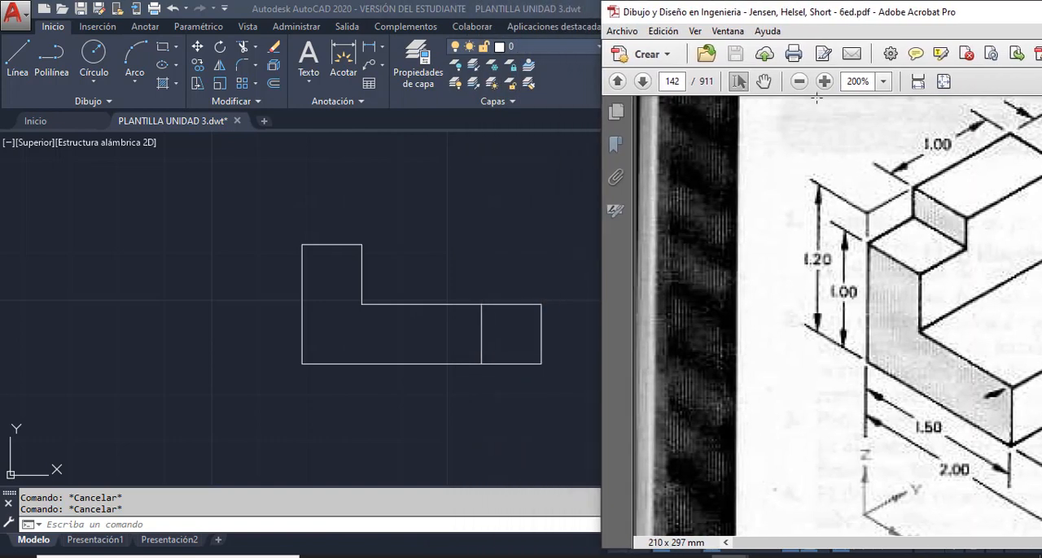
{"action": "left_click_drag", "start_coordinate": [899, 17], "coordinate": [847, 8]}
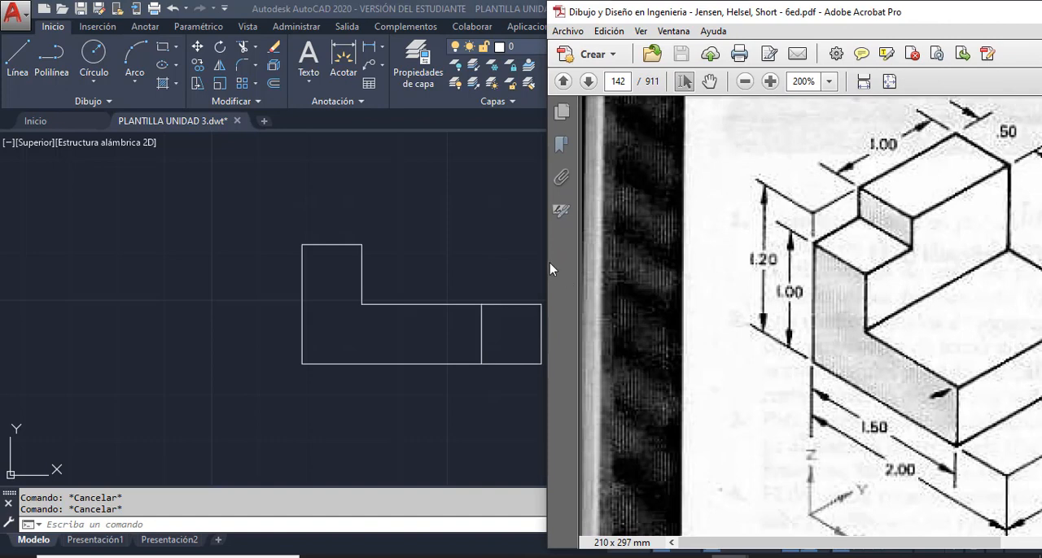
{"action": "left_click_drag", "start_coordinate": [549, 261], "coordinate": [603, 256]}
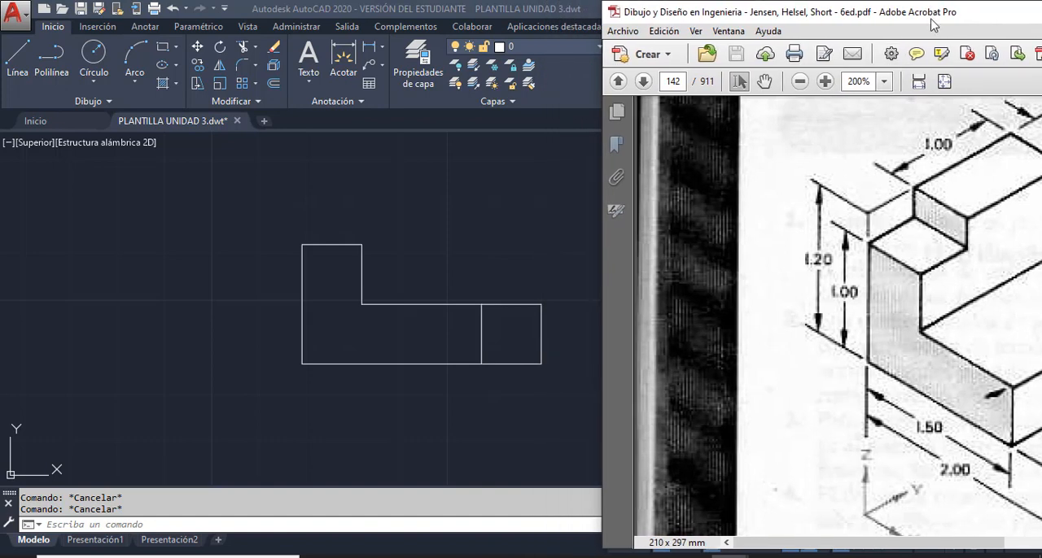
{"action": "left_click_drag", "start_coordinate": [930, 16], "coordinate": [876, 20]}
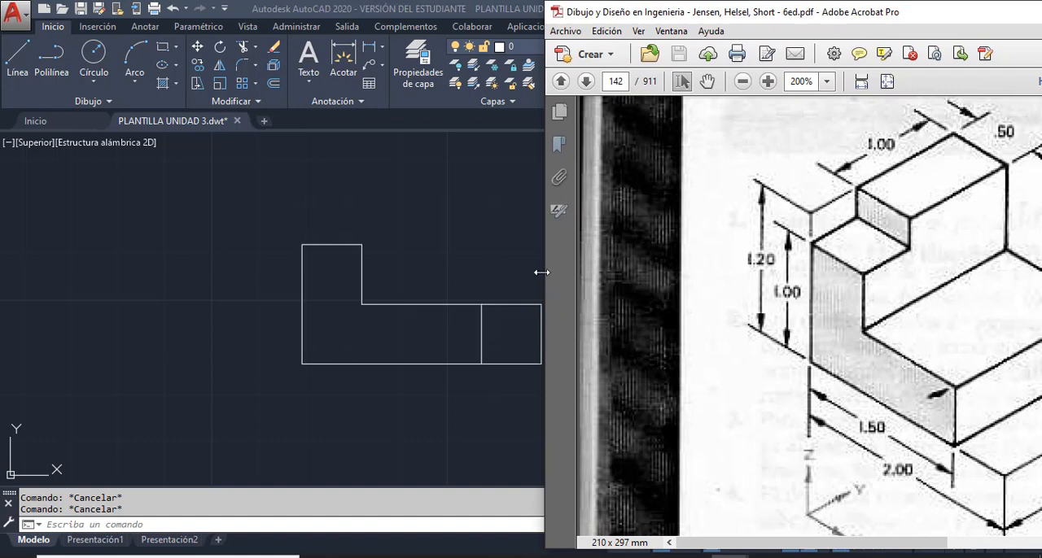
{"action": "left_click_drag", "start_coordinate": [545, 270], "coordinate": [717, 258]}
{"action": "left_click_drag", "start_coordinate": [969, 18], "coordinate": [710, 18]}
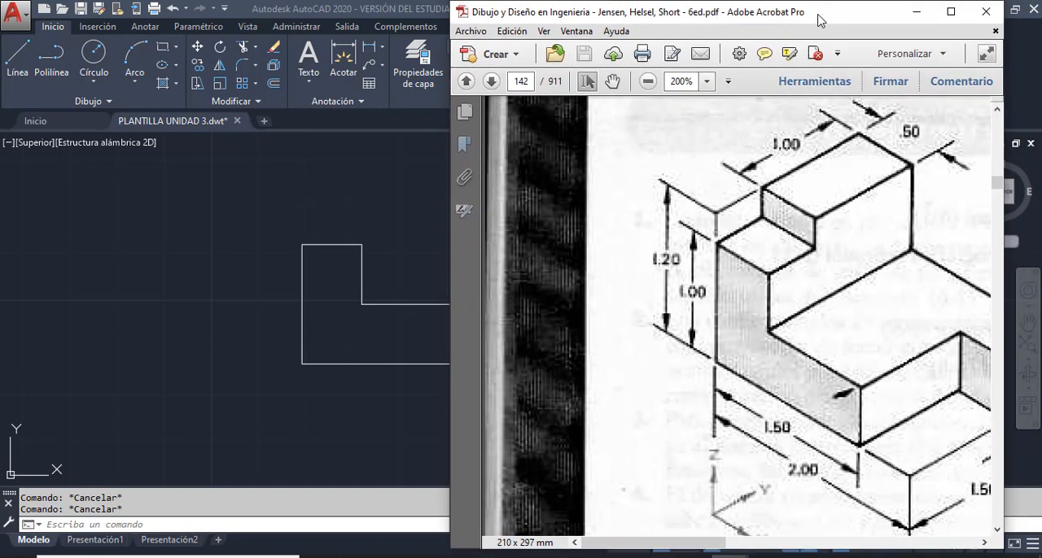
{"action": "left_click_drag", "start_coordinate": [822, 16], "coordinate": [722, 17]}
{"action": "left_click_drag", "start_coordinate": [918, 293], "coordinate": [999, 293]}
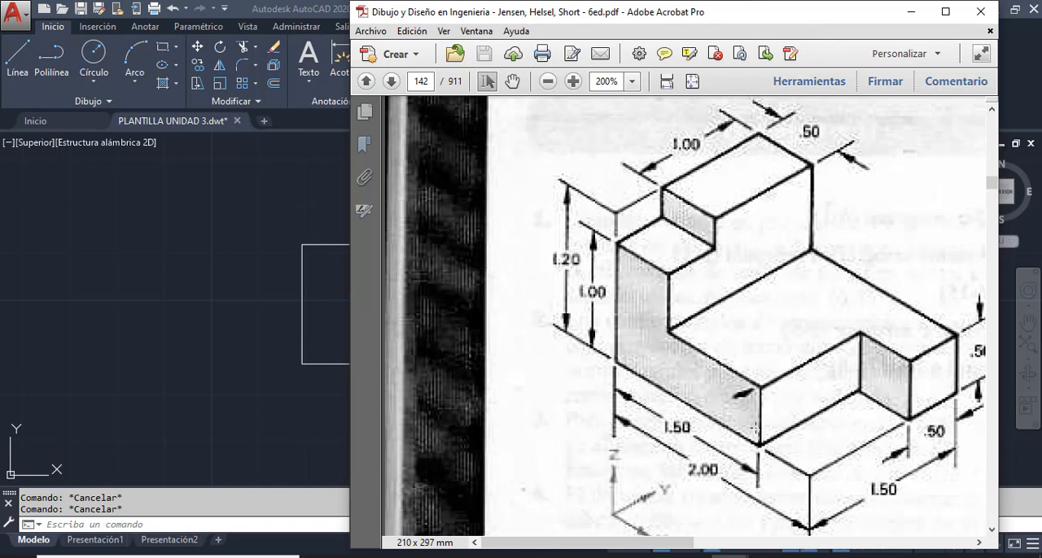
{"action": "left_click_drag", "start_coordinate": [754, 24], "coordinate": [1015, 44]}
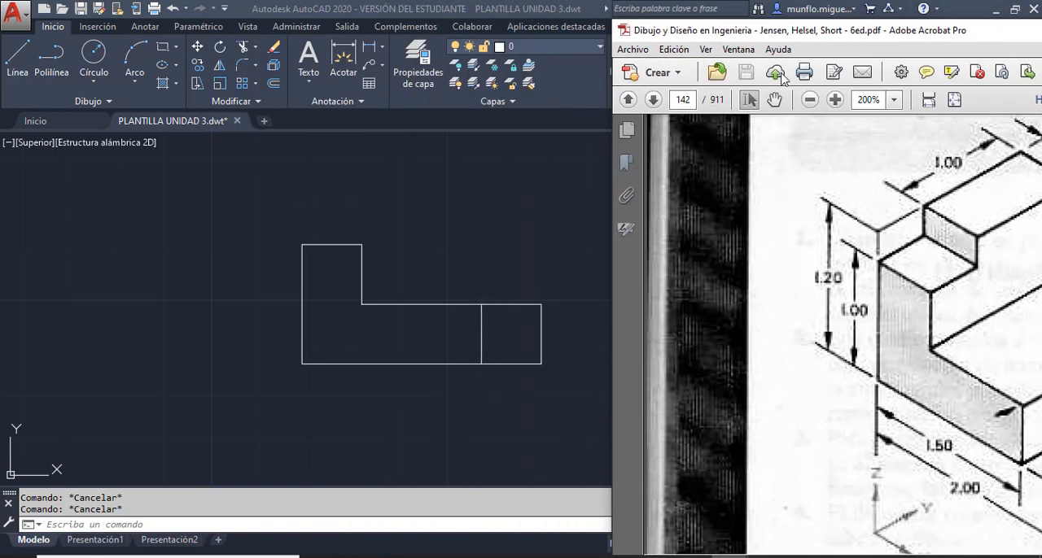
{"action": "left_click_drag", "start_coordinate": [949, 33], "coordinate": [838, 35]}
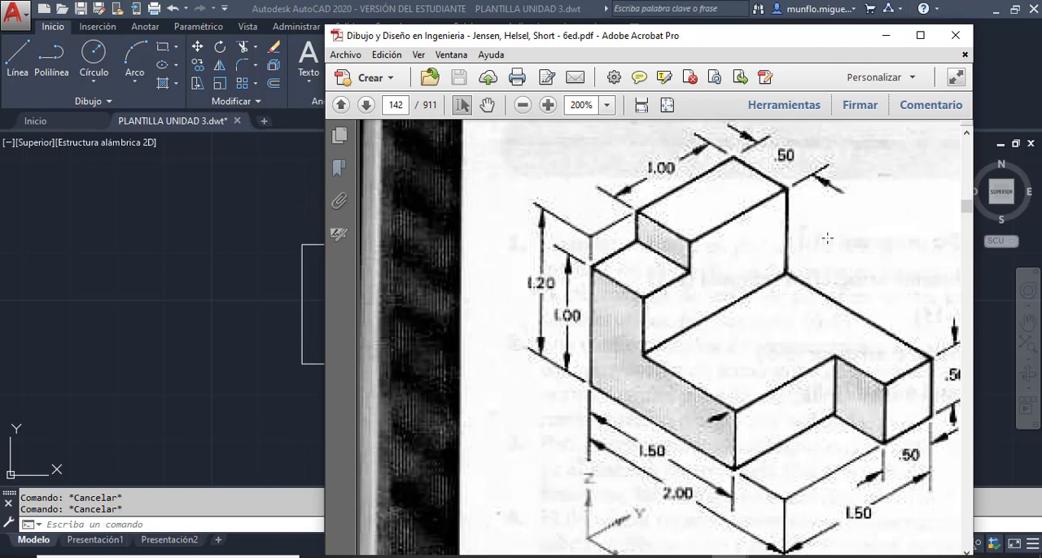
- Compare the dimensioned isometric part in the PDF with the drawn profile, and move the PDF window clear of the drawing
{"action": "left_click_drag", "start_coordinate": [767, 35], "coordinate": [708, 37]}
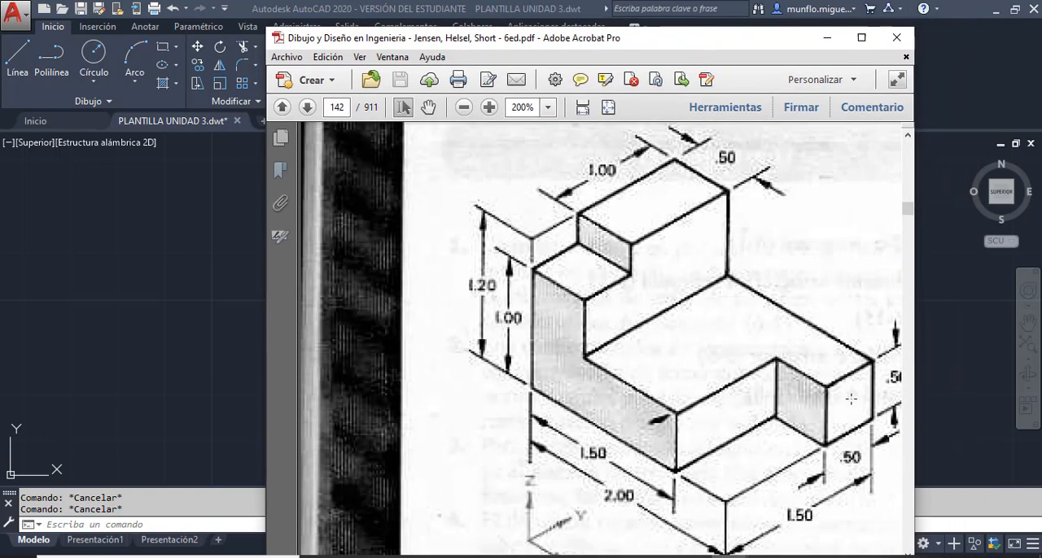
{"action": "mouse_move", "coordinate": [910, 389]}
{"action": "left_mouse_down"}
{"action": "mouse_move", "coordinate": [921, 372]}
{"action": "mouse_move", "coordinate": [955, 368]}
{"action": "left_mouse_up"}
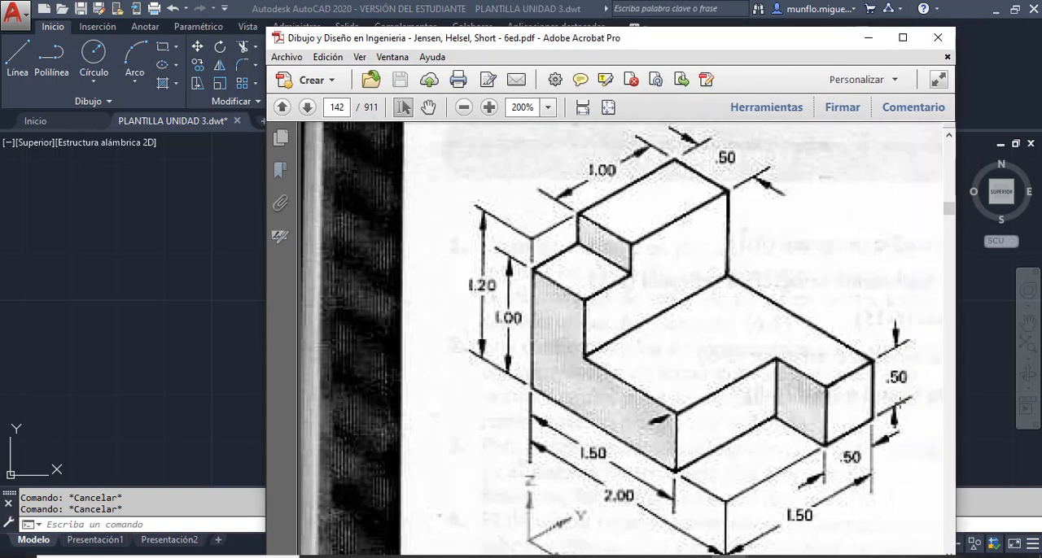
{"action": "mouse_move", "coordinate": [764, 38]}
{"action": "left_mouse_down"}
{"action": "mouse_move", "coordinate": [888, 442]}
{"action": "mouse_move", "coordinate": [850, 432]}
{"action": "left_mouse_up"}
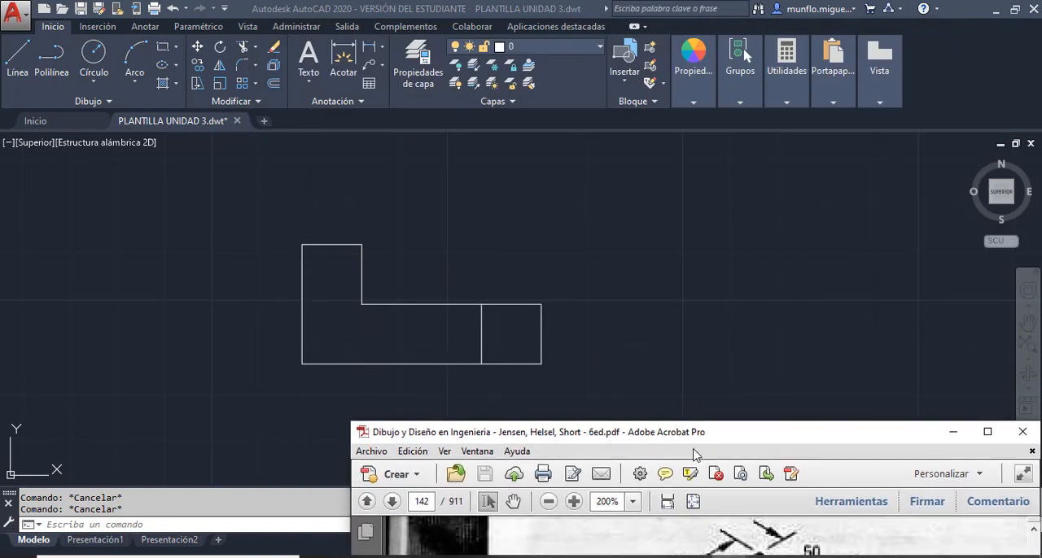
{"action": "mouse_move", "coordinate": [708, 438]}
{"action": "left_mouse_down"}
{"action": "mouse_move", "coordinate": [782, 157]}
{"action": "mouse_move", "coordinate": [731, 54]}
{"action": "left_mouse_up"}
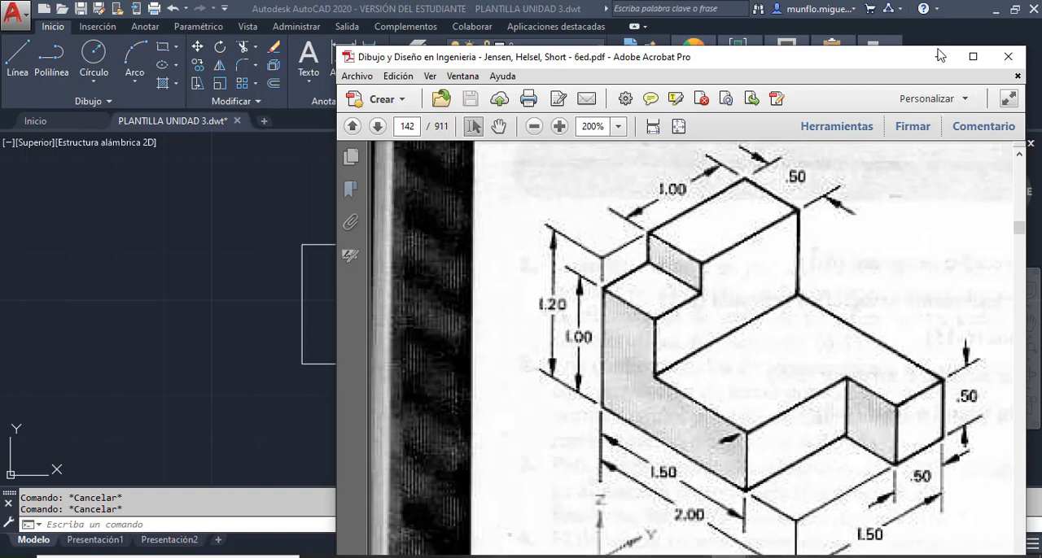
{"action": "mouse_move", "coordinate": [875, 61]}
{"action": "left_mouse_down"}
{"action": "mouse_move", "coordinate": [1041, 51]}
{"action": "mouse_move", "coordinate": [1041, 60]}
{"action": "left_mouse_up"}
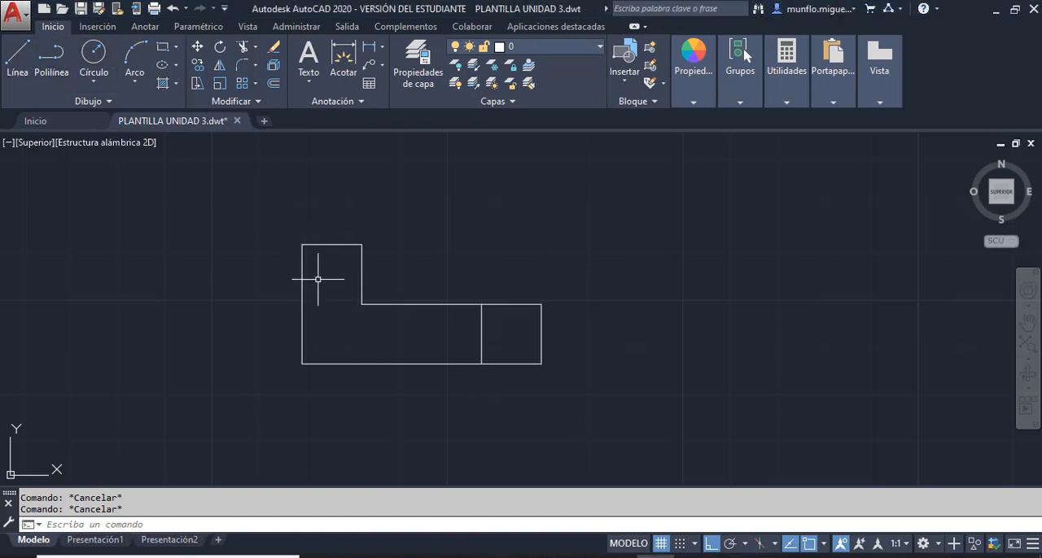
- From the profile's top-left corner, draw lines 5.08 up, 12.7 right and down to the top-right corner, and end the line
{"action": "left_click", "coordinate": [18, 59]}
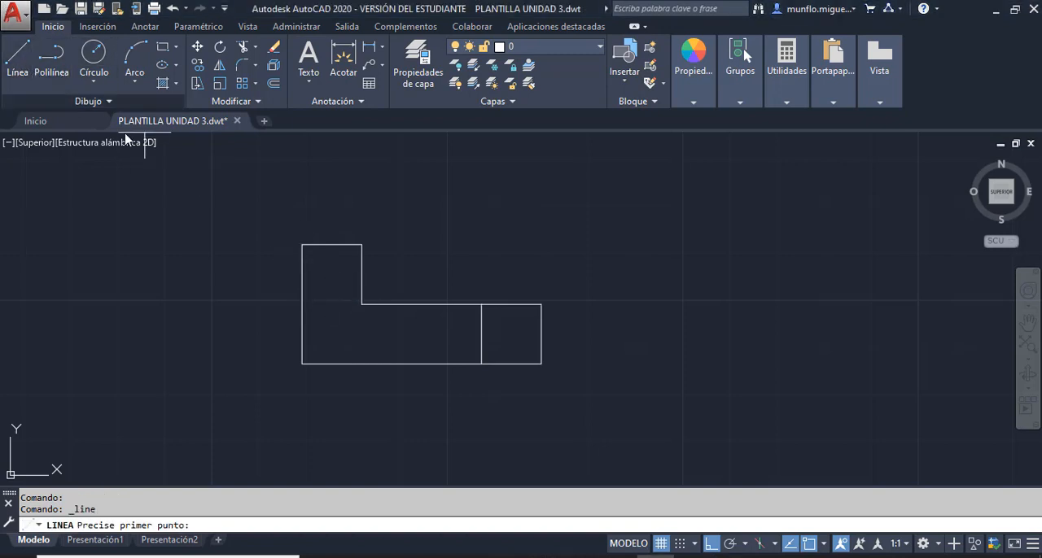
{"action": "left_click", "coordinate": [302, 244]}
{"action": "type", "text": "5"}
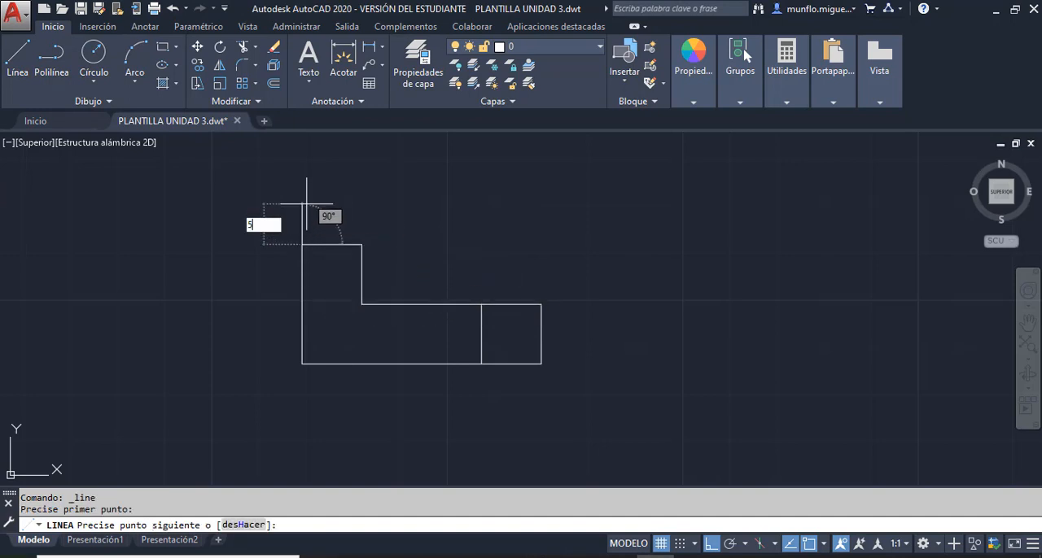
{"action": "type", "text": ".08"}
{"action": "key", "text": "Return"}
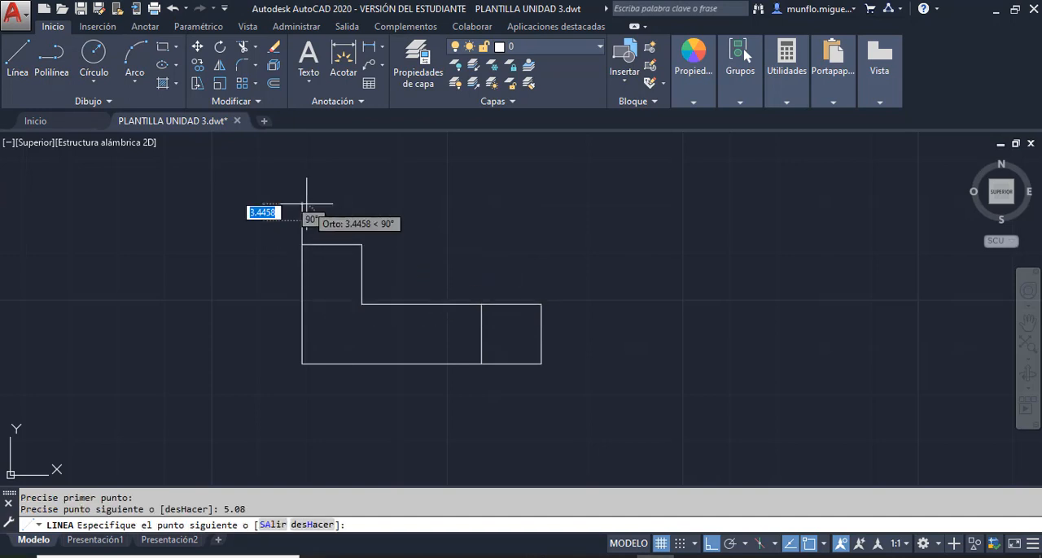
{"action": "type", "text": "12"}
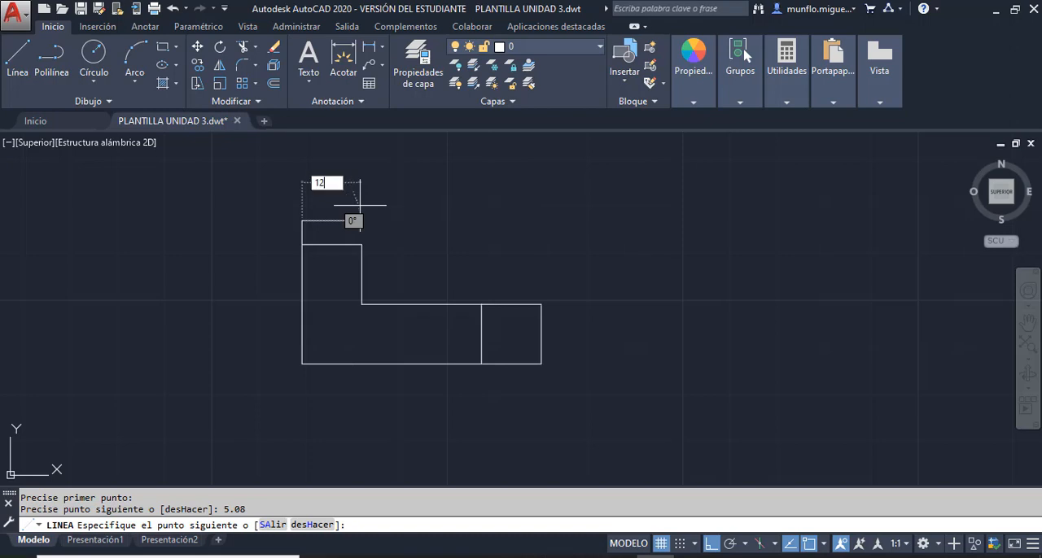
{"action": "type", "text": ".7"}
{"action": "key", "text": "Return"}
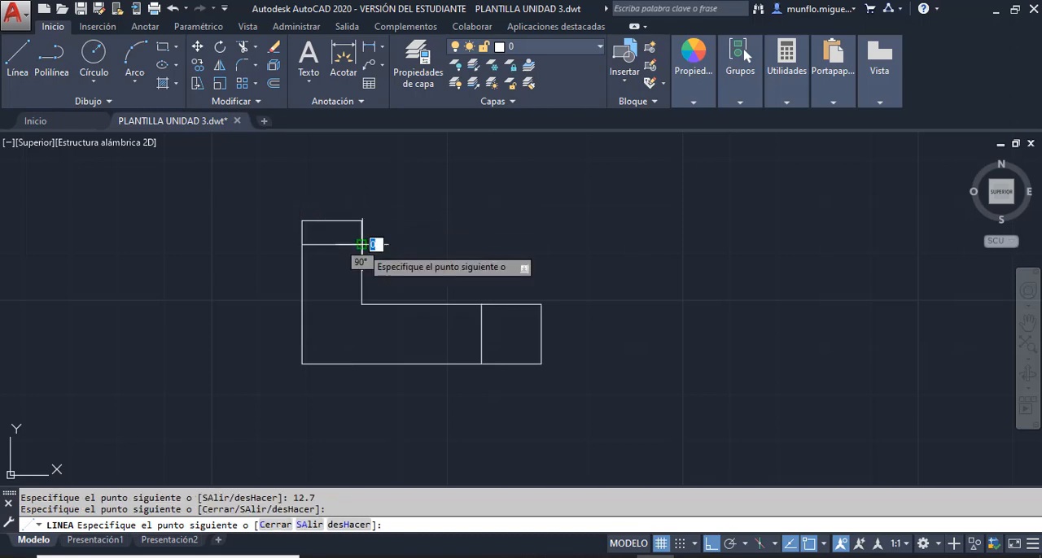
{"action": "key", "text": "Escape"}
{"action": "key", "text": "Escape"}
{"action": "key", "text": "Escape"}
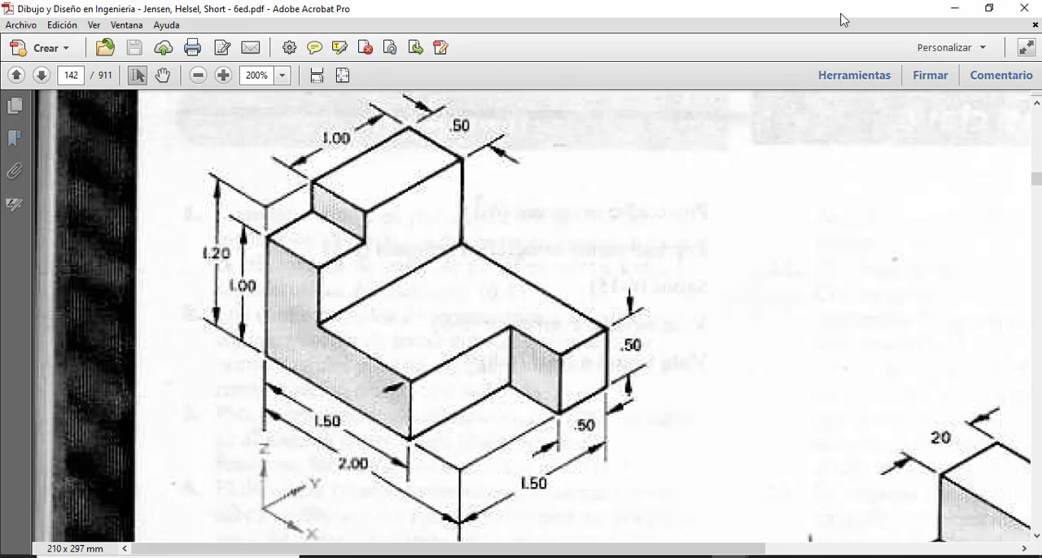
- Check the isometric part in the PDF again, return to AutoCAD, and examine the front view's position within the sheet frame
{"action": "left_click_drag", "start_coordinate": [841, 15], "coordinate": [1041, 62]}
{"action": "left_click", "coordinate": [745, 53]}
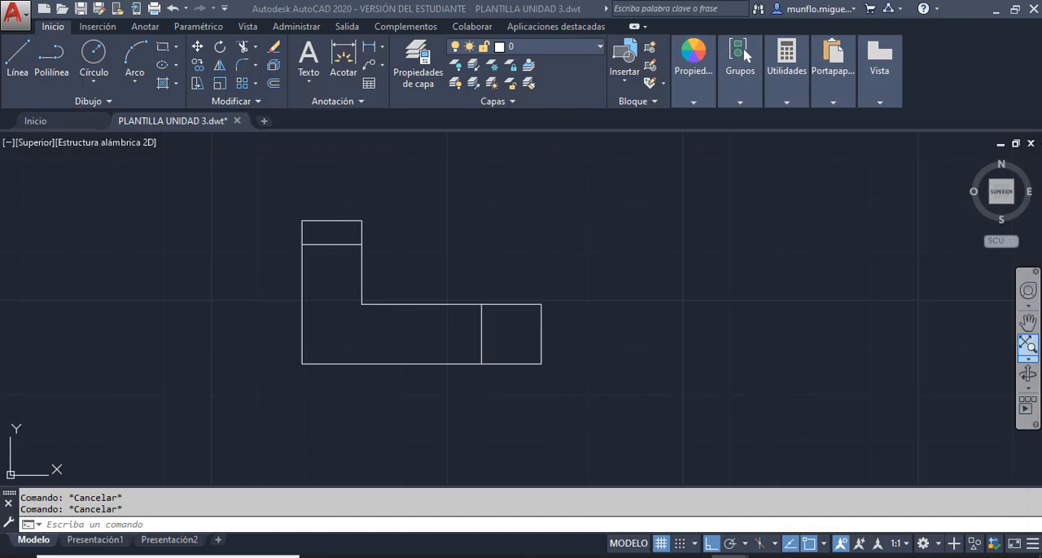
{"action": "scroll", "coordinate": [599, 256], "scroll_direction": "up", "scroll_amount": 2}
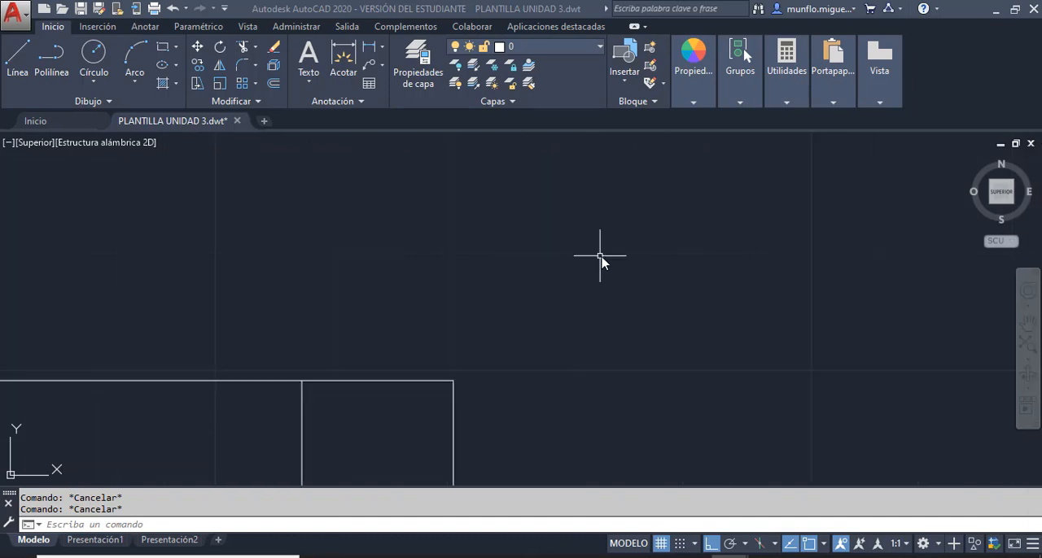
{"action": "scroll", "coordinate": [605, 265], "scroll_direction": "down", "scroll_amount": 6}
{"action": "scroll", "coordinate": [605, 269], "scroll_direction": "up", "scroll_amount": 4}
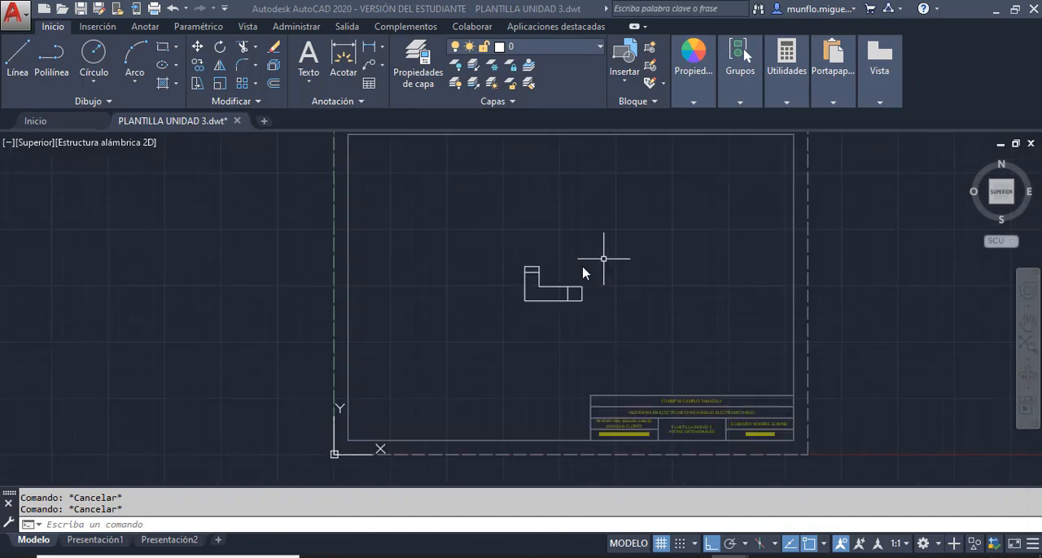
{"action": "scroll", "coordinate": [567, 285], "scroll_direction": "up", "scroll_amount": 2}
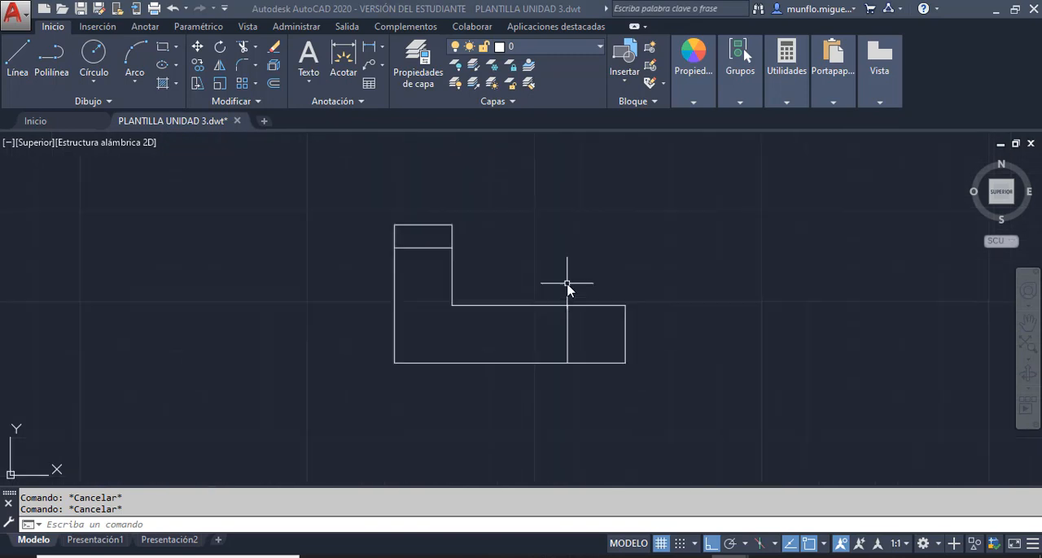
{"action": "scroll", "coordinate": [566, 289], "scroll_direction": "down", "scroll_amount": 5}
{"action": "scroll", "coordinate": [541, 303], "scroll_direction": "up", "scroll_amount": 3}
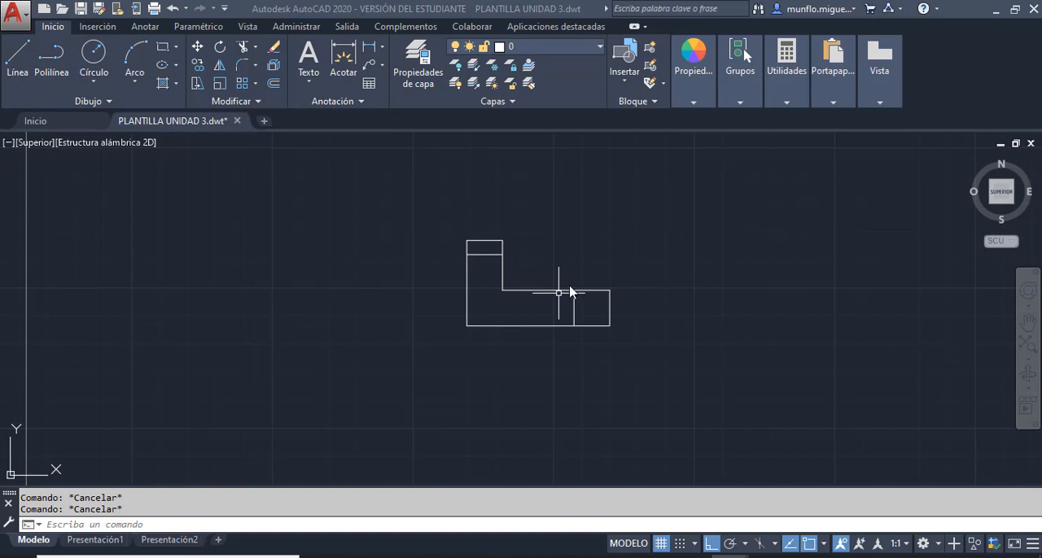
{"action": "left_click", "coordinate": [741, 282]}
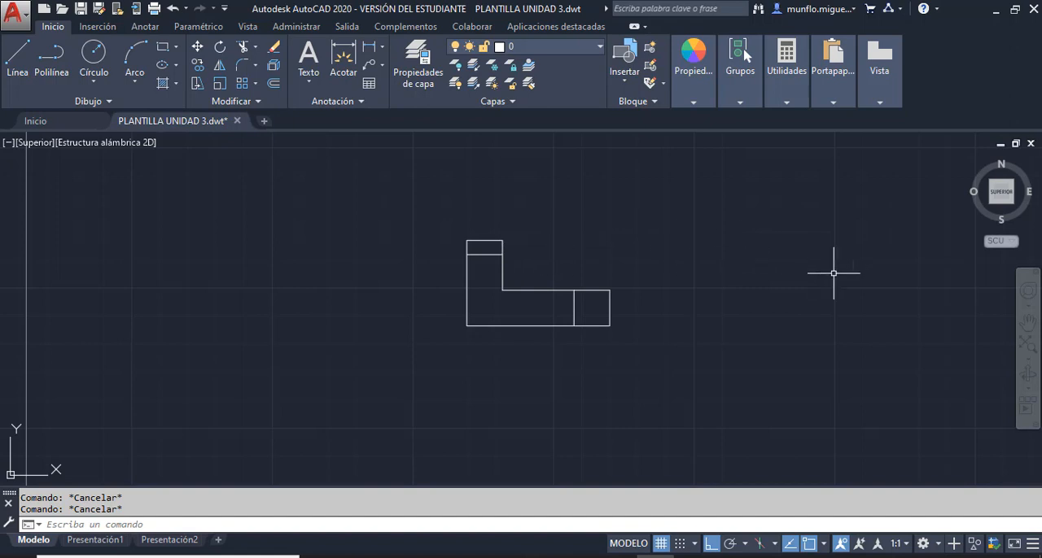
- Start the side view about 20.8 right of the front view, level with its base line, drawing lines 25.4 up and 12.7 right
{"action": "scroll", "coordinate": [761, 306], "scroll_direction": "up", "scroll_amount": 2}
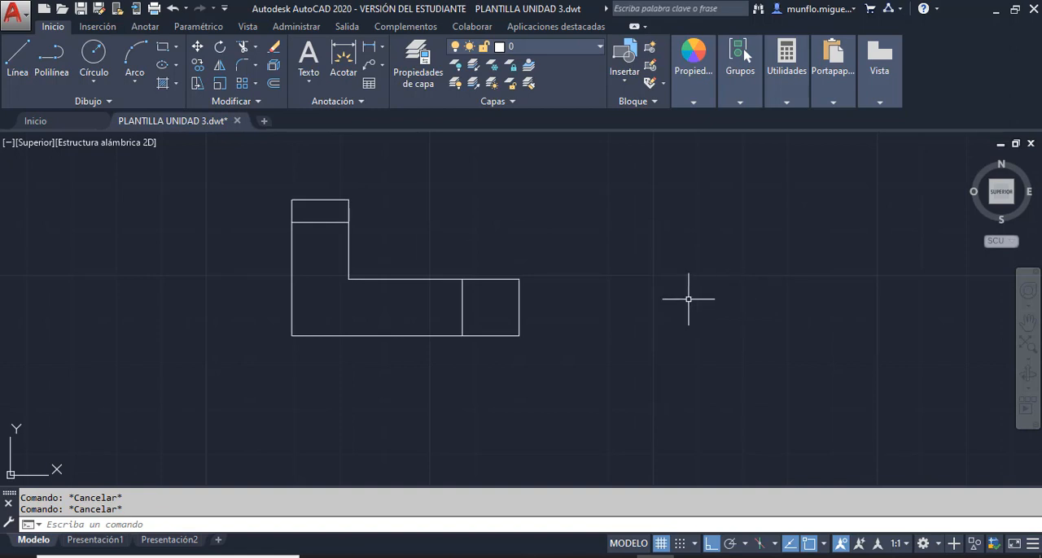
{"action": "scroll", "coordinate": [687, 299], "scroll_direction": "up", "scroll_amount": 2}
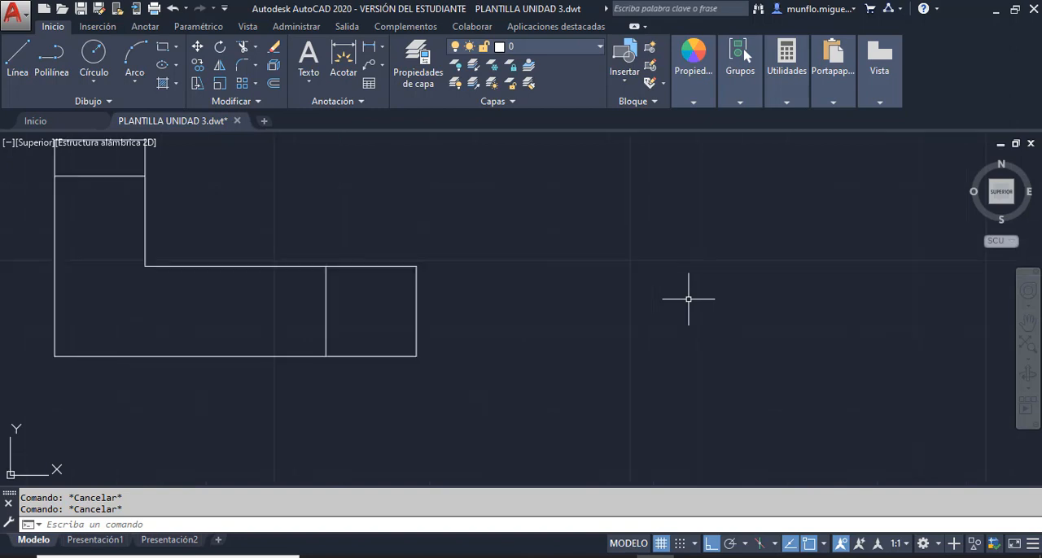
{"action": "scroll", "coordinate": [662, 296], "scroll_direction": "down", "scroll_amount": 6}
{"action": "scroll", "coordinate": [831, 293], "scroll_direction": "up", "scroll_amount": 2}
{"action": "scroll", "coordinate": [595, 279], "scroll_direction": "up", "scroll_amount": 2}
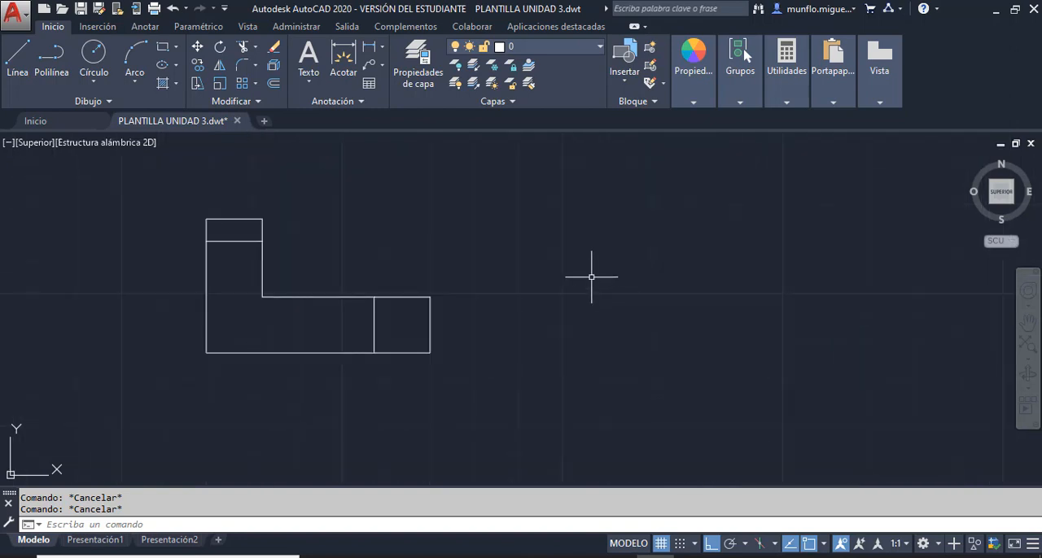
{"action": "left_click", "coordinate": [17, 58]}
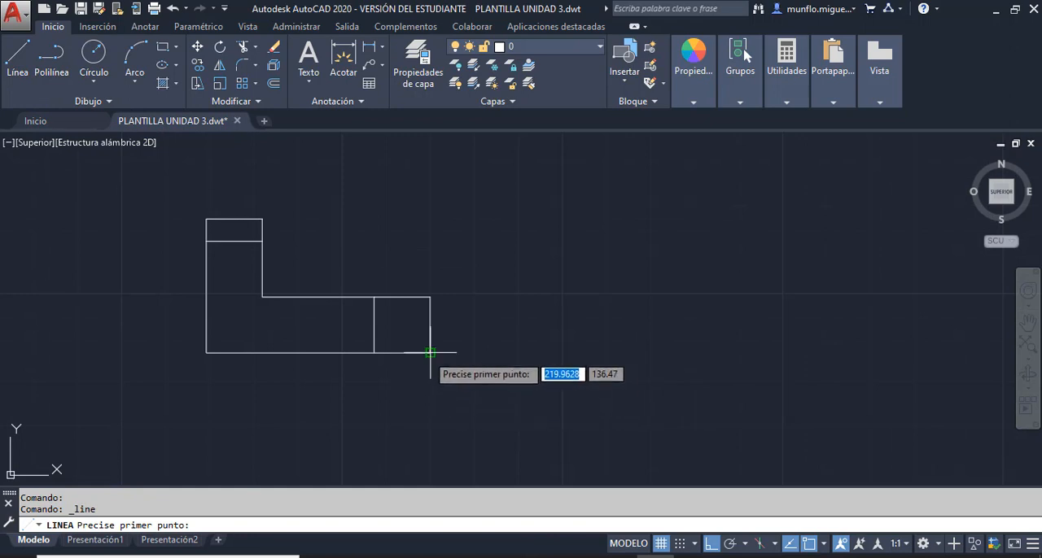
{"action": "left_click", "coordinate": [522, 352]}
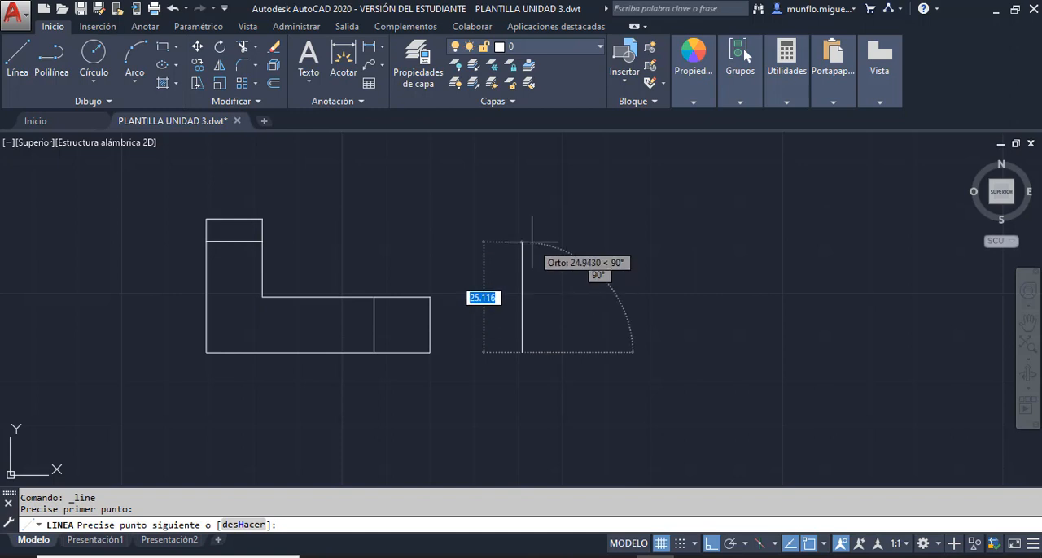
{"action": "type", "text": "25"}
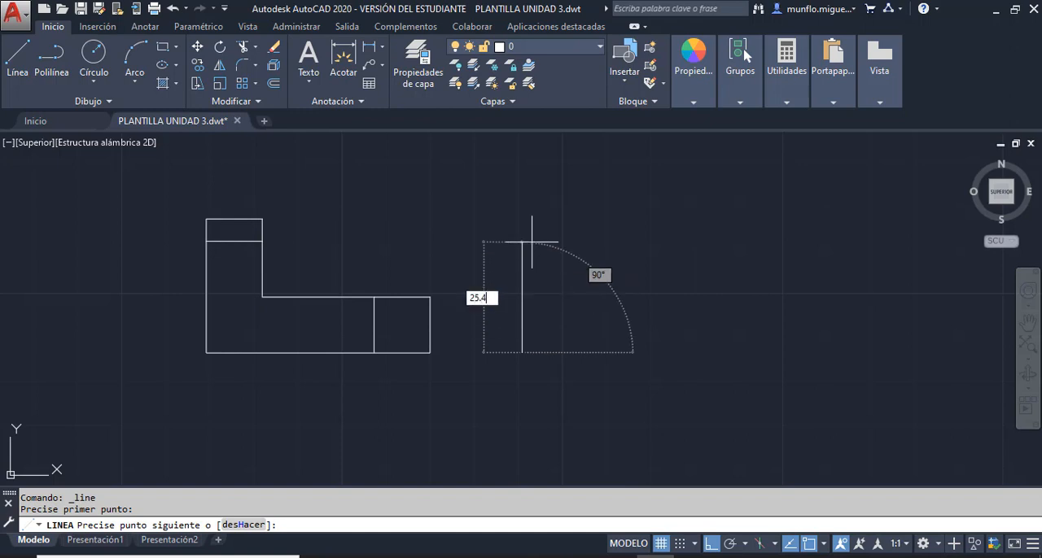
{"action": "type", "text": ".4"}
{"action": "key", "text": "Return"}
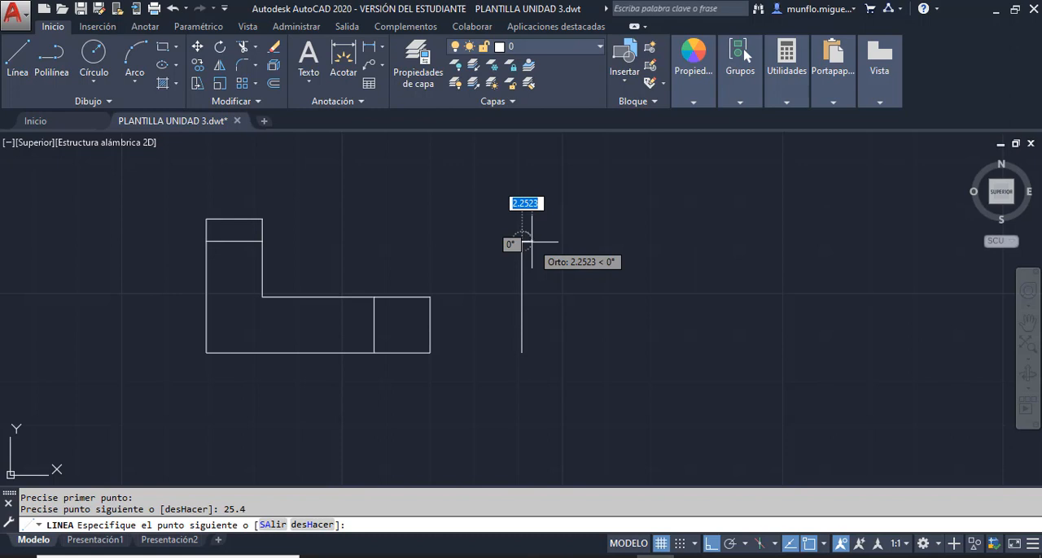
{"action": "type", "text": "12."}
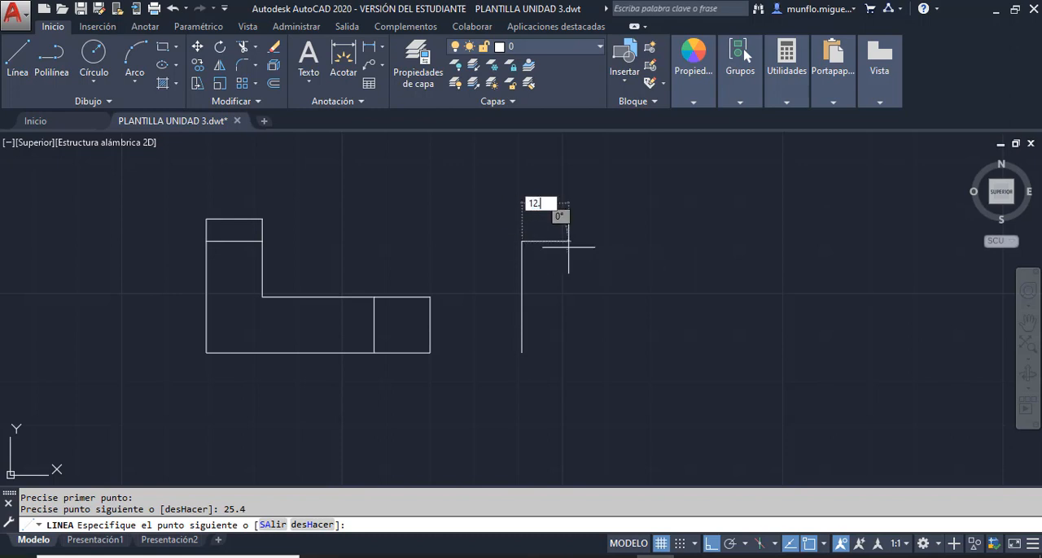
{"action": "type", "text": "7"}
{"action": "key", "text": "Return"}
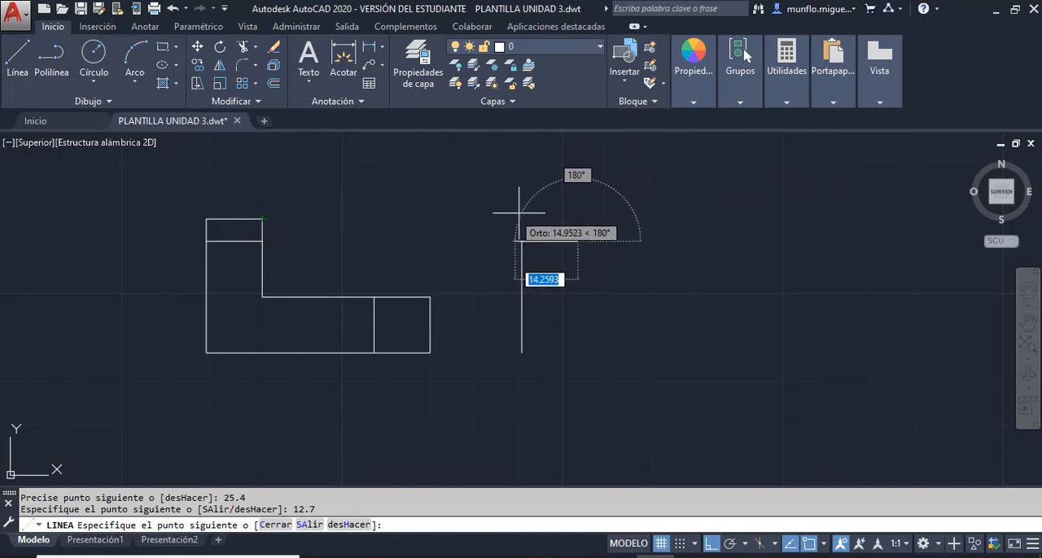
- Continue the side view up to the height of the front view's top edge and 25.4 to the right, and end the line
{"action": "left_click", "coordinate": [578, 219]}
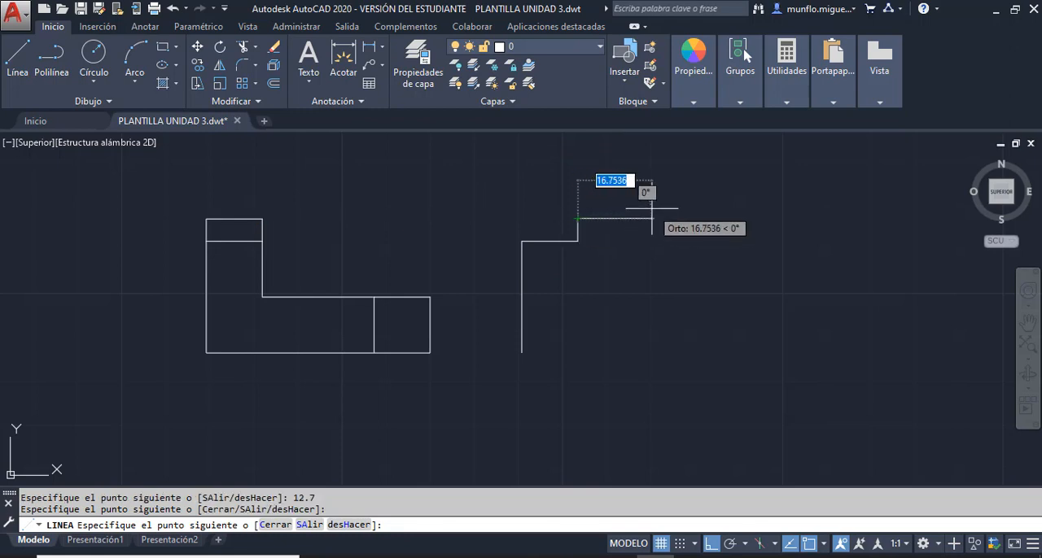
{"action": "type", "text": "25"}
{"action": "key", "text": "Return"}
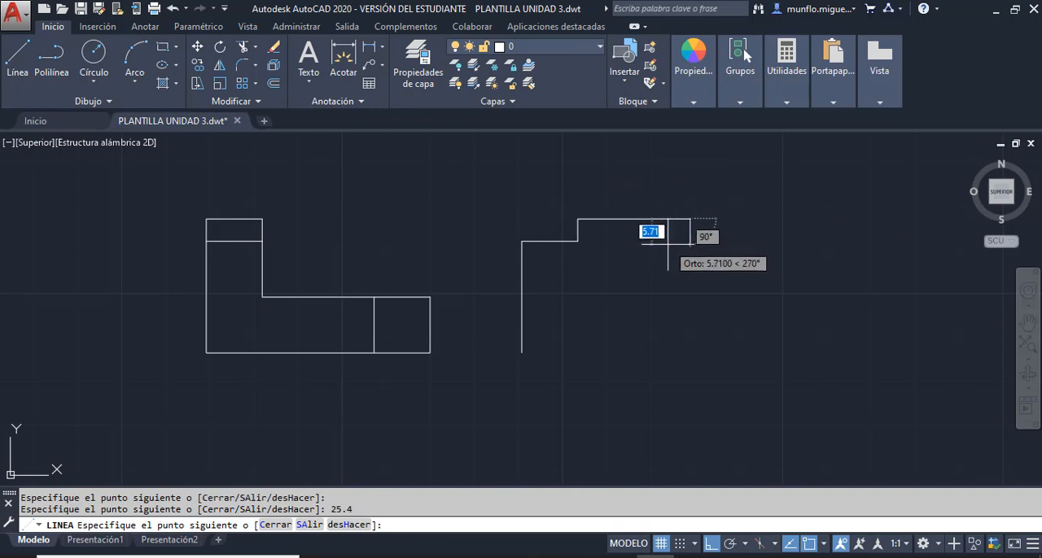
{"action": "key", "text": "Escape"}
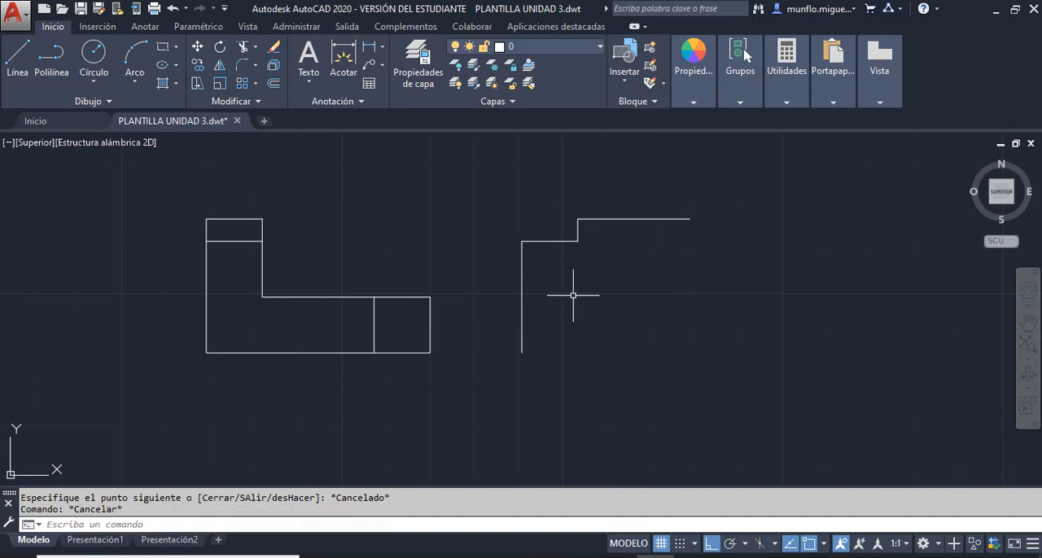
- From the lower end of the side view's left edge, draw lines 25.4 right, 12.7 up and back to that edge, and end the line
{"action": "left_click", "coordinate": [19, 60]}
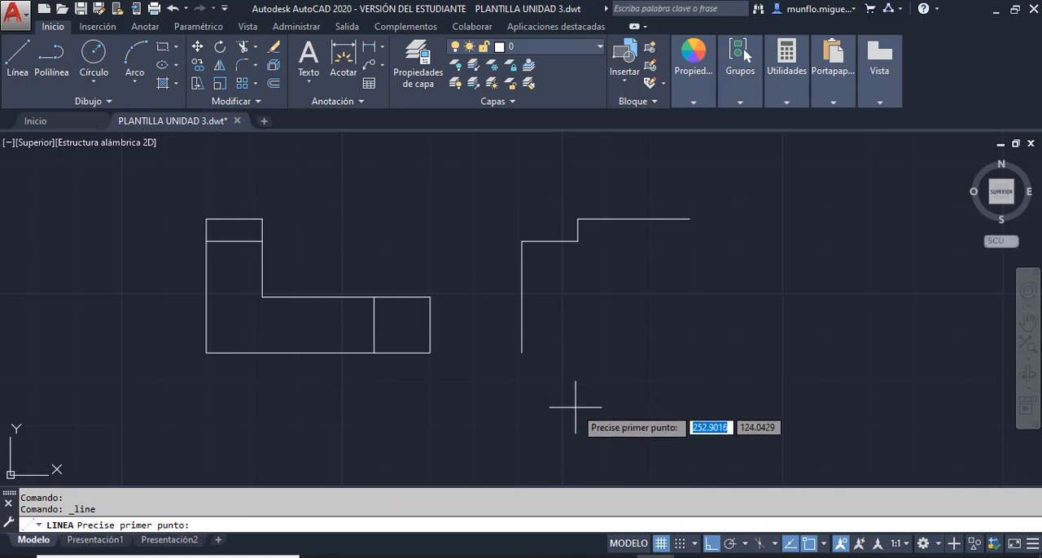
{"action": "left_click", "coordinate": [522, 352]}
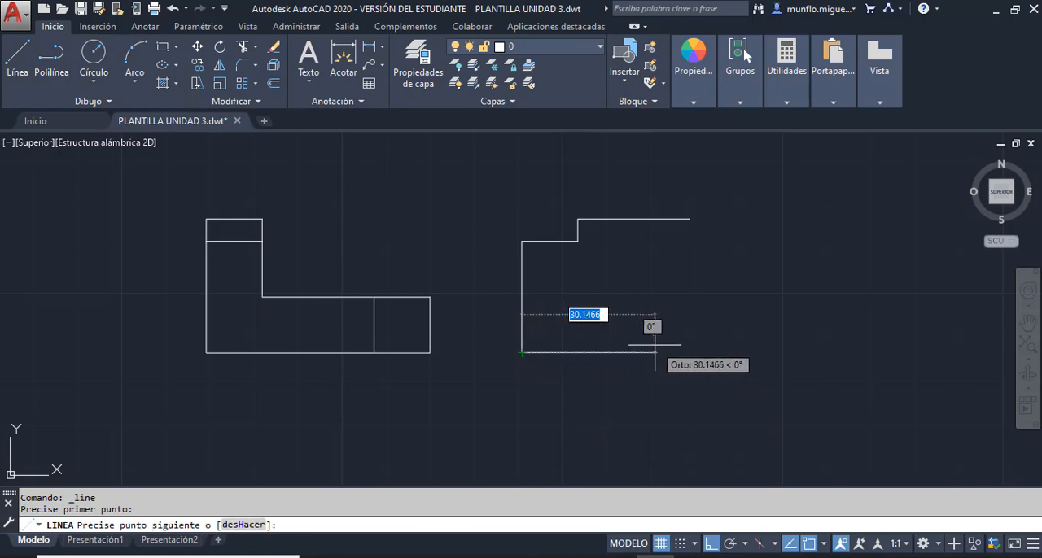
{"action": "type", "text": "25"}
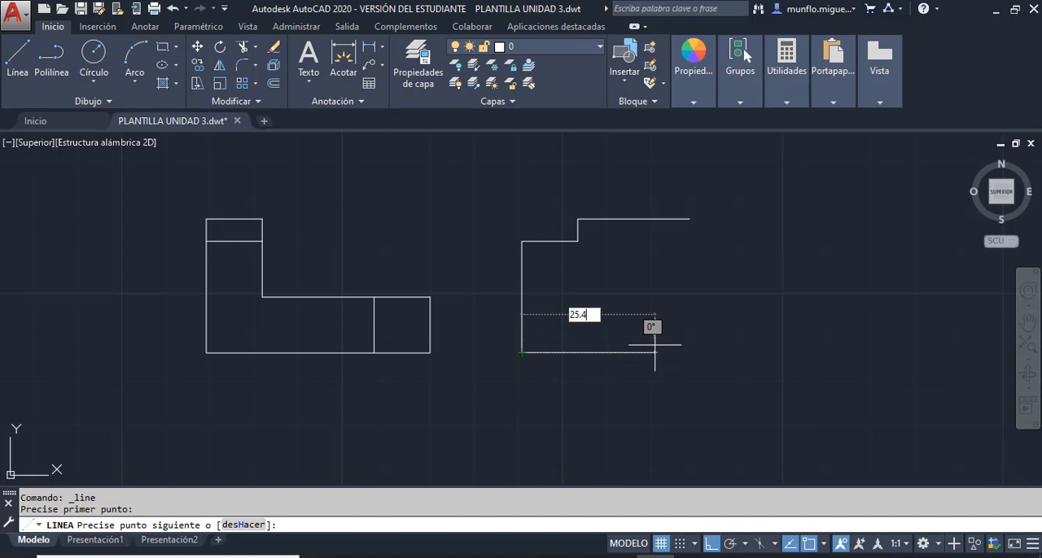
{"action": "type", "text": ".4"}
{"action": "key", "text": "Return"}
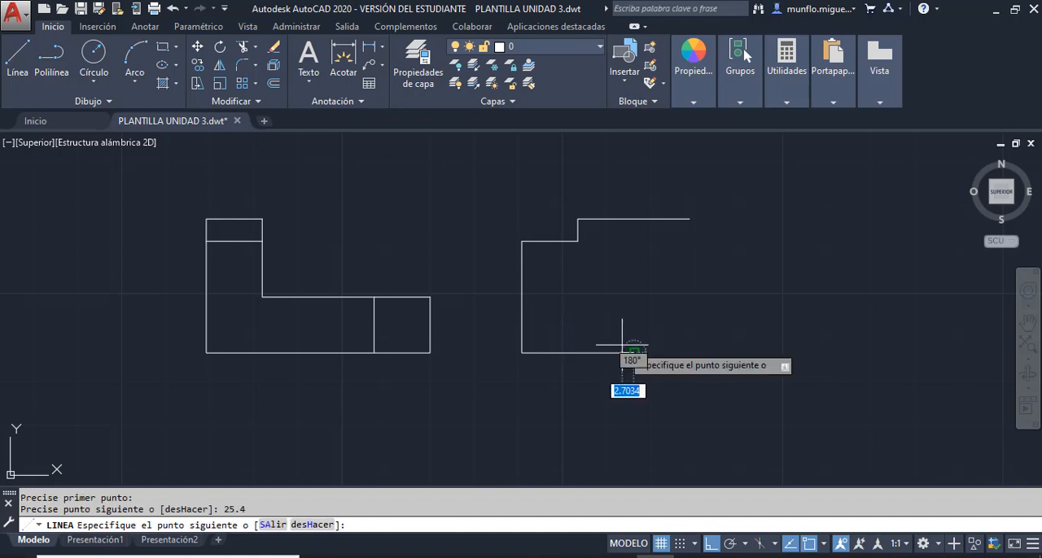
{"action": "type", "text": "1"}
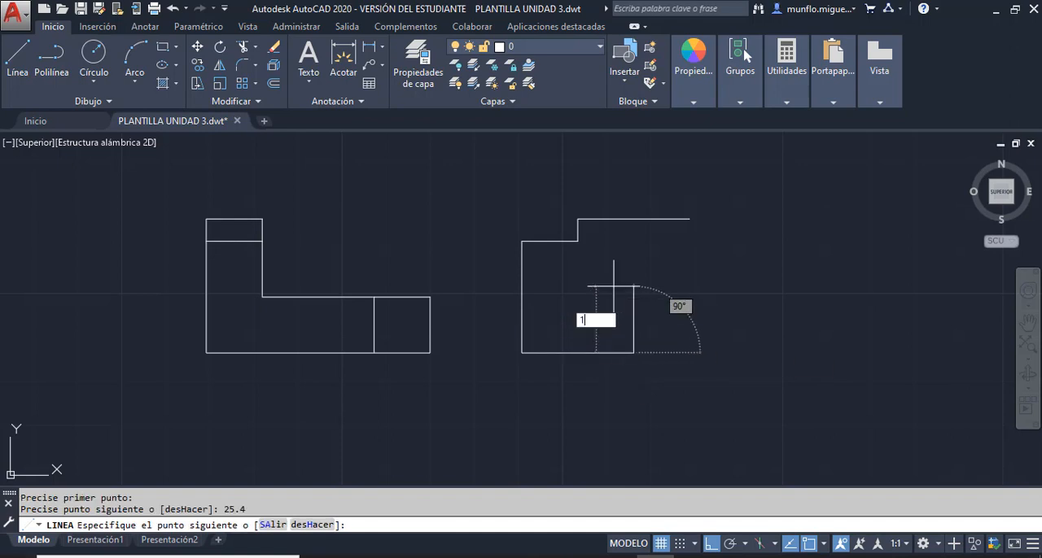
{"action": "type", "text": "2.7"}
{"action": "key", "text": "Return"}
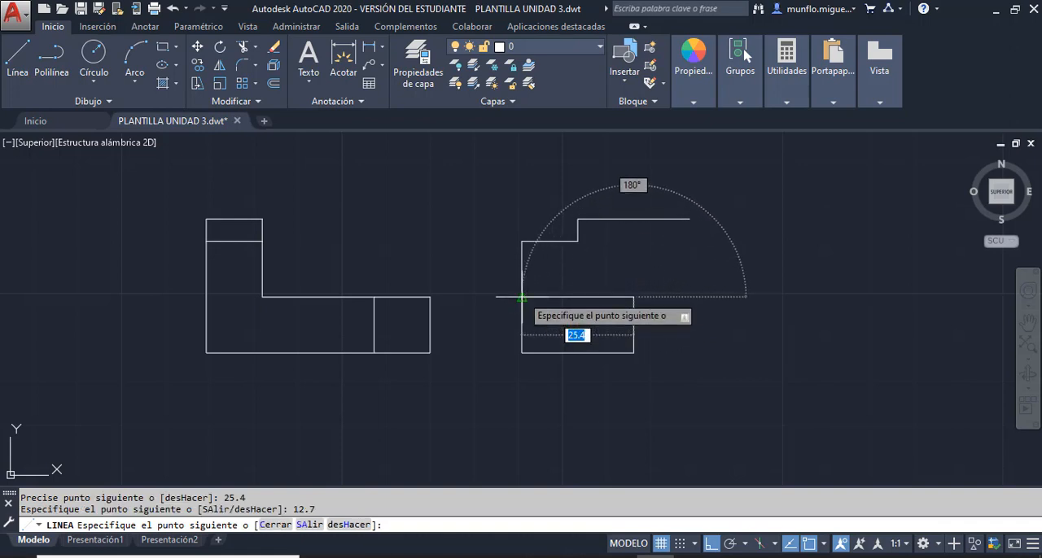
{"action": "key", "text": "Escape"}
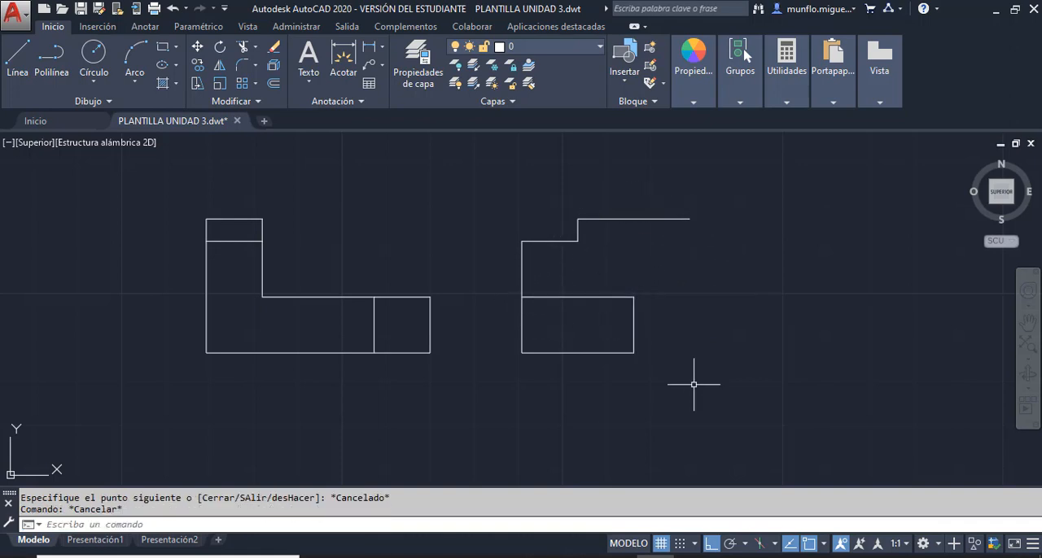
- From the lower-right corner of the side view's rectangle, draw lines 12.7 right, 12.7 up and back to its upper-right corner, and end the line
{"action": "left_click", "coordinate": [20, 55]}
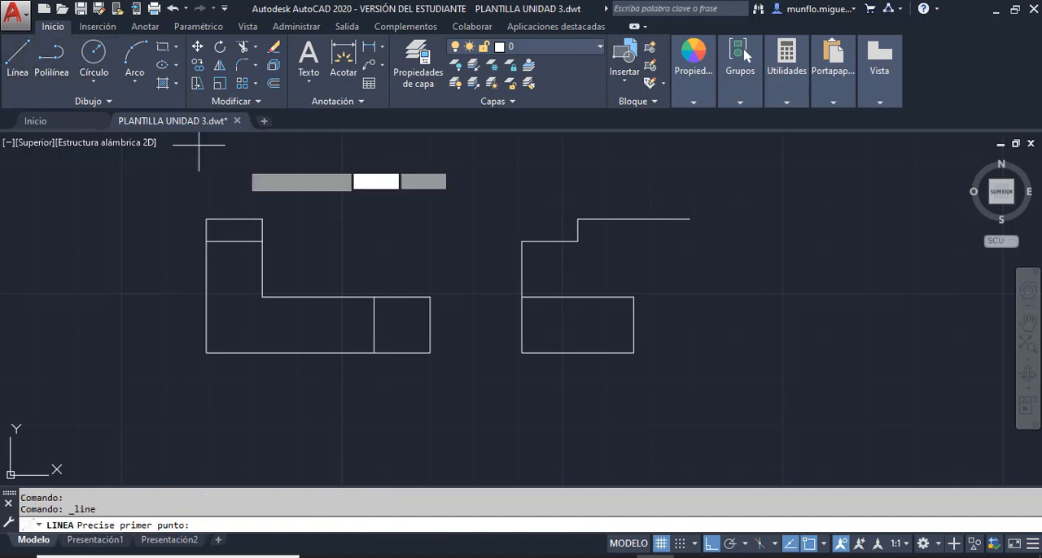
{"action": "left_click", "coordinate": [634, 352]}
{"action": "type", "text": "12"}
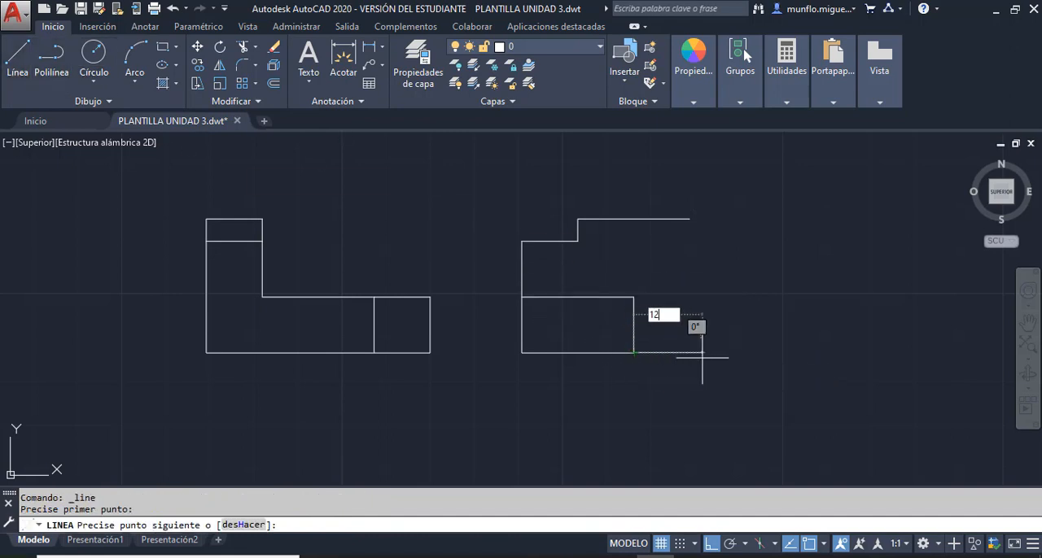
{"action": "type", "text": ".7"}
{"action": "key", "text": "Return"}
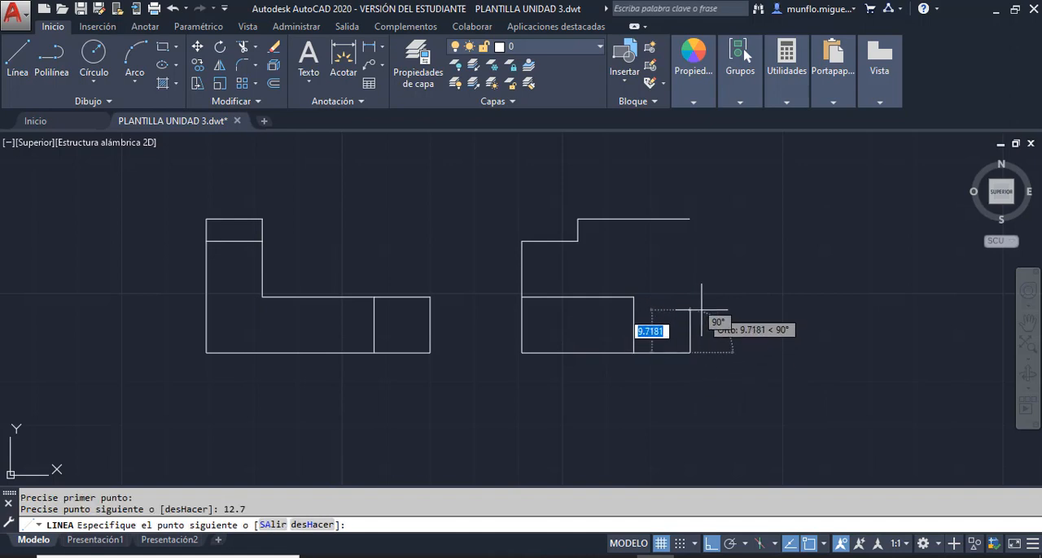
{"action": "type", "text": "12.7"}
{"action": "key", "text": "Return"}
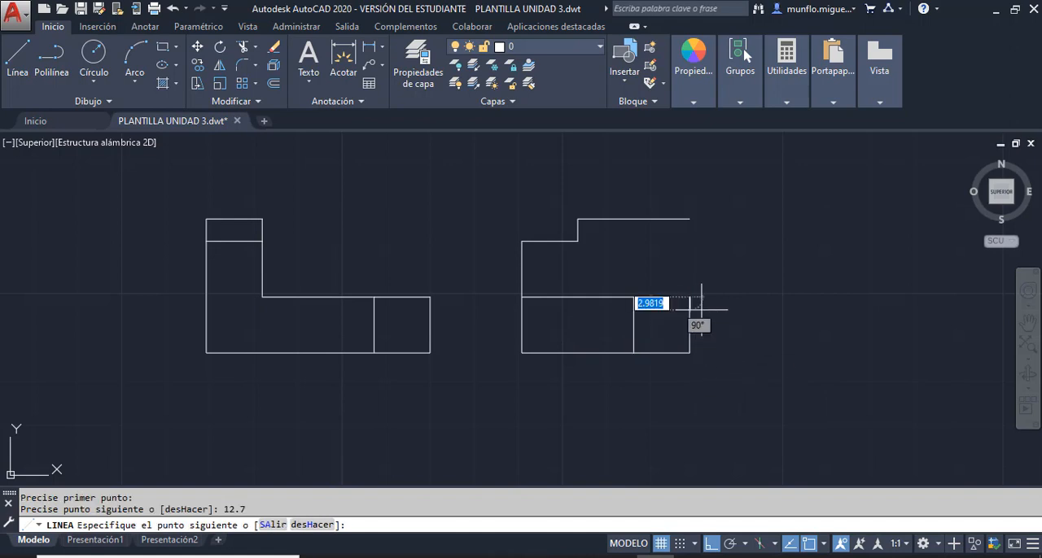
{"action": "left_click", "coordinate": [634, 297]}
{"action": "key", "text": "Escape"}
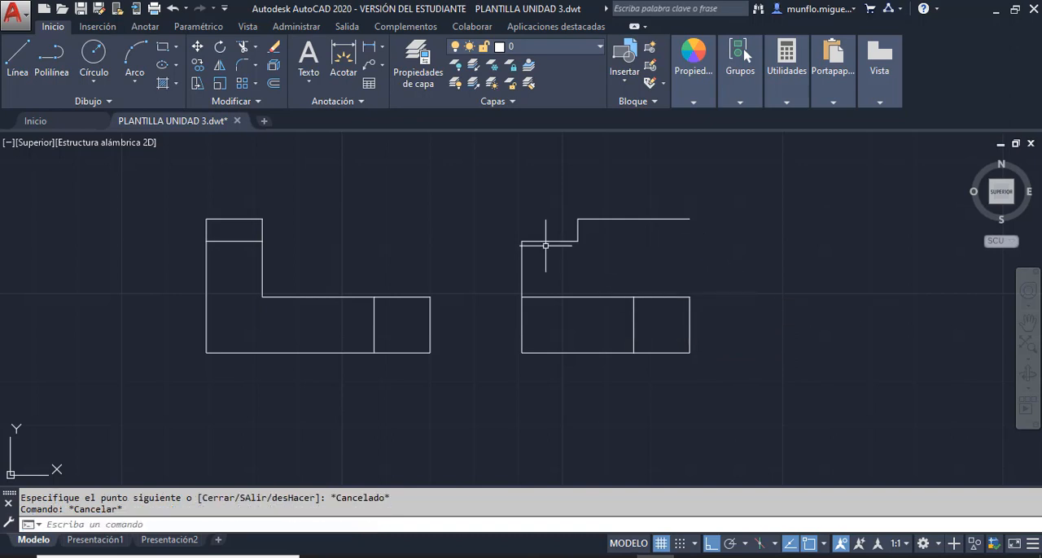
- Close the side view with a vertical line from the small square's upper-right corner to the free end of the top edge
{"action": "left_click", "coordinate": [20, 55]}
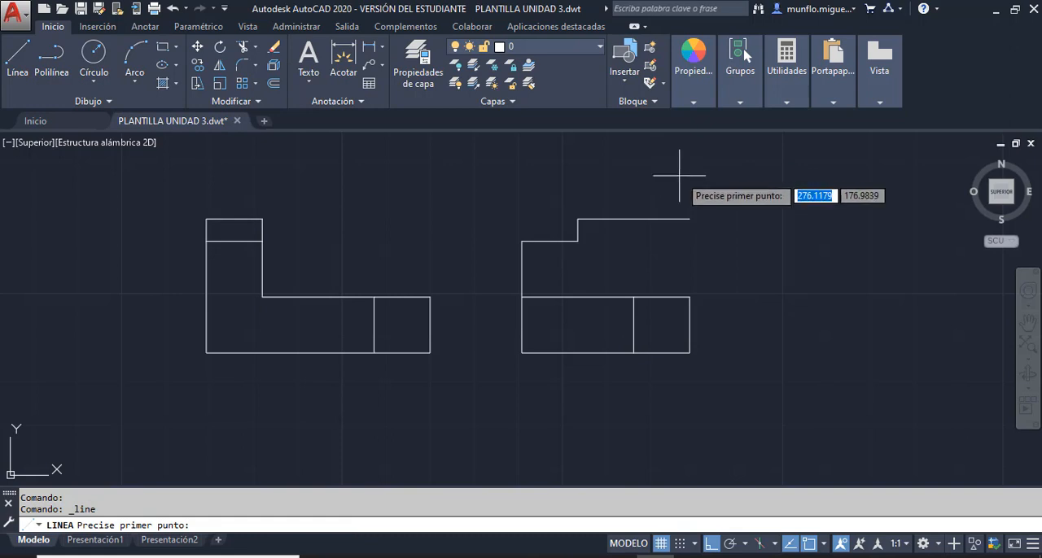
{"action": "left_click", "coordinate": [690, 297]}
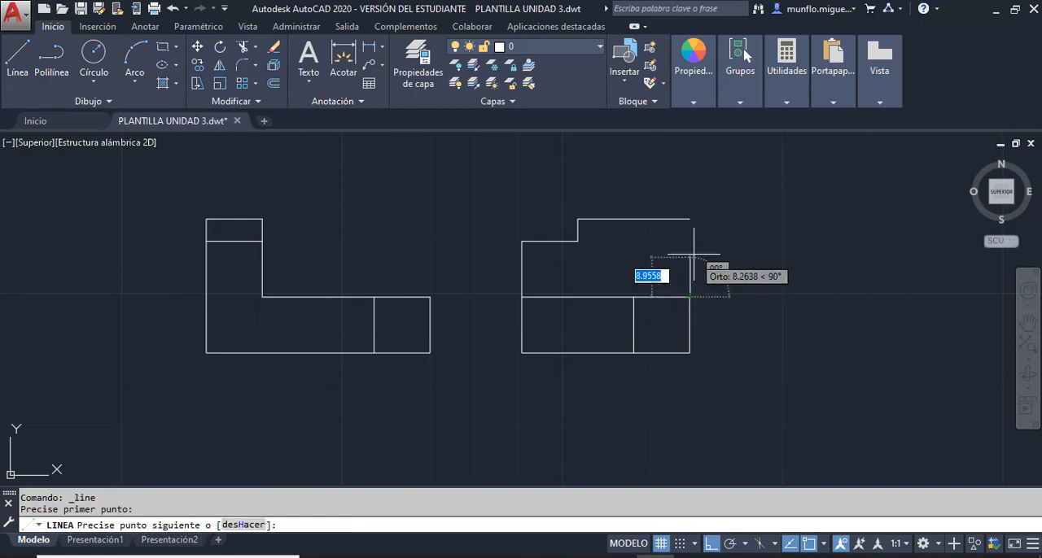
{"action": "left_click", "coordinate": [690, 219]}
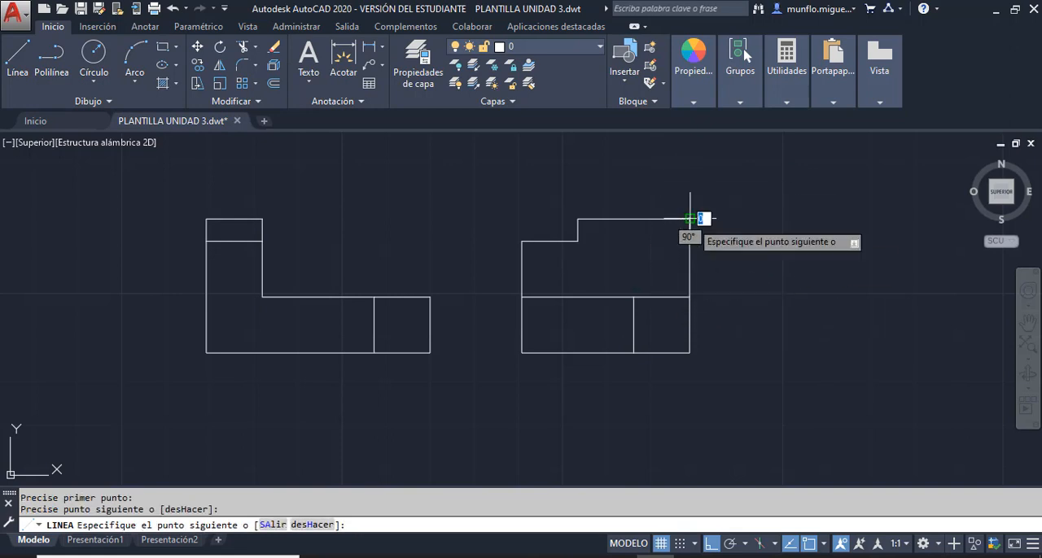
{"action": "key", "text": "Escape"}
{"action": "key", "text": "Escape"}
{"action": "key", "text": "Escape"}
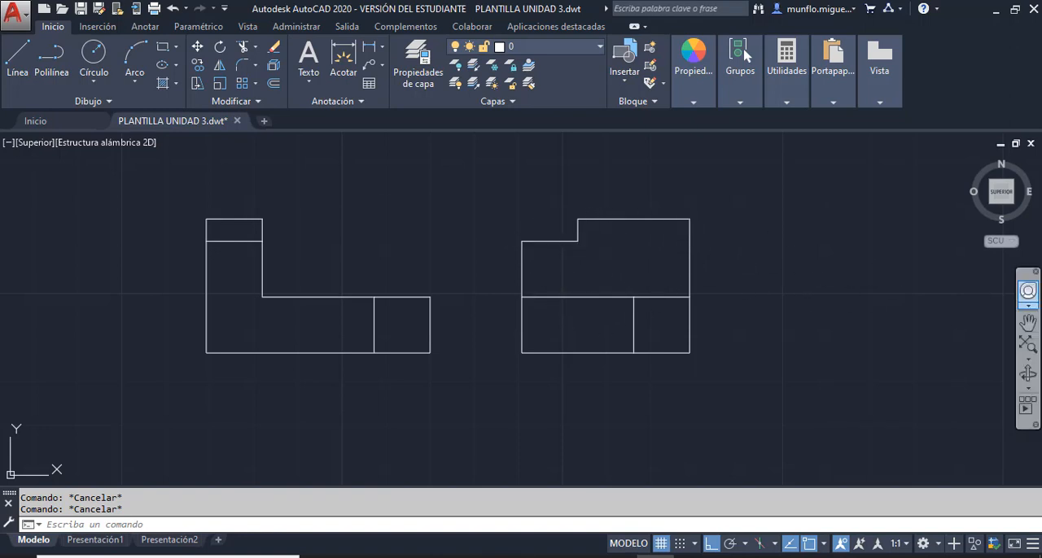
- Compare the isometric part in the PDF with the drawn side view, and return to AutoCAD
{"action": "mouse_move", "coordinate": [1041, 62]}
{"action": "left_mouse_down"}
{"action": "mouse_move", "coordinate": [963, 65]}
{"action": "mouse_move", "coordinate": [378, 2]}
{"action": "mouse_move", "coordinate": [216, 2]}
{"action": "left_mouse_up"}
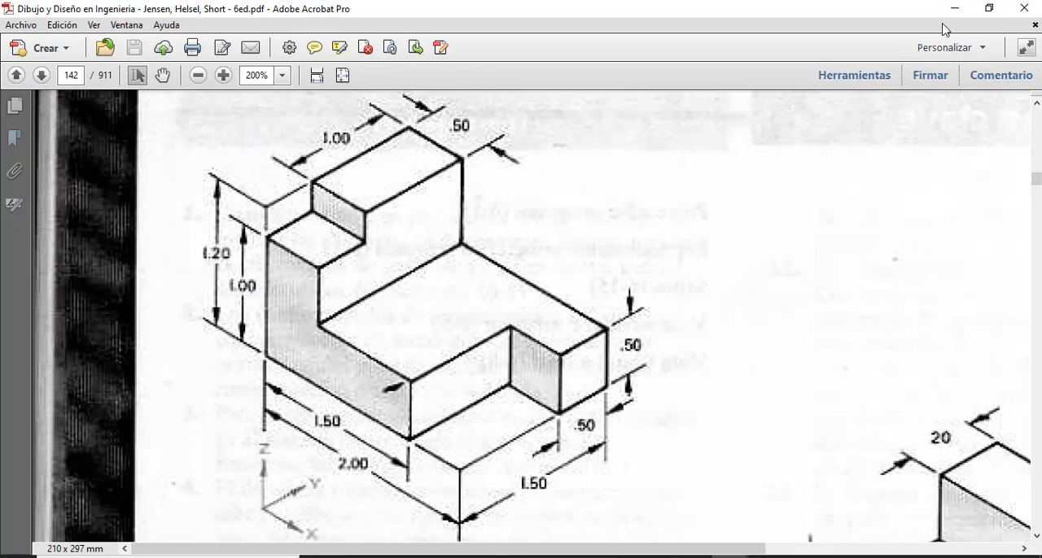
{"action": "left_click", "coordinate": [987, 9]}
{"action": "left_click_drag", "start_coordinate": [738, 5], "coordinate": [414, 5]}
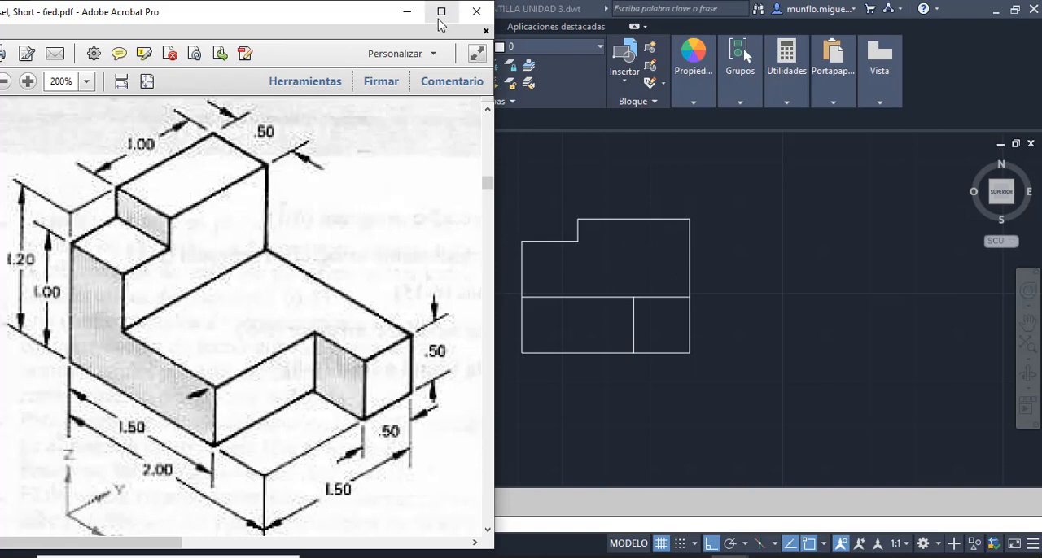
{"action": "left_click_drag", "start_coordinate": [366, 16], "coordinate": [572, 65]}
{"action": "mouse_move", "coordinate": [853, 104]}
{"action": "left_mouse_down"}
{"action": "mouse_move", "coordinate": [1041, 34]}
{"action": "mouse_move", "coordinate": [1041, 52]}
{"action": "left_mouse_up"}
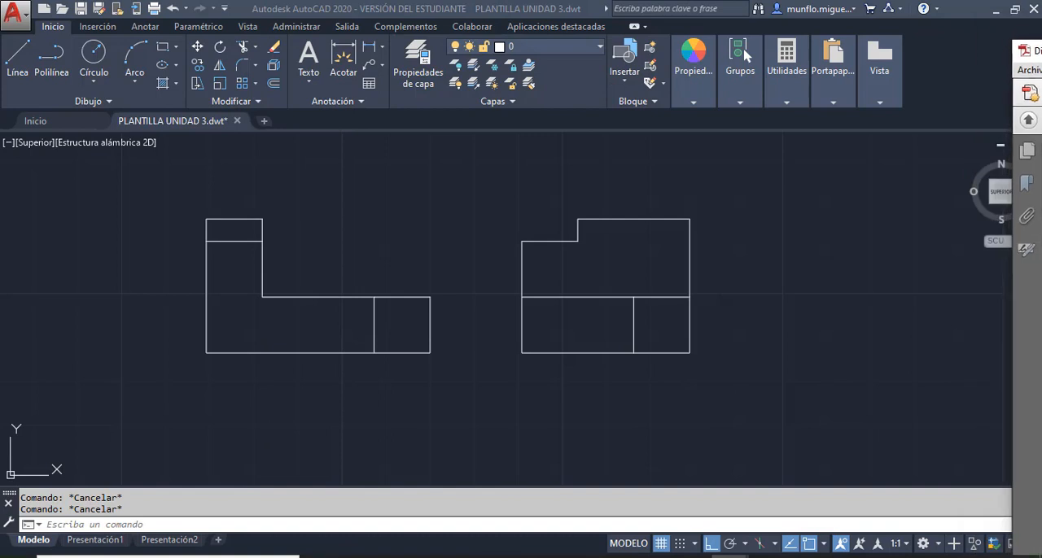
{"action": "left_click", "coordinate": [833, 272]}
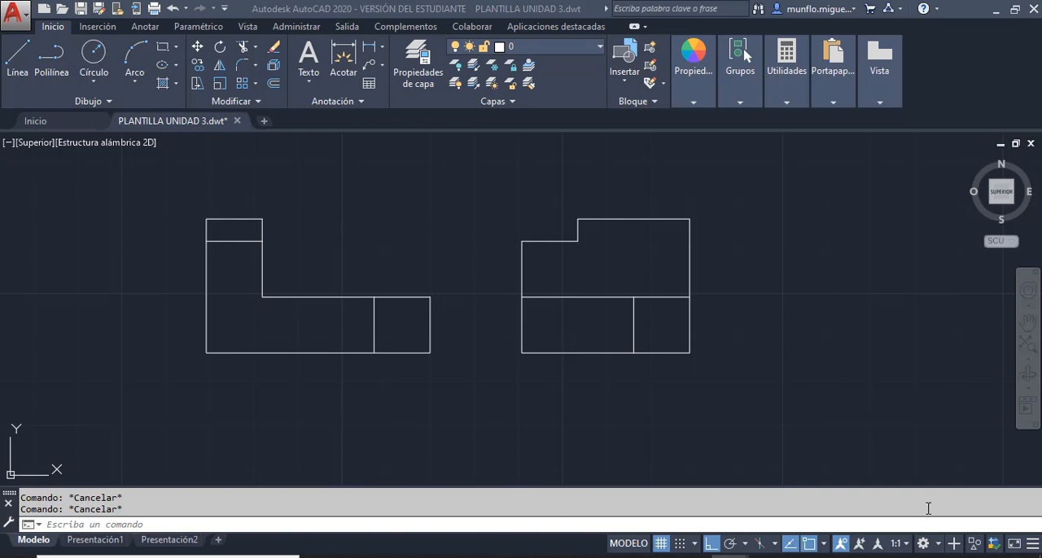
- Start a second side view about 19 left of the front view, level with its base line, drawing lines 38.1 left and 30.48 up
{"action": "left_click", "coordinate": [1027, 349]}
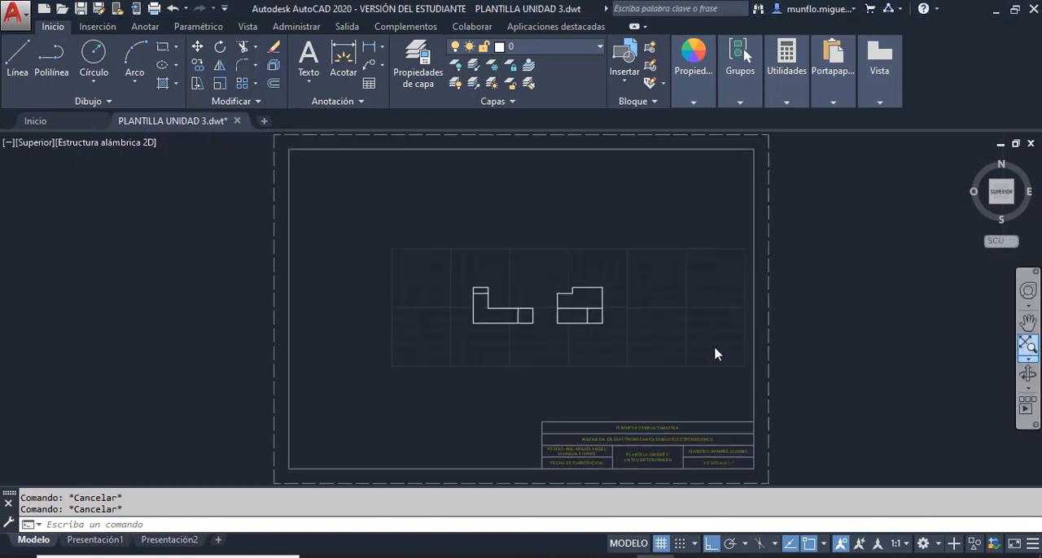
{"action": "scroll", "coordinate": [433, 292], "scroll_direction": "up", "scroll_amount": 3}
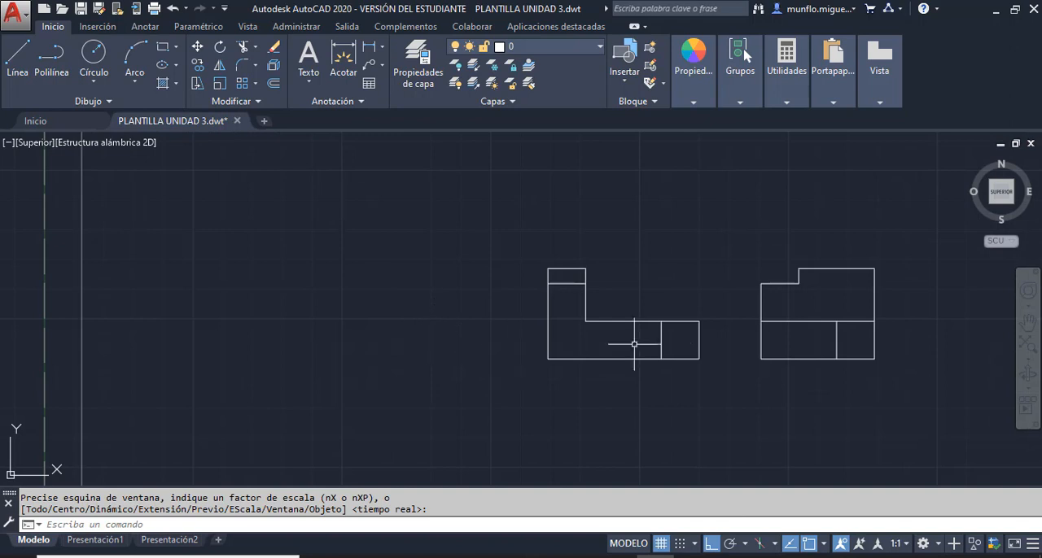
{"action": "left_click", "coordinate": [20, 65]}
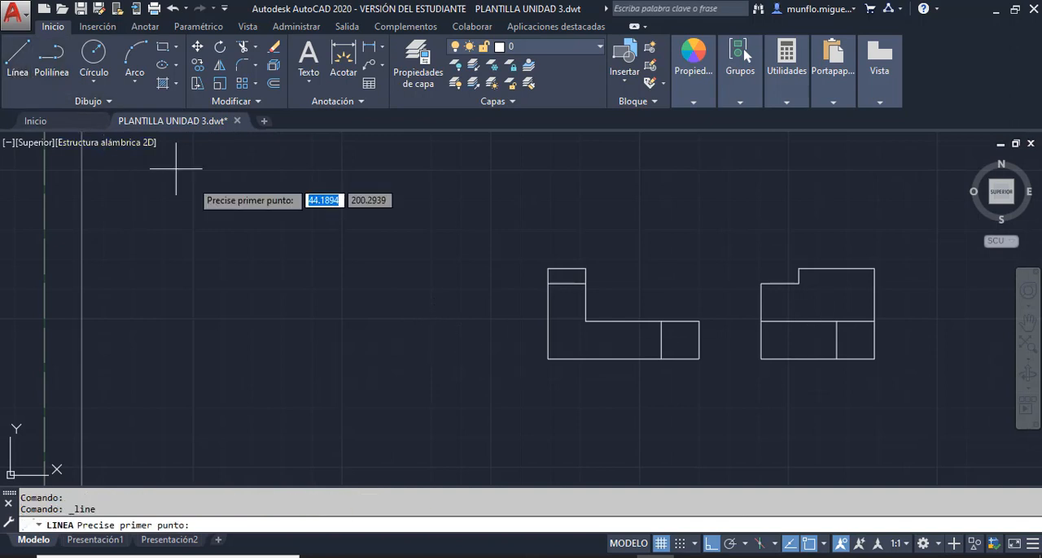
{"action": "left_click", "coordinate": [491, 358]}
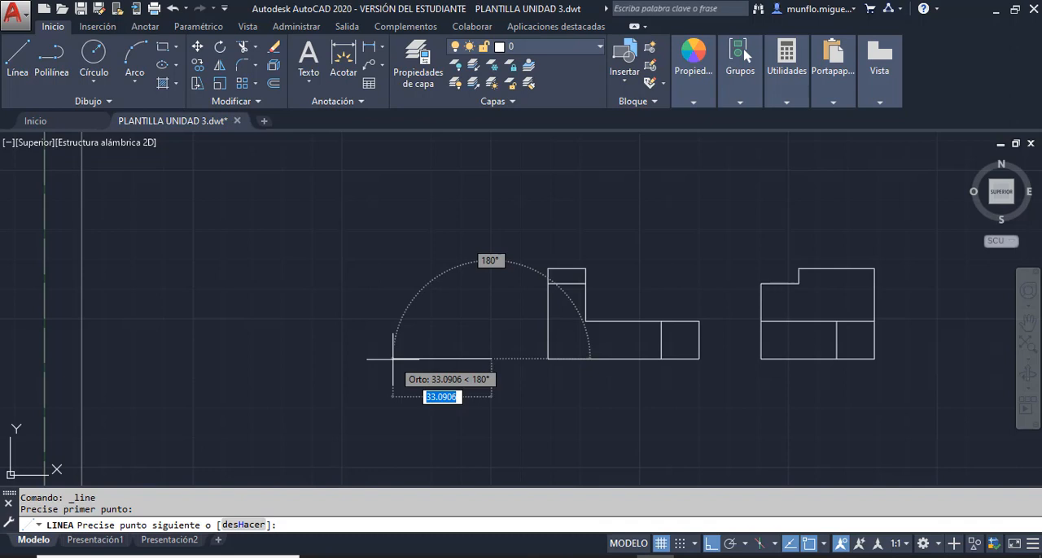
{"action": "type", "text": "38.1"}
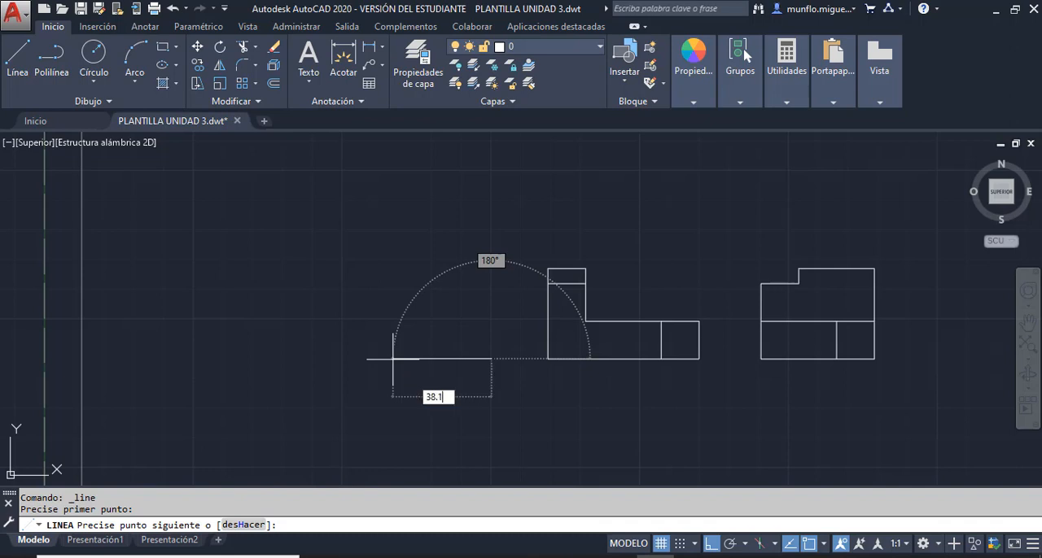
{"action": "key", "text": "Return"}
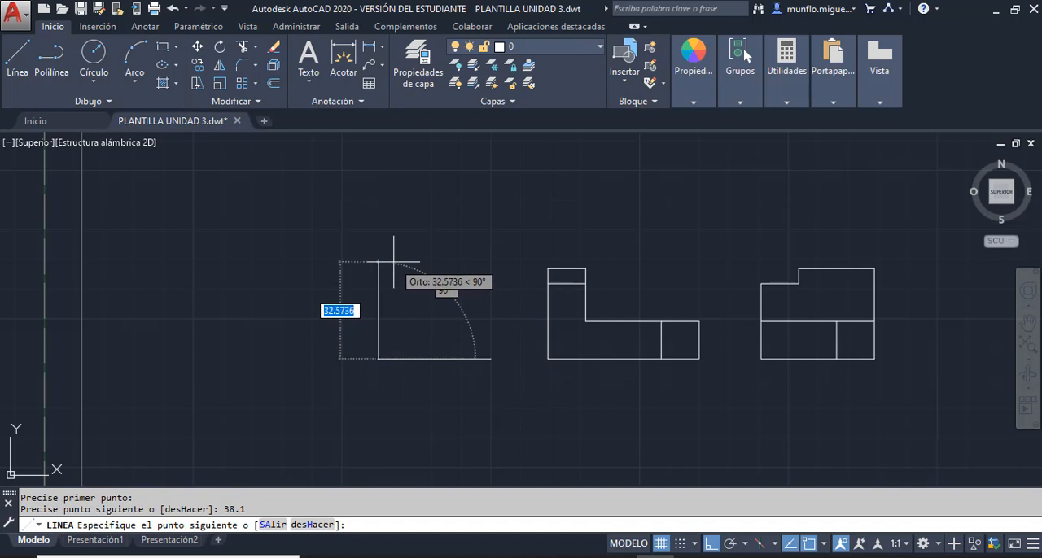
{"action": "type", "text": "30.48"}
{"action": "key", "text": "Return"}
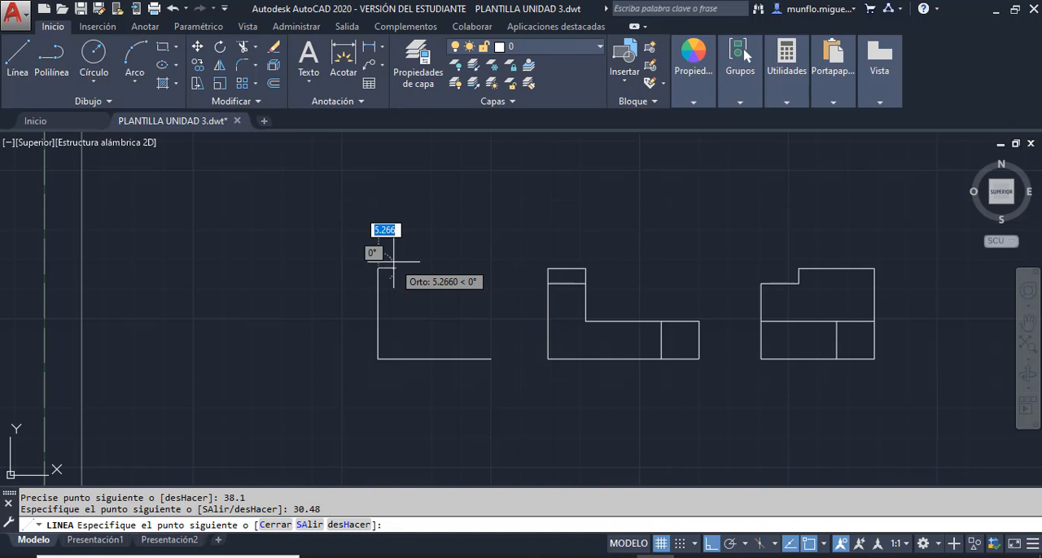
- Continue the outline 25.4 right, down to the front view's step line, 12.7 right and down to its starting point, and end the line
{"action": "type", "text": "2"}
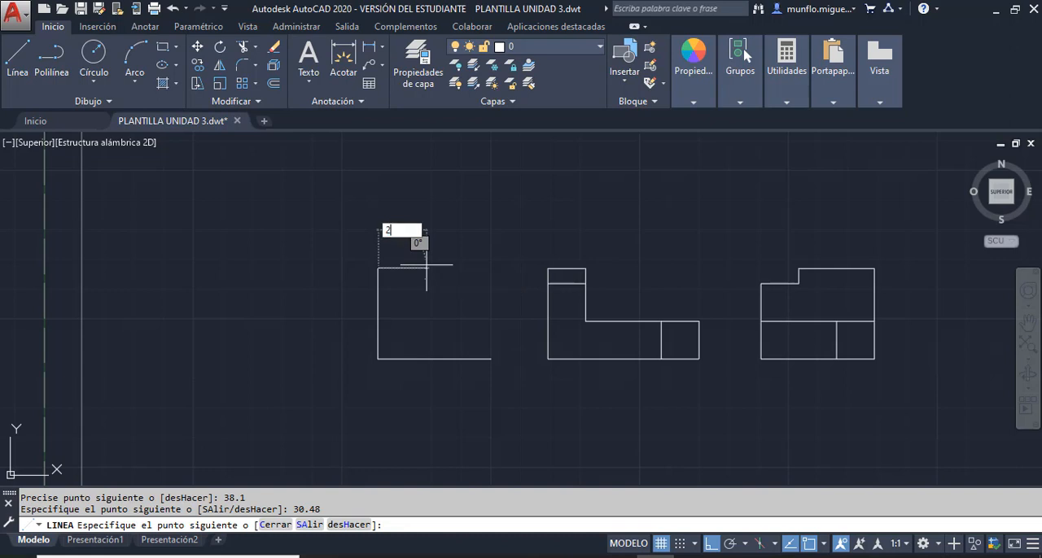
{"action": "type", "text": ".5"}
{"action": "type", "text": "4"}
{"action": "key", "text": "Return"}
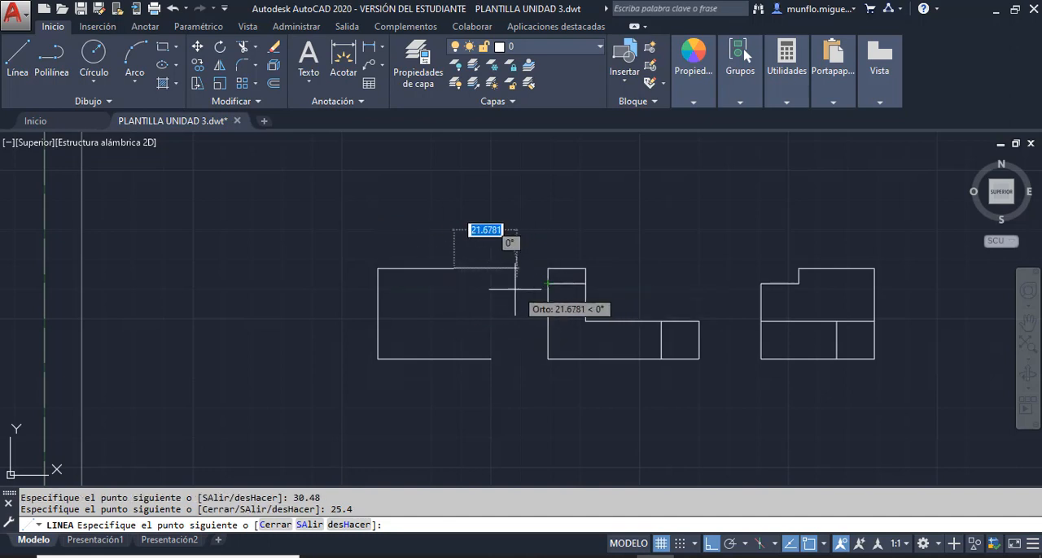
{"action": "left_click", "coordinate": [453, 283]}
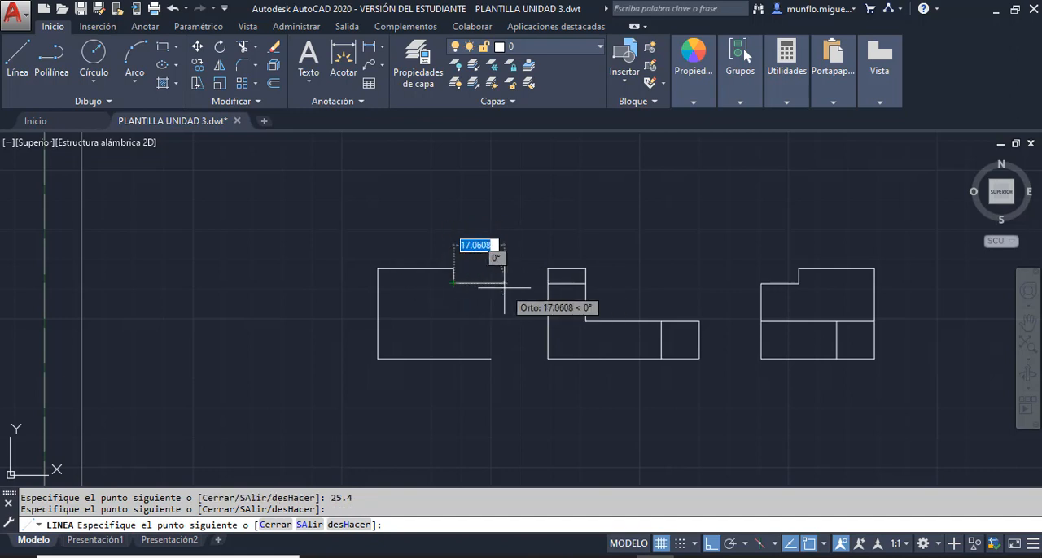
{"action": "type", "text": "12.7"}
{"action": "key", "text": "Return"}
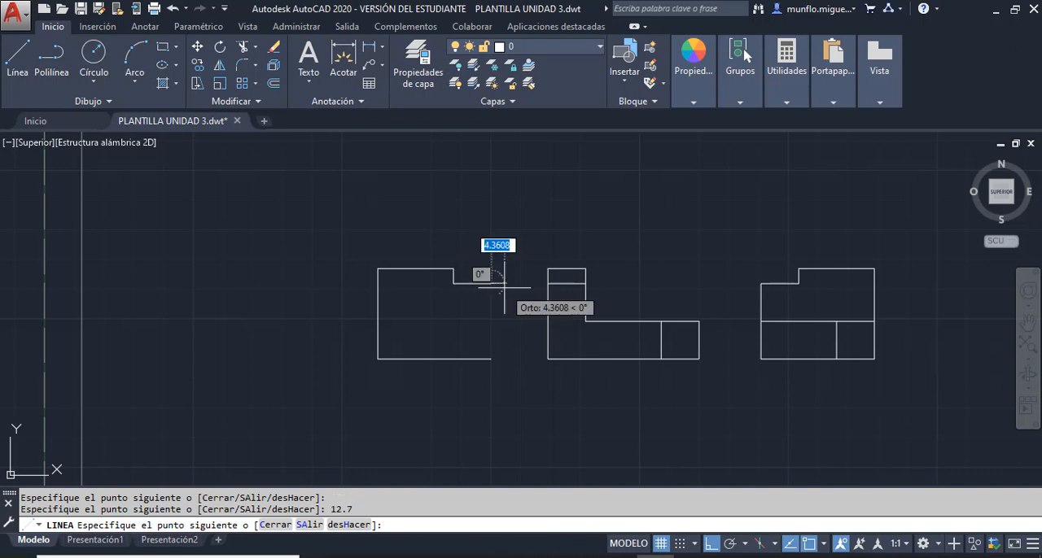
{"action": "left_click", "coordinate": [491, 358]}
{"action": "key", "text": "Escape"}
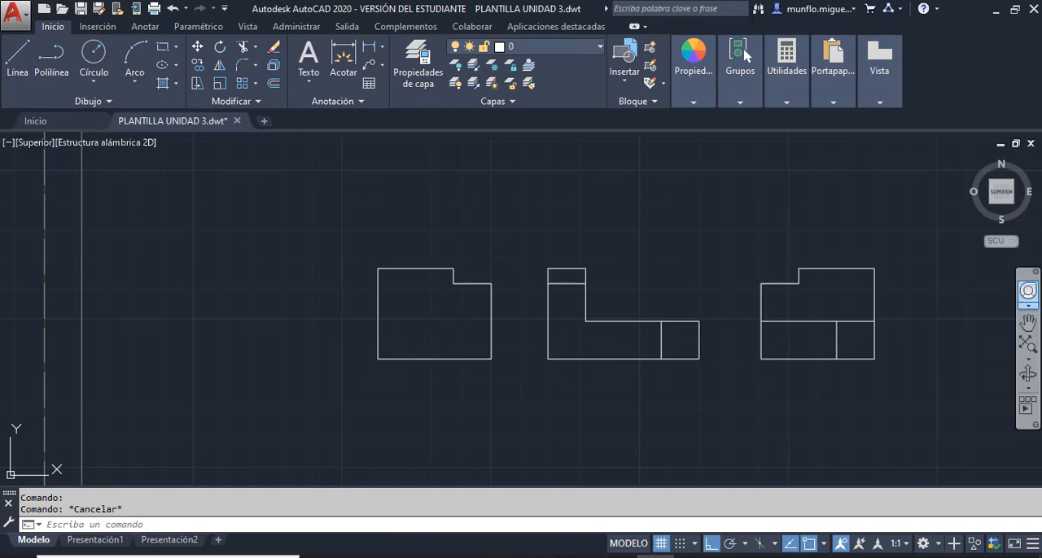
- Try to arrange the textbook PDF and AutoCAD side by side, and restore AutoCAD to full size
{"action": "left_click_drag", "start_coordinate": [1041, 7], "coordinate": [573, 1]}
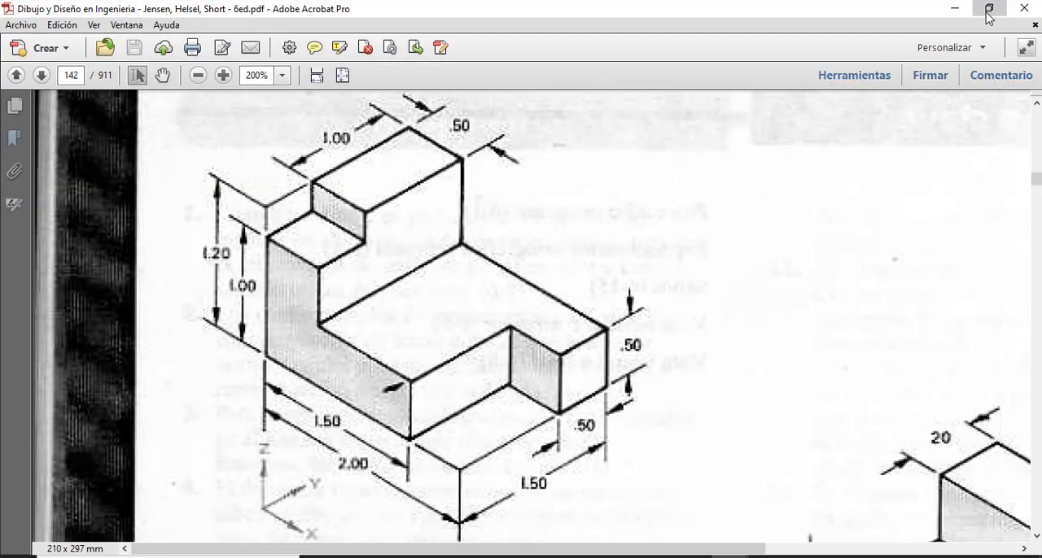
{"action": "left_click", "coordinate": [988, 9]}
{"action": "left_click_drag", "start_coordinate": [194, 57], "coordinate": [437, 26]}
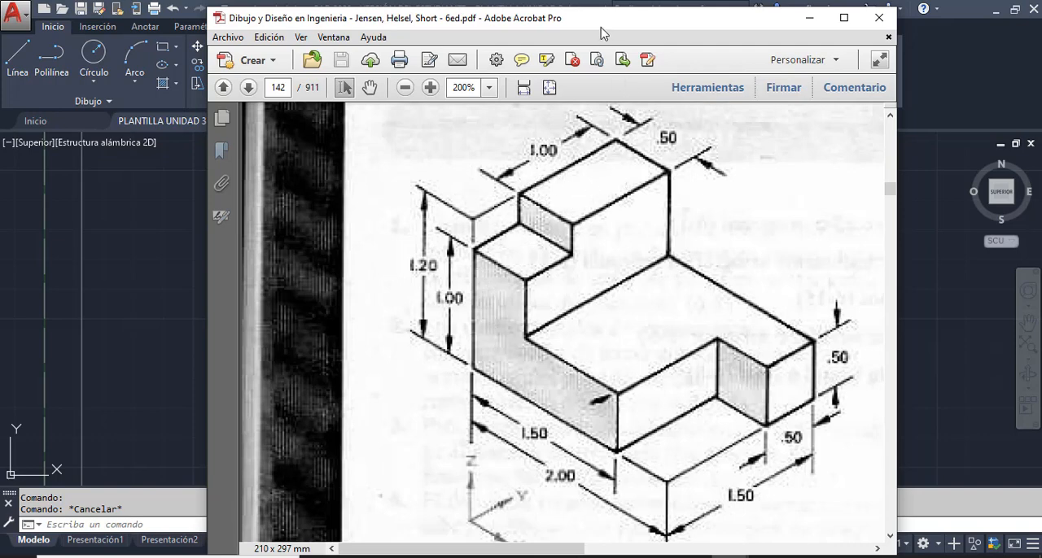
{"action": "left_click_drag", "start_coordinate": [590, 24], "coordinate": [1041, 325]}
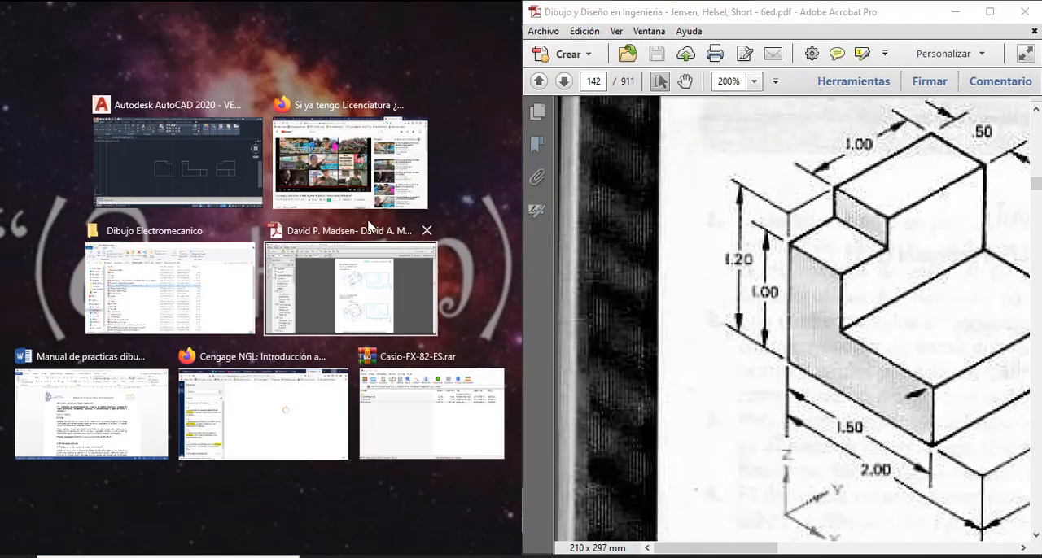
{"action": "left_click", "coordinate": [212, 177]}
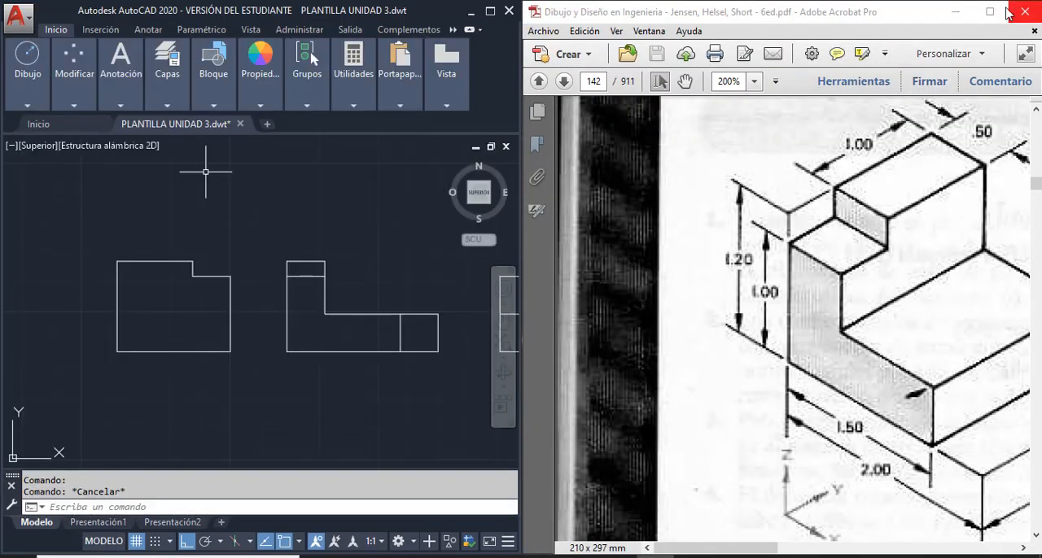
{"action": "left_click", "coordinate": [956, 12]}
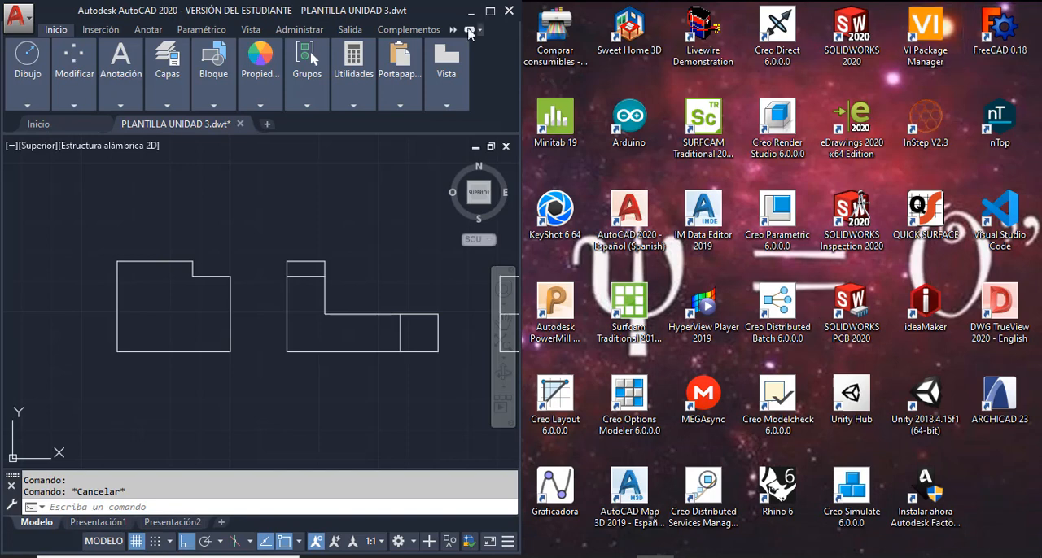
{"action": "left_click", "coordinate": [490, 10]}
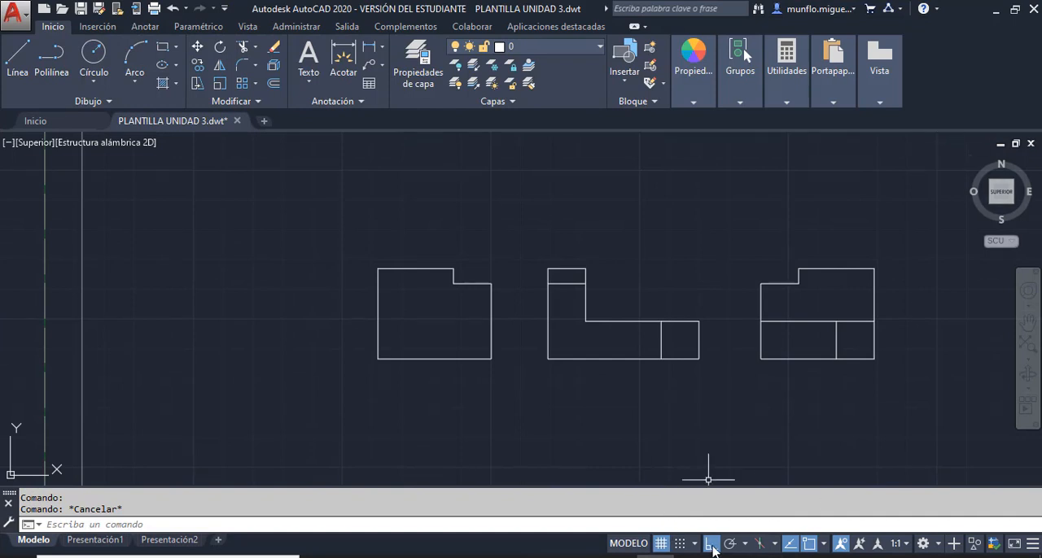
- Examine the isometric part in the PDF at full window size, and return to AutoCAD
{"action": "mouse_move", "coordinate": [733, 557]}
{"action": "left_click", "coordinate": [819, 498]}
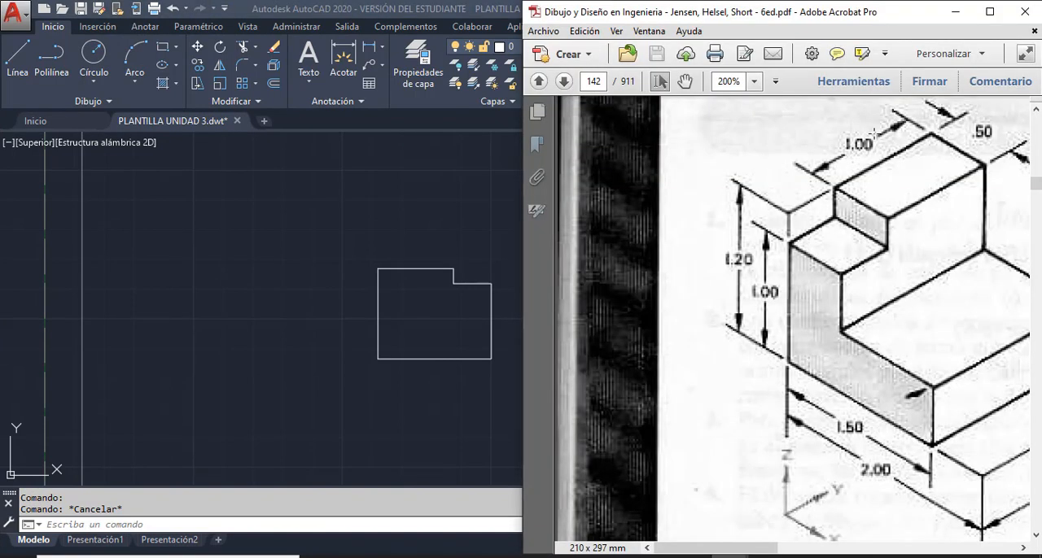
{"action": "left_click", "coordinate": [990, 11]}
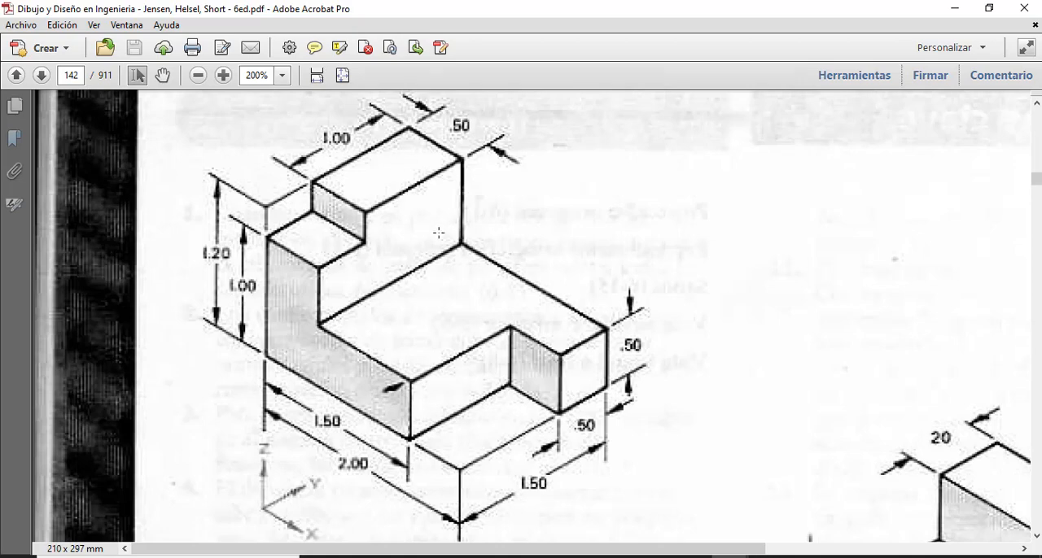
{"action": "left_click_drag", "start_coordinate": [861, 10], "coordinate": [1041, 18]}
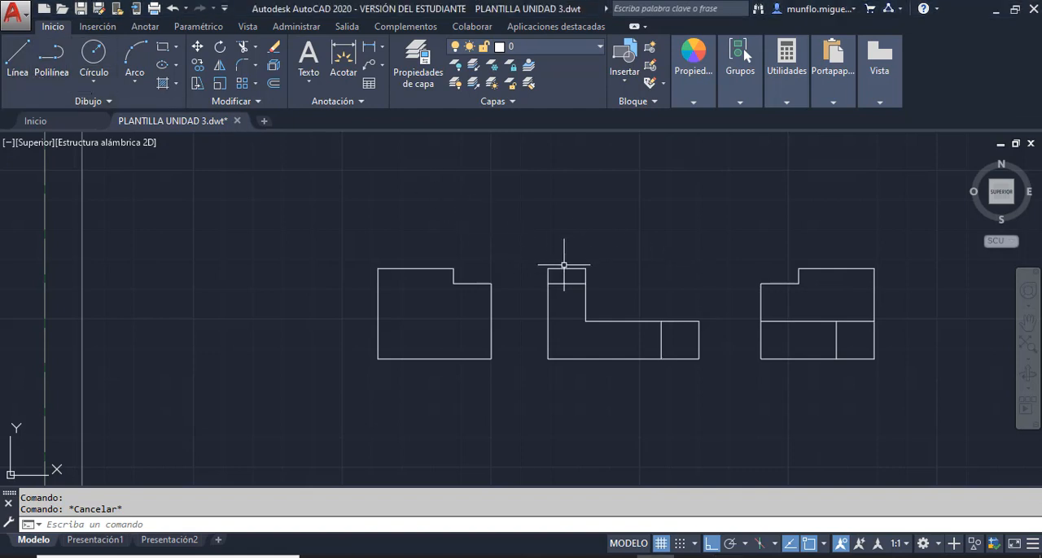
- Start a top view about 17 above the front view's upper-left corner, drawing lines 38.1 right, 25.4 up and 12.7 right
{"action": "left_click", "coordinate": [19, 61]}
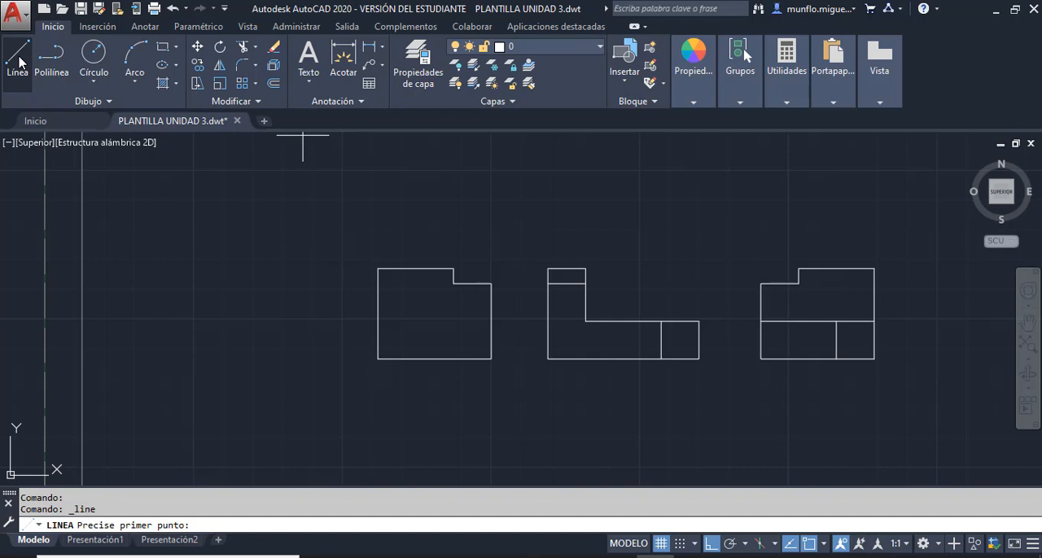
{"action": "left_click", "coordinate": [548, 217]}
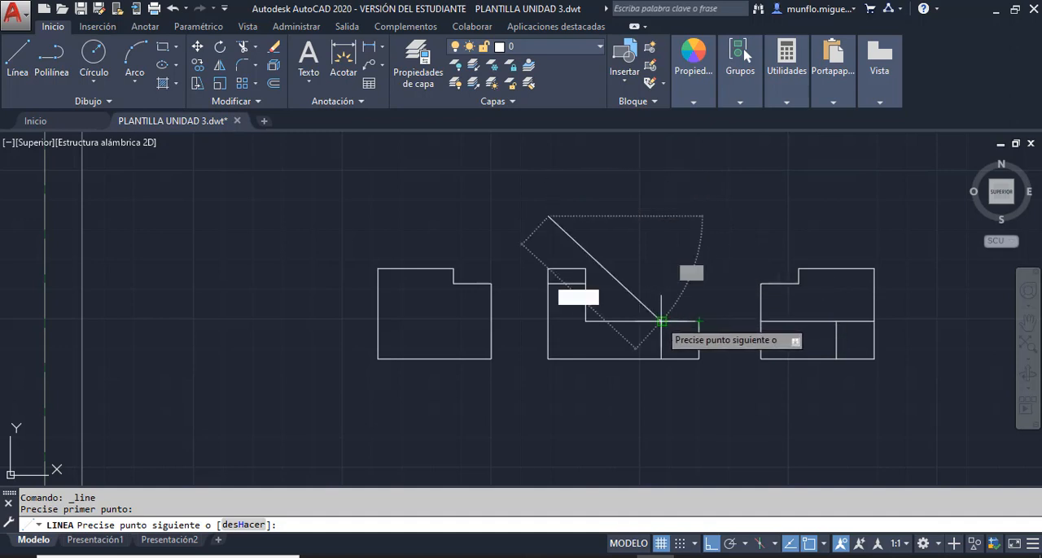
{"action": "left_click", "coordinate": [661, 217]}
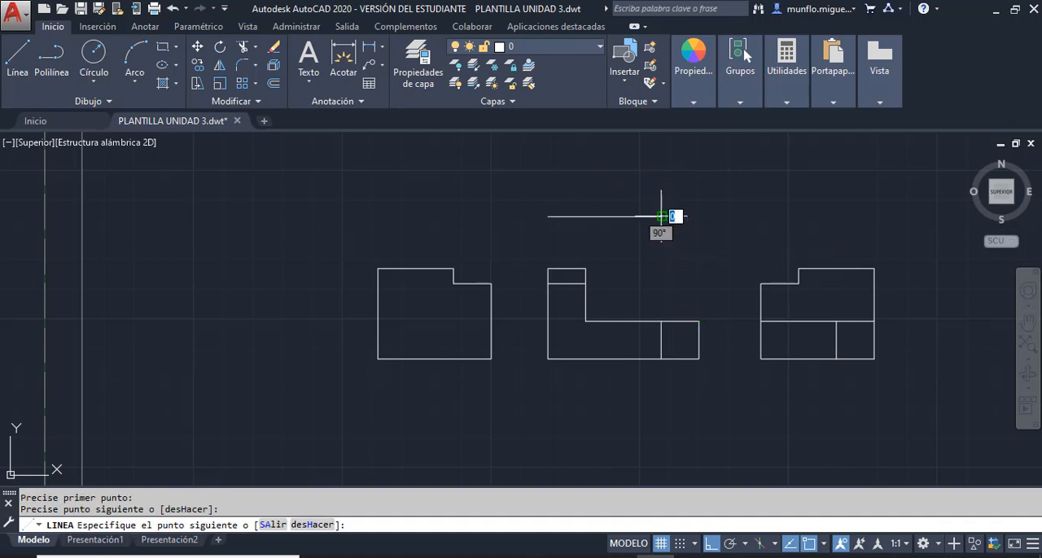
{"action": "type", "text": "1"}
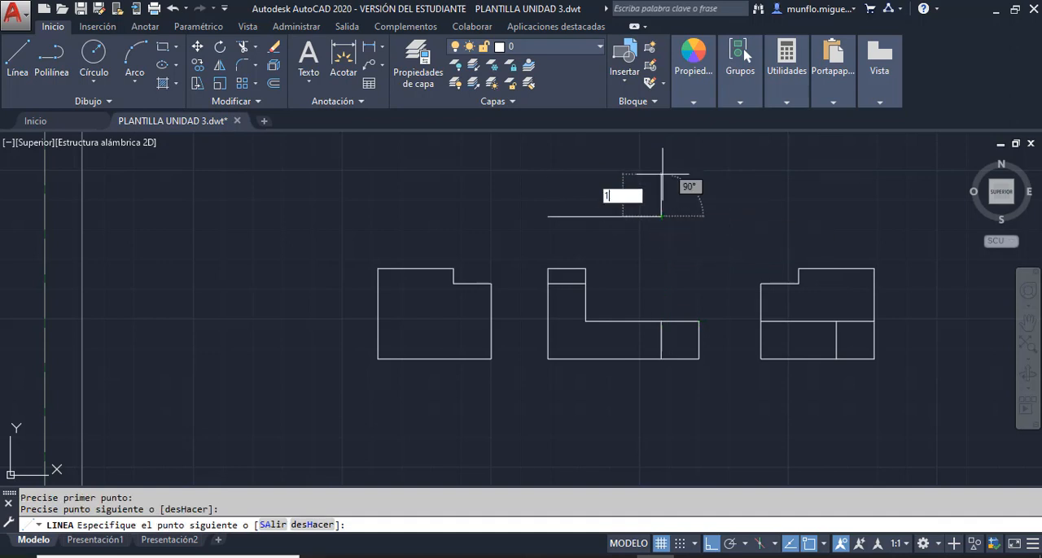
{"action": "key", "text": "BackSpace"}
{"action": "type", "text": "25.4"}
{"action": "key", "text": "Return"}
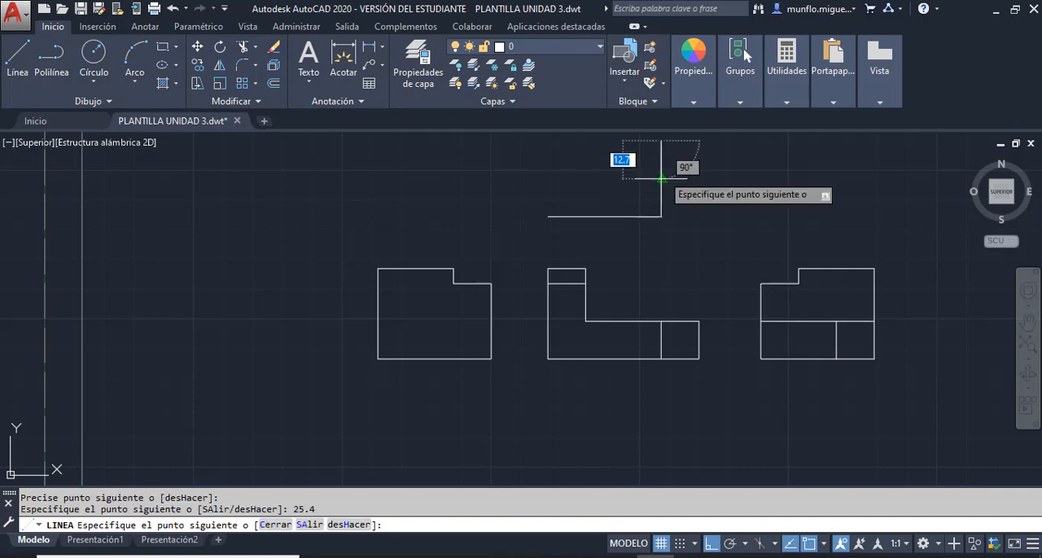
{"action": "scroll", "coordinate": [664, 183], "scroll_direction": "up", "scroll_amount": 4}
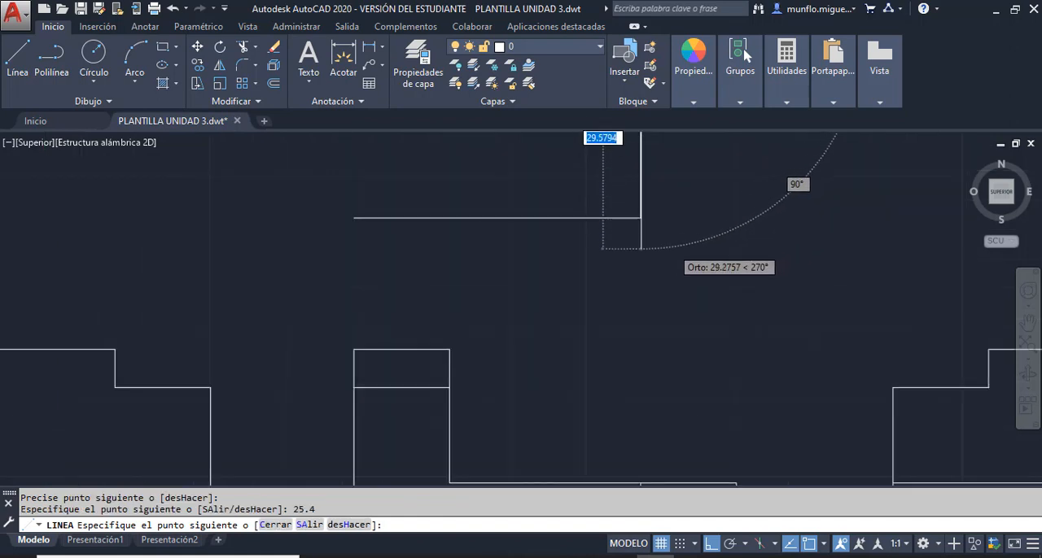
{"action": "scroll", "coordinate": [700, 175], "scroll_direction": "down", "scroll_amount": 4}
{"action": "type", "text": "12.7"}
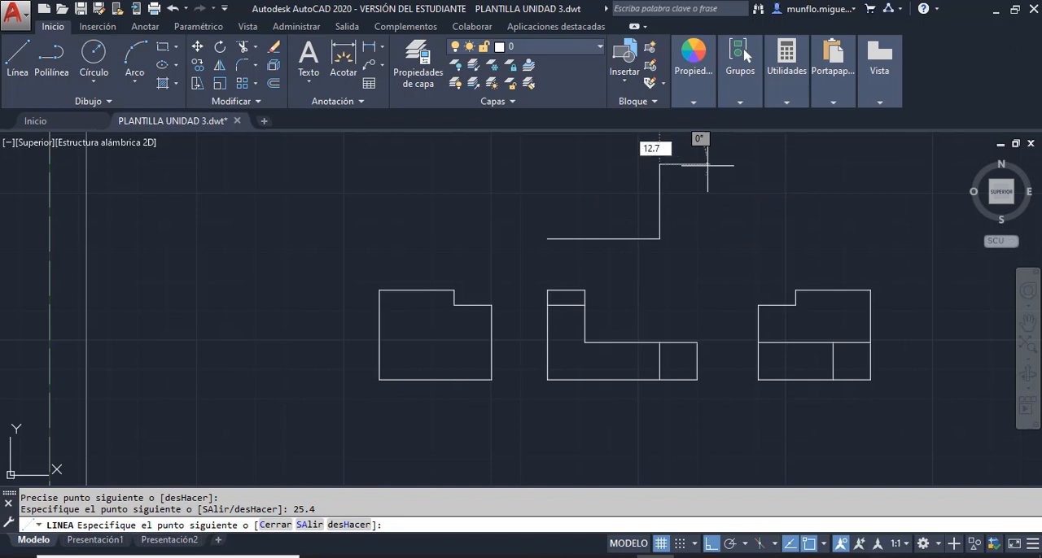
{"action": "key", "text": "Return"}
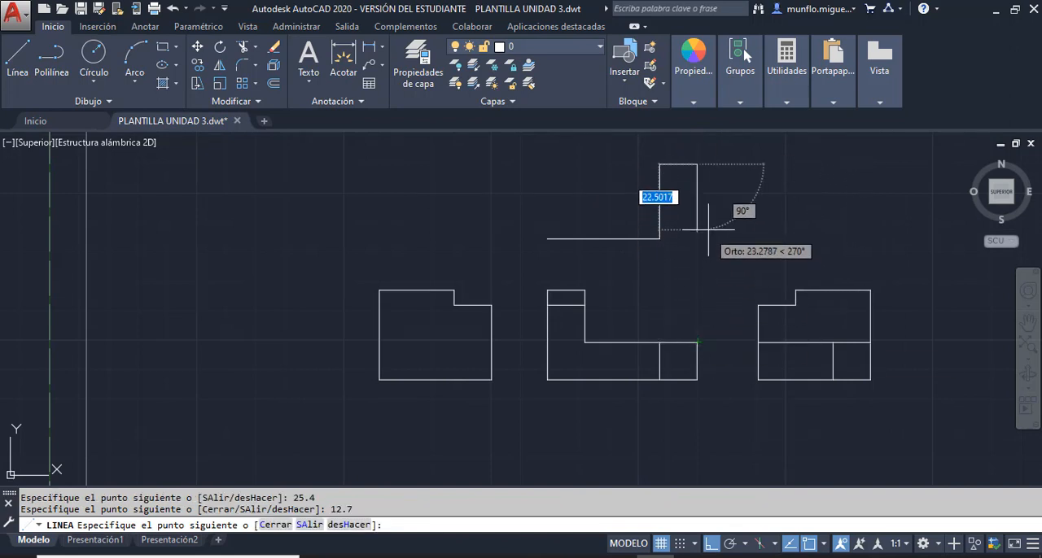
- Continue the top view outline 12.7 up and 50.8 left, aligned above its starting point
{"action": "scroll", "coordinate": [687, 363], "scroll_direction": "down", "scroll_amount": 5}
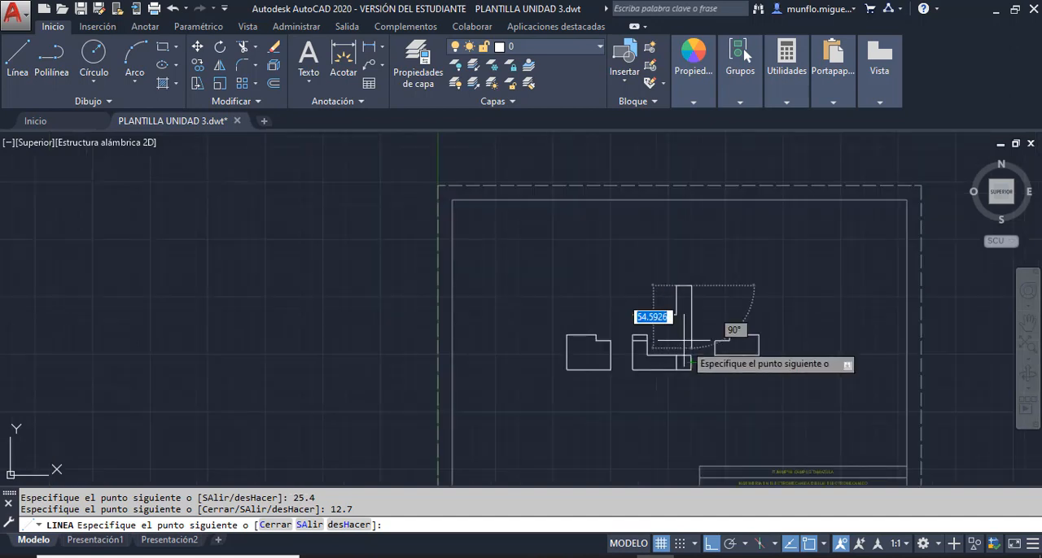
{"action": "scroll", "coordinate": [685, 277], "scroll_direction": "up", "scroll_amount": 5}
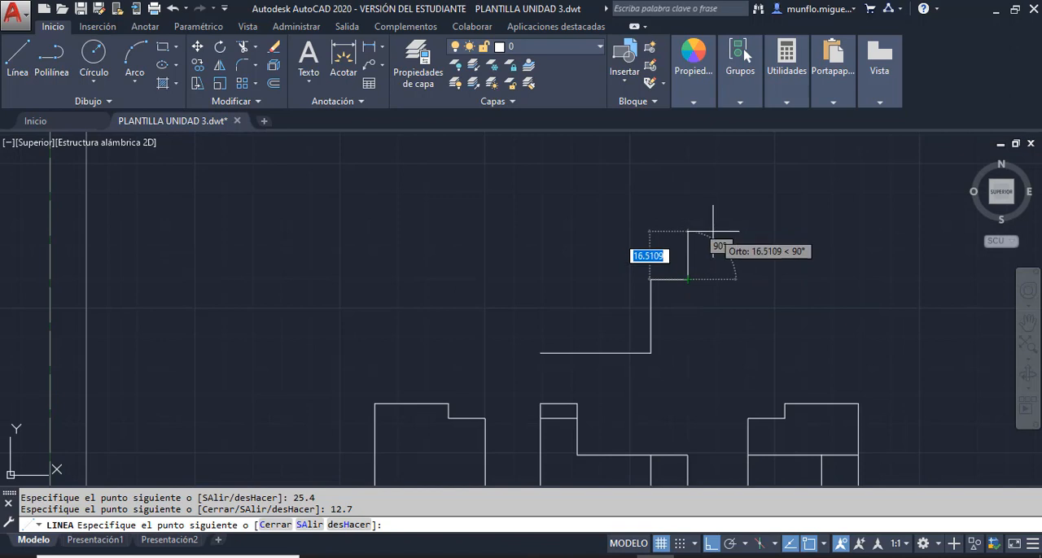
{"action": "type", "text": "12."}
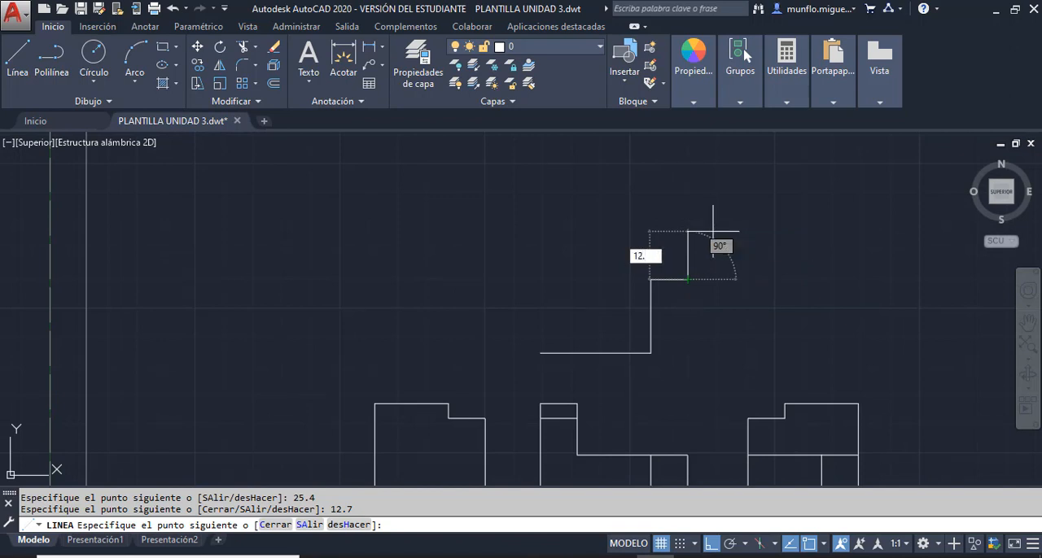
{"action": "type", "text": "7"}
{"action": "key", "text": "Return"}
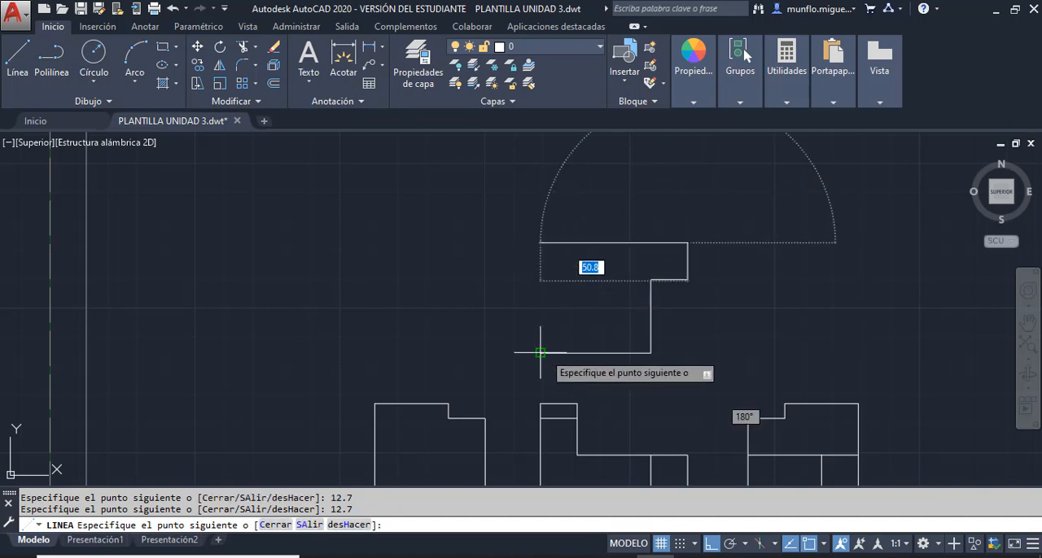
{"action": "left_click", "coordinate": [539, 242]}
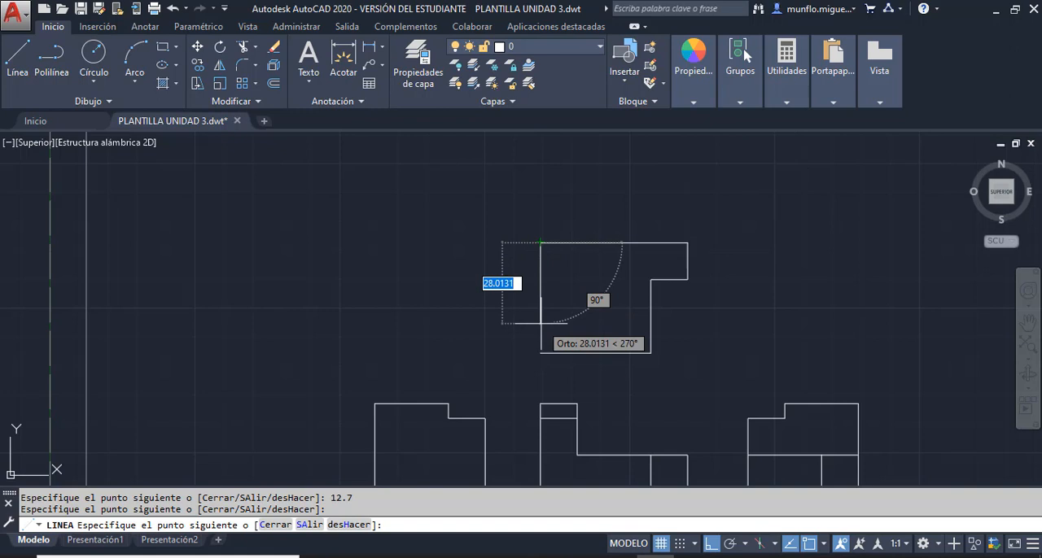
- Continue with lines 25.4 down, 12.7 right and 25.4 up to the top edge, and end the line
{"action": "type", "text": "2"}
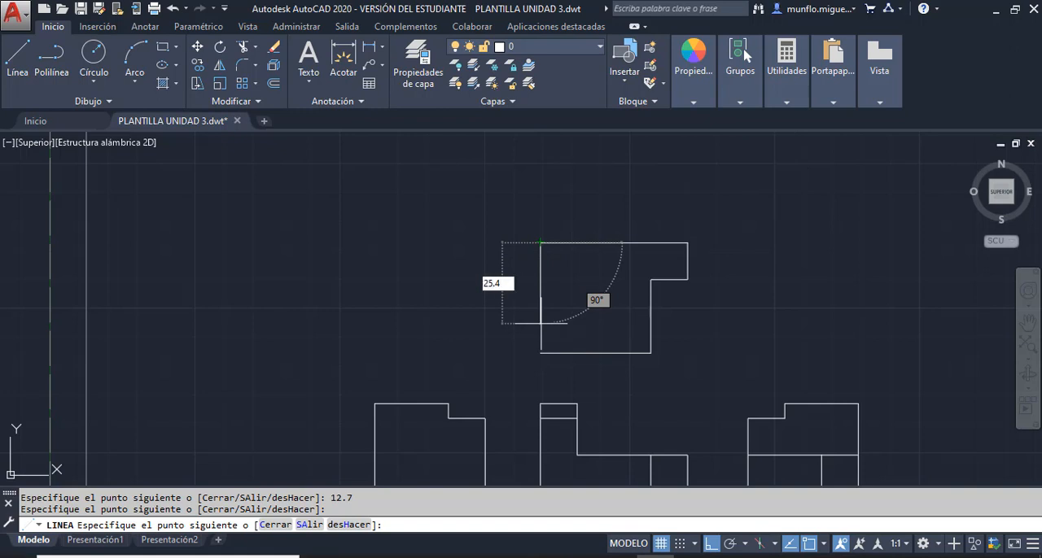
{"action": "type", "text": "5.4"}
{"action": "key", "text": "Return"}
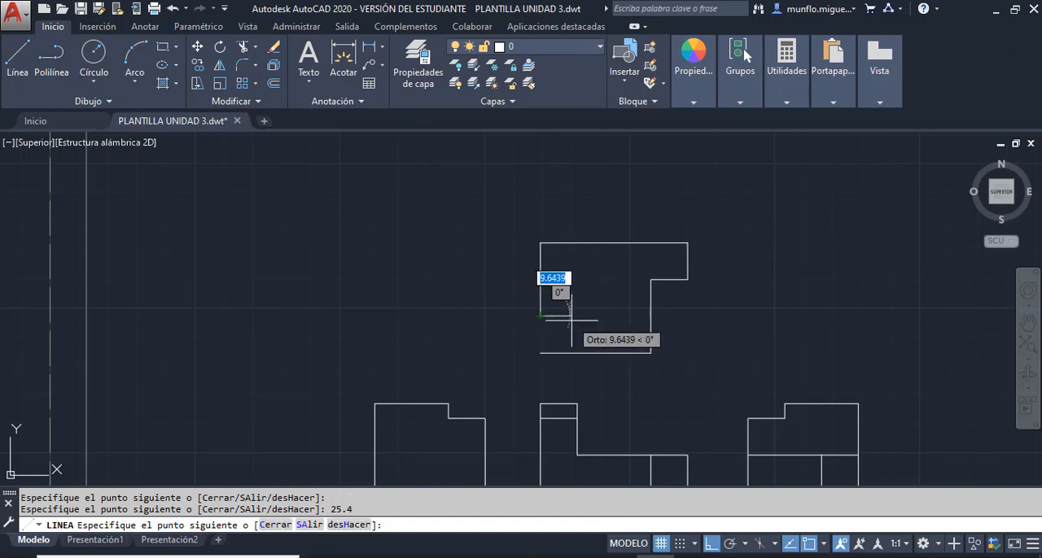
{"action": "type", "text": "12.7"}
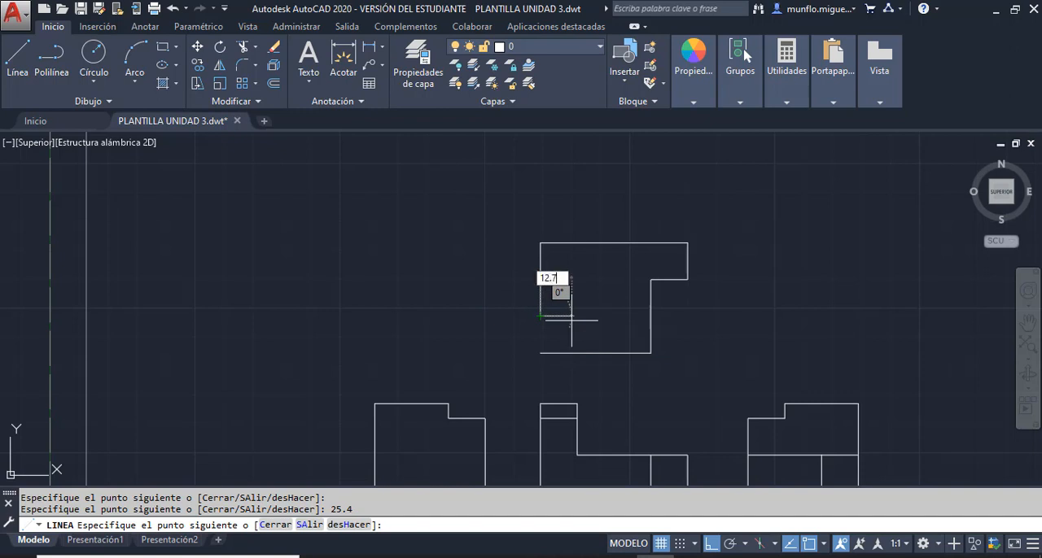
{"action": "key", "text": "Return"}
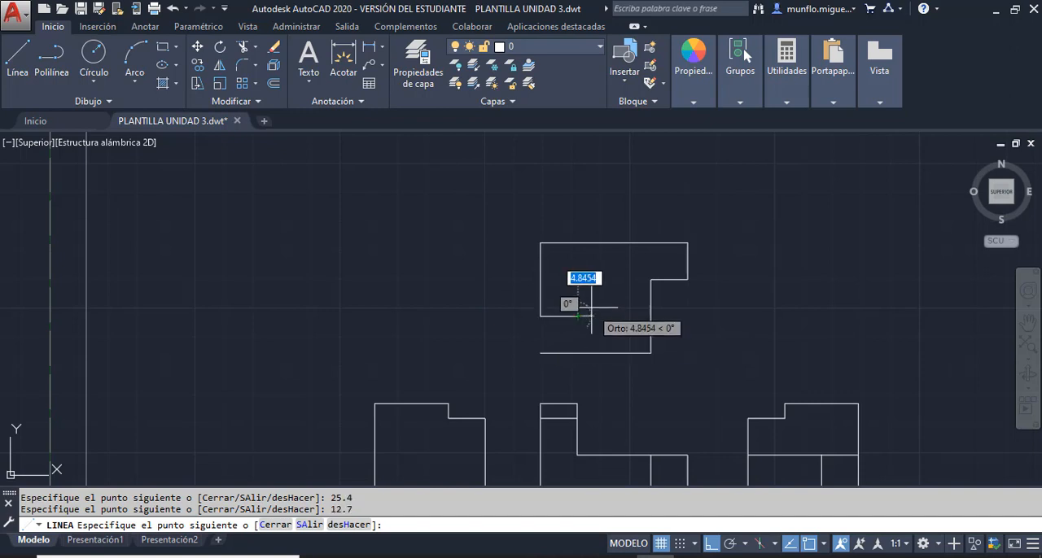
{"action": "type", "text": "25."}
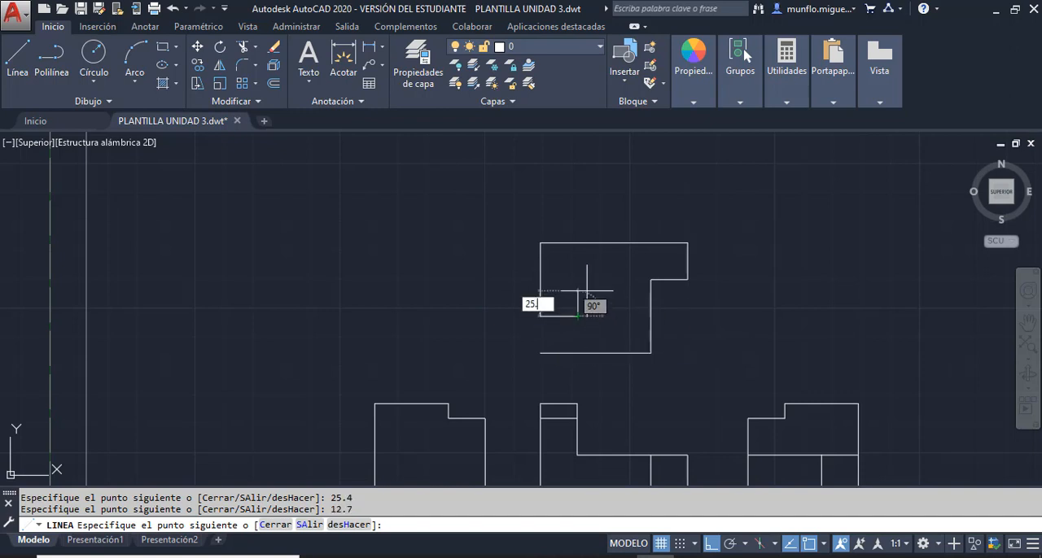
{"action": "type", "text": "4"}
{"action": "key", "text": "Return"}
{"action": "key", "text": "Escape"}
{"action": "key", "text": "Escape"}
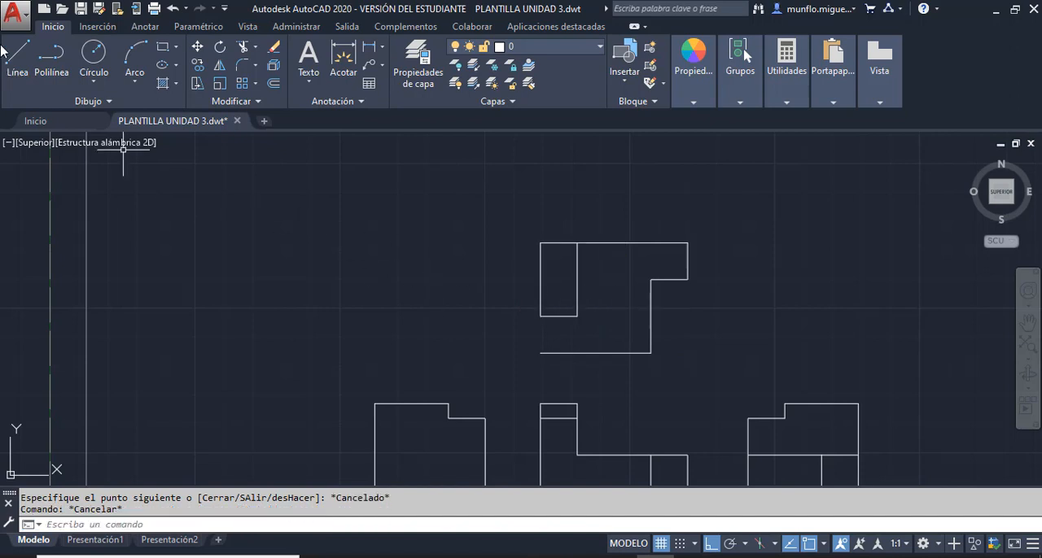
- Close the top view's left side with a 12.7 vertical line between the inner rectangle and the start of the bottom edge
{"action": "left_click", "coordinate": [18, 61]}
{"action": "left_click", "coordinate": [540, 352]}
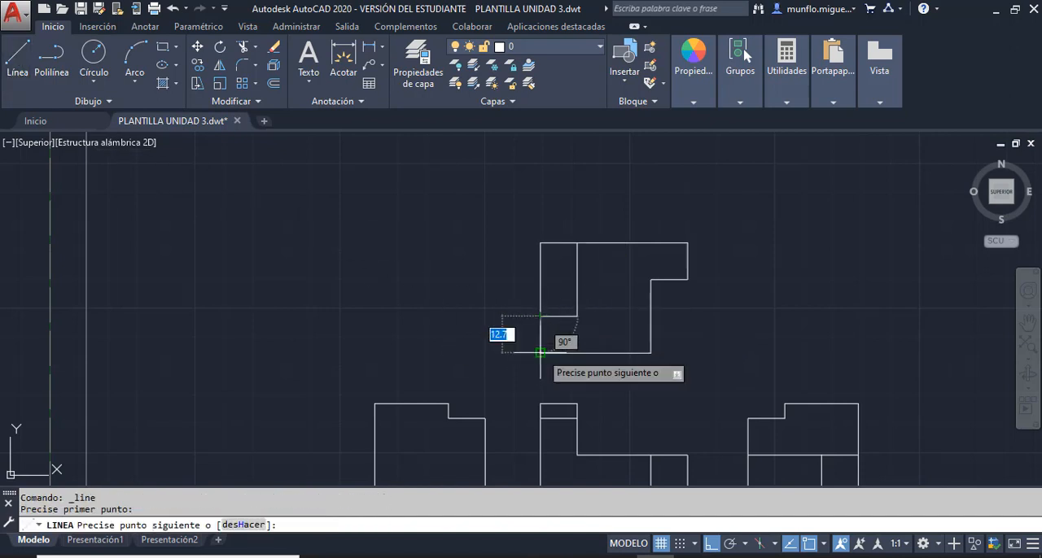
{"action": "key", "text": "Escape"}
{"action": "key", "text": "Escape"}
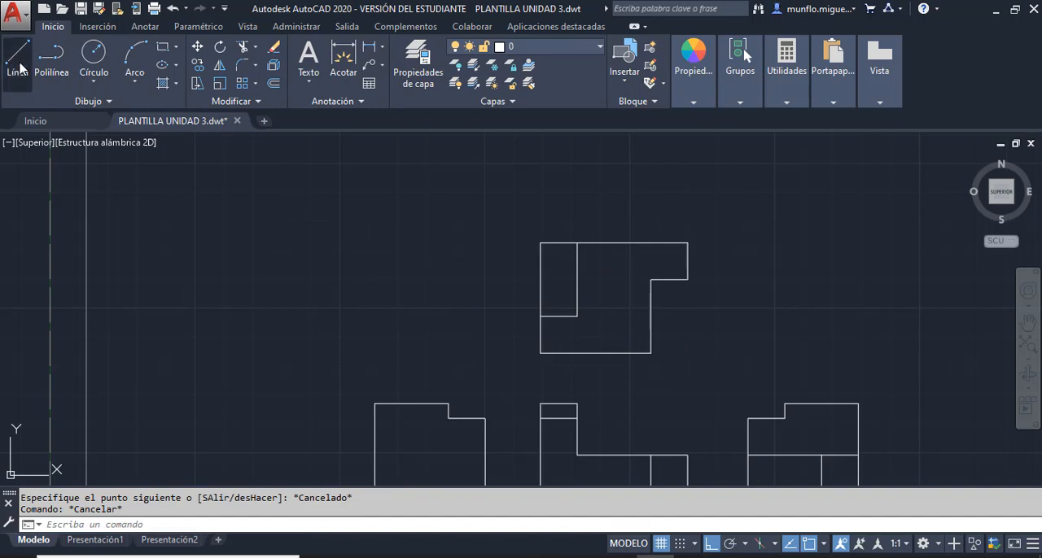
- Draw a 12.7 line down from the inner rectangle's lower-right corner to the top view's bottom edge
{"action": "left_click", "coordinate": [16, 58]}
{"action": "left_click", "coordinate": [577, 316]}
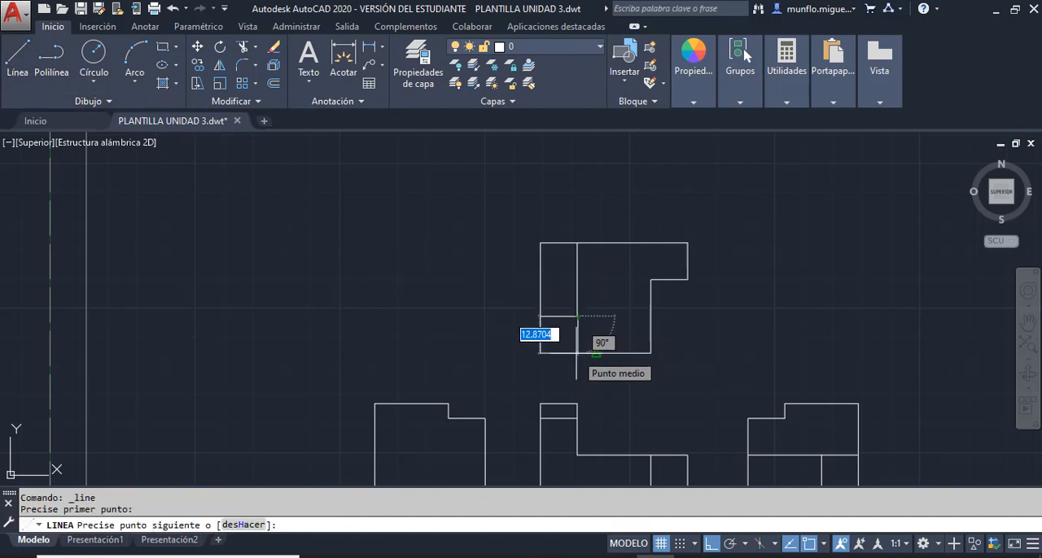
{"action": "type", "text": "12.7"}
{"action": "key", "text": "Return"}
{"action": "key", "text": "Escape"}
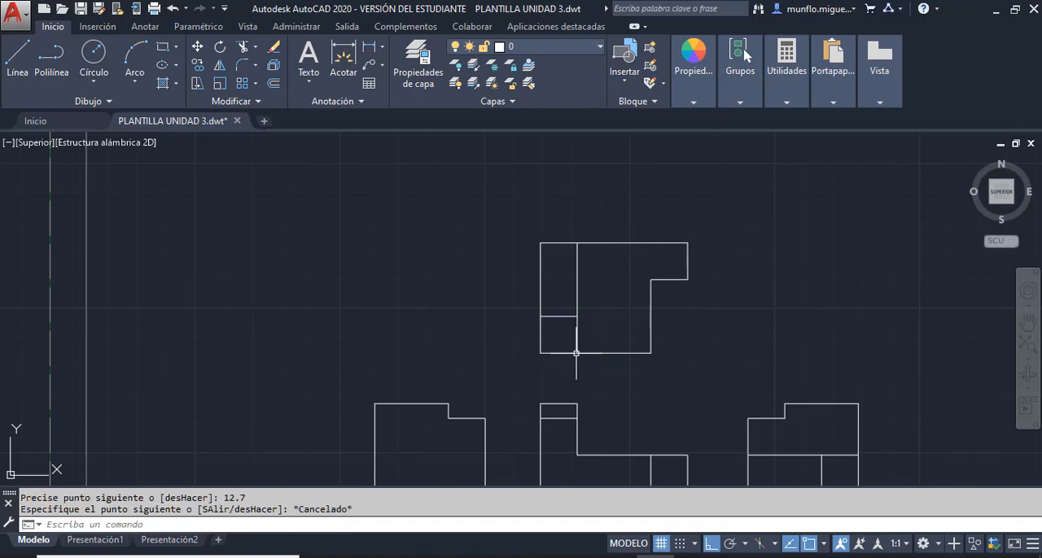
{"action": "key", "text": "Escape"}
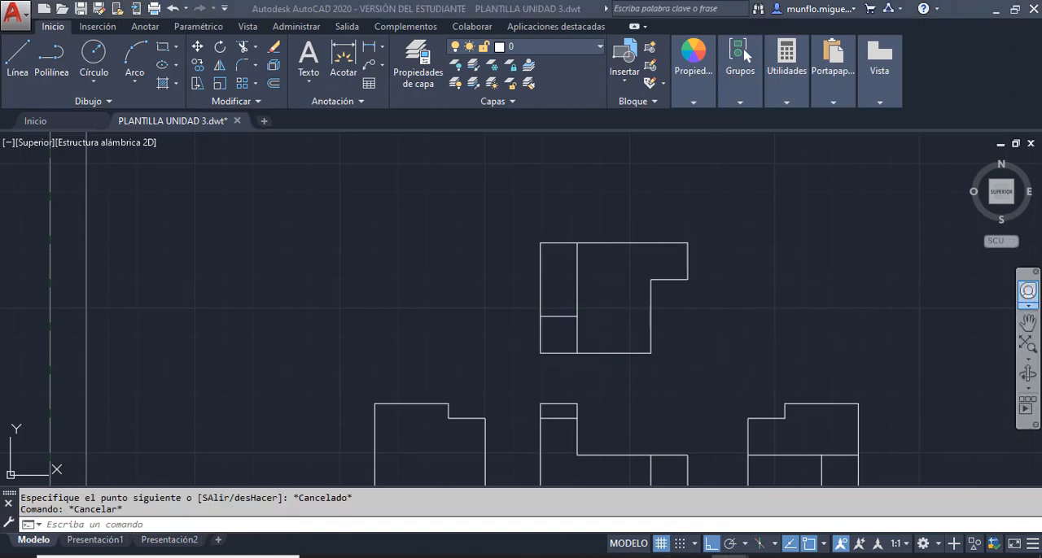
- Place the textbook PDF beside the finished top view and compare it with the isometric part
{"action": "left_click_drag", "start_coordinate": [1041, 34], "coordinate": [347, 60]}
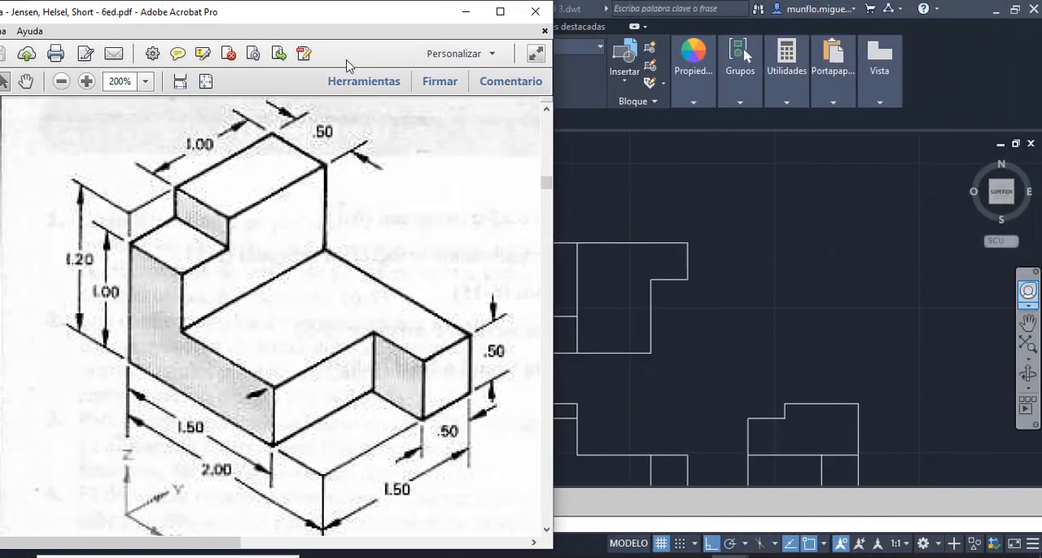
{"action": "left_click_drag", "start_coordinate": [324, 16], "coordinate": [240, 22]}
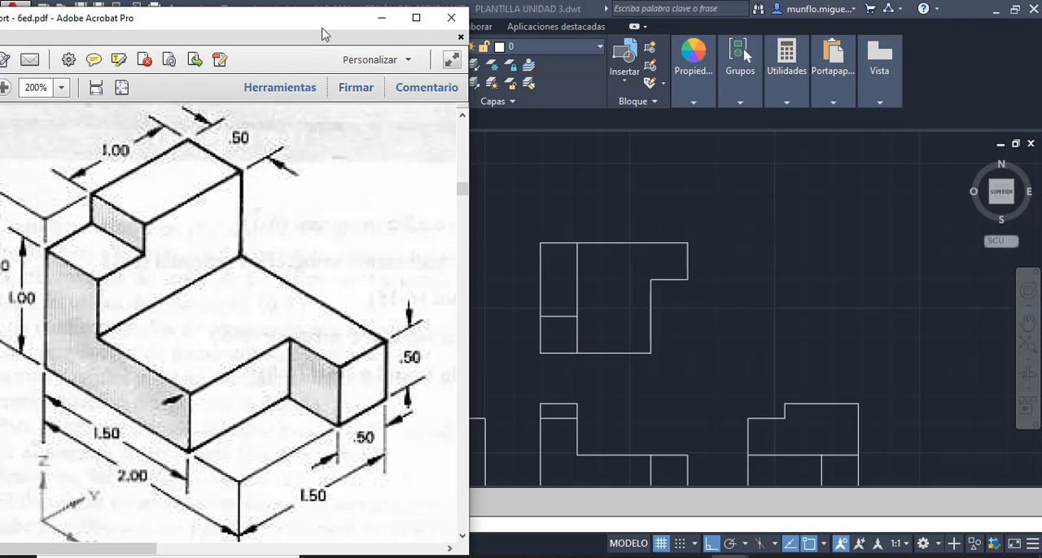
- Leave the textbook PDF and look over the front, side and top views in the AutoCAD drawing
{"action": "left_click_drag", "start_coordinate": [312, 31], "coordinate": [283, 32]}
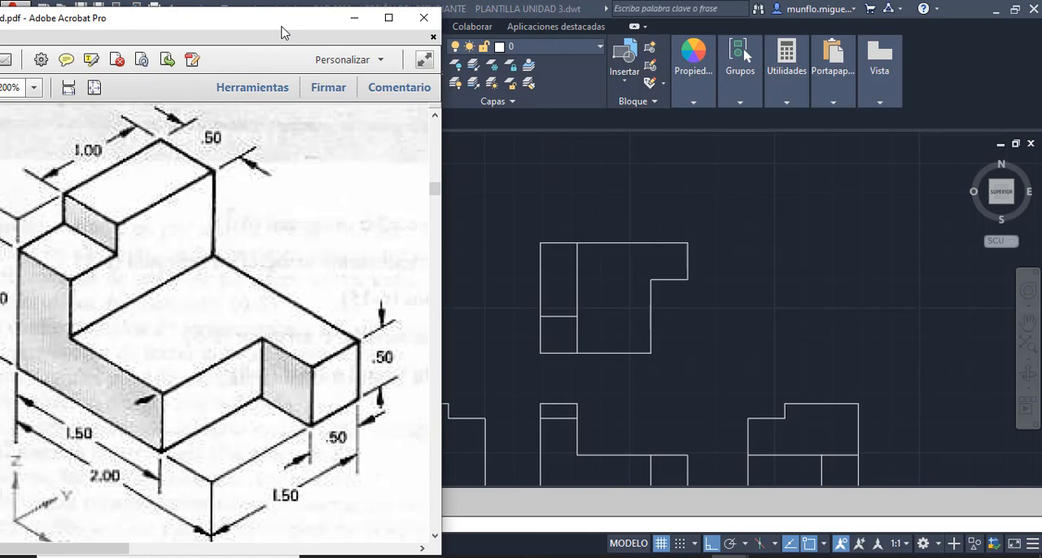
{"action": "left_click", "coordinate": [388, 18]}
{"action": "left_click", "coordinate": [959, 10]}
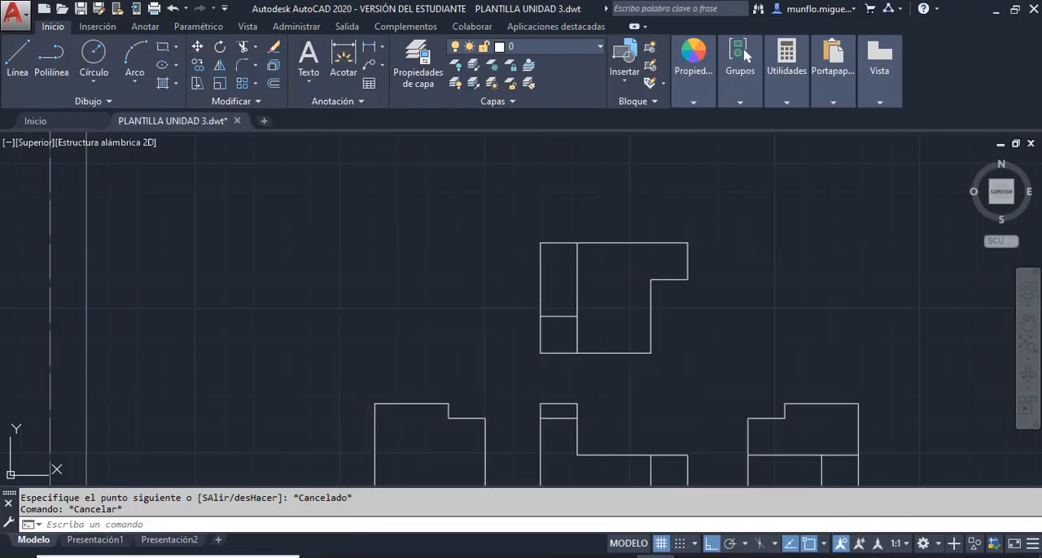
{"action": "scroll", "coordinate": [656, 309], "scroll_direction": "down", "scroll_amount": 4}
{"action": "scroll", "coordinate": [651, 350], "scroll_direction": "up", "scroll_amount": 5}
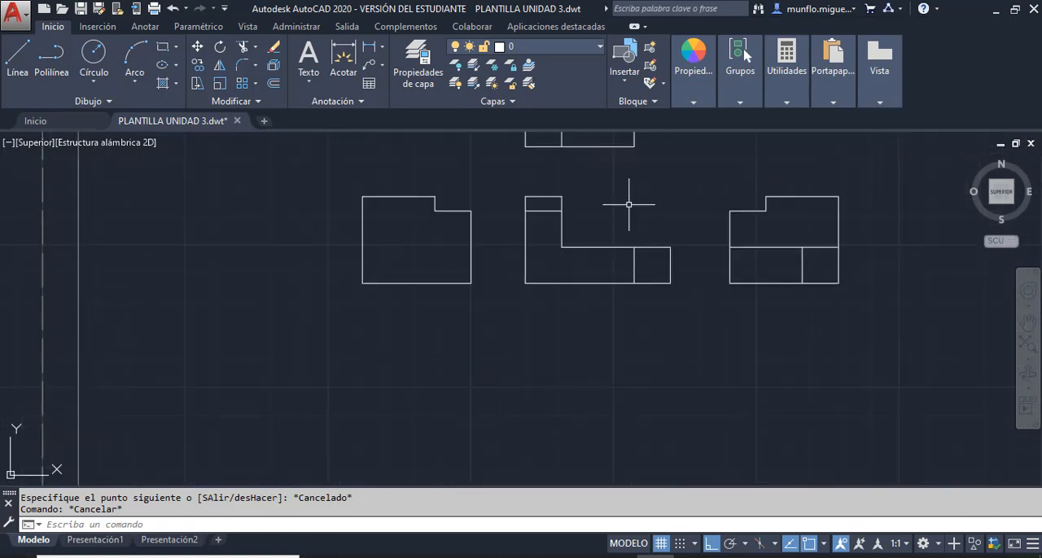
{"action": "scroll", "coordinate": [624, 298], "scroll_direction": "down", "scroll_amount": 3}
{"action": "scroll", "coordinate": [625, 220], "scroll_direction": "down", "scroll_amount": 2}
{"action": "scroll", "coordinate": [627, 197], "scroll_direction": "up", "scroll_amount": 3}
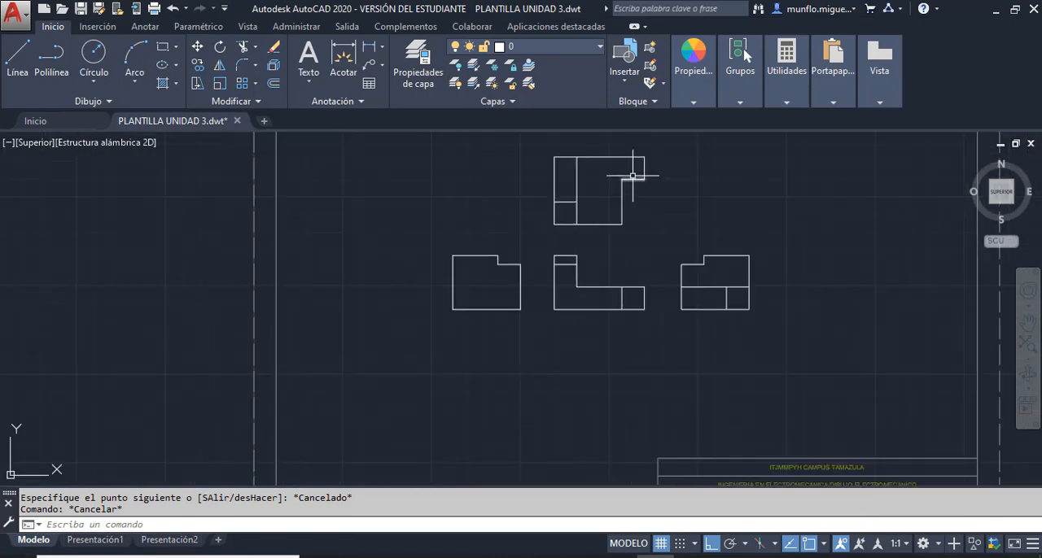
{"action": "scroll", "coordinate": [567, 318], "scroll_direction": "down", "scroll_amount": 2}
{"action": "scroll", "coordinate": [570, 314], "scroll_direction": "up", "scroll_amount": 3}
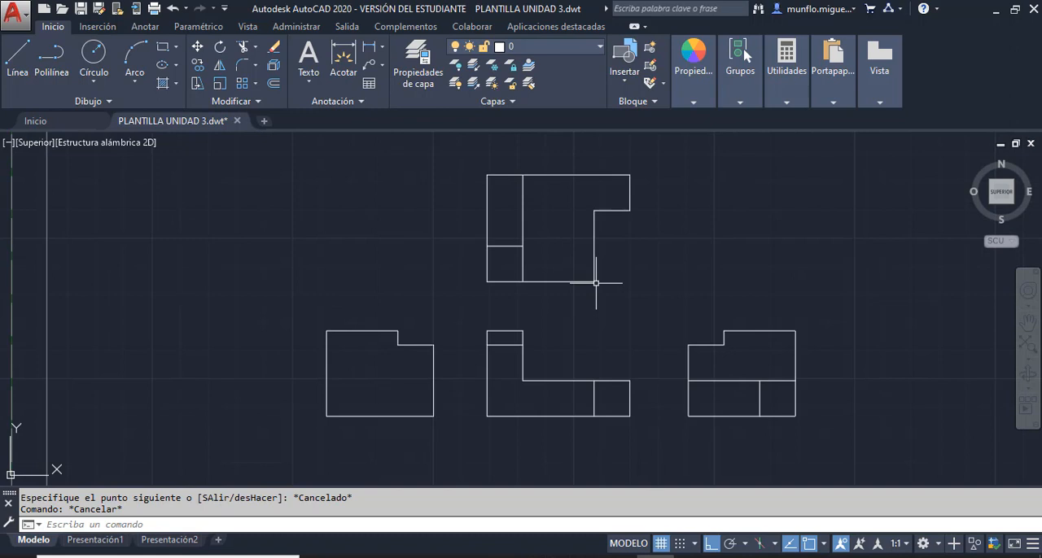
{"action": "scroll", "coordinate": [596, 283], "scroll_direction": "down", "scroll_amount": 2}
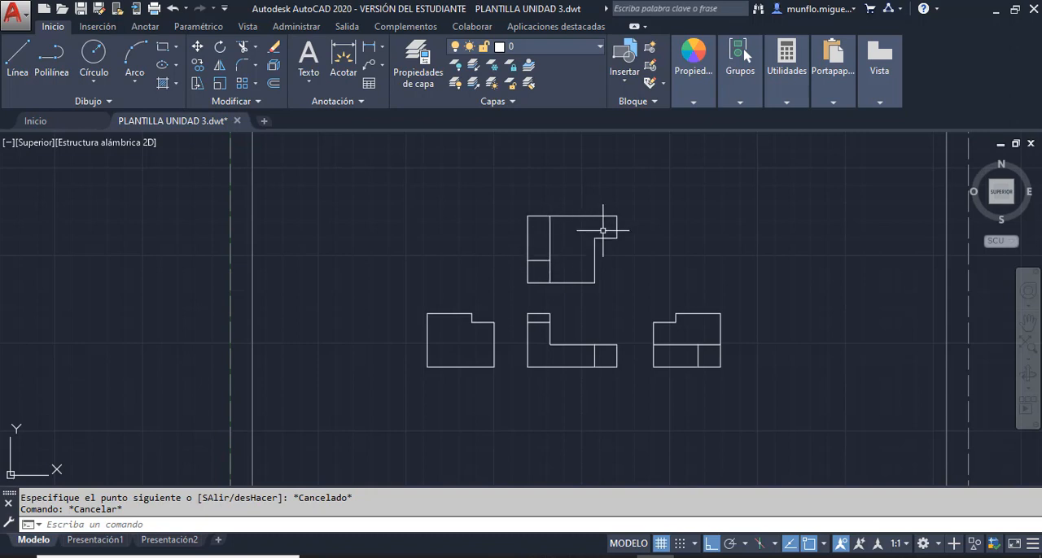
{"action": "scroll", "coordinate": [612, 446], "scroll_direction": "up", "scroll_amount": 2}
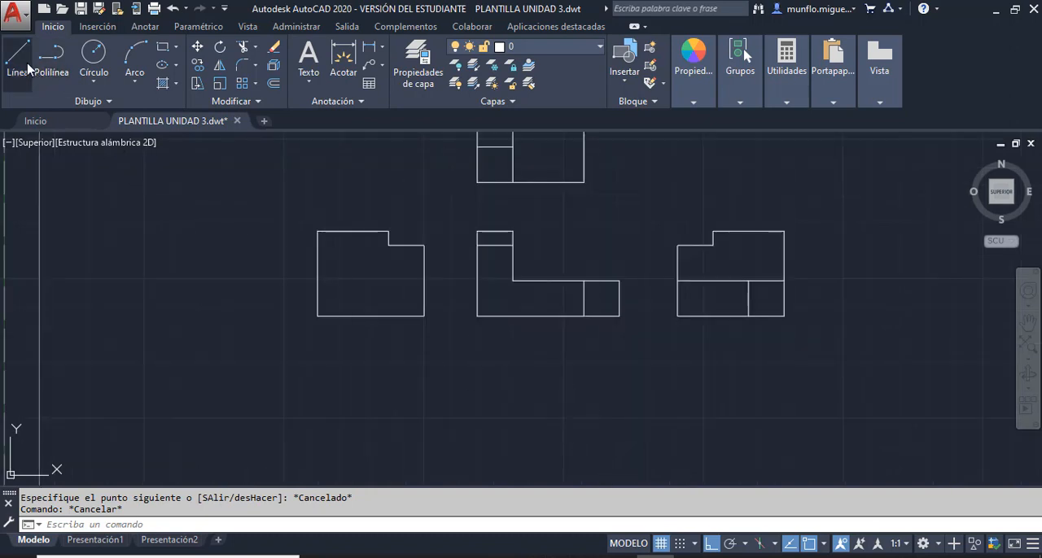
- Start the bottom view with a horizontal line below the front view, spanning from its left edge to its inner vertical line
{"action": "left_click", "coordinate": [25, 65]}
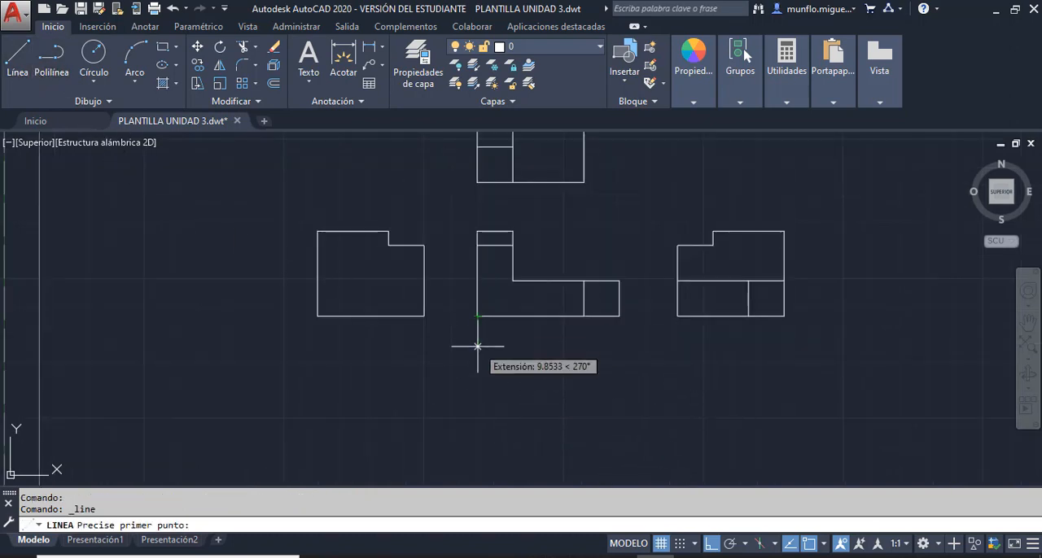
{"action": "left_click", "coordinate": [478, 370]}
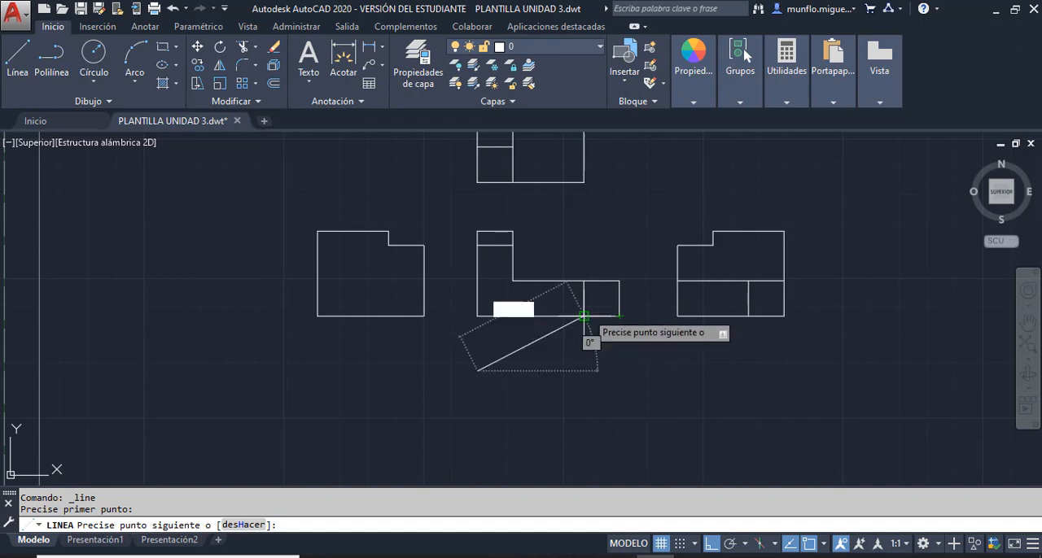
{"action": "left_click", "coordinate": [583, 371]}
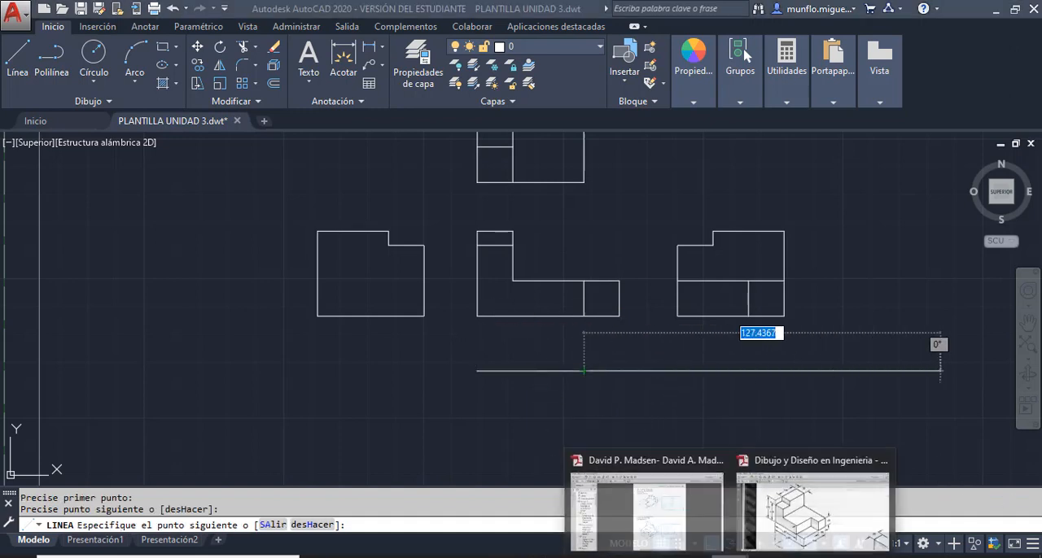
- Check the isometric part in the textbook PDF, return to AutoCAD and continue the line 12.7 down and 12.7 right
{"action": "left_click", "coordinate": [794, 521]}
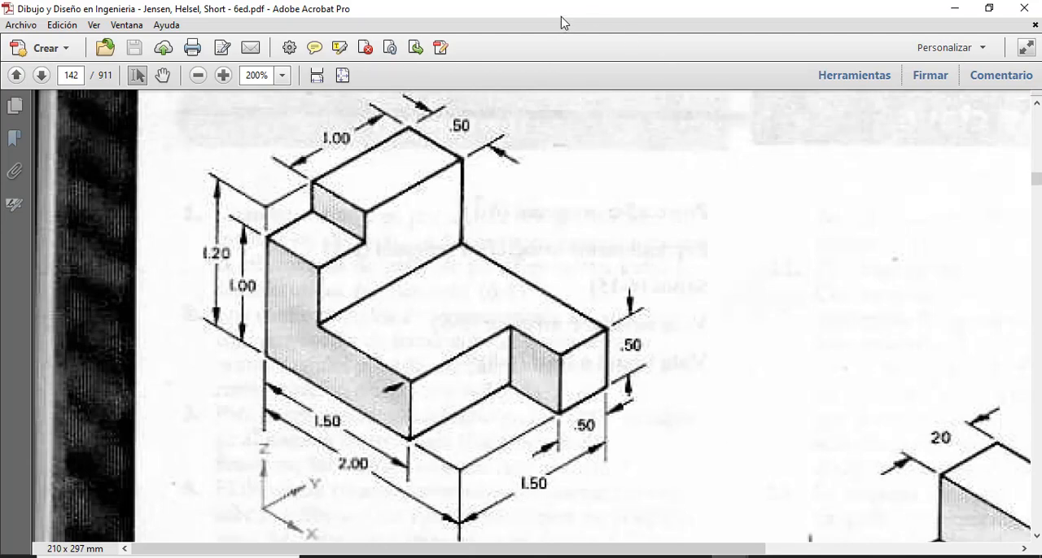
{"action": "left_click_drag", "start_coordinate": [574, 14], "coordinate": [1041, 84]}
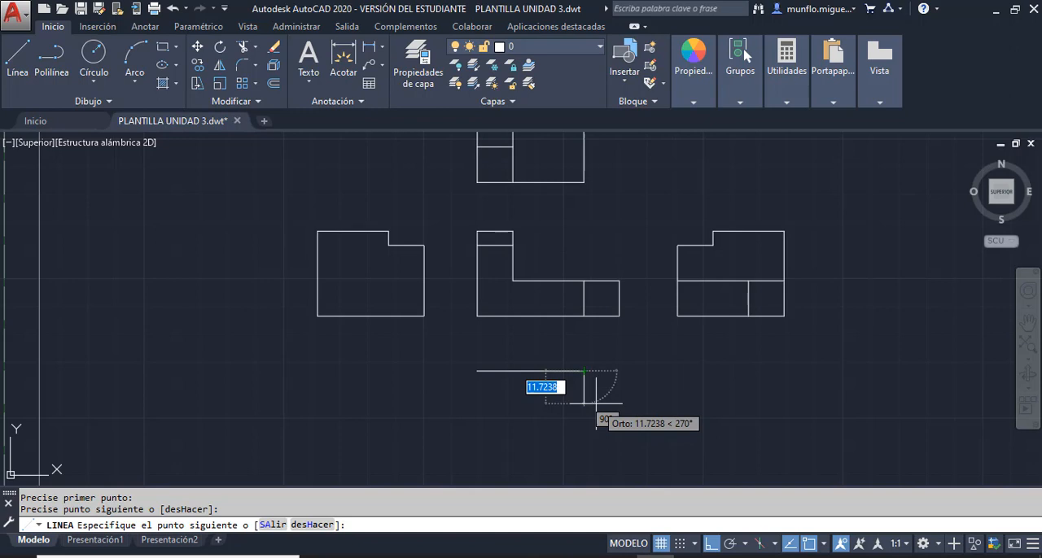
{"action": "type", "text": "1"}
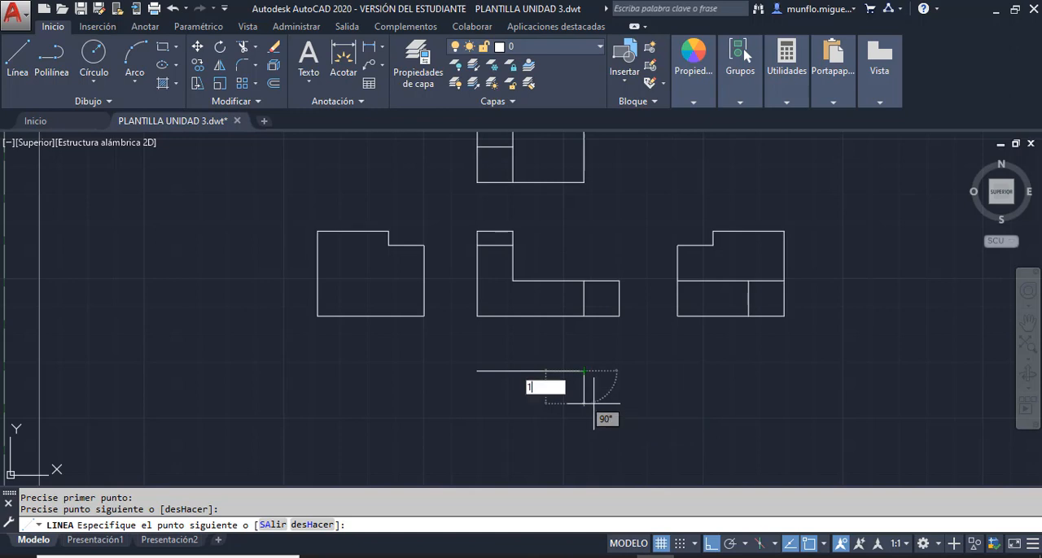
{"action": "type", "text": "2.7"}
{"action": "key", "text": "Return"}
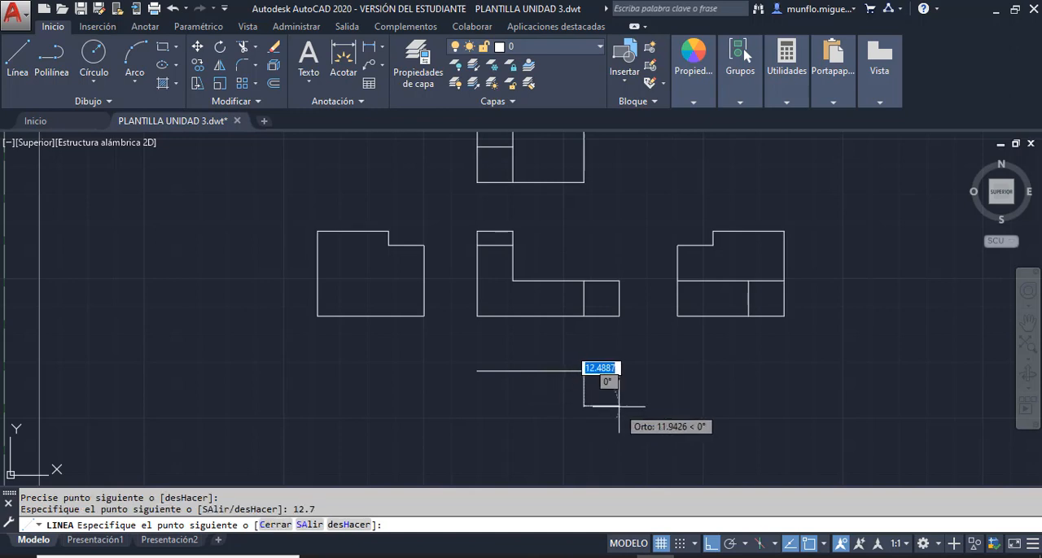
{"action": "type", "text": "12."}
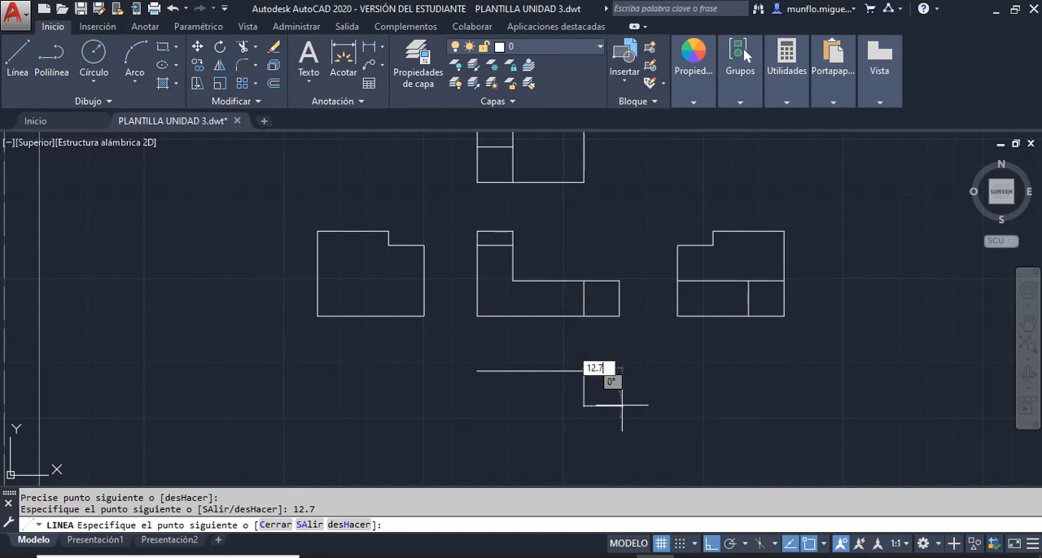
{"action": "type", "text": "7"}
{"action": "key", "text": "Return"}
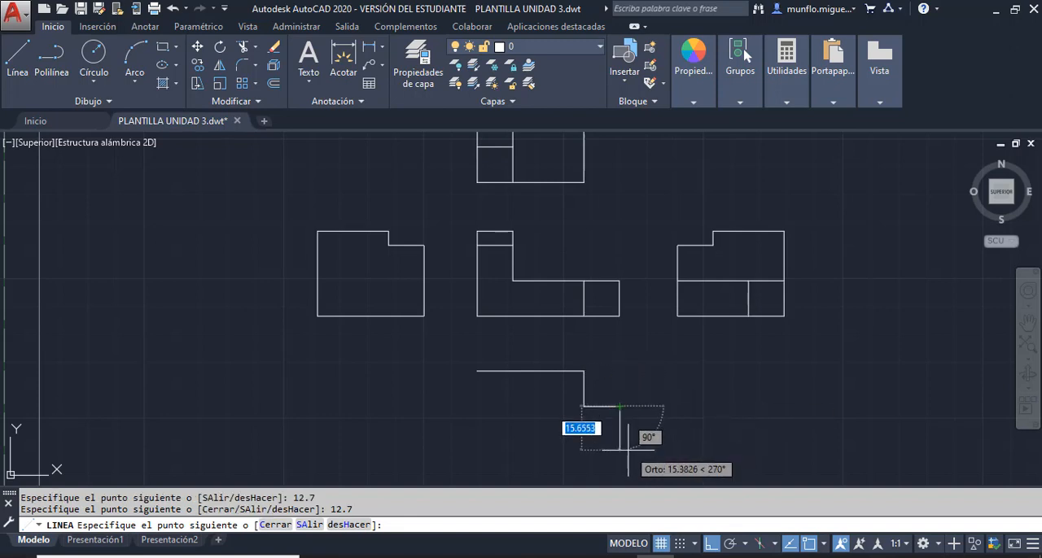
- Continue the line 12.7 down, close the bottom view's outline along its bottom and left edges, and end the line
{"action": "scroll", "coordinate": [623, 407], "scroll_direction": "up", "scroll_amount": 2}
{"action": "scroll", "coordinate": [612, 374], "scroll_direction": "down", "scroll_amount": 4}
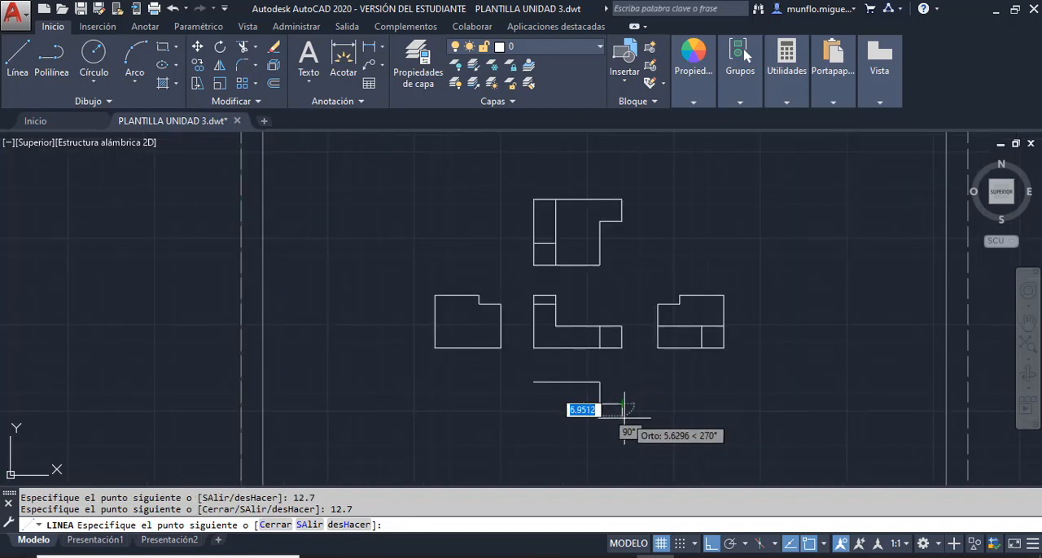
{"action": "scroll", "coordinate": [610, 411], "scroll_direction": "up", "scroll_amount": 2}
{"action": "type", "text": "12"}
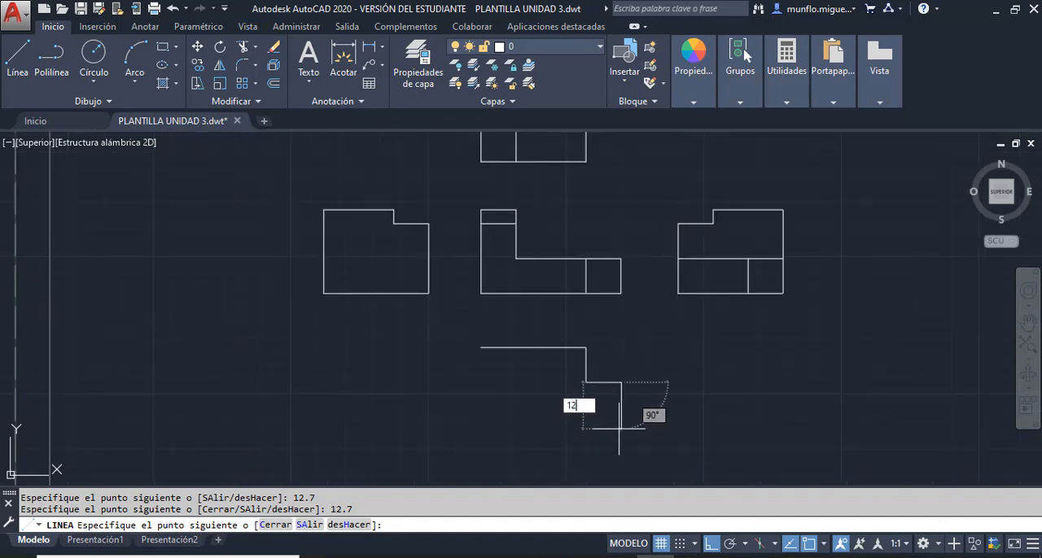
{"action": "type", "text": ".7"}
{"action": "key", "text": "Return"}
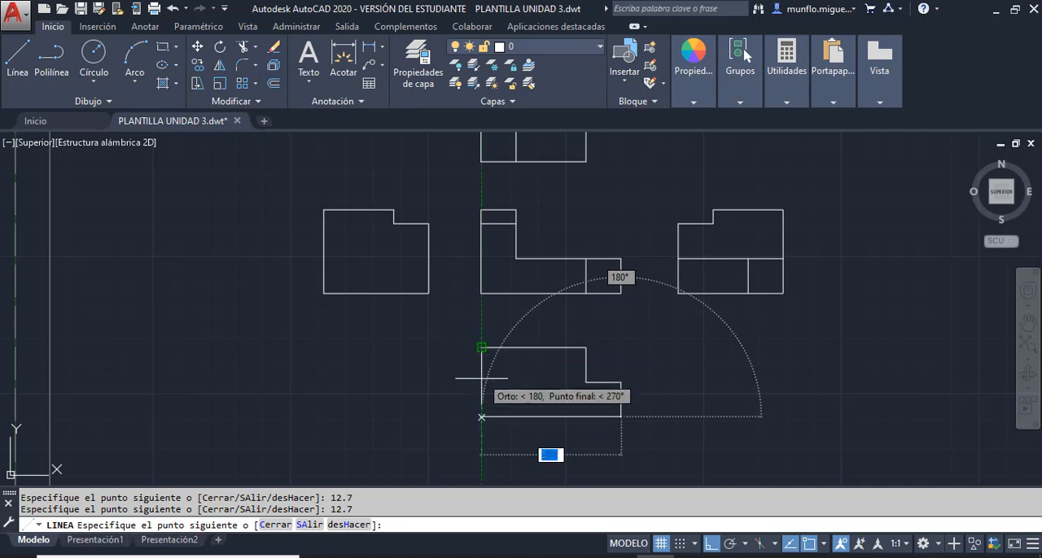
{"action": "left_click", "coordinate": [481, 416]}
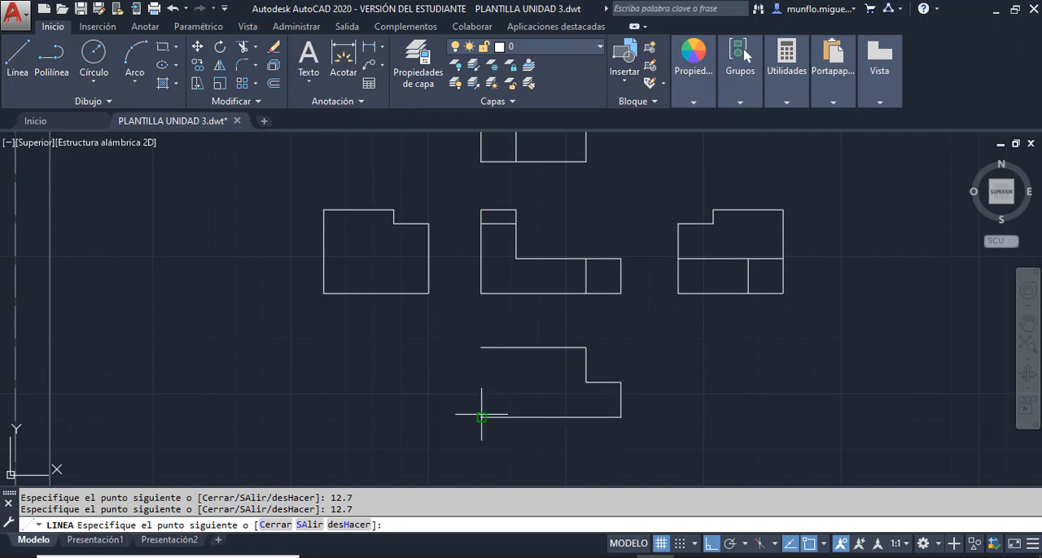
{"action": "left_click", "coordinate": [481, 348]}
{"action": "key", "text": "Escape"}
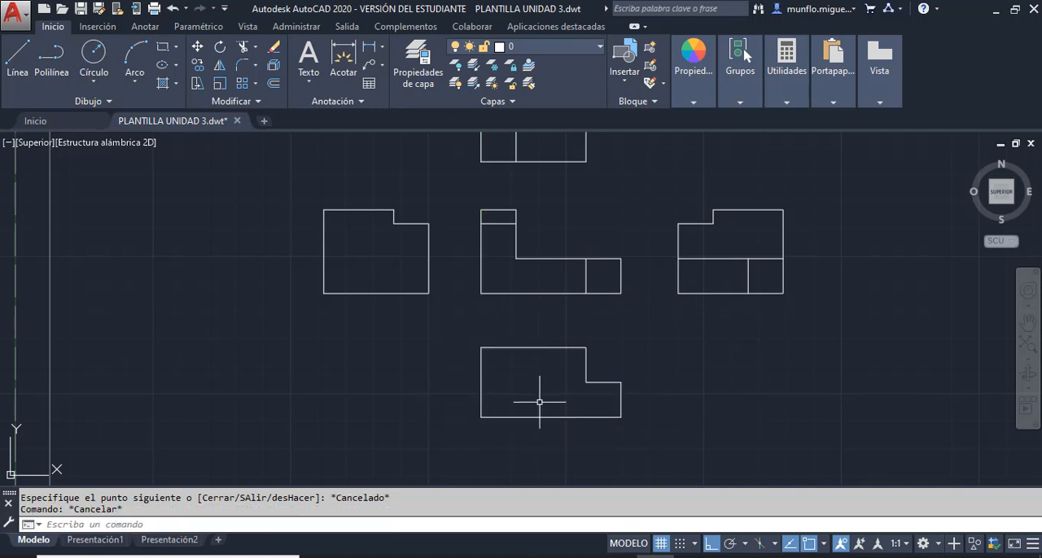
- Erase the left and bottom edges of the bottom view
{"action": "scroll", "coordinate": [581, 395], "scroll_direction": "down", "scroll_amount": 3}
{"action": "scroll", "coordinate": [588, 384], "scroll_direction": "up", "scroll_amount": 3}
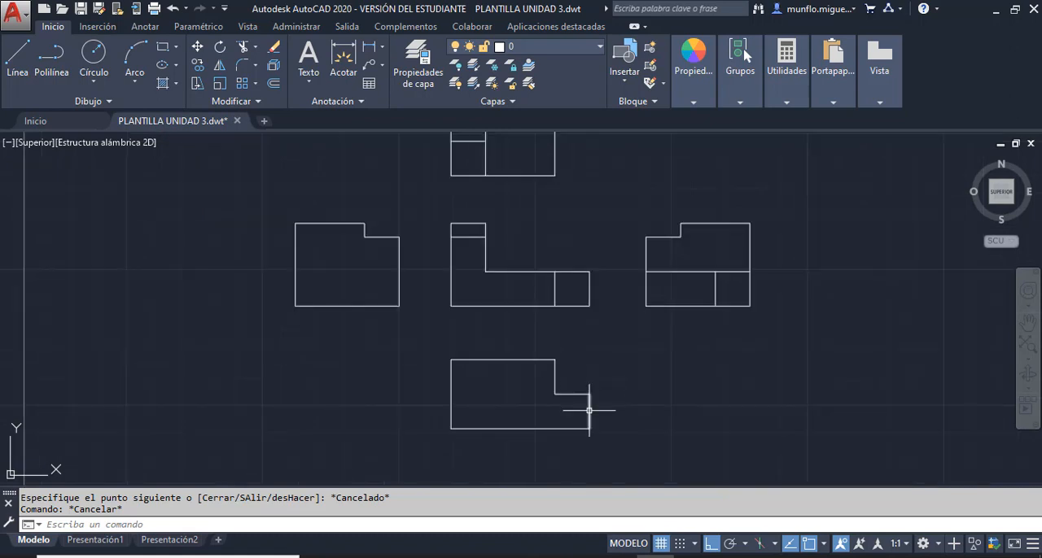
{"action": "scroll", "coordinate": [580, 424], "scroll_direction": "down", "scroll_amount": 3}
{"action": "scroll", "coordinate": [577, 426], "scroll_direction": "up", "scroll_amount": 3}
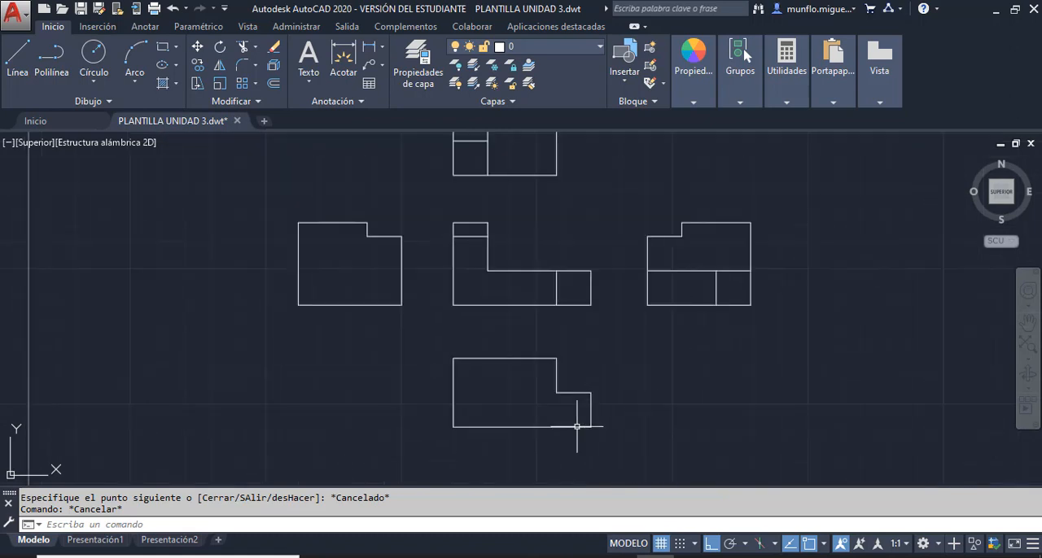
{"action": "scroll", "coordinate": [578, 426], "scroll_direction": "down", "scroll_amount": 2}
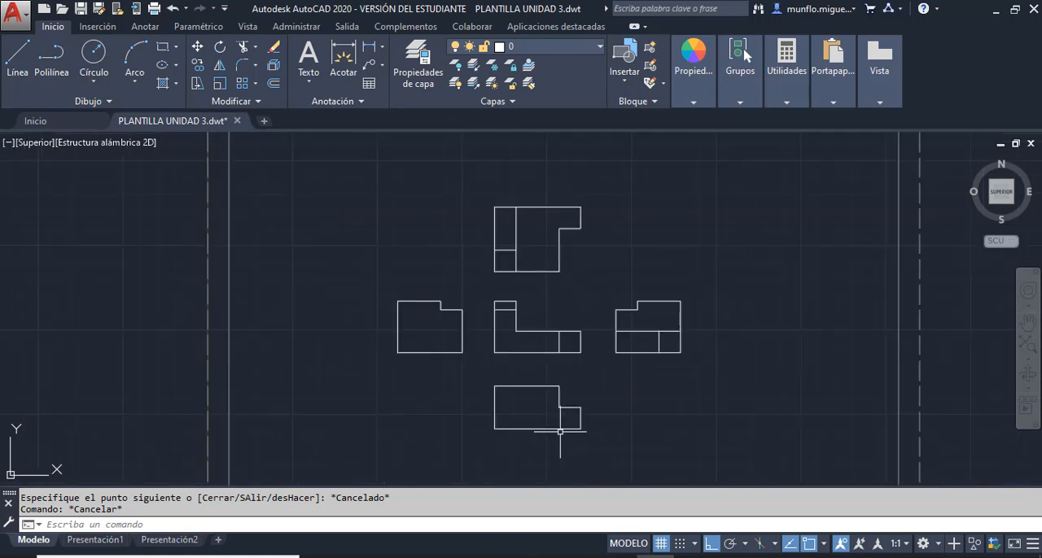
{"action": "left_click", "coordinate": [494, 415]}
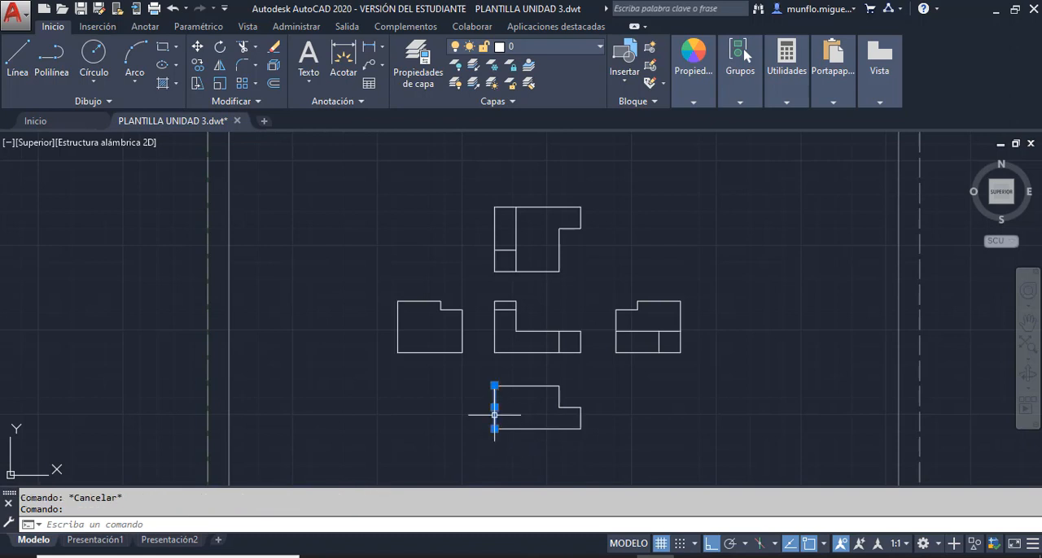
{"action": "key", "text": "Delete"}
{"action": "left_click", "coordinate": [541, 429]}
{"action": "key", "text": "Delete"}
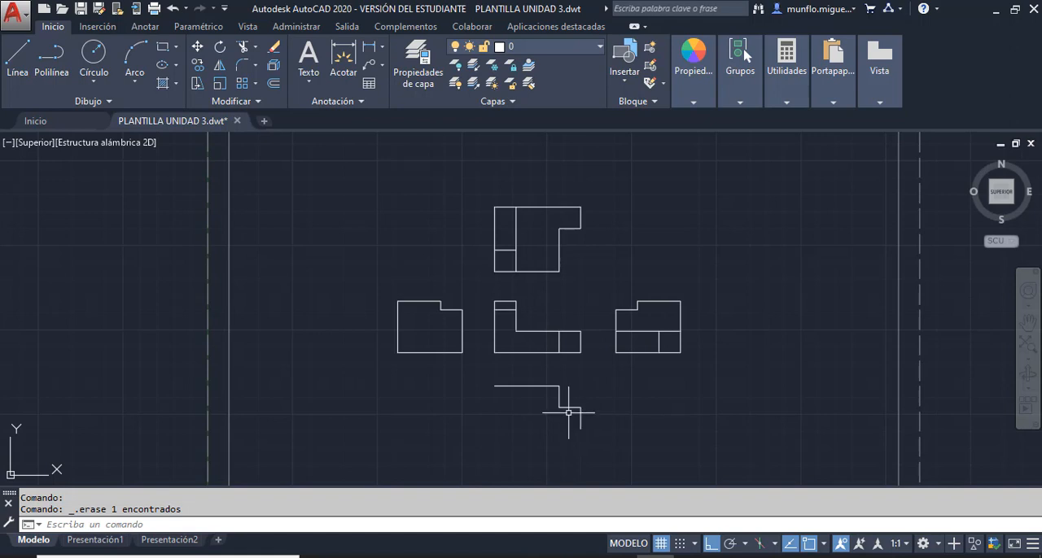
- Erase the bottom view's right edge and both notch lines, keeping only the top edge
{"action": "scroll", "coordinate": [567, 413], "scroll_direction": "down", "scroll_amount": 2}
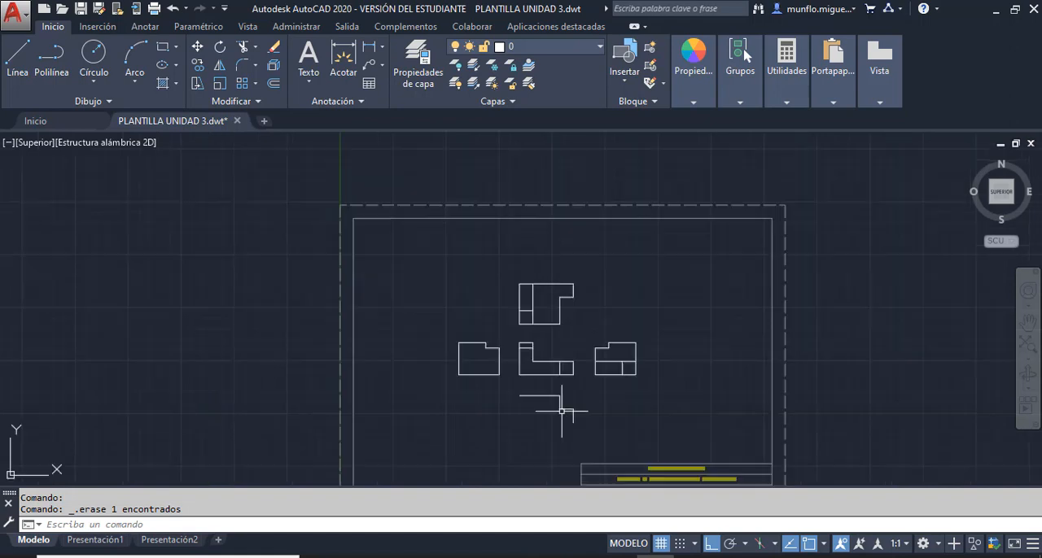
{"action": "scroll", "coordinate": [581, 413], "scroll_direction": "up", "scroll_amount": 4}
{"action": "left_click", "coordinate": [588, 412]}
{"action": "key", "text": "Delete"}
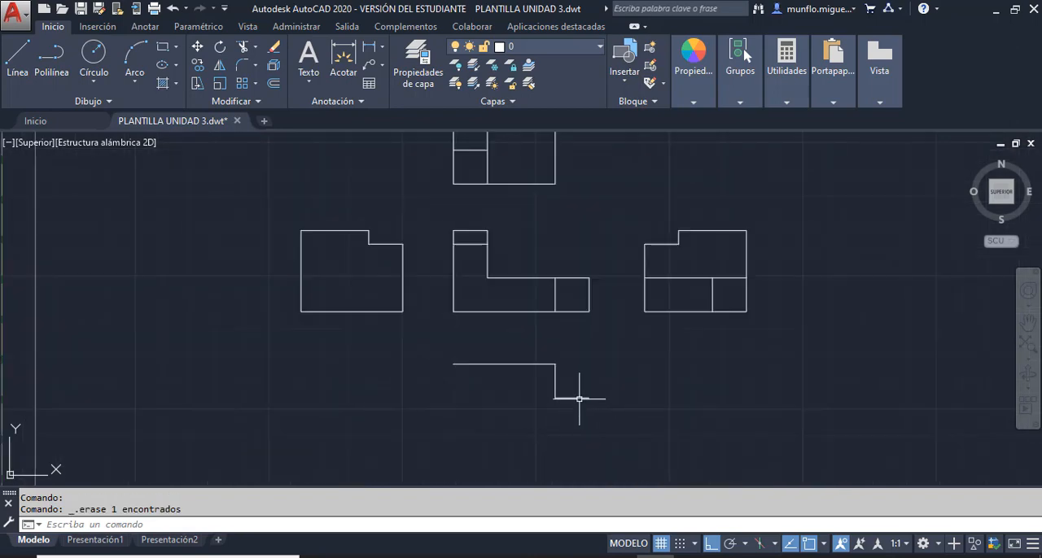
{"action": "left_click", "coordinate": [579, 398]}
{"action": "key", "text": "Delete"}
{"action": "left_click", "coordinate": [555, 385]}
{"action": "key", "text": "Delete"}
- Start a line at the right end of the bottom view's top edge, drawing it 25.4 down and 12.7 right
{"action": "scroll", "coordinate": [588, 395], "scroll_direction": "up", "scroll_amount": 2}
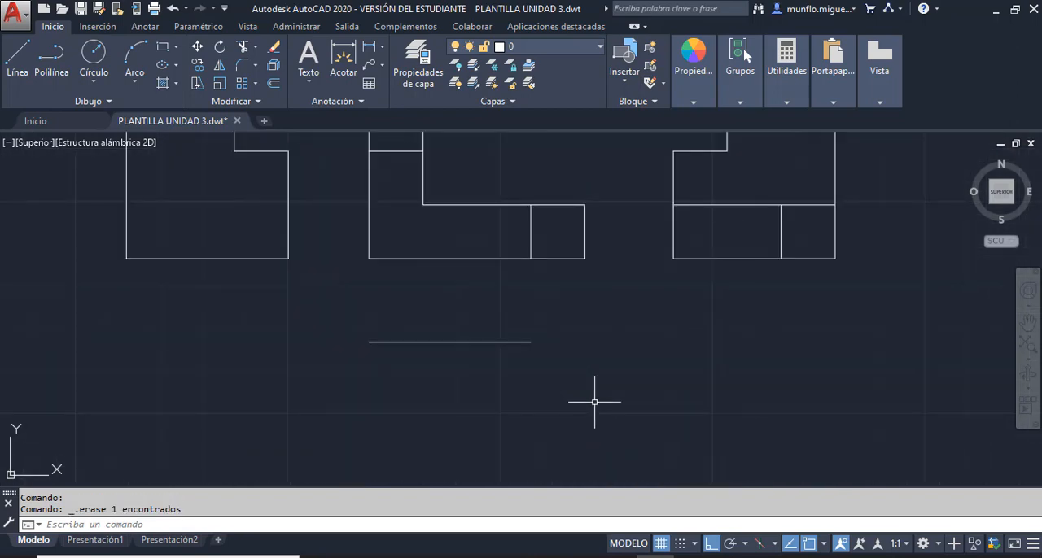
{"action": "scroll", "coordinate": [537, 375], "scroll_direction": "down", "scroll_amount": 4}
{"action": "scroll", "coordinate": [315, 346], "scroll_direction": "up", "scroll_amount": 2}
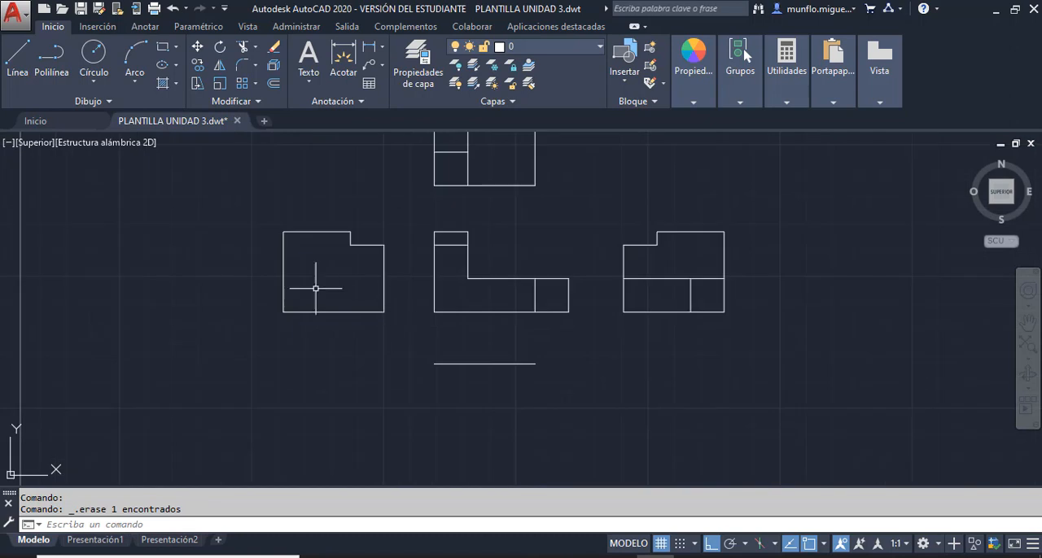
{"action": "scroll", "coordinate": [344, 349], "scroll_direction": "down", "scroll_amount": 5}
{"action": "scroll", "coordinate": [337, 290], "scroll_direction": "up", "scroll_amount": 3}
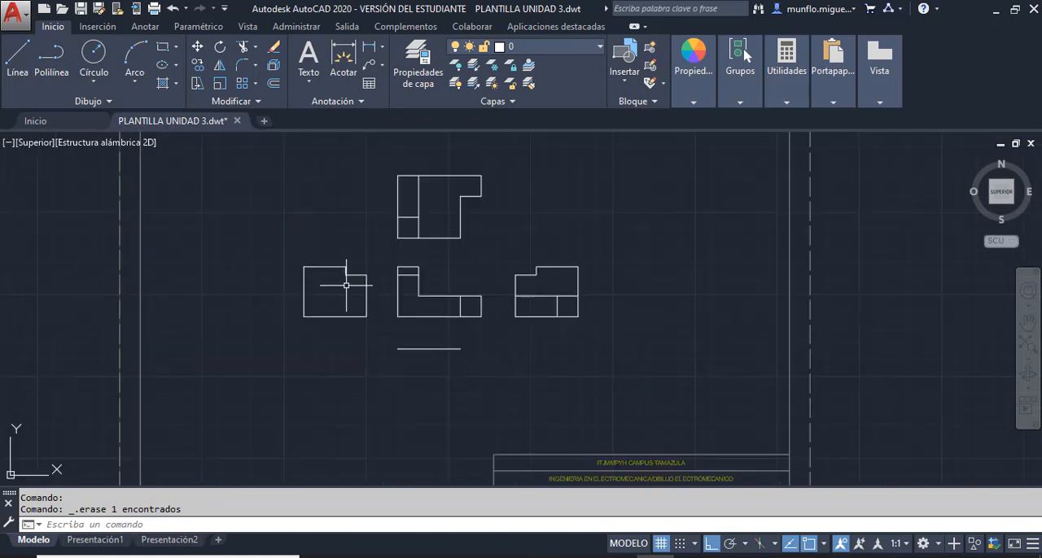
{"action": "left_click", "coordinate": [18, 59]}
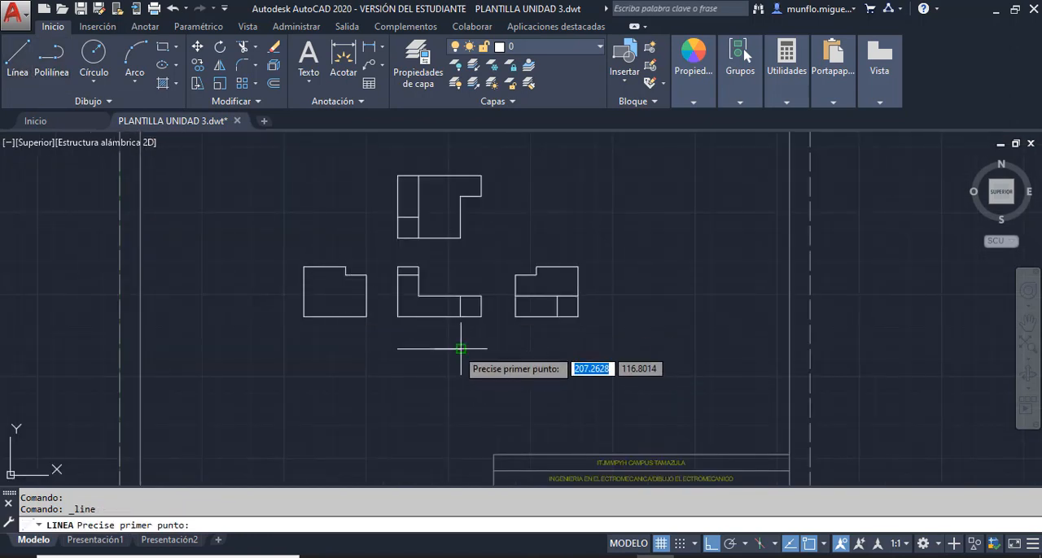
{"action": "left_click", "coordinate": [460, 349]}
{"action": "type", "text": "25"}
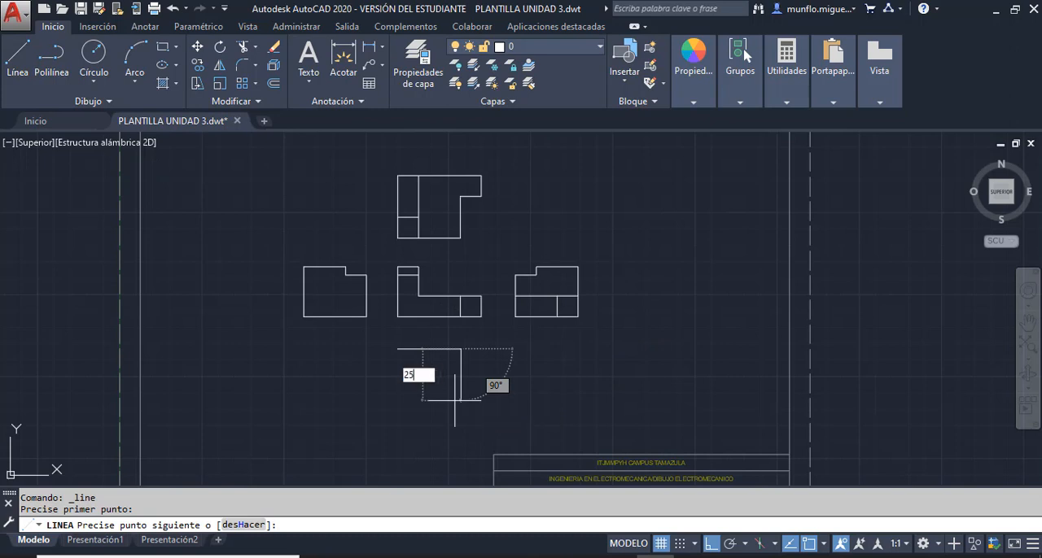
{"action": "type", "text": ".4"}
{"action": "key", "text": "Return"}
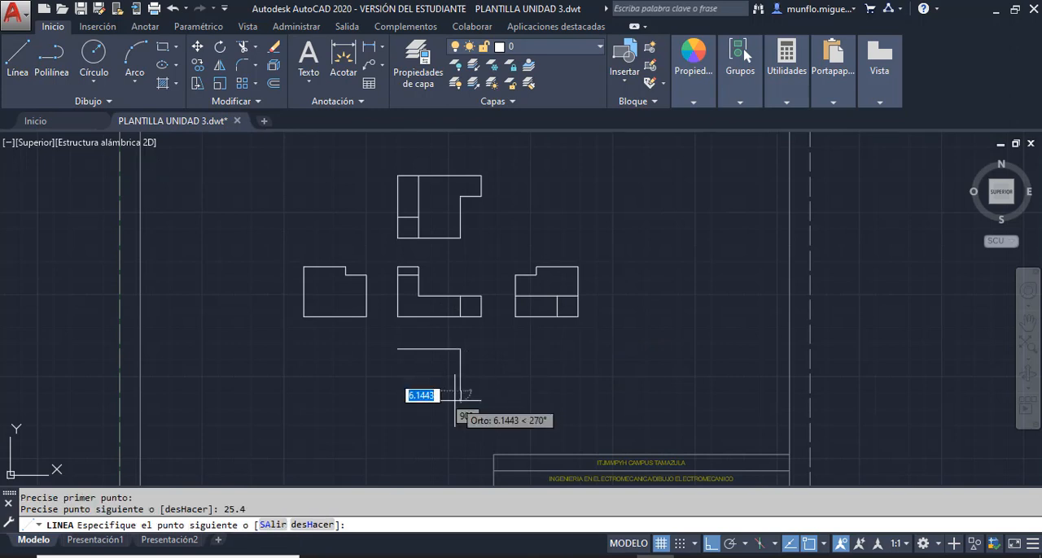
{"action": "type", "text": "12"}
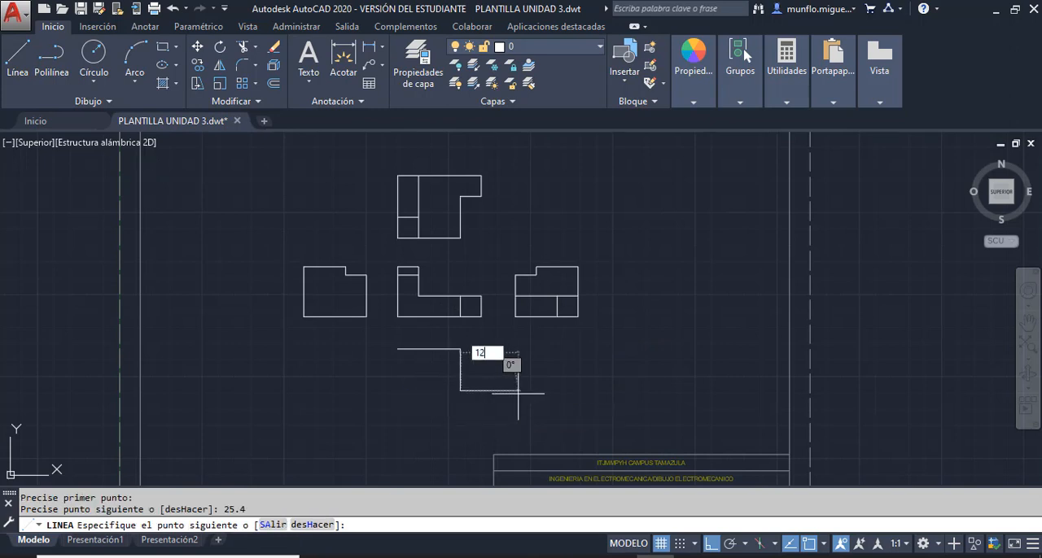
{"action": "key", "text": "Return"}
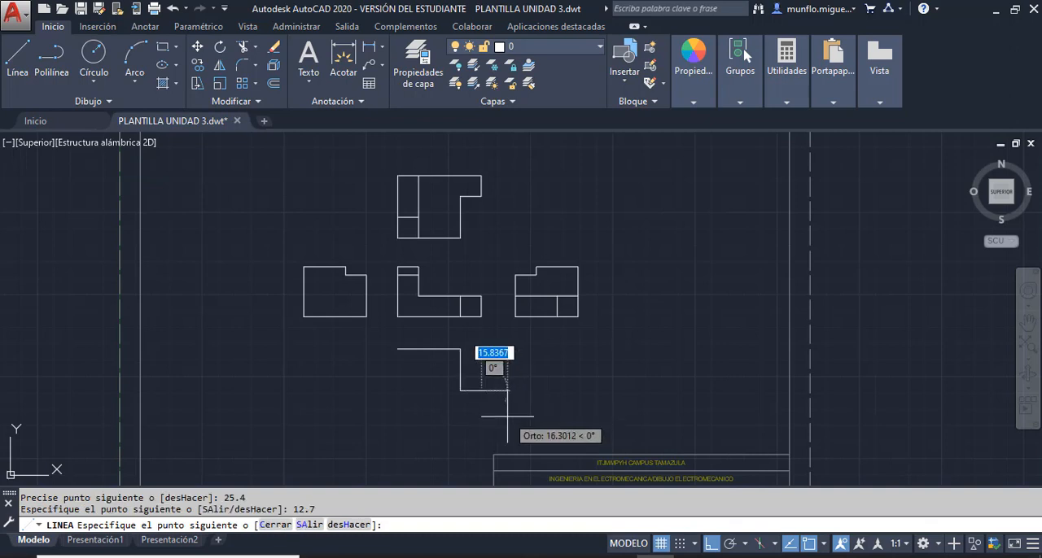
- Continue the line 12.7 down, close the bottom view's outline along its bottom and left edges, and end the line
{"action": "type", "text": "12.7"}
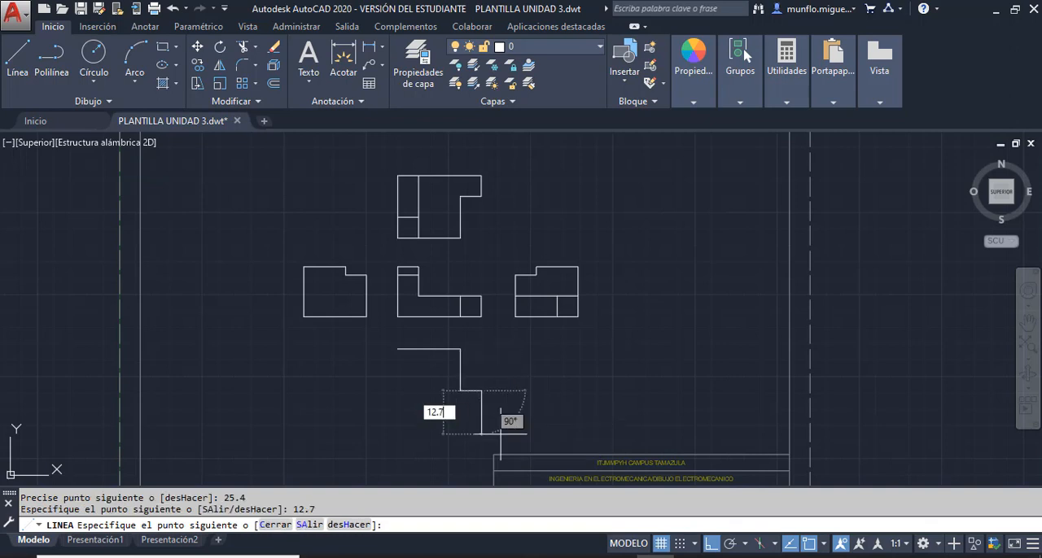
{"action": "key", "text": "Return"}
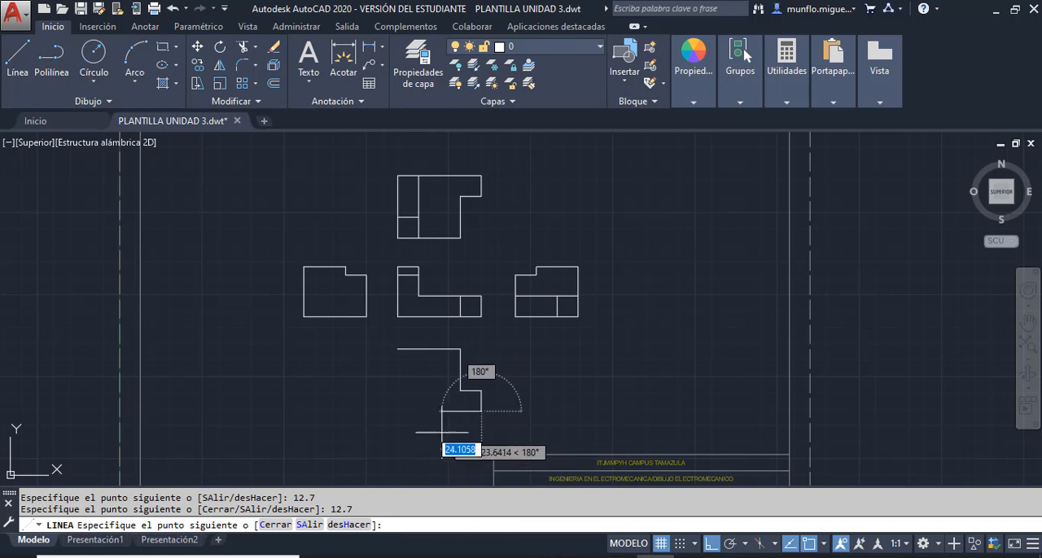
{"action": "left_click", "coordinate": [398, 413]}
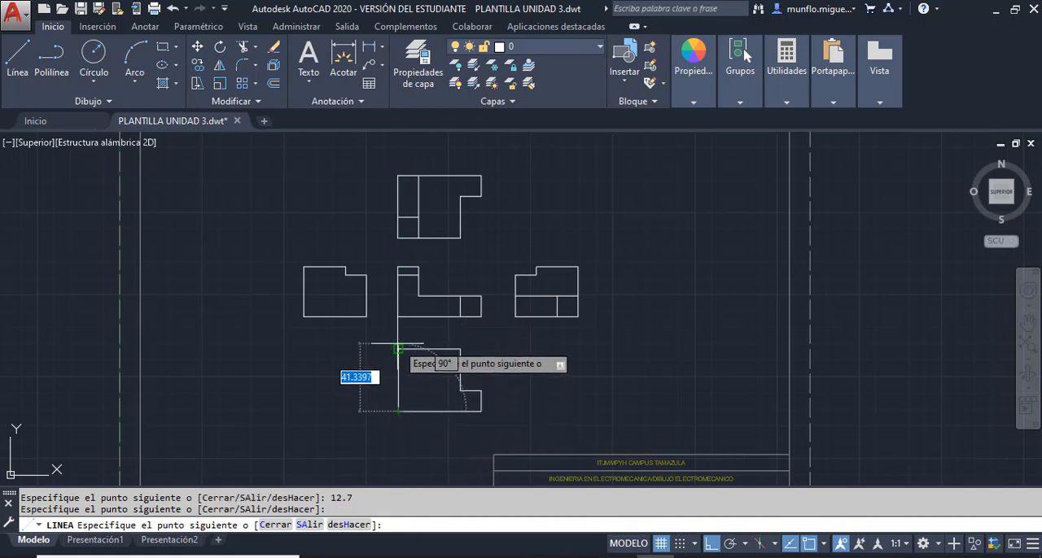
{"action": "left_click", "coordinate": [398, 349]}
{"action": "key", "text": "Escape"}
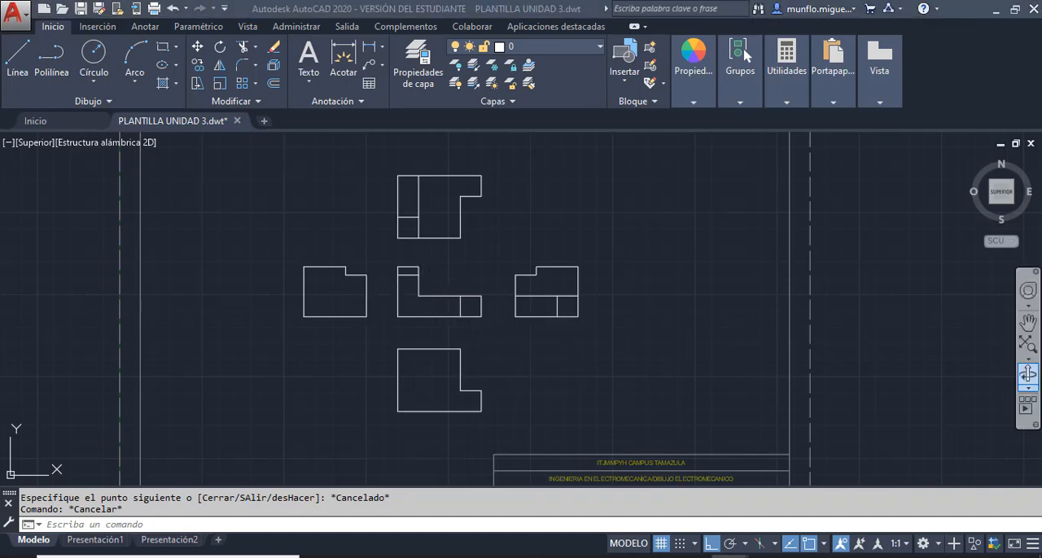
- Check the isometric part in the textbook PDF and return to AutoCAD at the empty area beside the left side view
{"action": "left_click_drag", "start_coordinate": [1041, 55], "coordinate": [472, 18]}
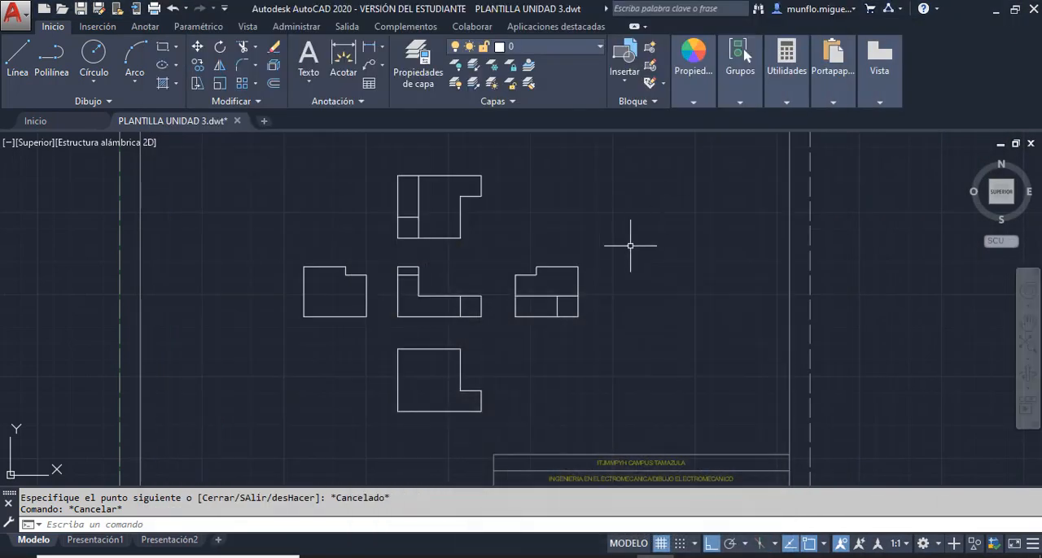
{"action": "left_click", "coordinate": [750, 11]}
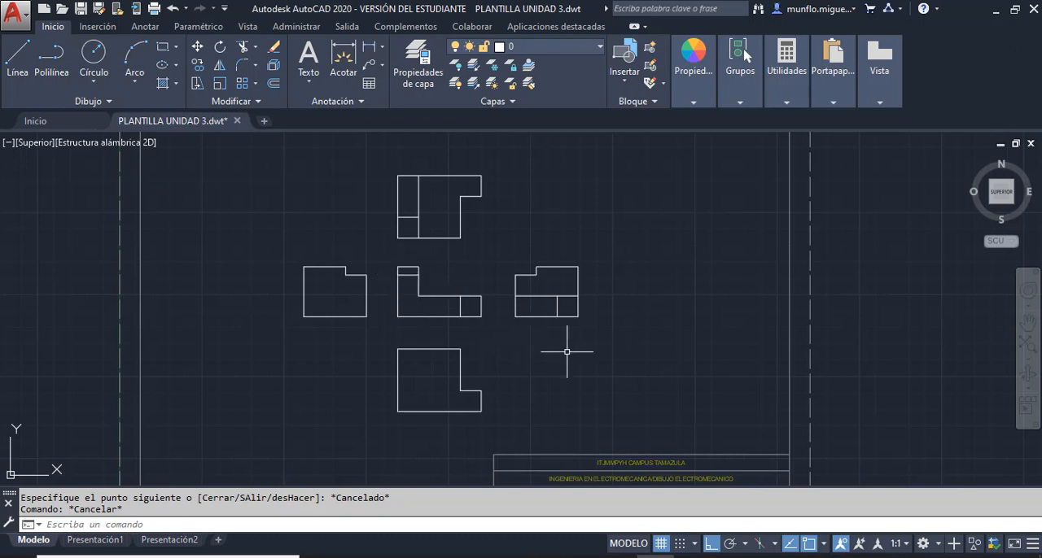
{"action": "scroll", "coordinate": [594, 360], "scroll_direction": "down", "scroll_amount": 2}
{"action": "scroll", "coordinate": [376, 329], "scroll_direction": "up", "scroll_amount": 2}
{"action": "scroll", "coordinate": [377, 329], "scroll_direction": "up", "scroll_amount": 2}
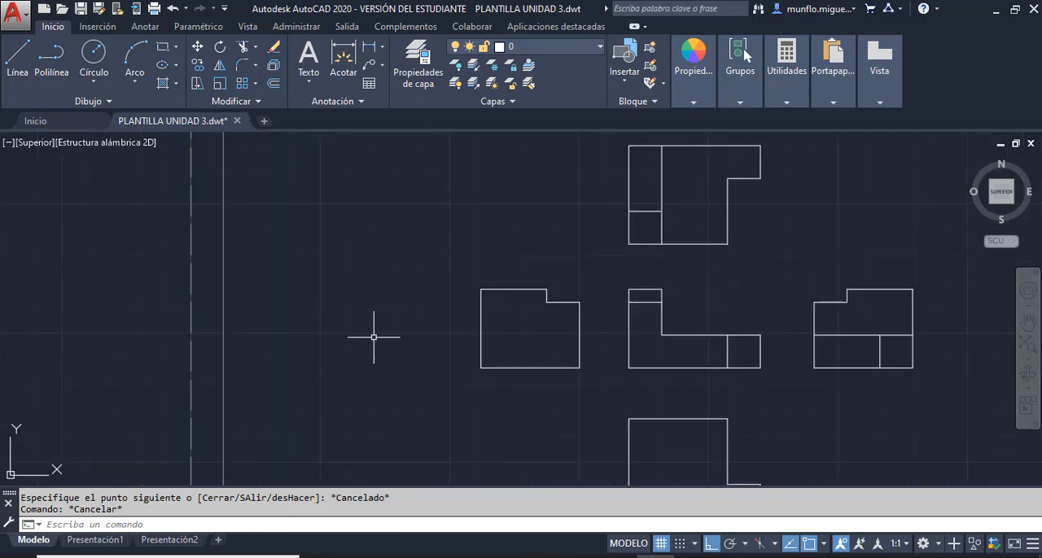
- Draw the rear view's right edge to the side view's full height, its 12.7 top edge, and a vertical down to the front view's step level
{"action": "left_click", "coordinate": [18, 55]}
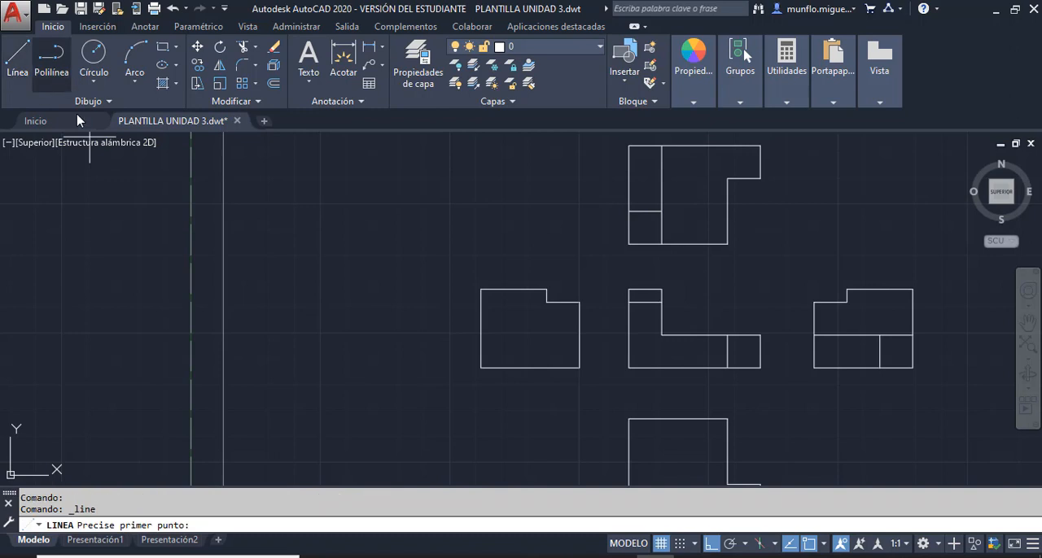
{"action": "left_click", "coordinate": [434, 367]}
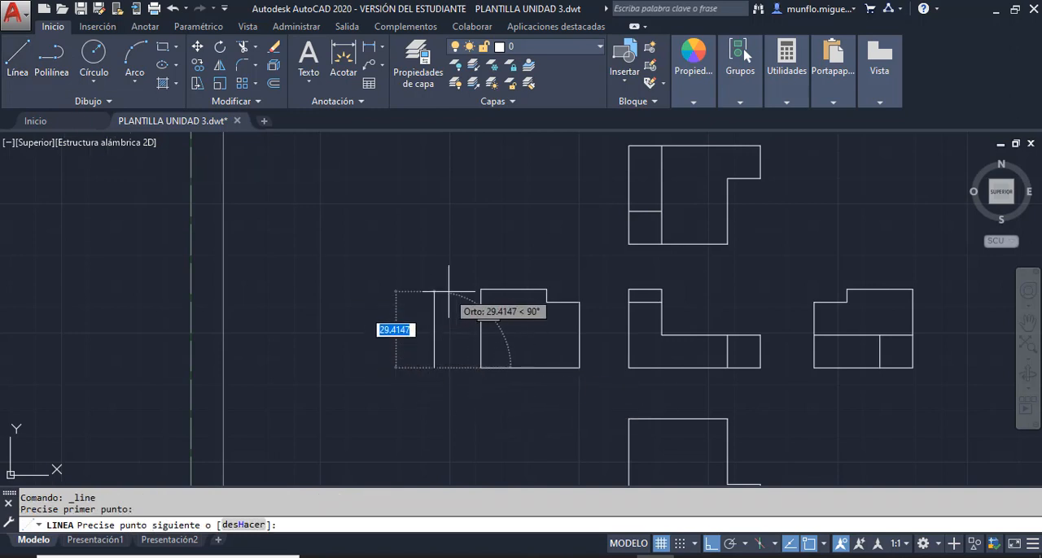
{"action": "left_click", "coordinate": [433, 290]}
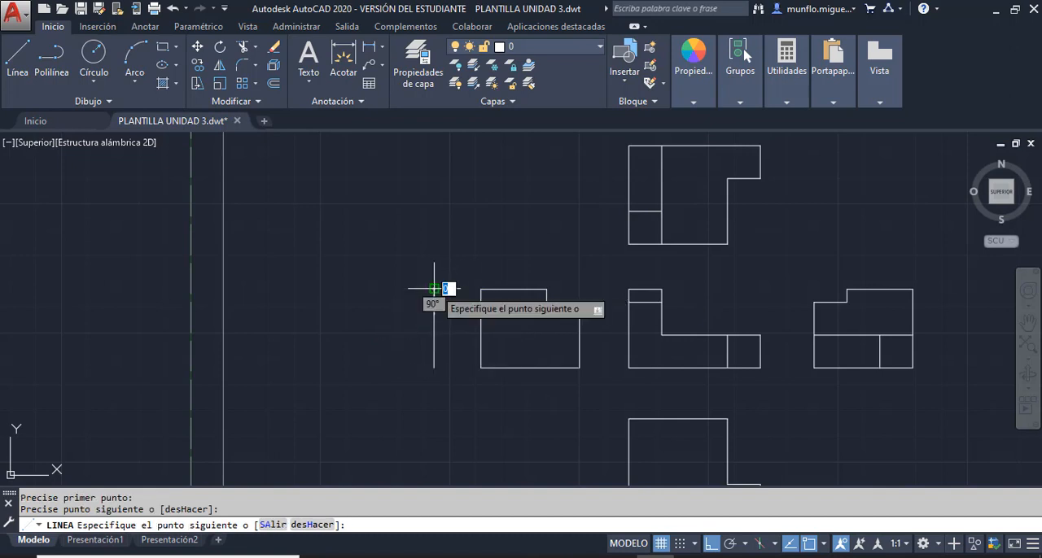
{"action": "type", "text": "12"}
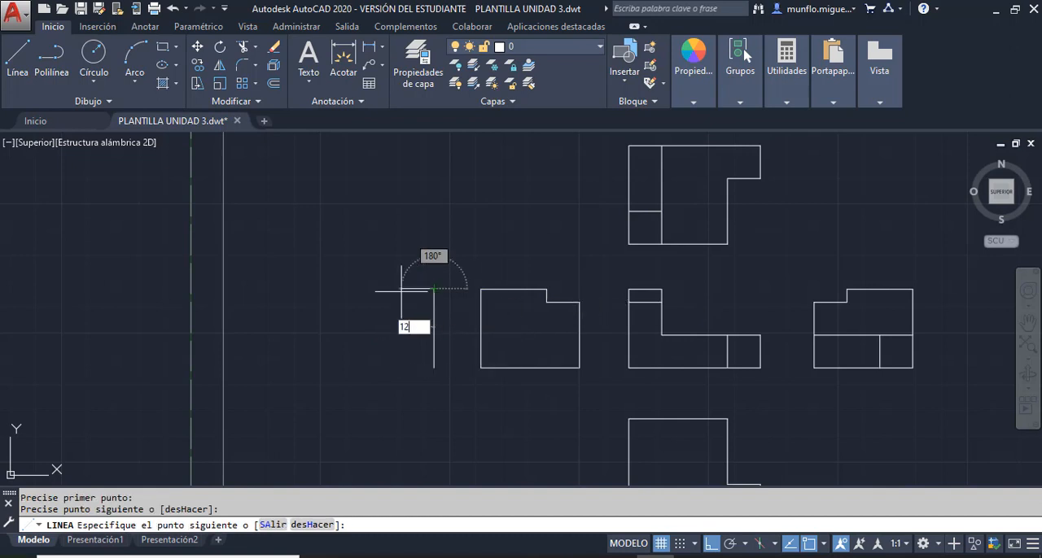
{"action": "type", "text": ".7"}
{"action": "key", "text": "Return"}
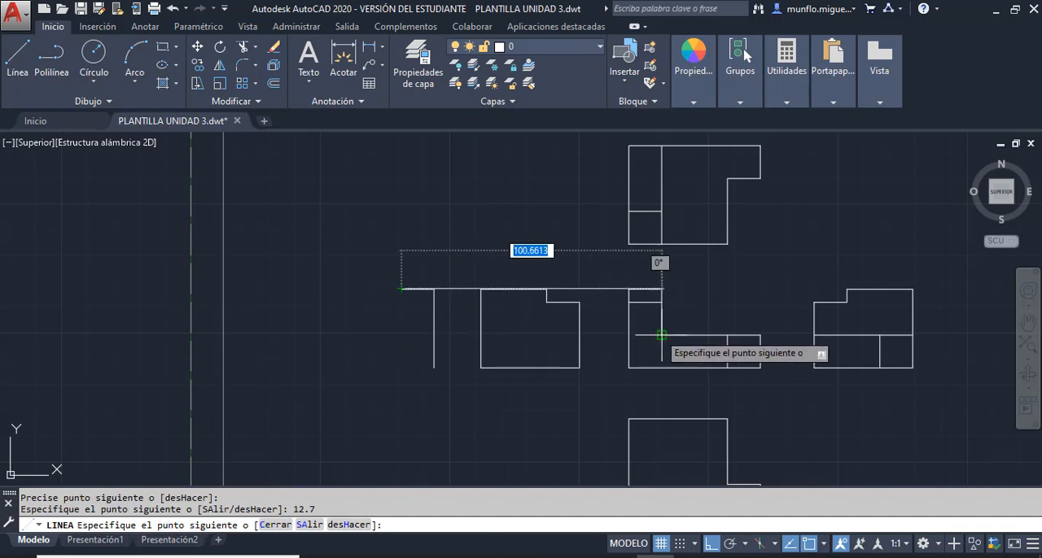
{"action": "left_click", "coordinate": [400, 333]}
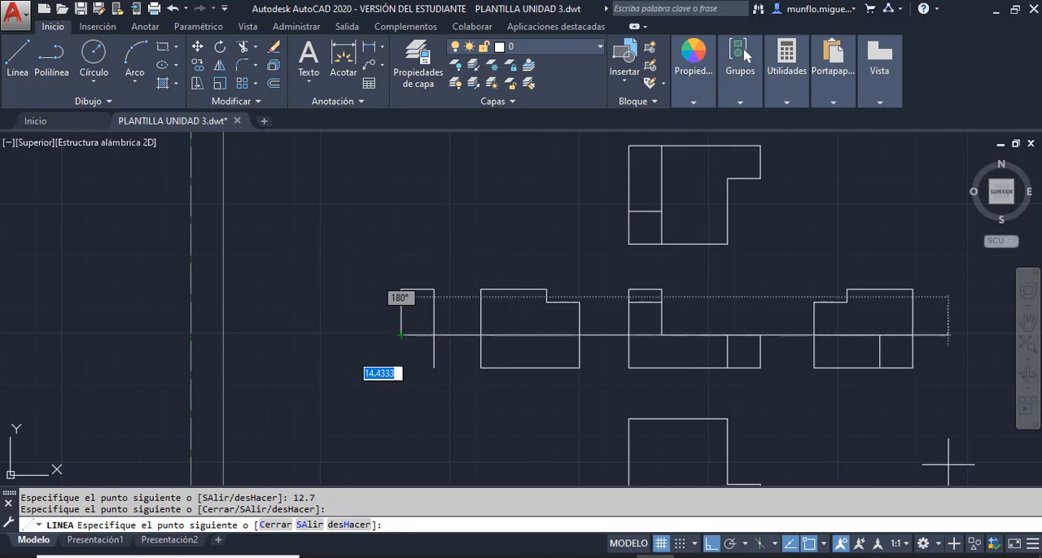
- Check the isometric part in the textbook PDF, return to AutoCAD and end the line at the rear view's inner corner
{"action": "key", "text": "alt+Tab"}
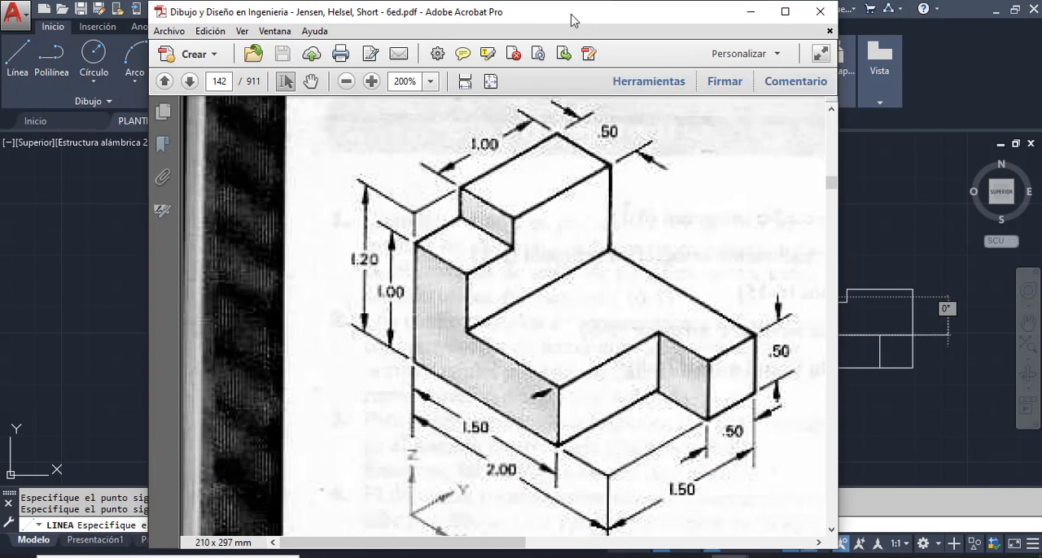
{"action": "left_click_drag", "start_coordinate": [572, 20], "coordinate": [1041, 22]}
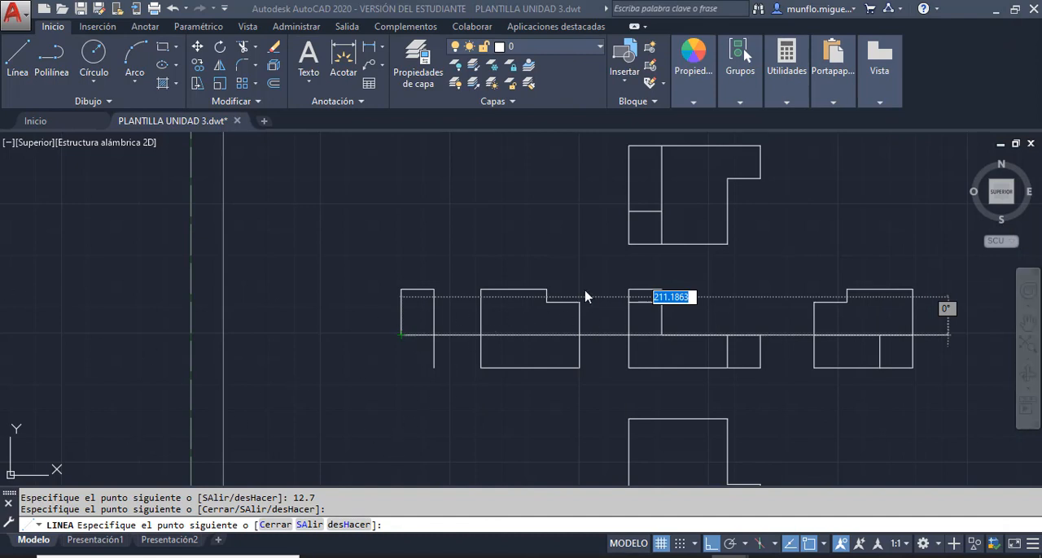
{"action": "key", "text": "Escape"}
{"action": "key", "text": "Escape"}
- Draw the rear view's base 50.8 left from its lower right corner, go 12.7 up, and close the outline at the inner corner
{"action": "left_click", "coordinate": [18, 57]}
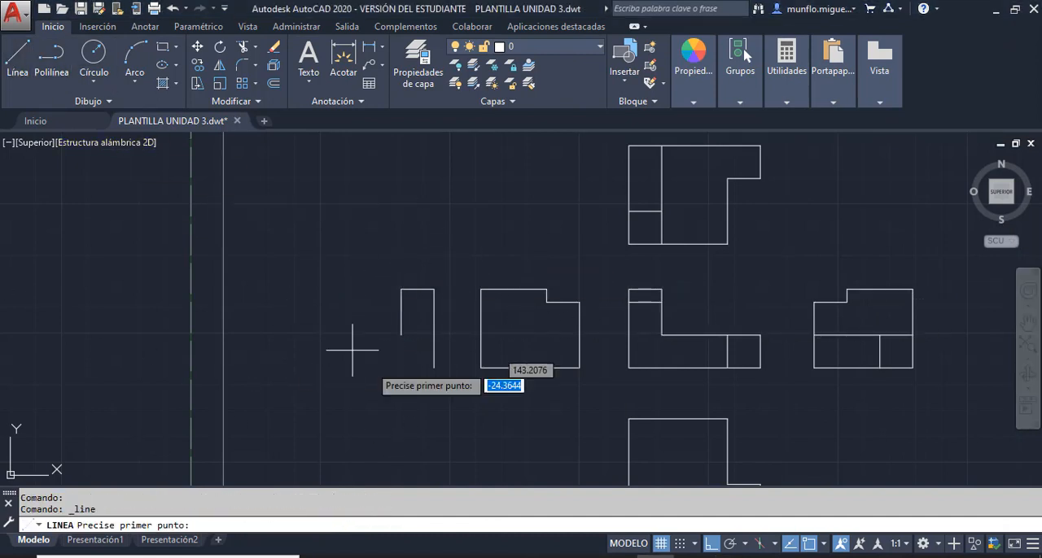
{"action": "left_click", "coordinate": [434, 368]}
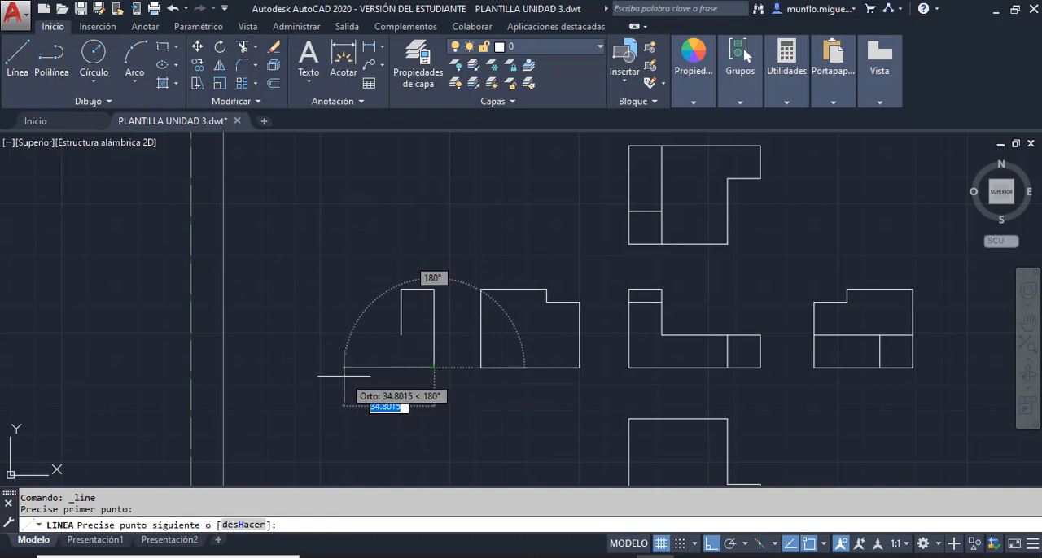
{"action": "type", "text": "50.8"}
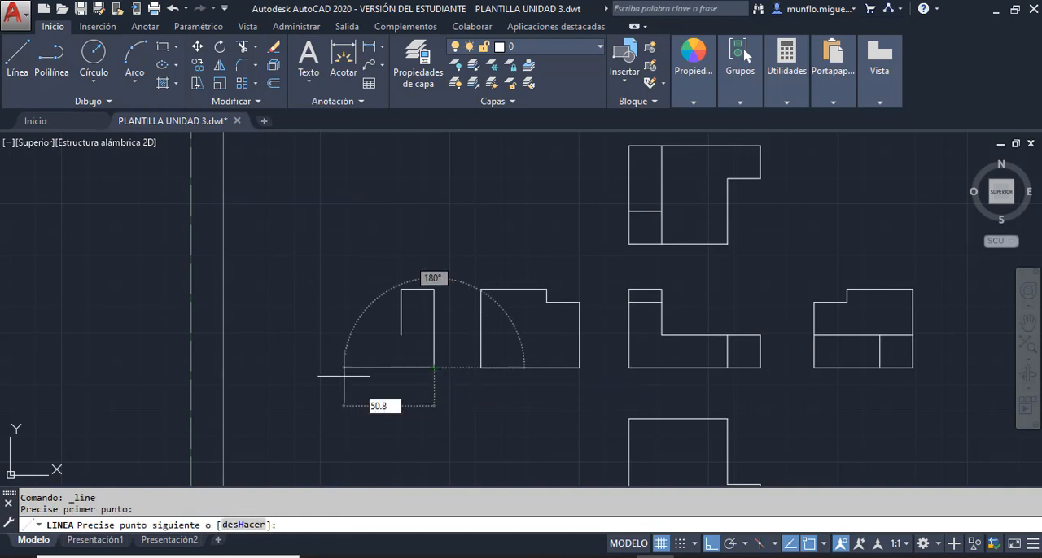
{"action": "key", "text": "Return"}
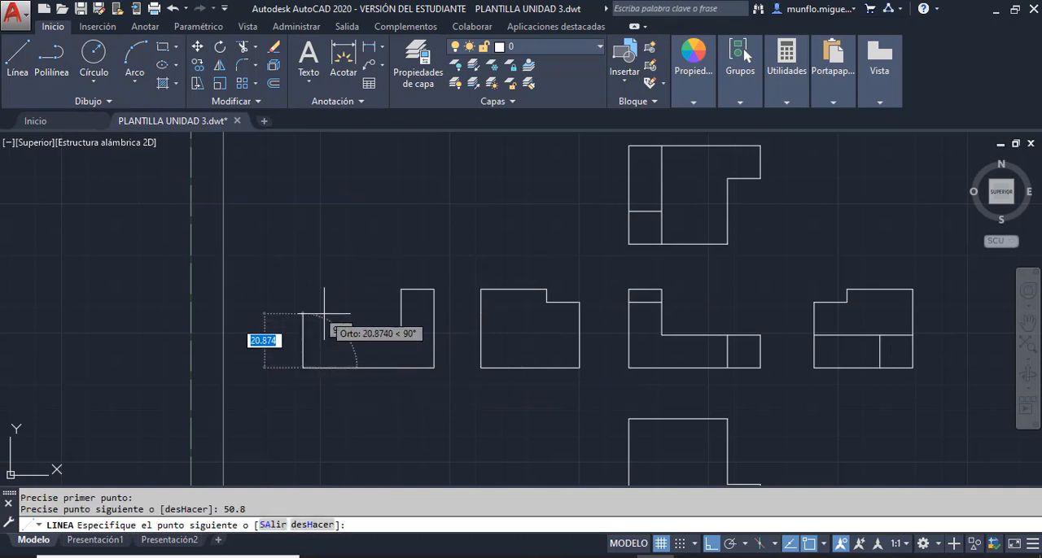
{"action": "type", "text": "12.7"}
{"action": "key", "text": "Return"}
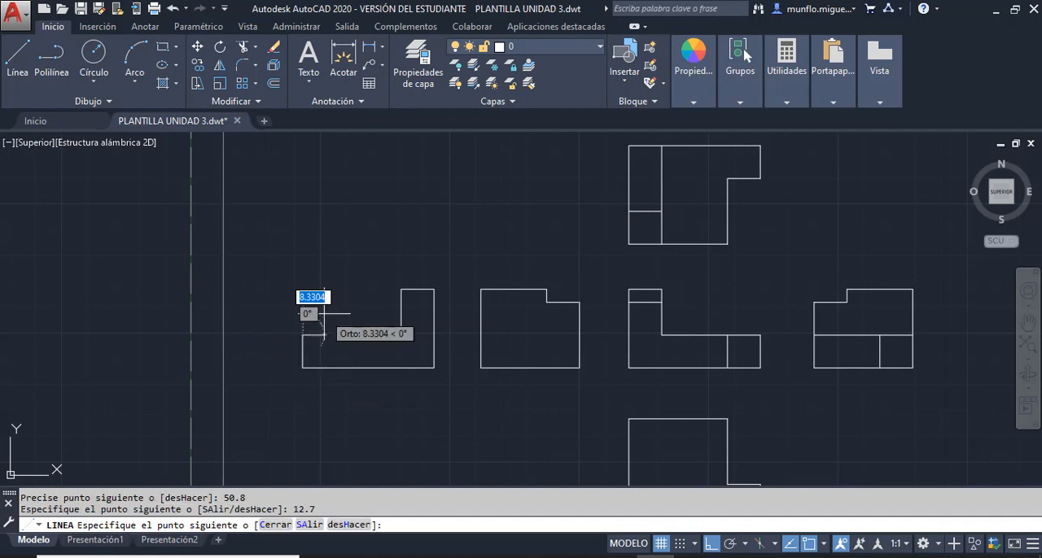
{"action": "key", "text": "Escape"}
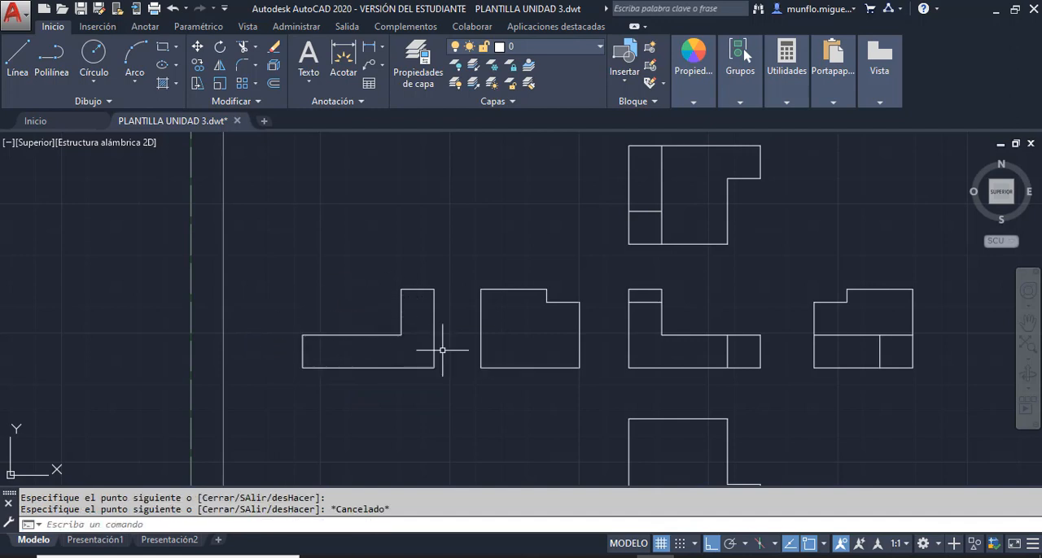
{"action": "key", "text": "Escape"}
- Fit the whole sheet in view and change the grid snap type in the drafting settings to isometric
{"action": "scroll", "coordinate": [570, 353], "scroll_direction": "down", "scroll_amount": 2}
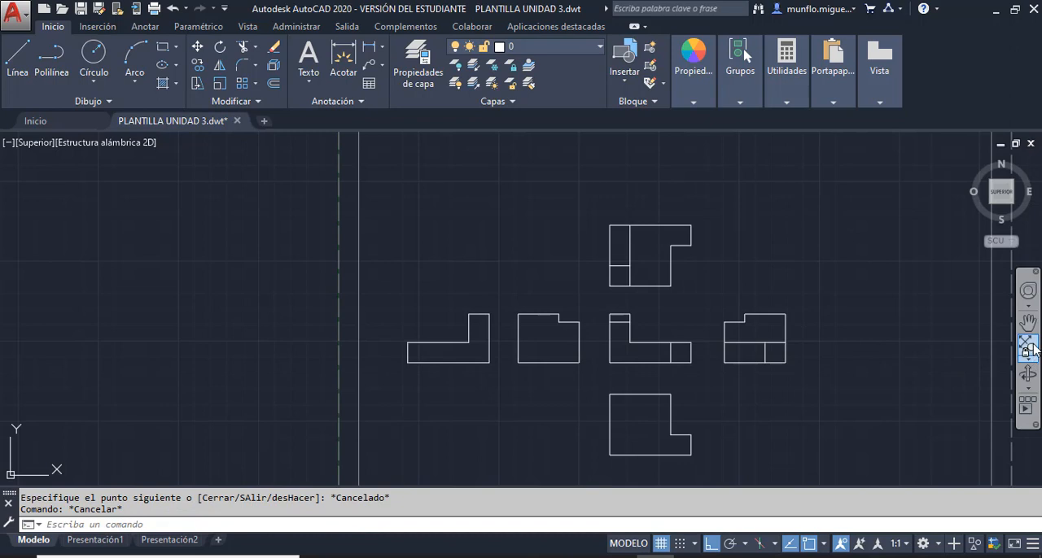
{"action": "left_click", "coordinate": [1027, 346]}
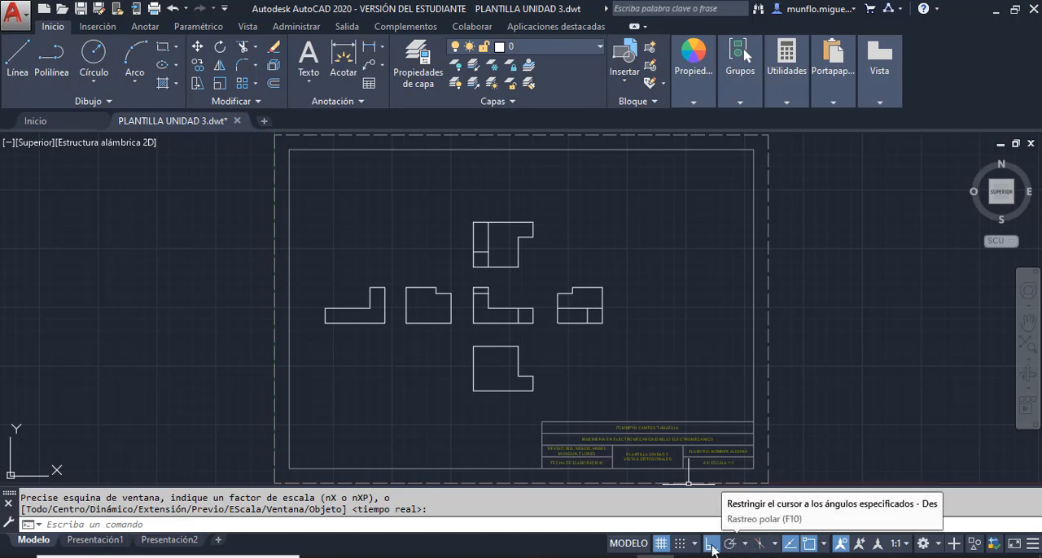
{"action": "right_click", "coordinate": [659, 544]}
{"action": "left_click", "coordinate": [681, 525]}
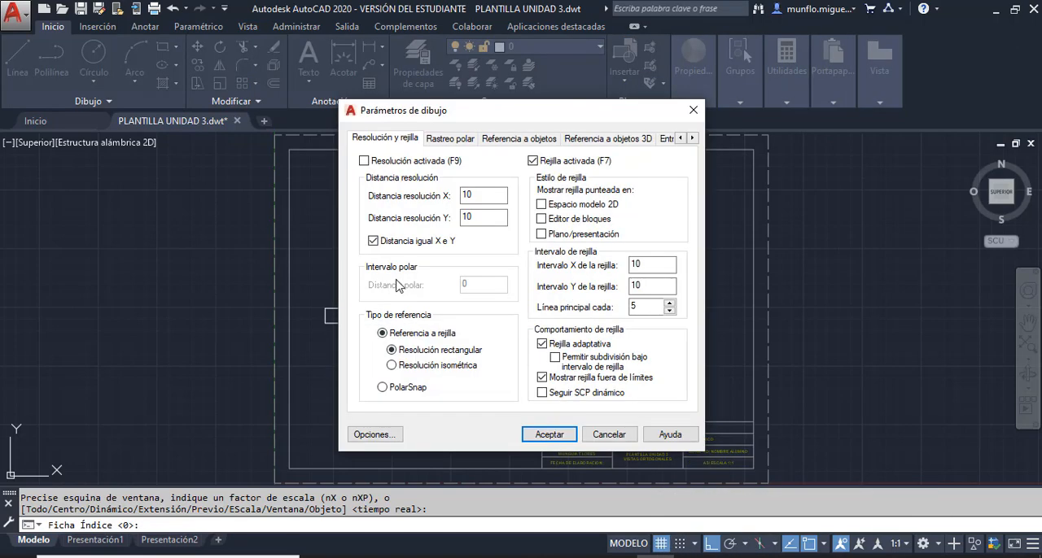
{"action": "left_click", "coordinate": [391, 366]}
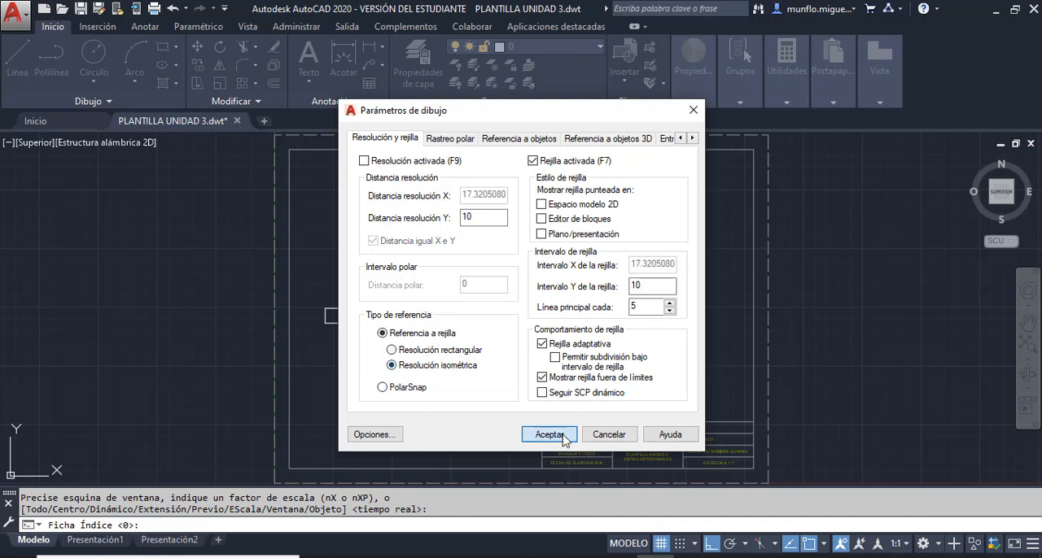
{"action": "left_click", "coordinate": [551, 435]}
{"action": "scroll", "coordinate": [565, 442], "scroll_direction": "up", "scroll_amount": 2}
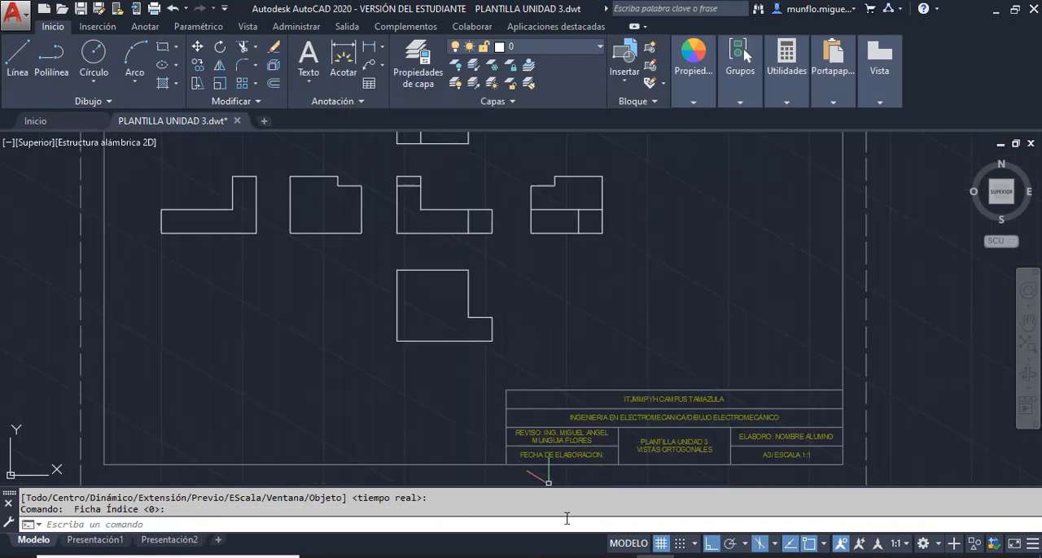
{"action": "scroll", "coordinate": [429, 299], "scroll_direction": "down", "scroll_amount": 6}
{"action": "scroll", "coordinate": [428, 298], "scroll_direction": "up", "scroll_amount": 4}
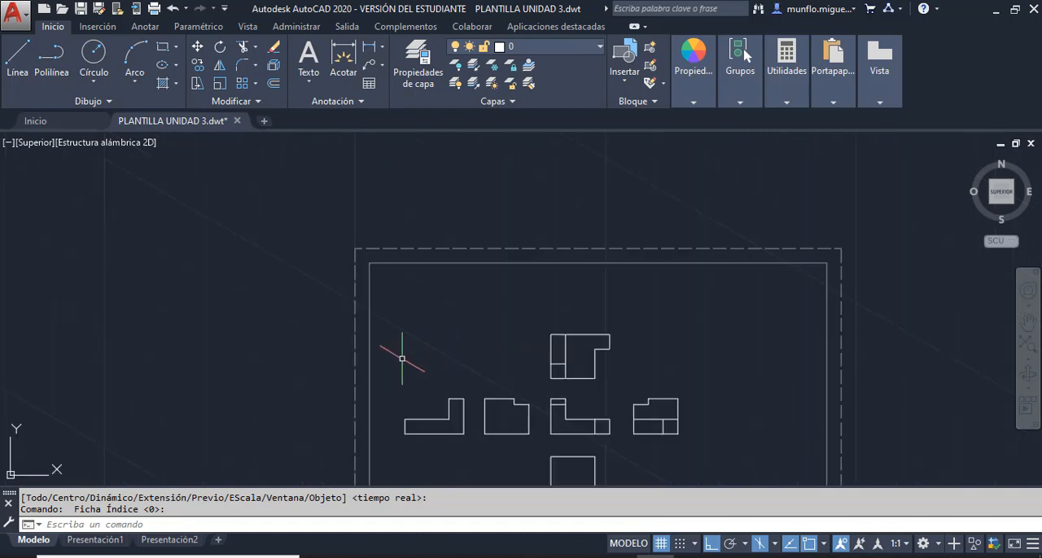
- Draw isometric lines near the sheet's upper-left corner: 25.4 straight down, 38.1 down to the right at 330°, and 12.7 straight up
{"action": "scroll", "coordinate": [423, 341], "scroll_direction": "up", "scroll_amount": 2}
{"action": "scroll", "coordinate": [425, 341], "scroll_direction": "up", "scroll_amount": 2}
{"action": "scroll", "coordinate": [425, 342], "scroll_direction": "down", "scroll_amount": 2}
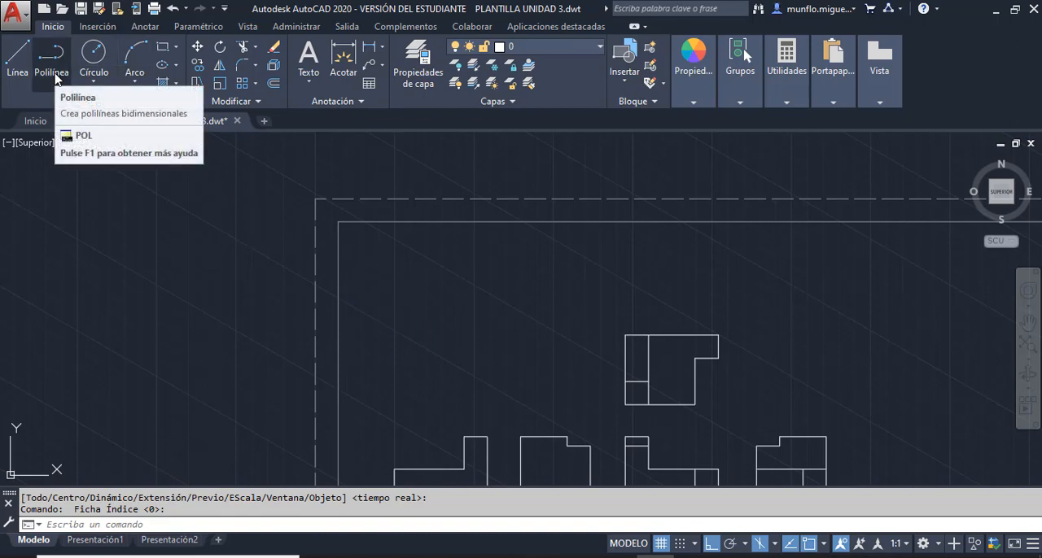
{"action": "left_click", "coordinate": [18, 59]}
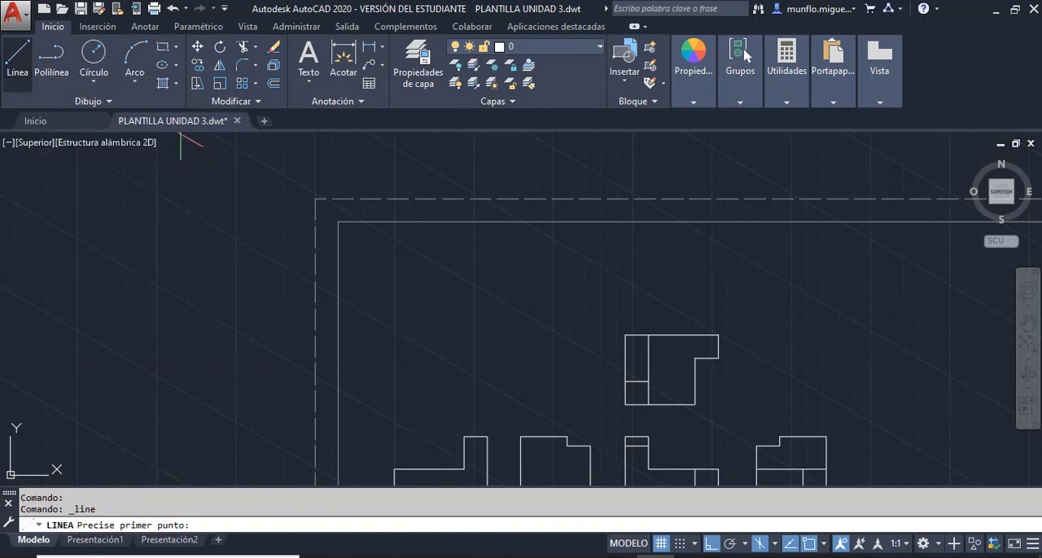
{"action": "left_click", "coordinate": [390, 314]}
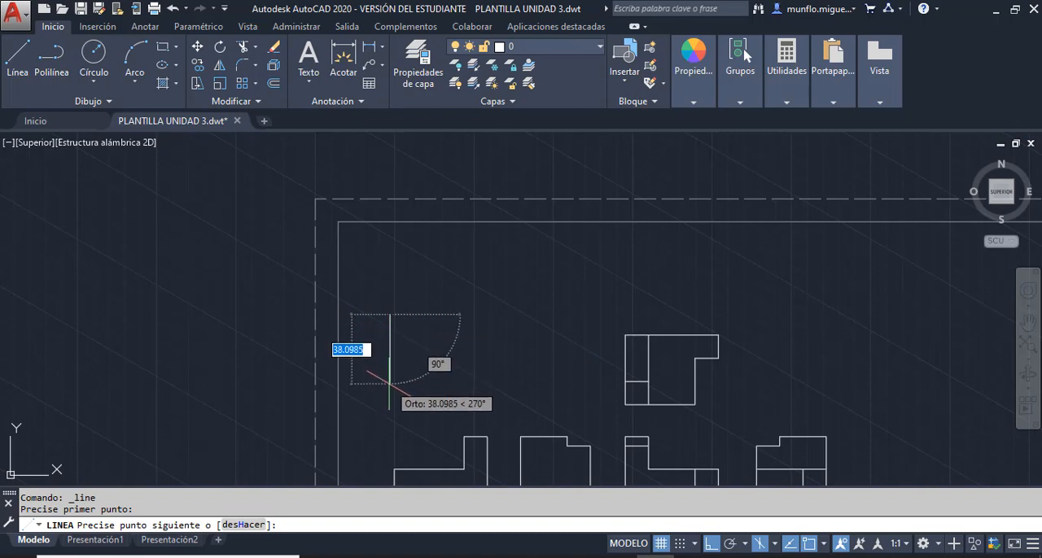
{"action": "type", "text": "25.4"}
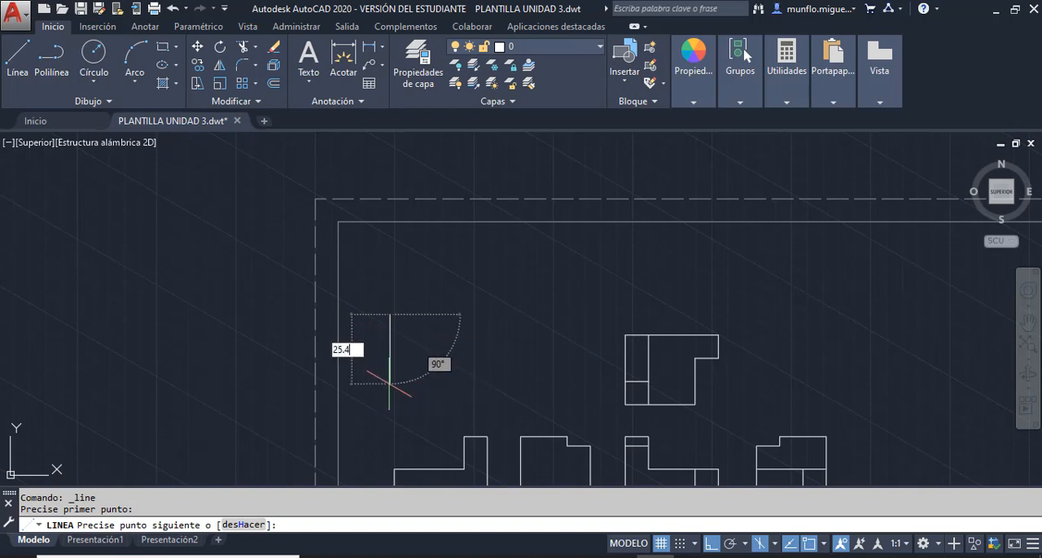
{"action": "key", "text": "Return"}
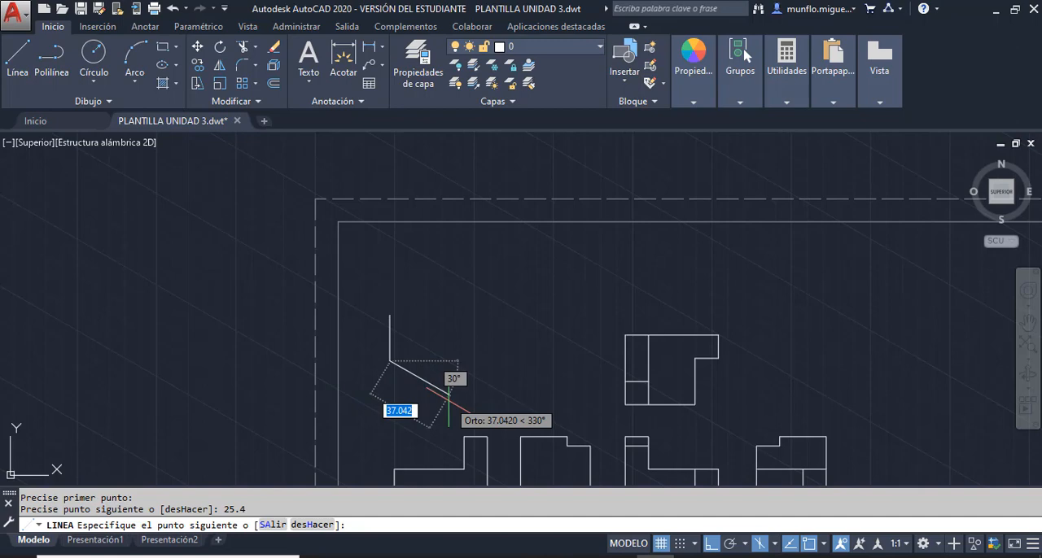
{"action": "type", "text": "38.1"}
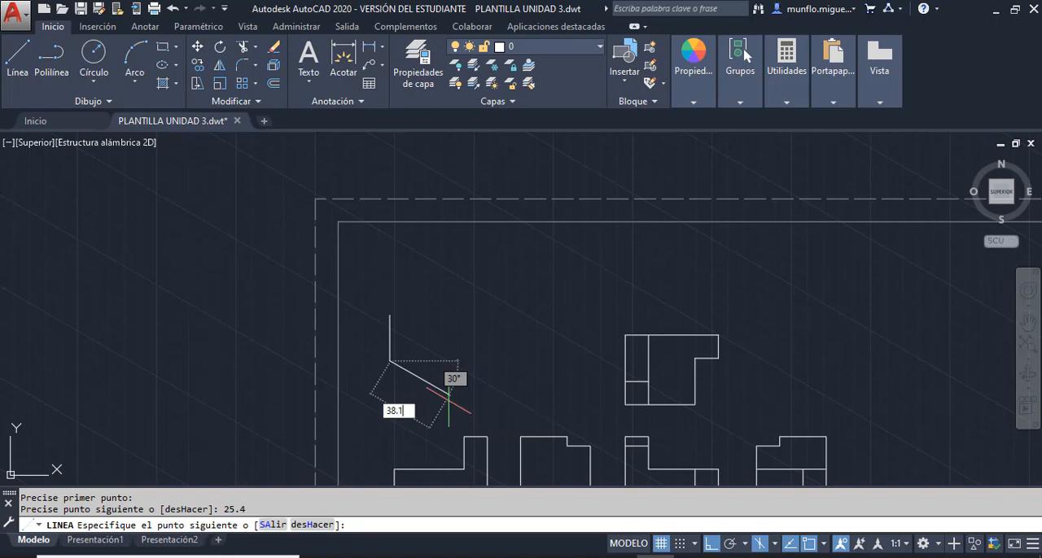
{"action": "key", "text": "Return"}
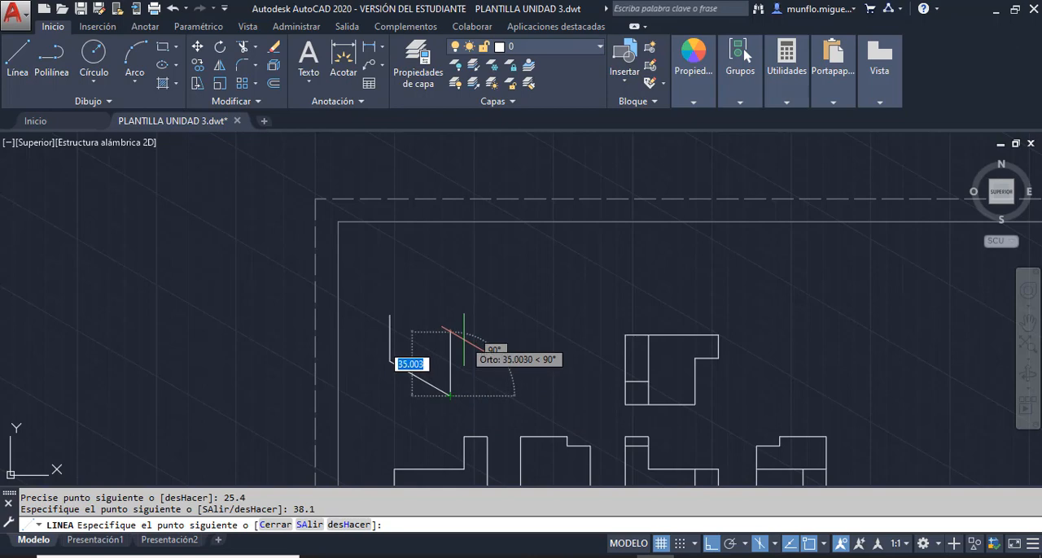
{"action": "type", "text": "12.7"}
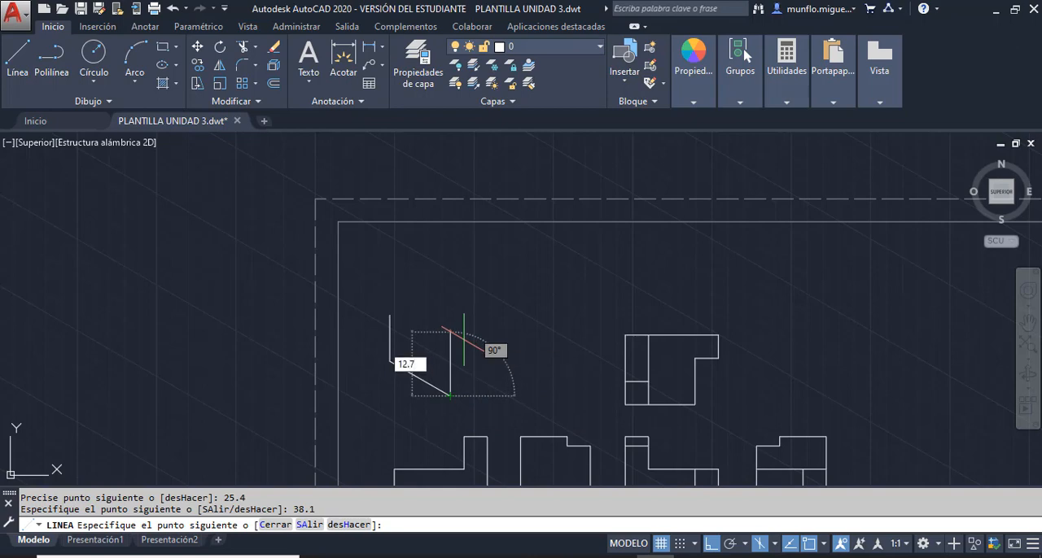
{"action": "key", "text": "Return"}
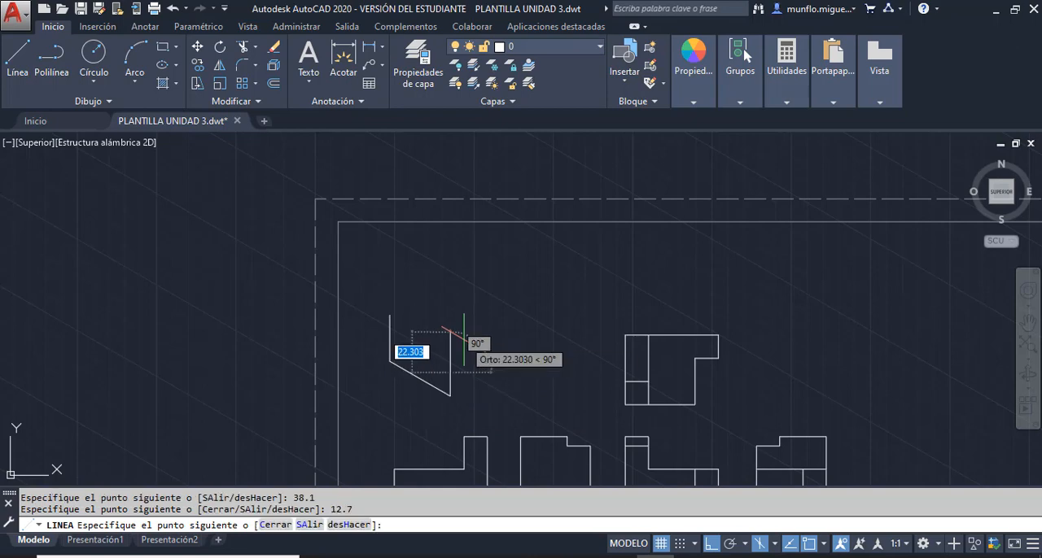
{"action": "key", "text": "Escape"}
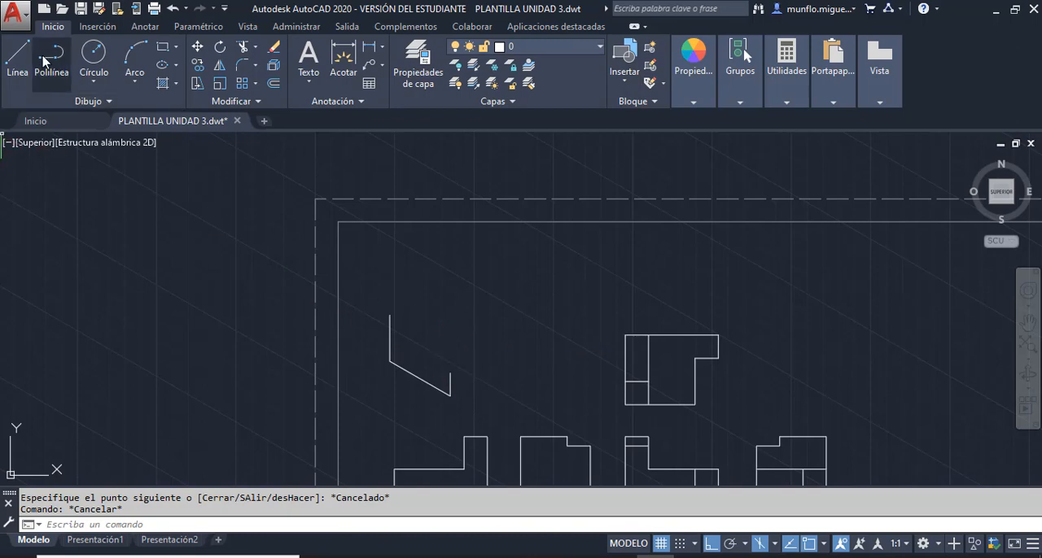
- Close the L-shaped left face from its upper-left end: 12.7 at 330°, 12.7 straight down, and on to the top of the short right edge
{"action": "left_click", "coordinate": [18, 59]}
{"action": "left_click", "coordinate": [389, 315]}
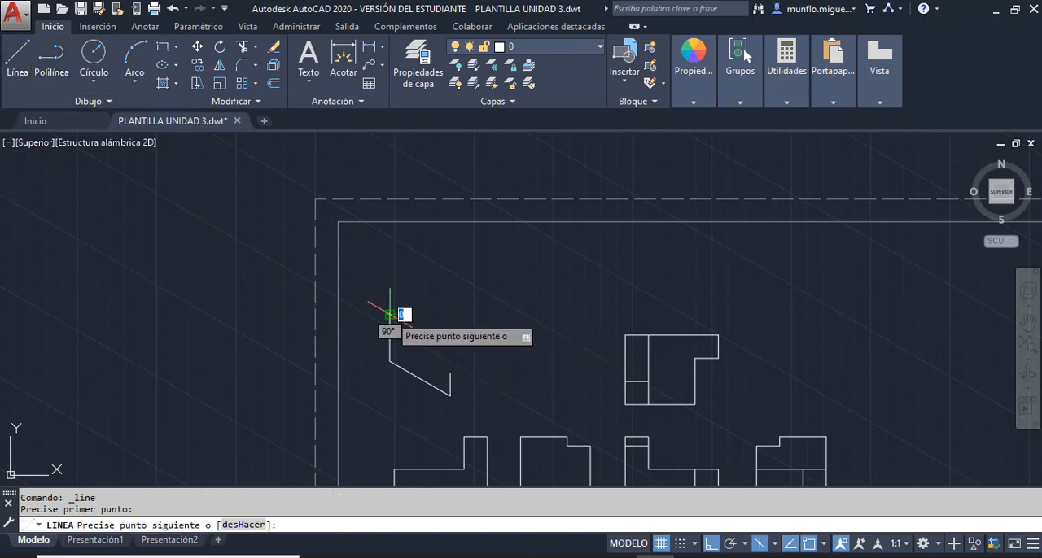
{"action": "type", "text": "1"}
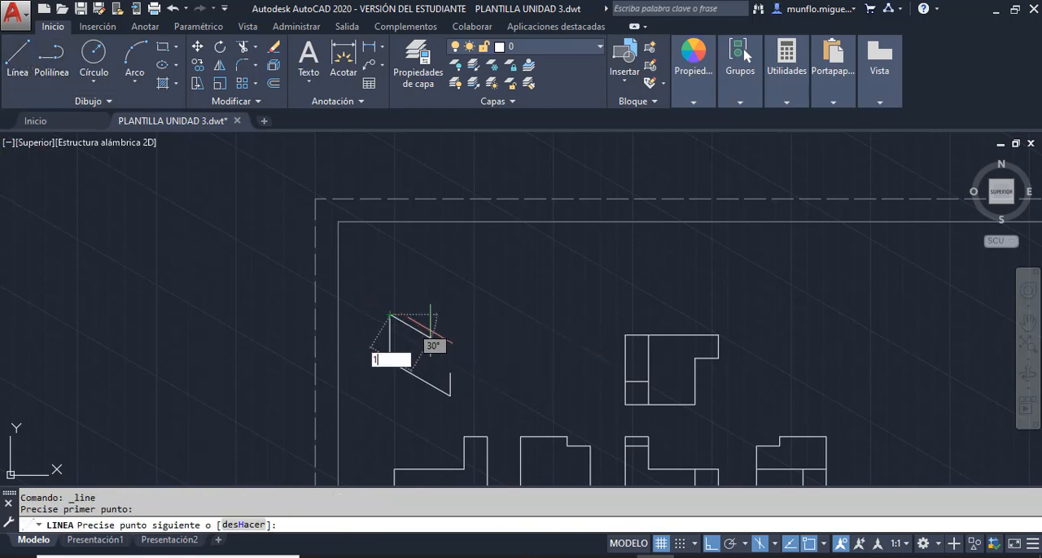
{"action": "type", "text": "2.7"}
{"action": "key", "text": "Return"}
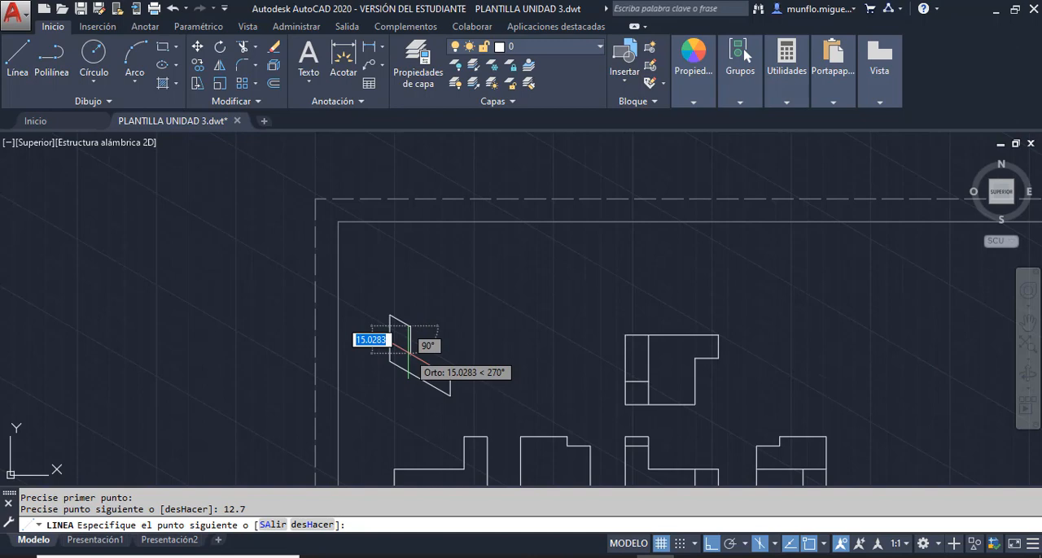
{"action": "type", "text": "12"}
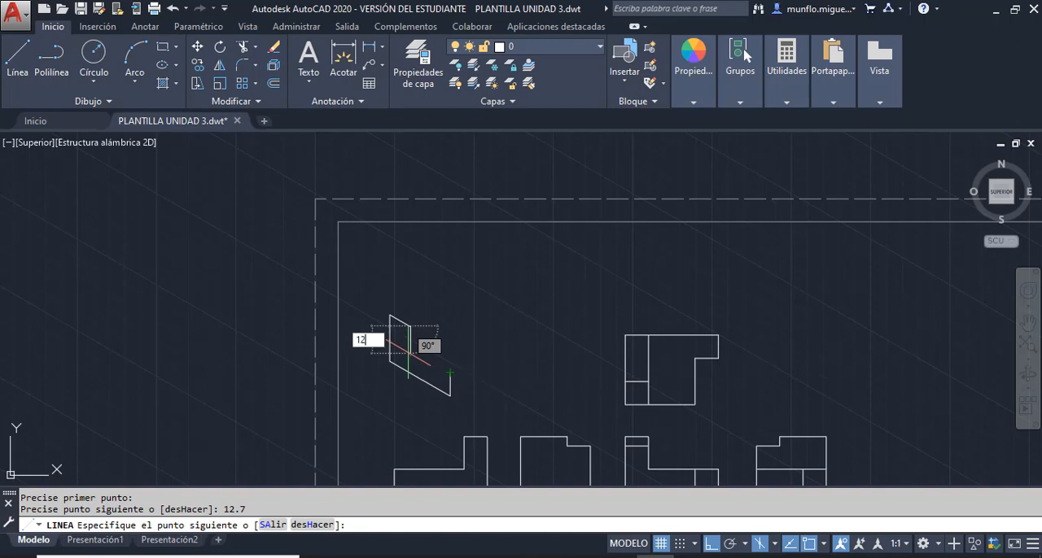
{"action": "type", "text": ".7"}
{"action": "key", "text": "Return"}
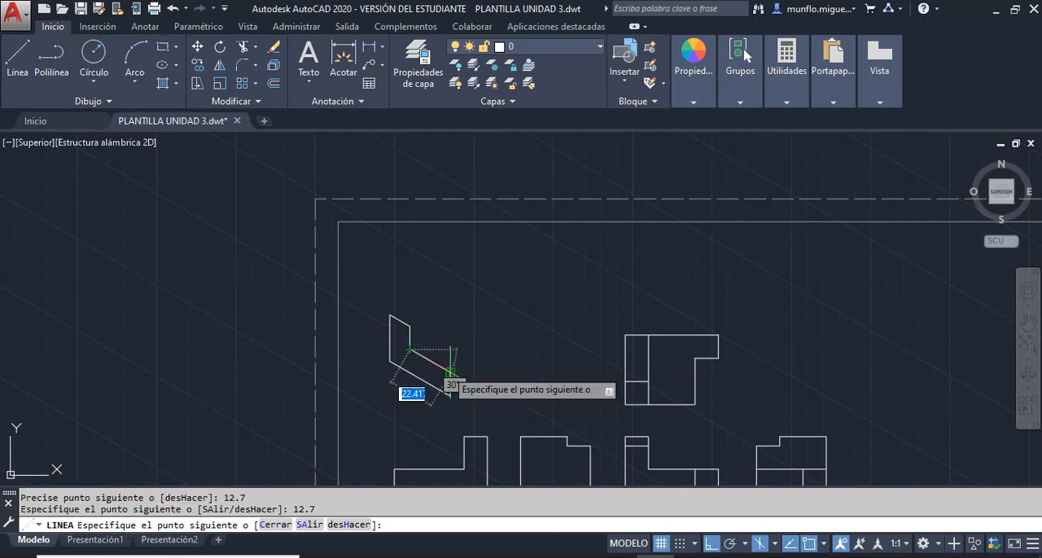
{"action": "key", "text": "Escape"}
- Switch to the top isoplane and draw the lower step's top face from its left corner: 12.7 at 30°, 12.7 at 330°, closing at the front corner
{"action": "scroll", "coordinate": [450, 372], "scroll_direction": "up", "scroll_amount": 4}
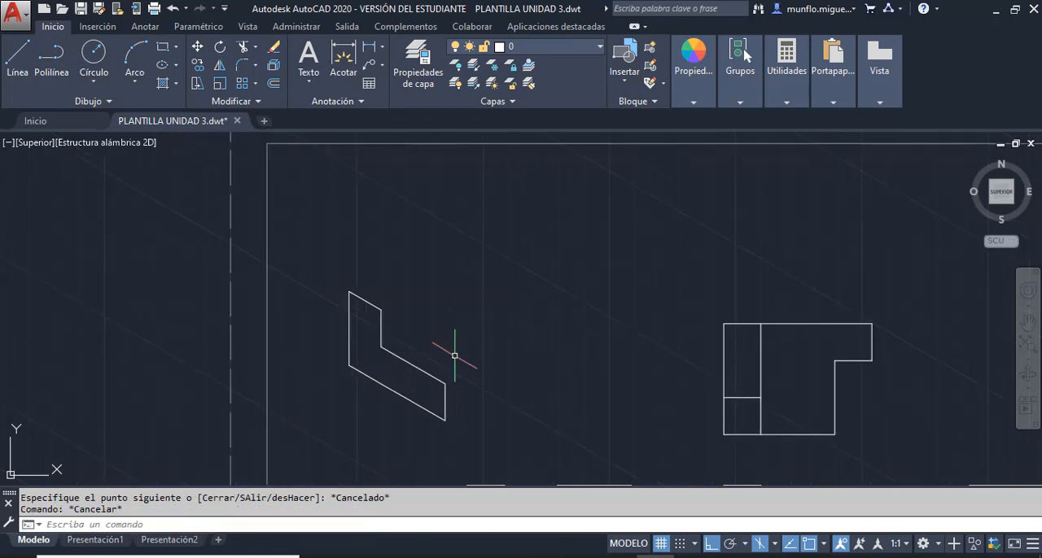
{"action": "scroll", "coordinate": [451, 372], "scroll_direction": "down", "scroll_amount": 2}
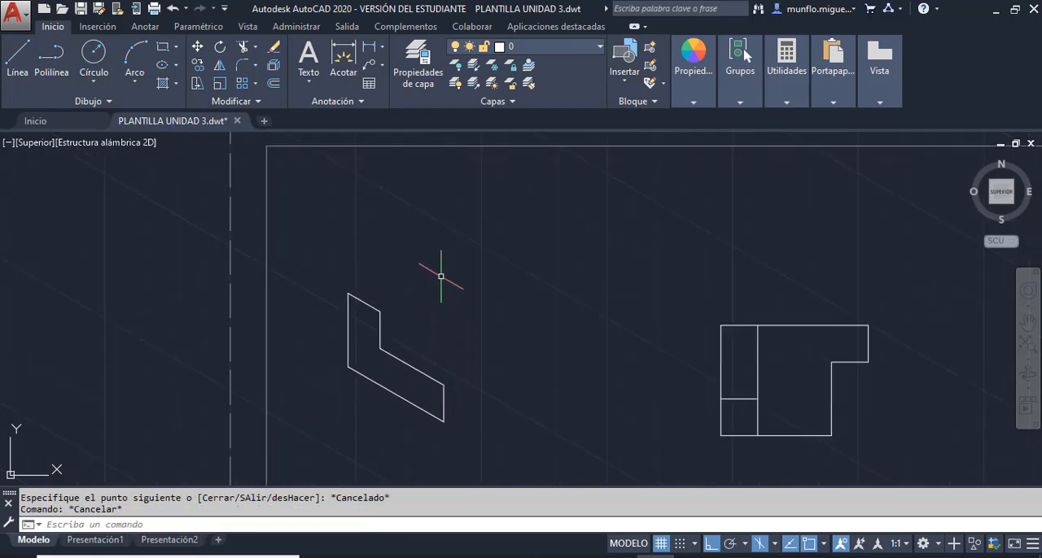
{"action": "key", "text": "F5"}
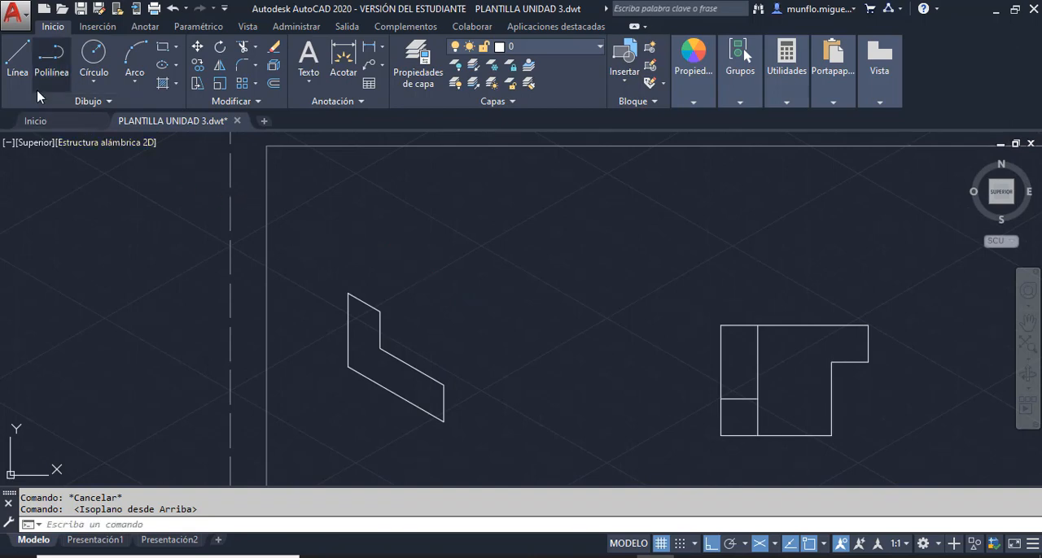
{"action": "left_click", "coordinate": [19, 65]}
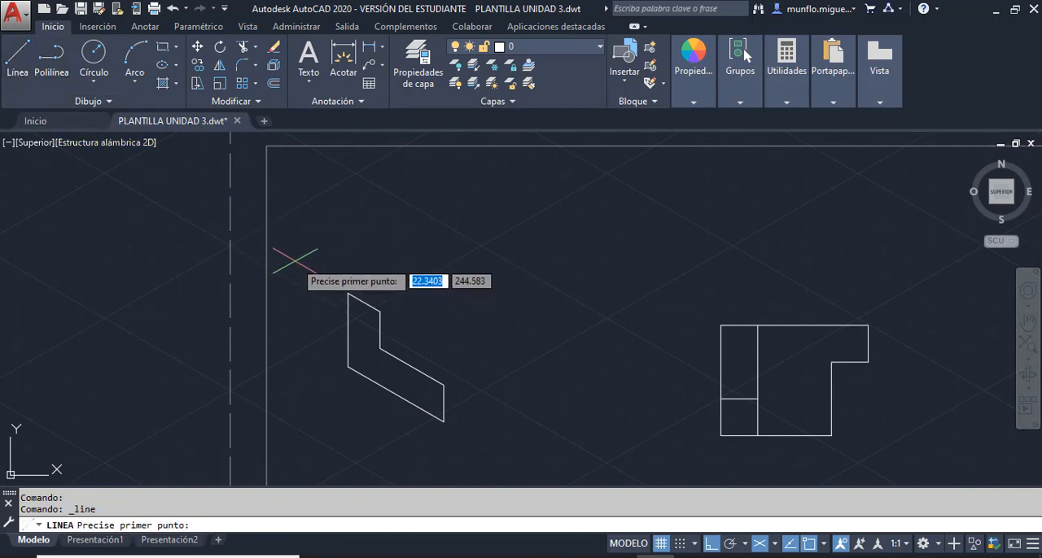
{"action": "left_click", "coordinate": [348, 294]}
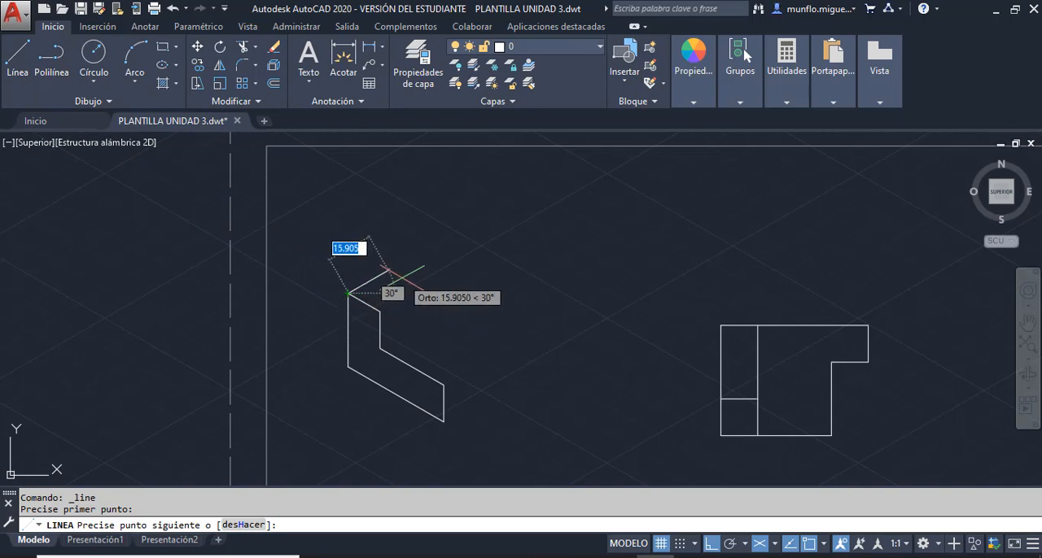
{"action": "type", "text": "12.7"}
{"action": "key", "text": "Return"}
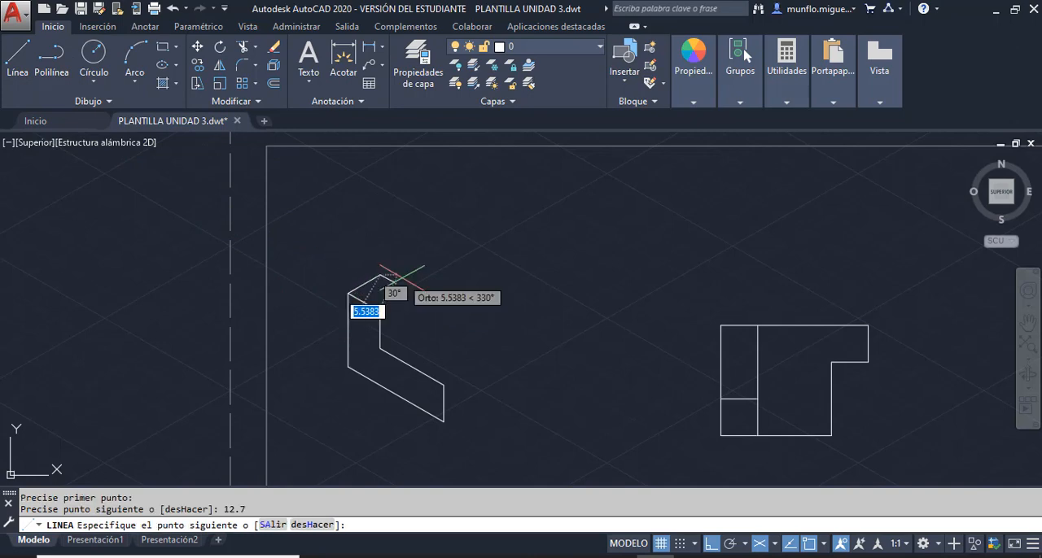
{"action": "type", "text": "12.7"}
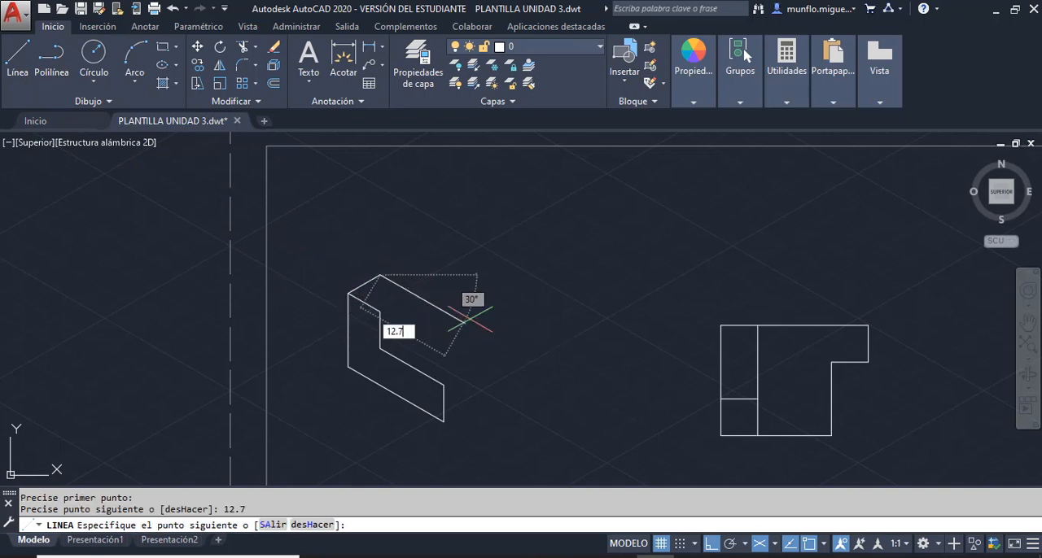
{"action": "key", "text": "Return"}
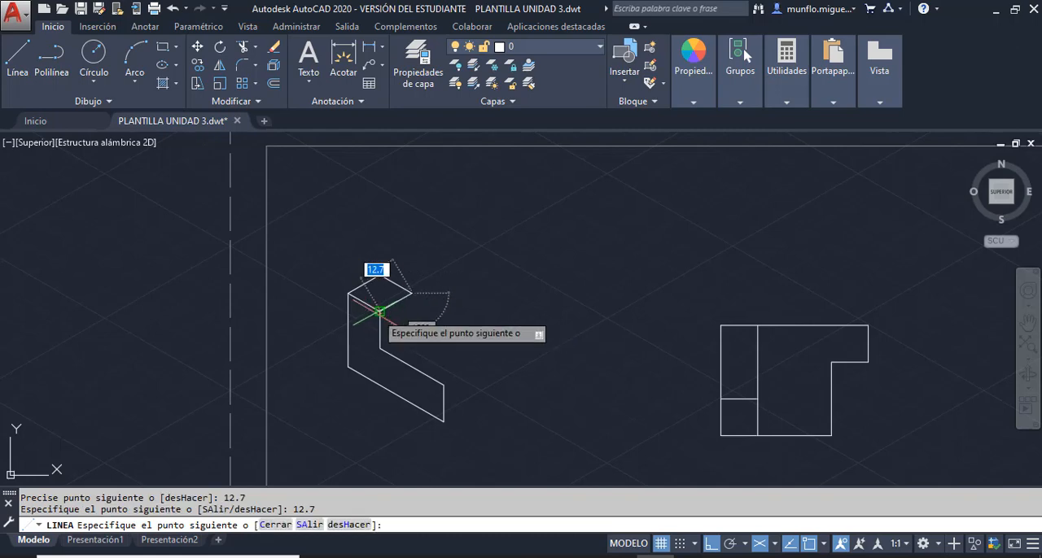
{"action": "key", "text": "Escape"}
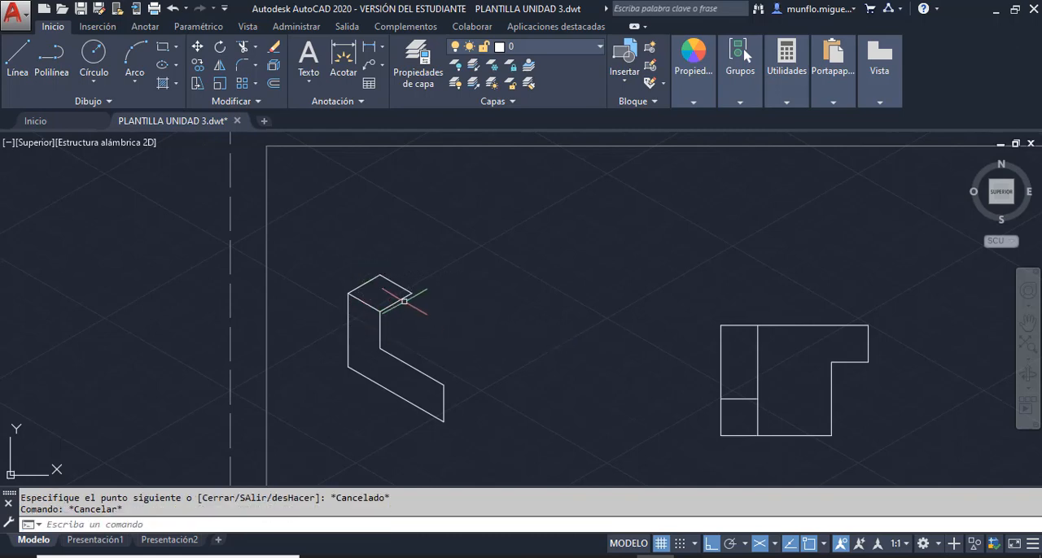
- On the left isoplane, draw the small riser from the step face's back corner: 5.08 up, 12.7 at 330°, and down to the face's right corner
{"action": "key", "text": "F5"}
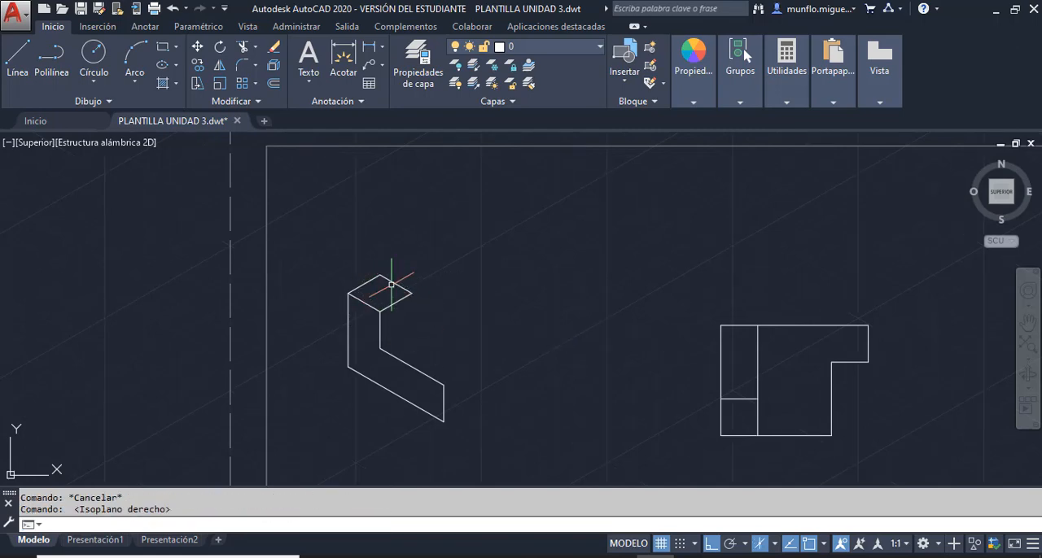
{"action": "key", "text": "F5"}
{"action": "left_click", "coordinate": [18, 57]}
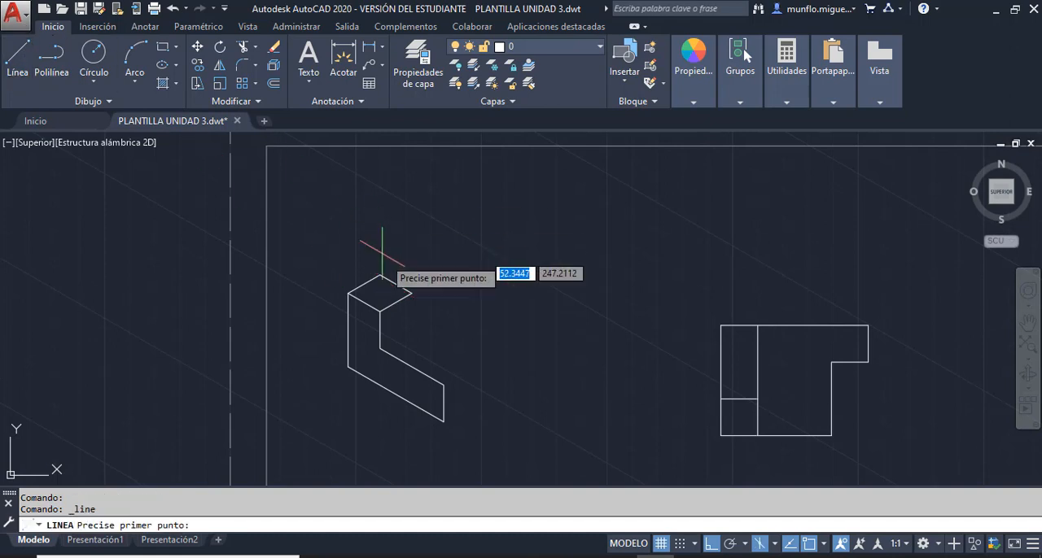
{"action": "left_click", "coordinate": [379, 275]}
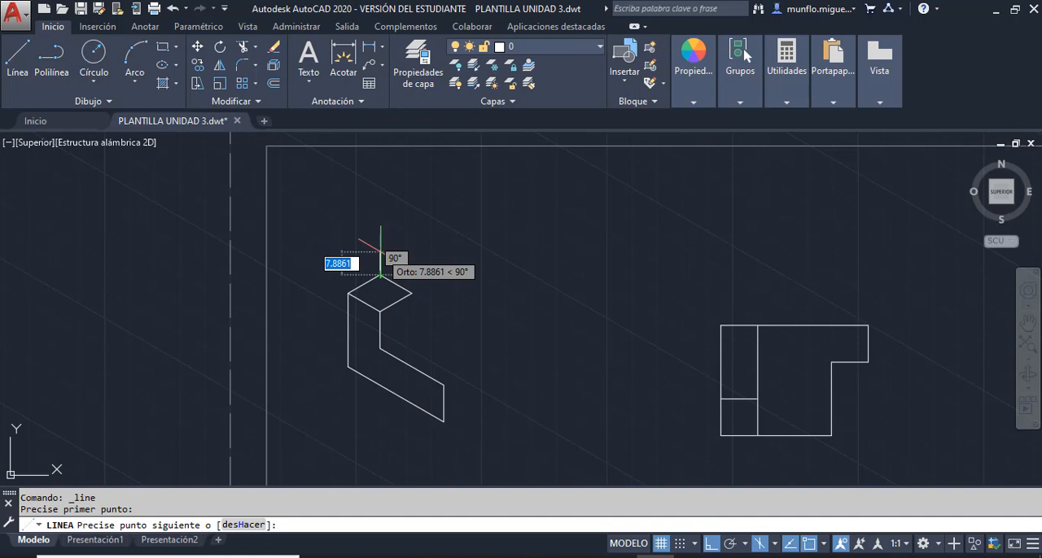
{"action": "type", "text": "5"}
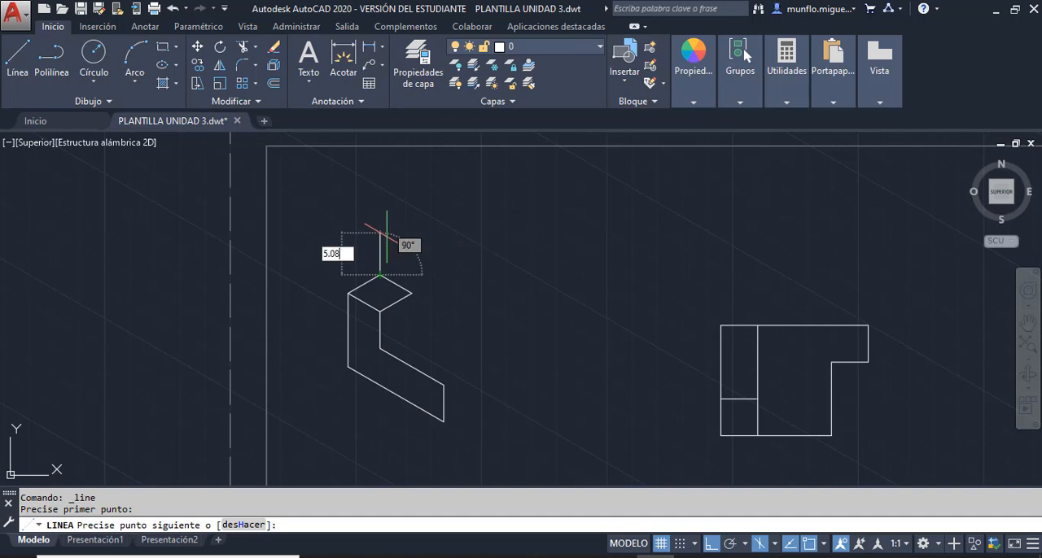
{"action": "type", "text": ".08"}
{"action": "key", "text": "Return"}
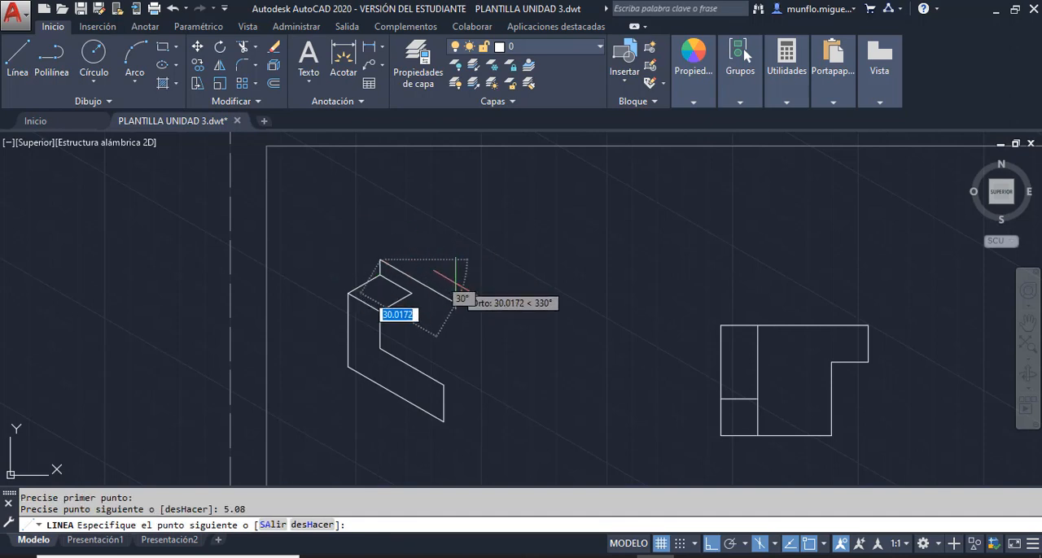
{"action": "type", "text": "12.7"}
{"action": "key", "text": "Return"}
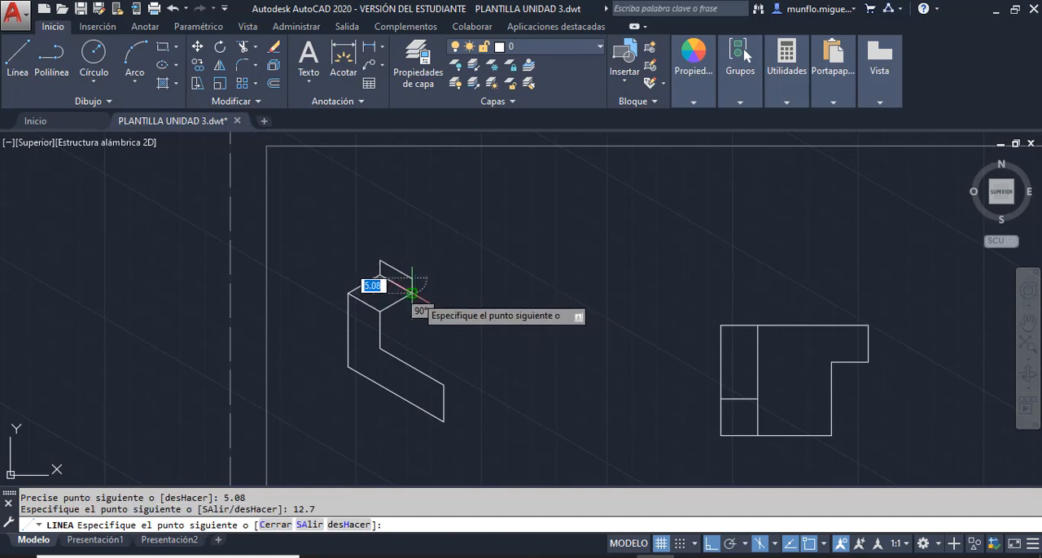
{"action": "key", "text": "Escape"}
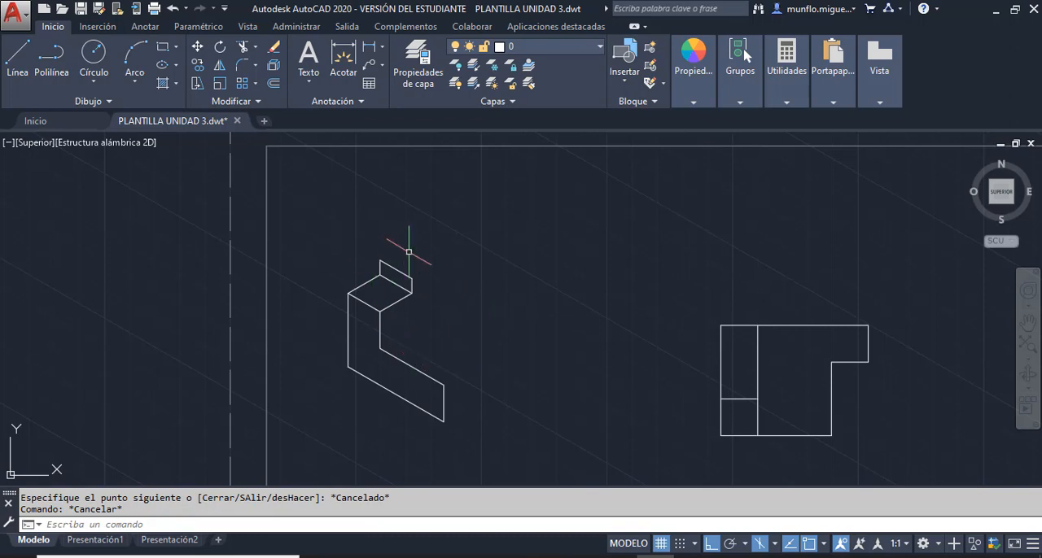
- On the top isoplane, draw the upper face from the riser's top left corner: 25.4 at 30°, 12.7 at 330°, and back to the riser
{"action": "key", "text": "F5"}
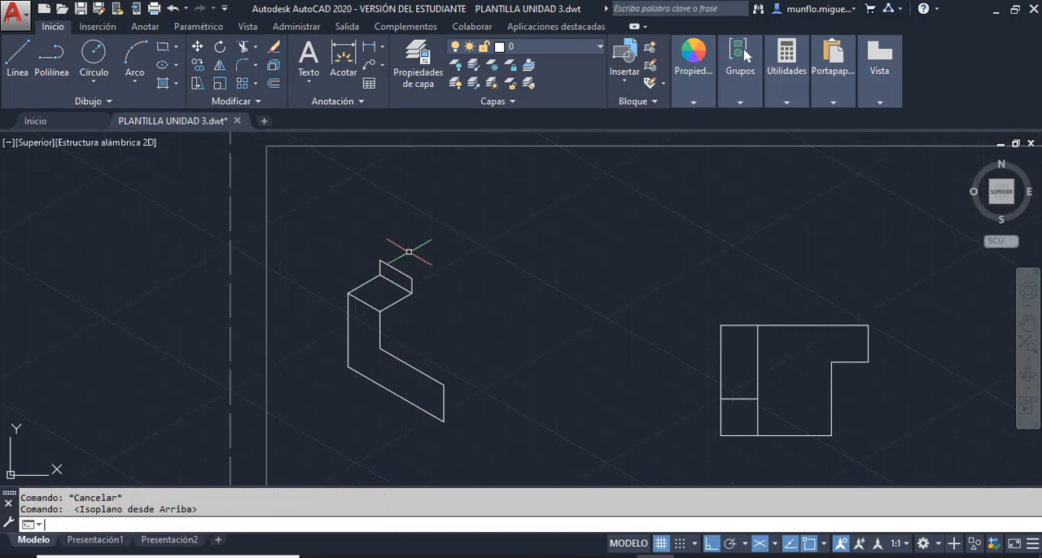
{"action": "left_click", "coordinate": [27, 73]}
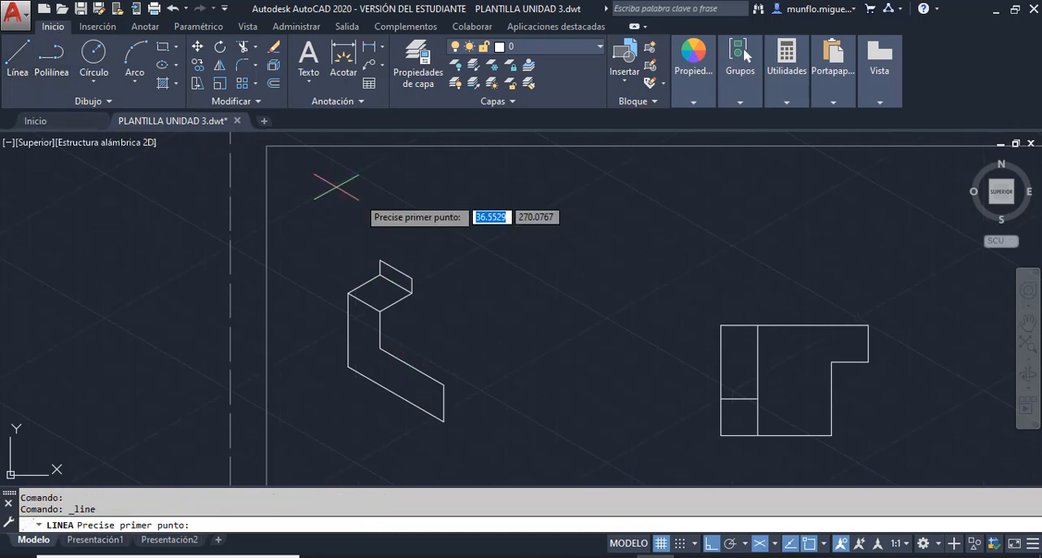
{"action": "left_click", "coordinate": [379, 260]}
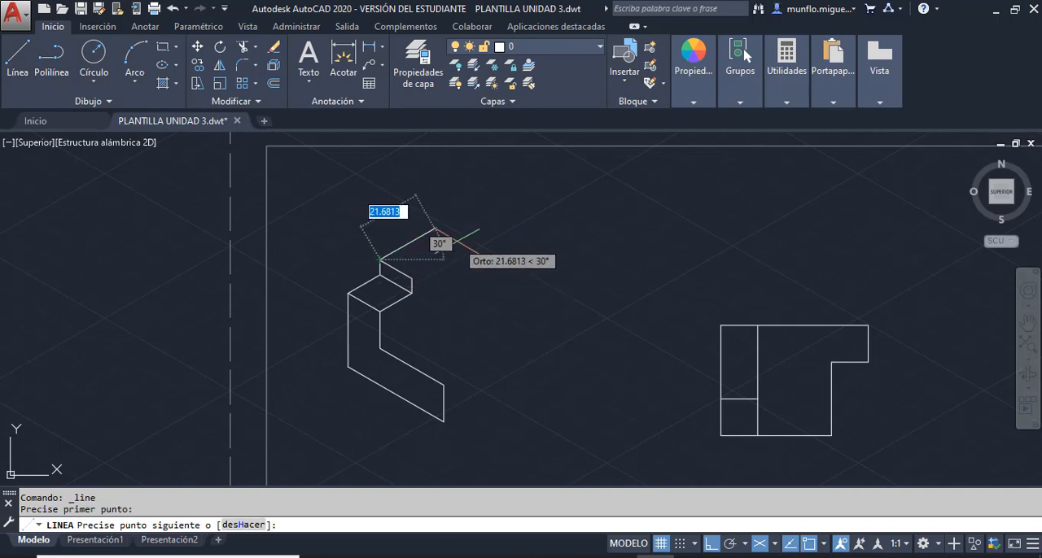
{"action": "type", "text": "25.4"}
{"action": "key", "text": "Return"}
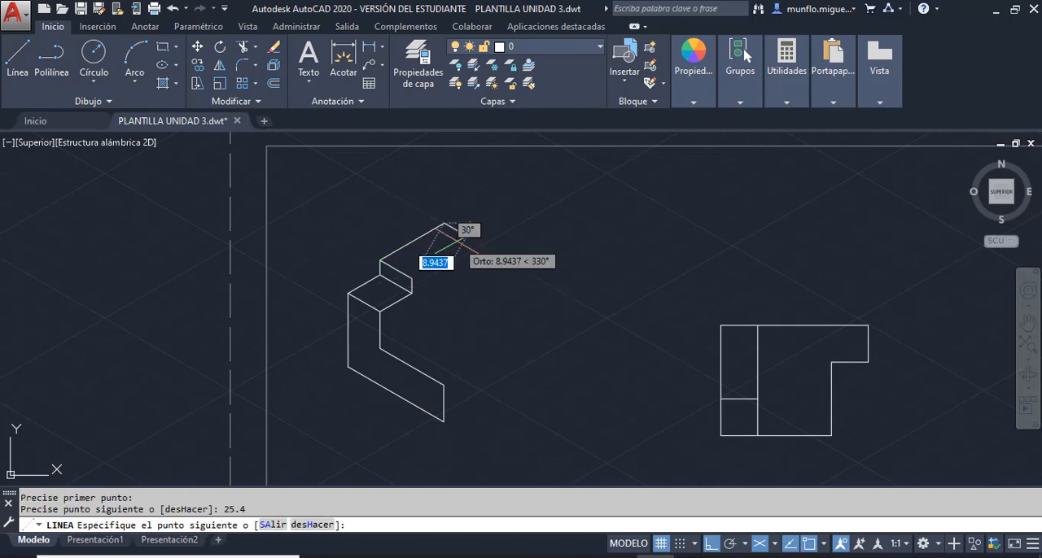
{"action": "type", "text": "12."}
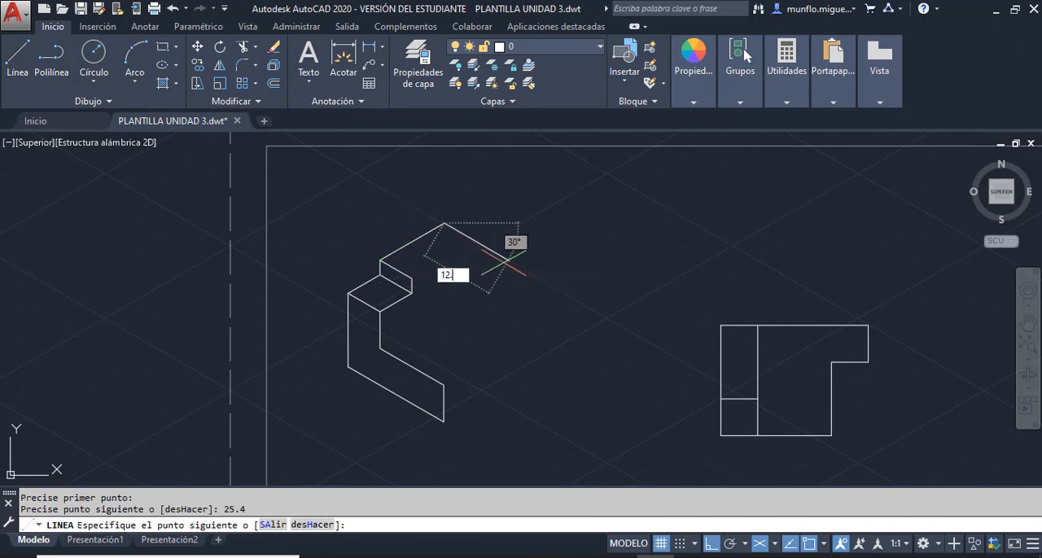
{"action": "type", "text": "7"}
{"action": "key", "text": "Return"}
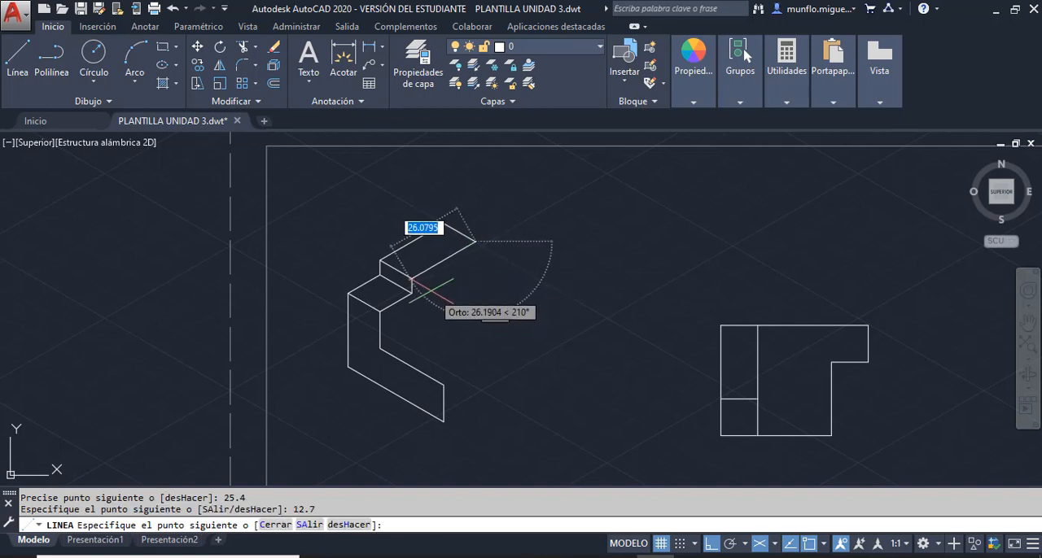
{"action": "key", "text": "Escape"}
{"action": "key", "text": "Escape"}
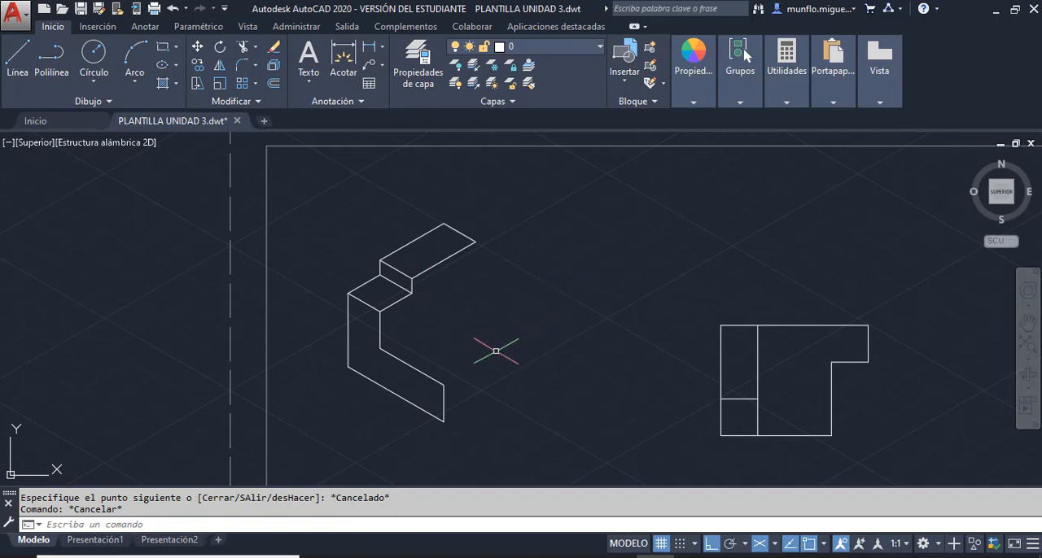
- Start a line at the L-shaped face's inner corner, running along the 30° isometric direction
{"action": "left_click", "coordinate": [23, 71]}
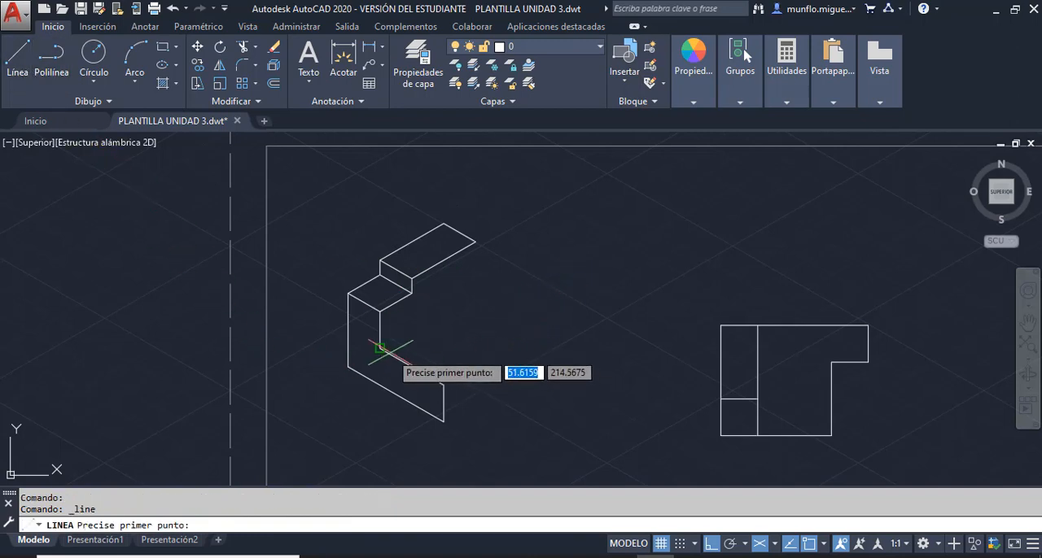
{"action": "left_click", "coordinate": [380, 349]}
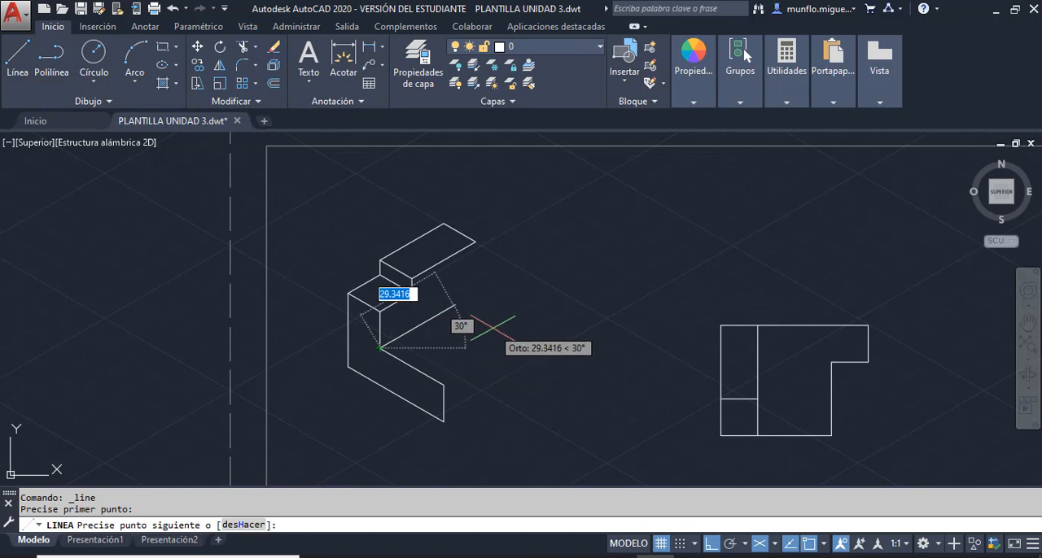
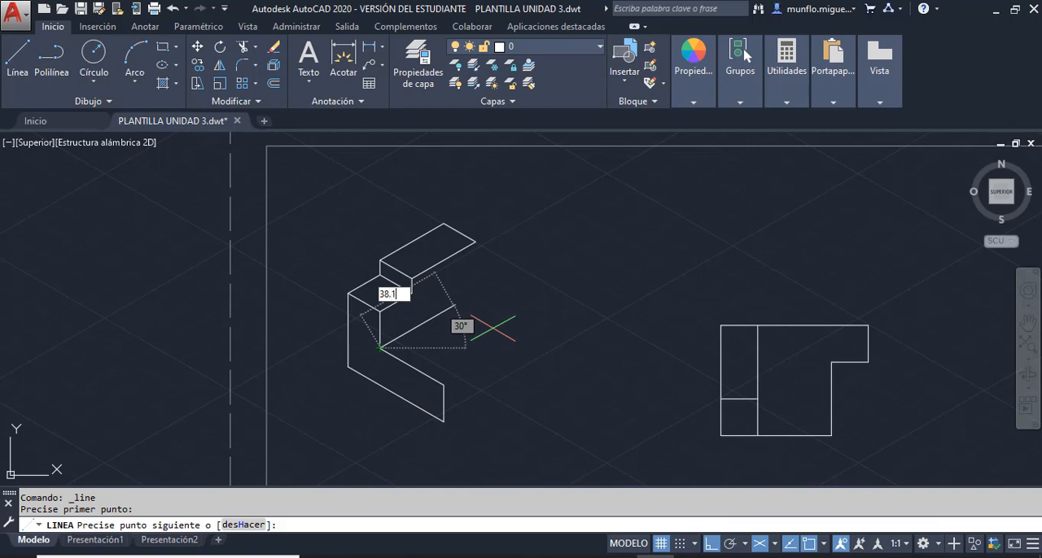
- Draw the wall's lower edge 38.1 long at 30° and its vertical edge up to the upper face's right corner
{"action": "key", "text": "Return"}
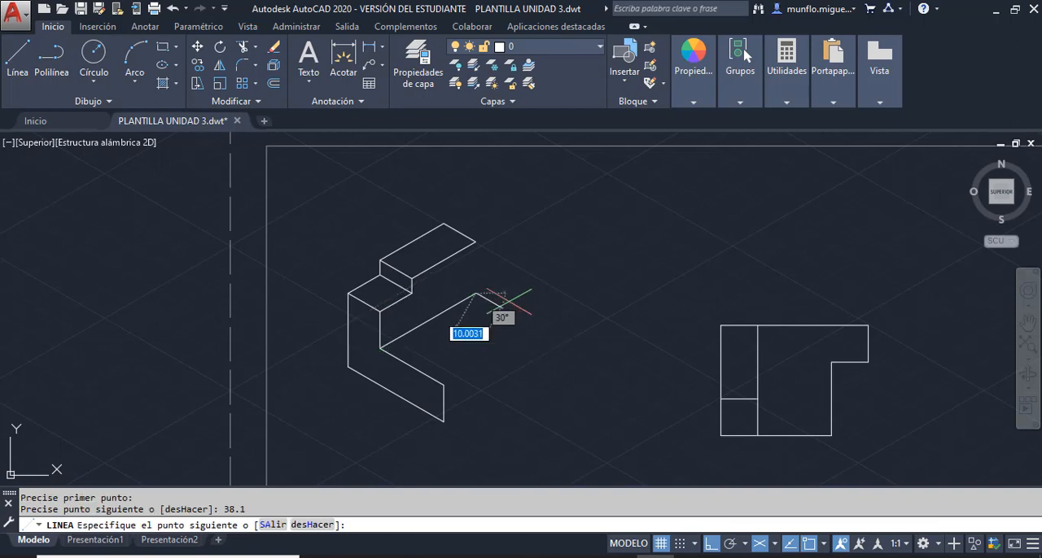
{"action": "left_click", "coordinate": [477, 242]}
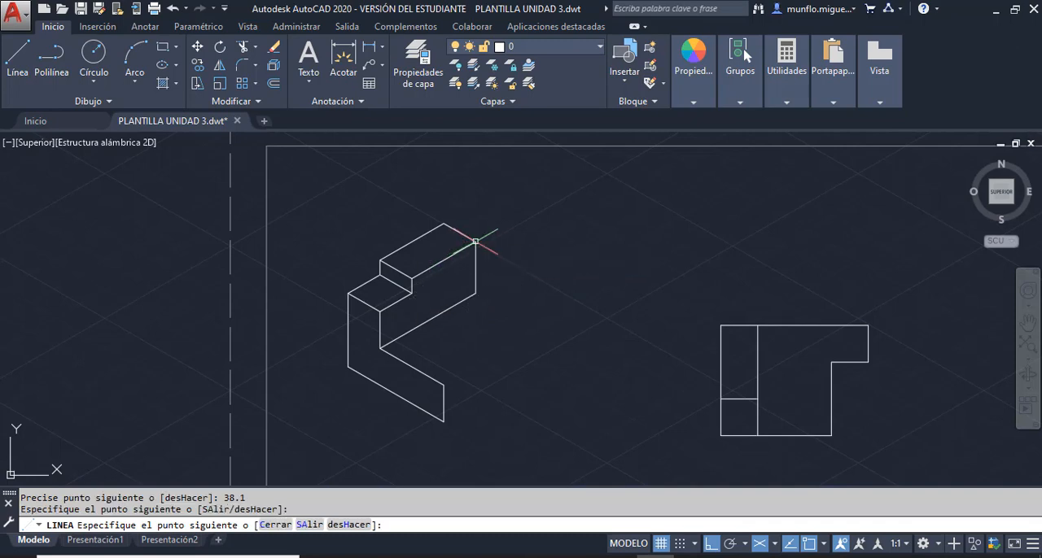
{"action": "key", "text": "Escape"}
- Draw the base's top face from the L-shaped face's front upper corner: 25.4 at 30°, 12.7 at 330°, 12.7 at 30°, closing at the wall's lower corner
{"action": "left_click", "coordinate": [18, 57]}
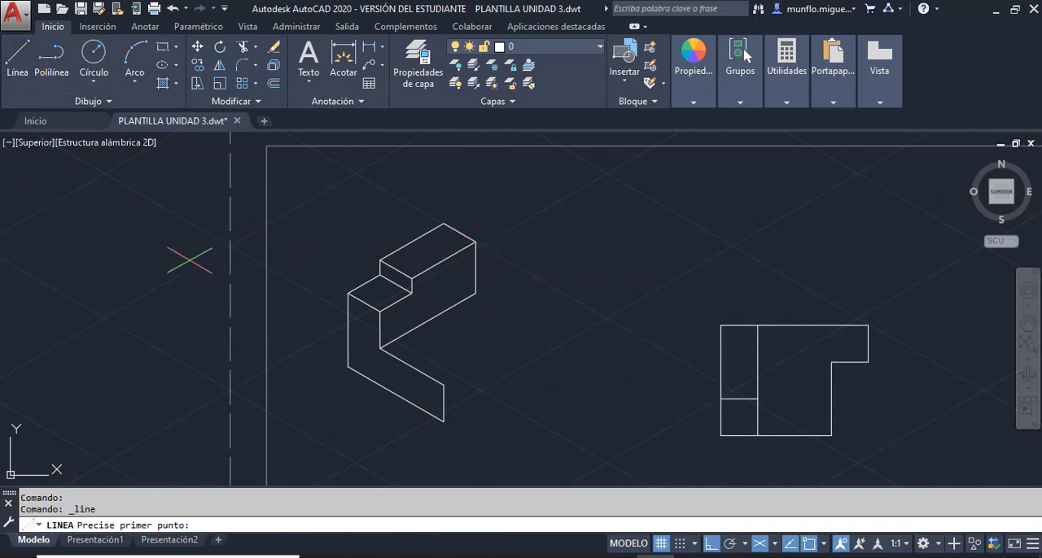
{"action": "left_click", "coordinate": [444, 385]}
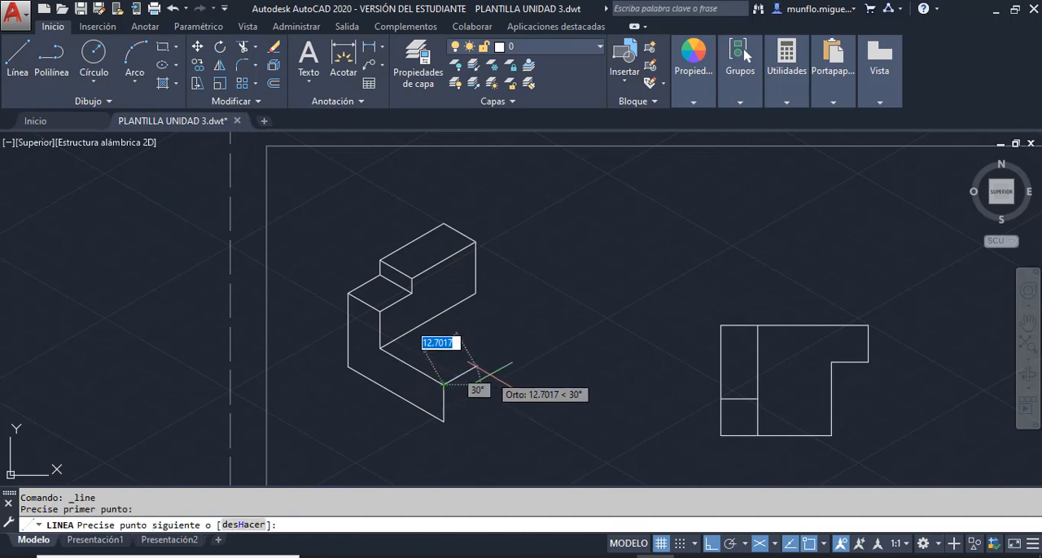
{"action": "type", "text": "25.4"}
{"action": "key", "text": "Return"}
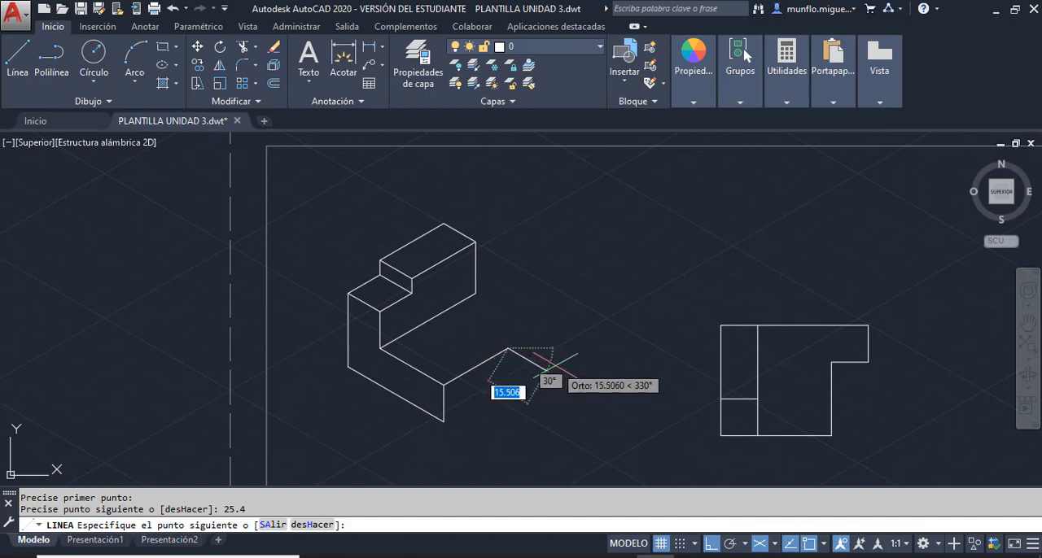
{"action": "type", "text": "1"}
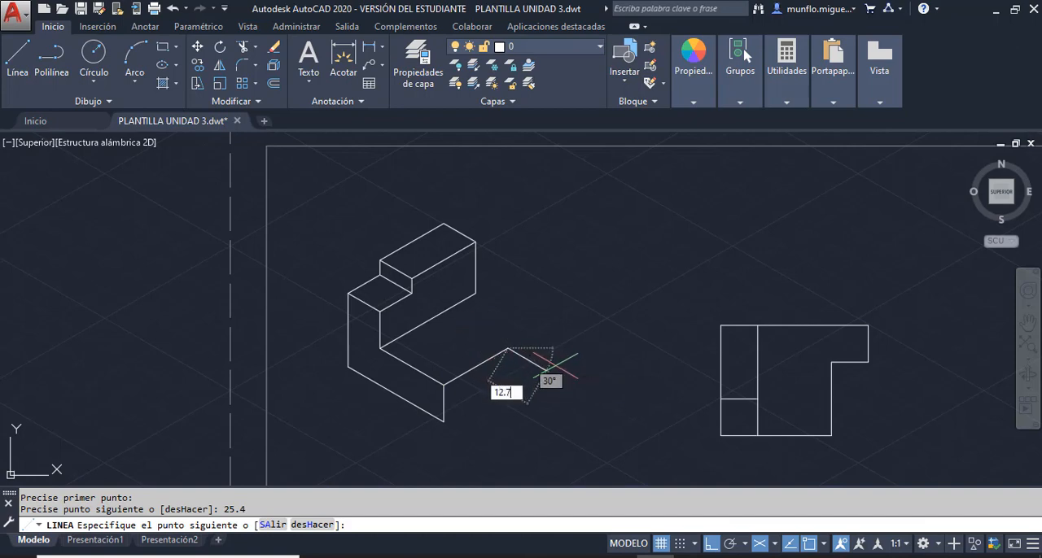
{"action": "type", "text": "2.7"}
{"action": "key", "text": "Return"}
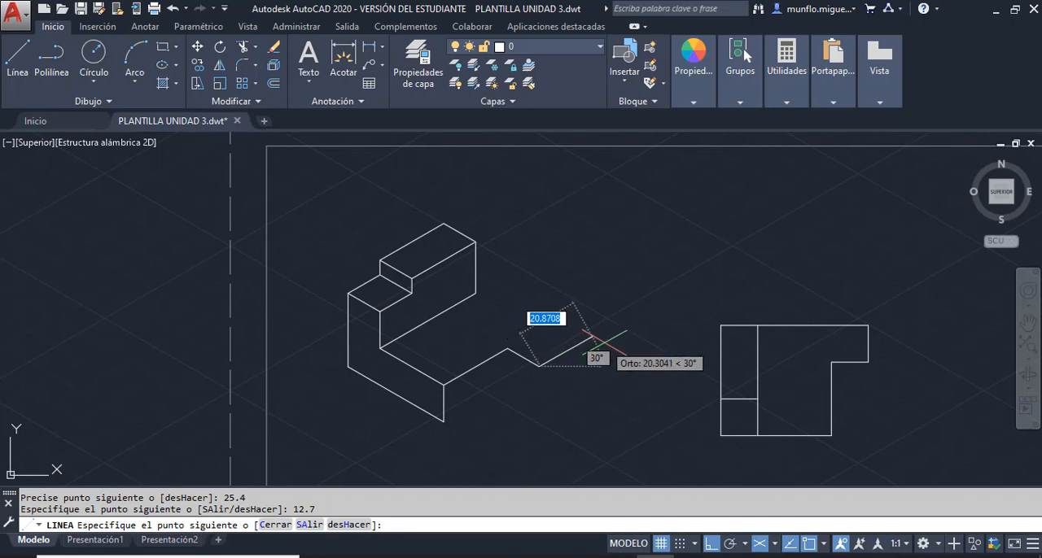
{"action": "type", "text": "12"}
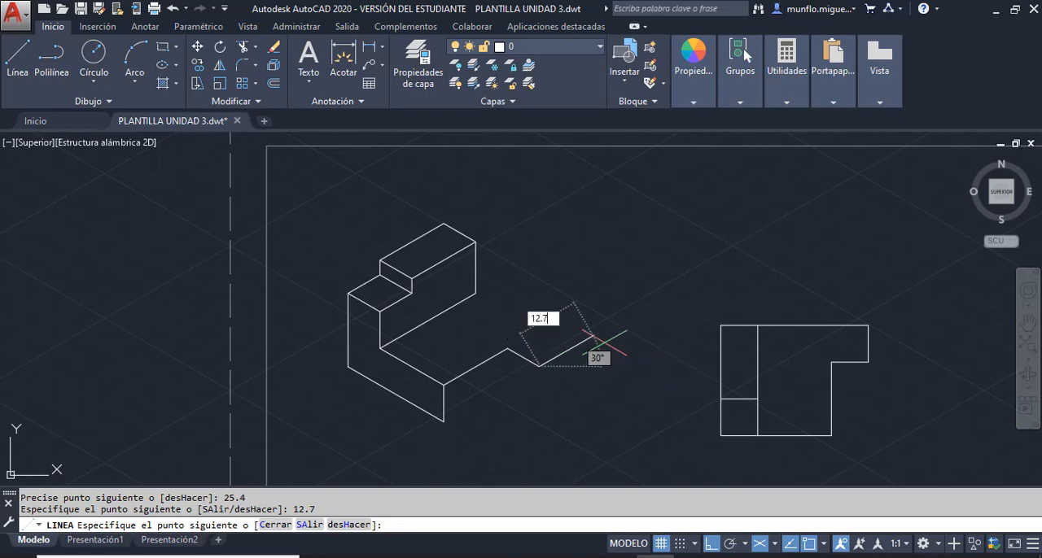
{"action": "type", "text": ".7"}
{"action": "key", "text": "Return"}
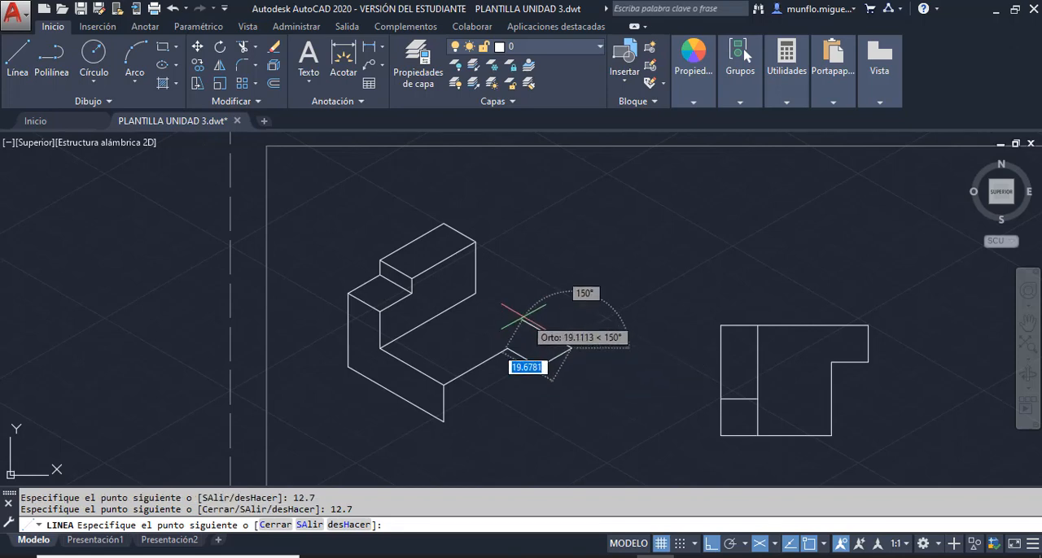
{"action": "key", "text": "Escape"}
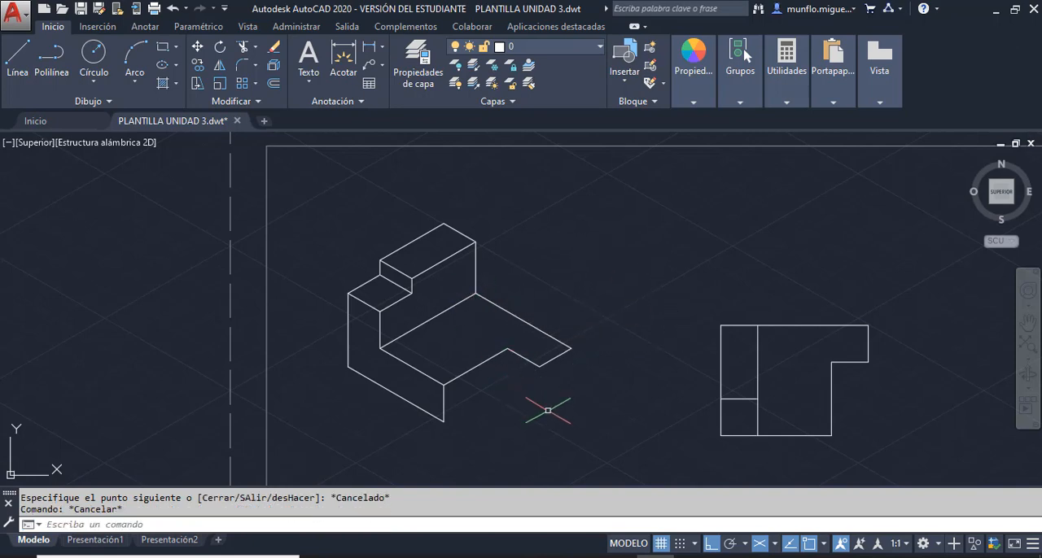
- On the right isoplane, draw the tab's end face from its right top corner: 12.7 down, 12.7 at 210°, and up to the top face
{"action": "key", "text": "F5"}
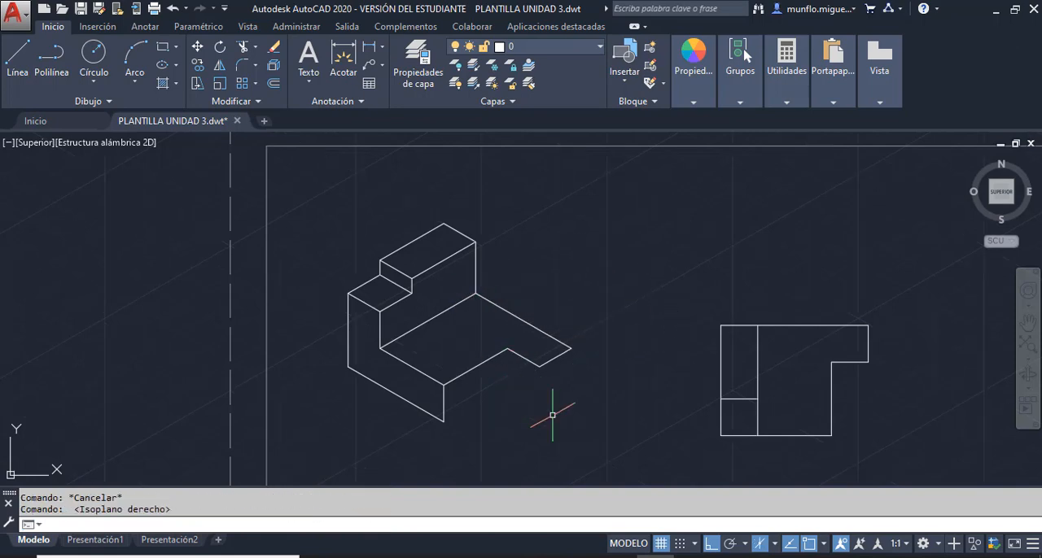
{"action": "left_click", "coordinate": [20, 59]}
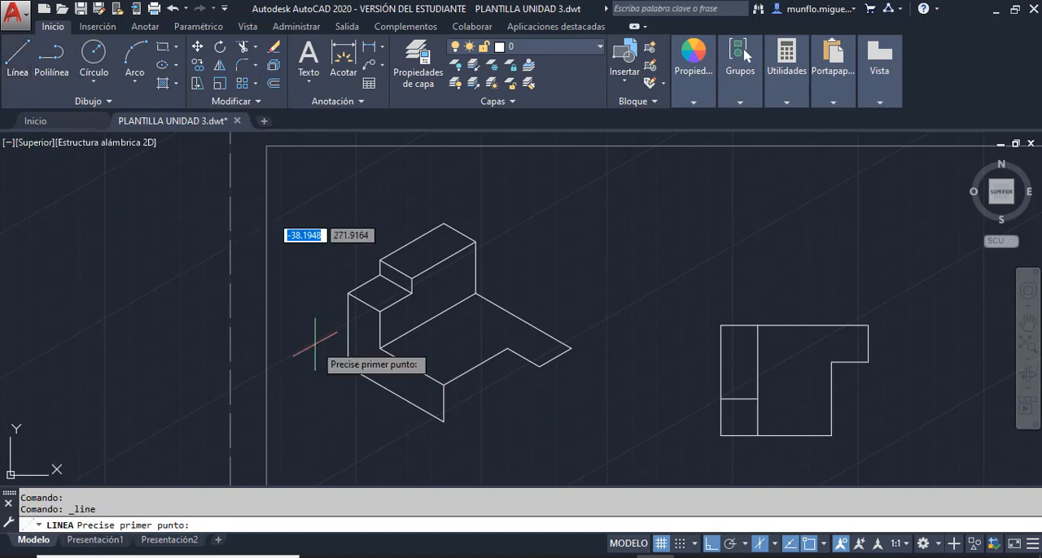
{"action": "left_click", "coordinate": [570, 348]}
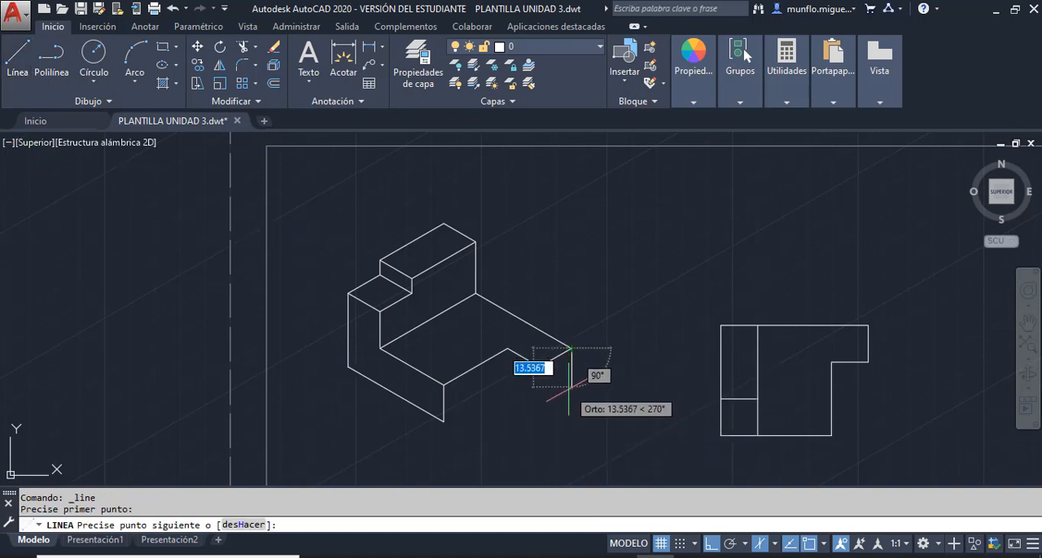
{"action": "type", "text": "12.7"}
{"action": "key", "text": "Return"}
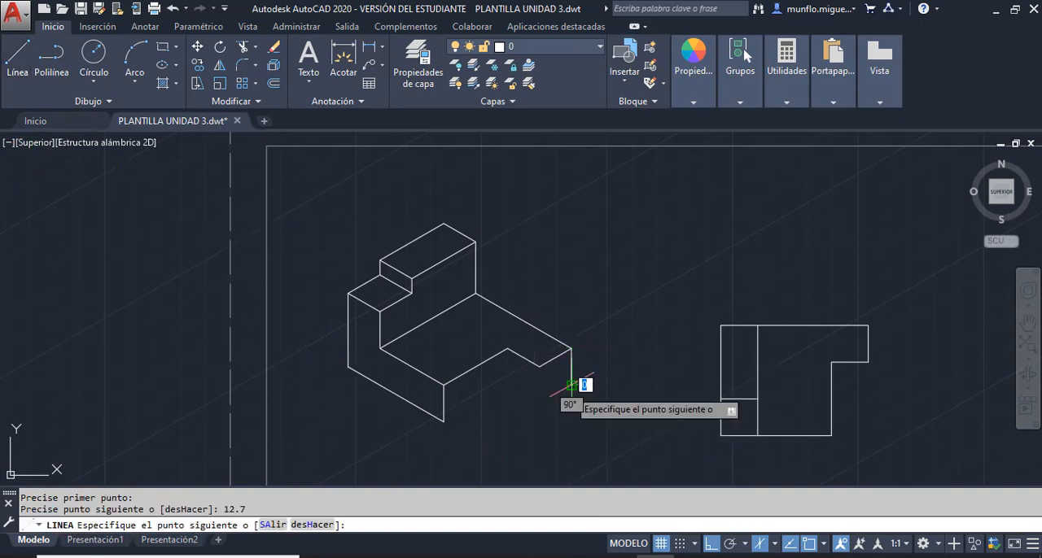
{"action": "type", "text": "12"}
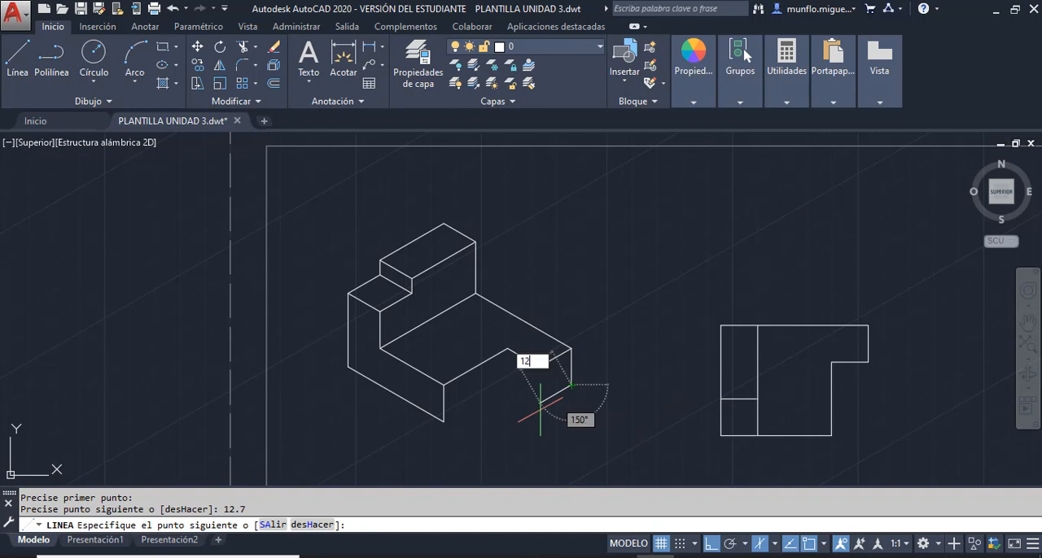
{"action": "type", "text": ".7"}
{"action": "key", "text": "Return"}
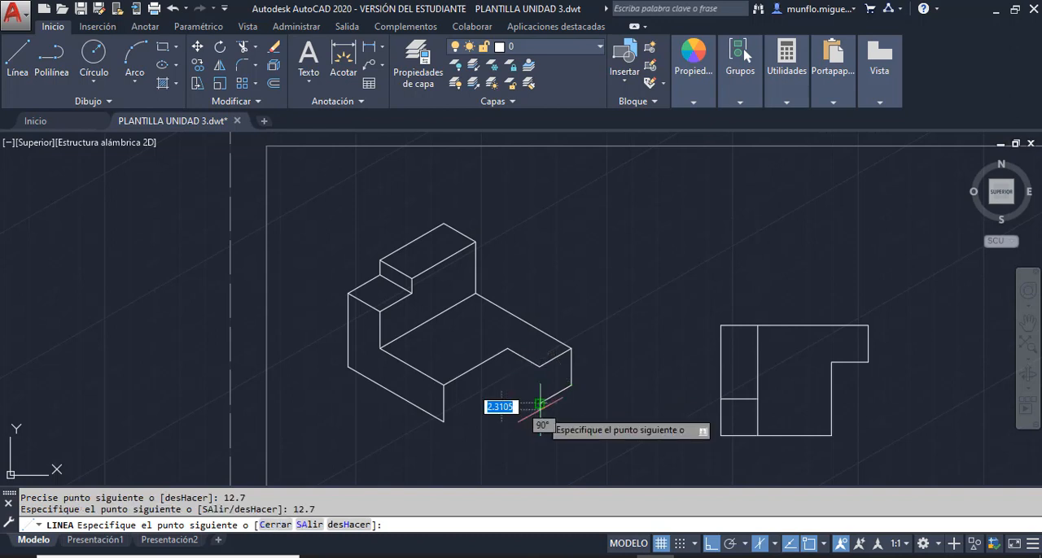
{"action": "left_click", "coordinate": [539, 365]}
{"action": "key", "text": "Escape"}
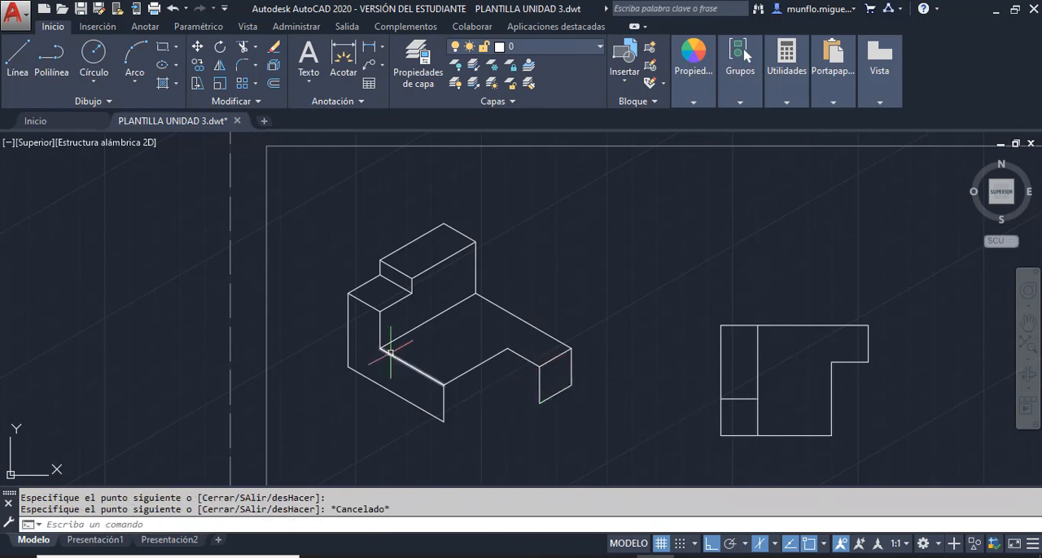
- Draw the base's front-right face from the notch's inner corner: 12.7 down and back to the L-shaped face's lower front corner
{"action": "left_click", "coordinate": [23, 61]}
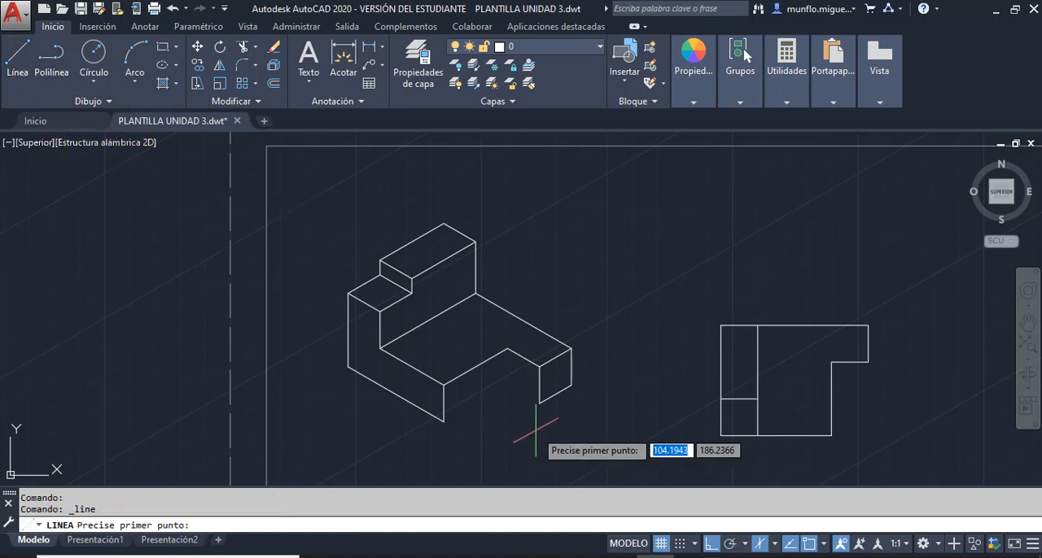
{"action": "left_click", "coordinate": [507, 350]}
{"action": "type", "text": "12.7"}
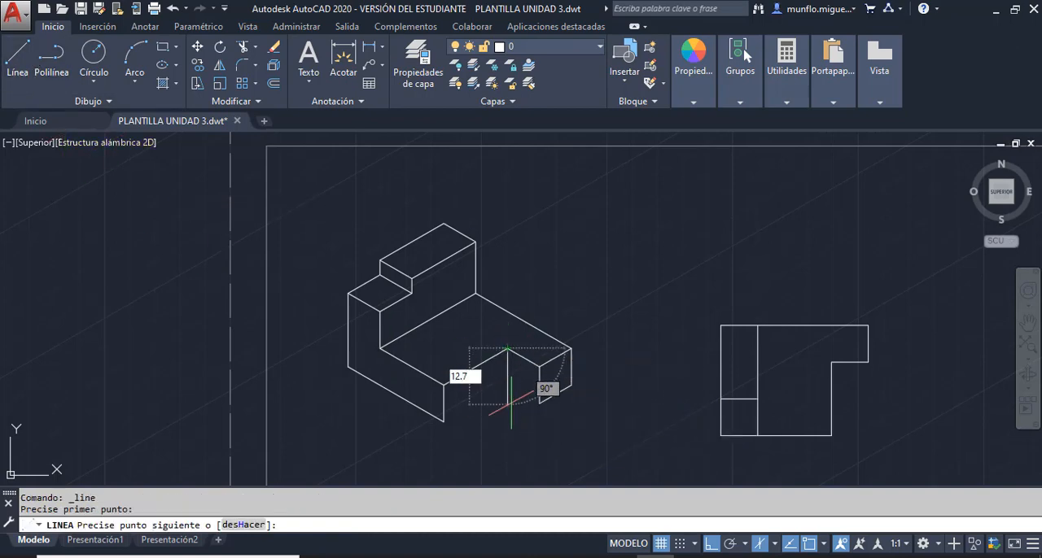
{"action": "key", "text": "Return"}
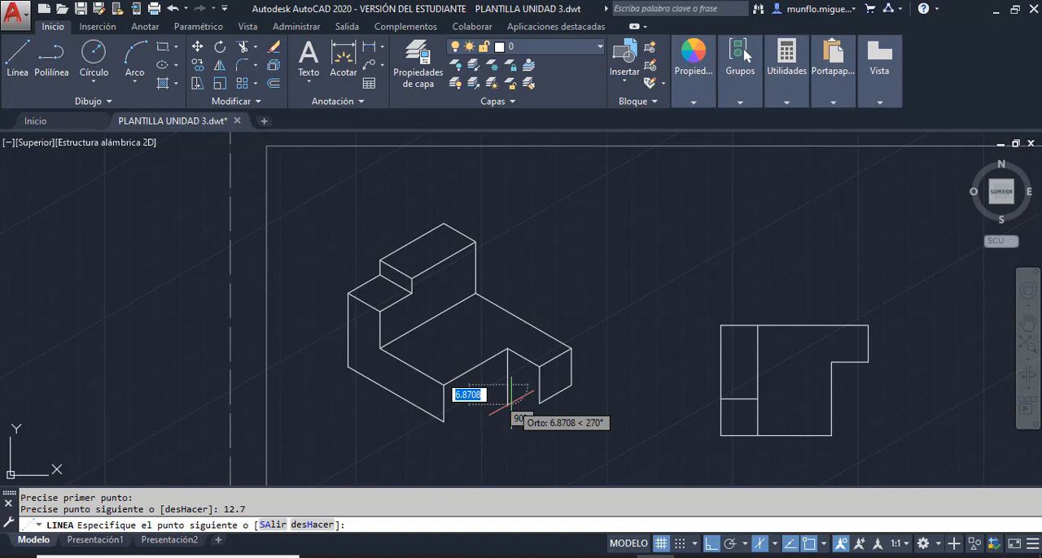
{"action": "left_click", "coordinate": [444, 420]}
{"action": "key", "text": "Escape"}
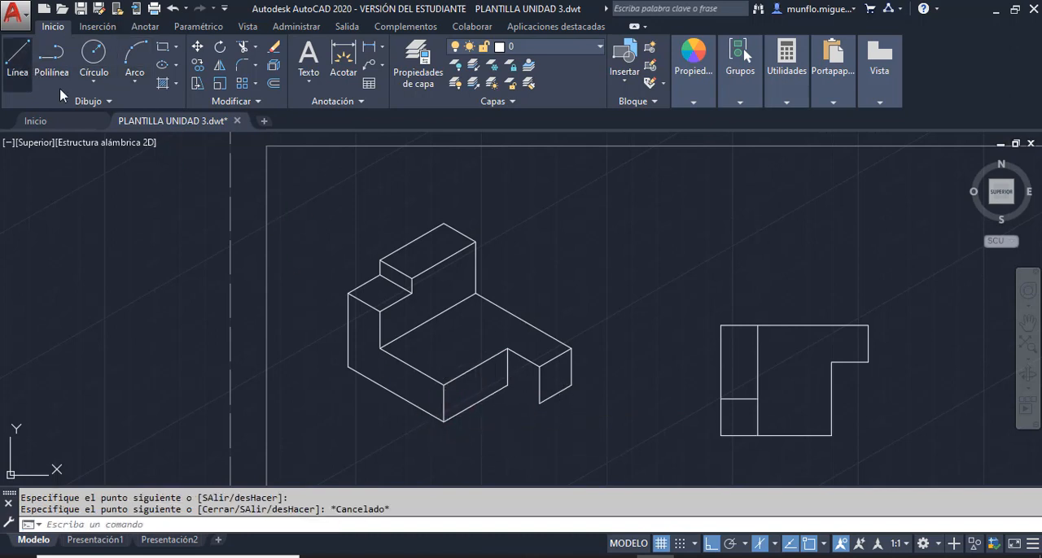
- Close the notch face with a line from its inner lower corner to the tab's lower front corner
{"action": "left_click", "coordinate": [17, 57]}
{"action": "left_click", "coordinate": [507, 385]}
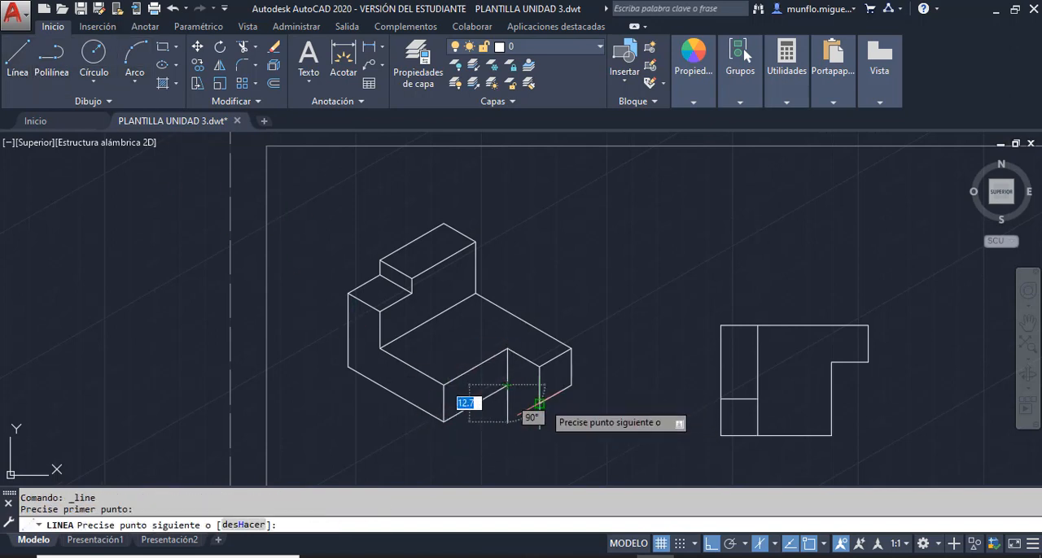
{"action": "left_click", "coordinate": [539, 403]}
{"action": "key", "text": "Escape"}
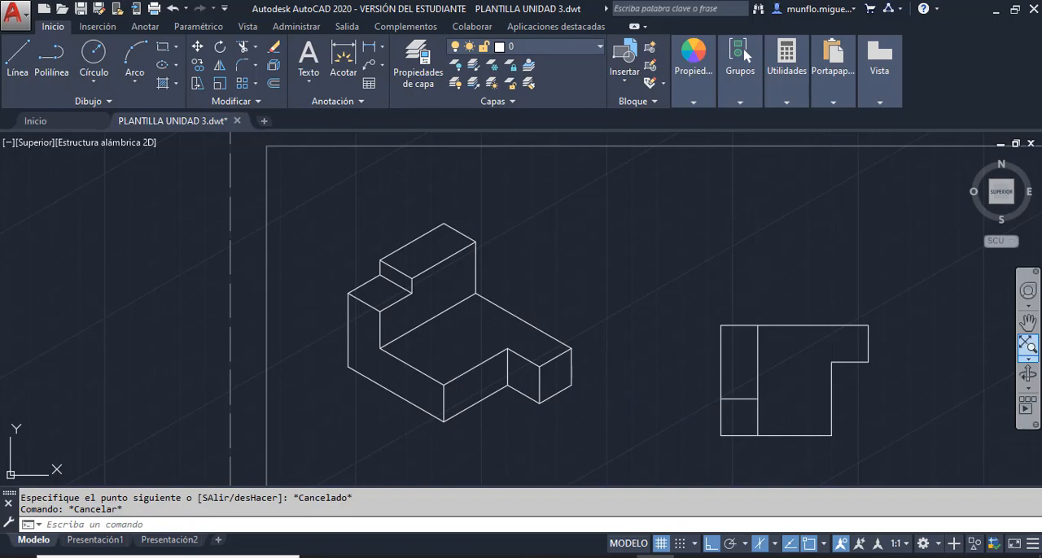
- Check the part's dimensioned isometric figure in the Acrobat textbook PDF and return to the AutoCAD drawing
{"action": "left_click_drag", "start_coordinate": [1041, 42], "coordinate": [637, 24]}
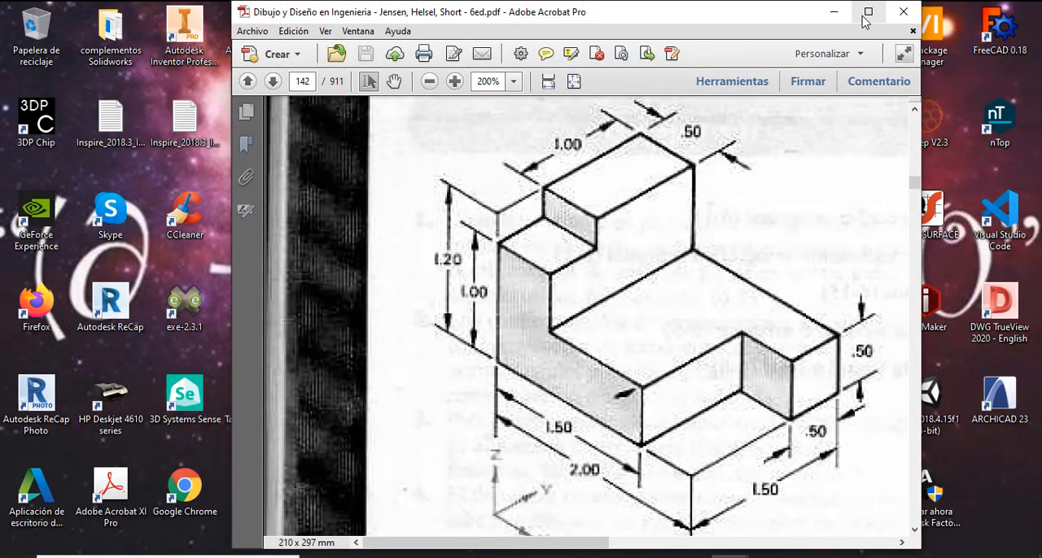
{"action": "left_click", "coordinate": [864, 21]}
{"action": "left_click", "coordinate": [959, 11]}
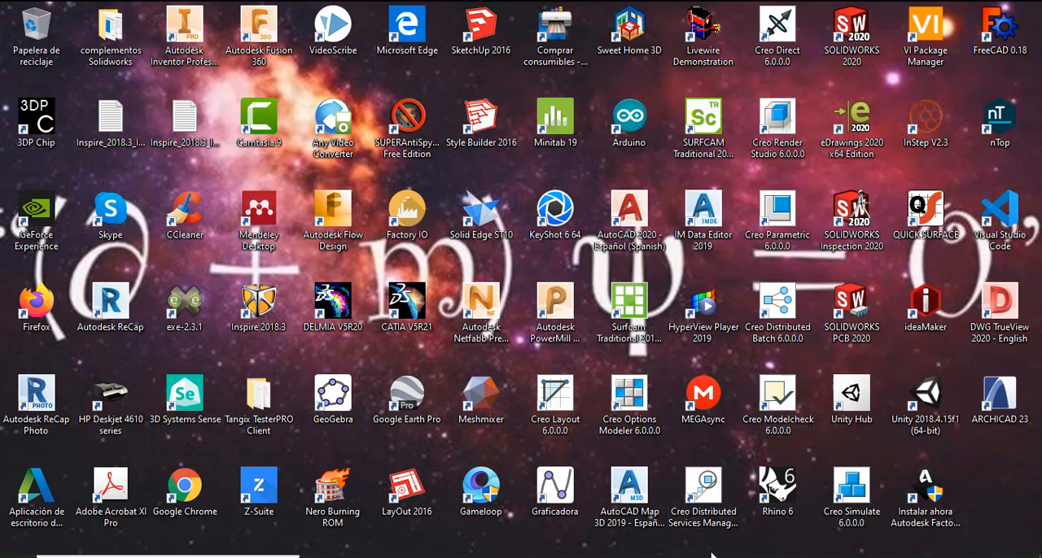
{"action": "left_click", "coordinate": [655, 556]}
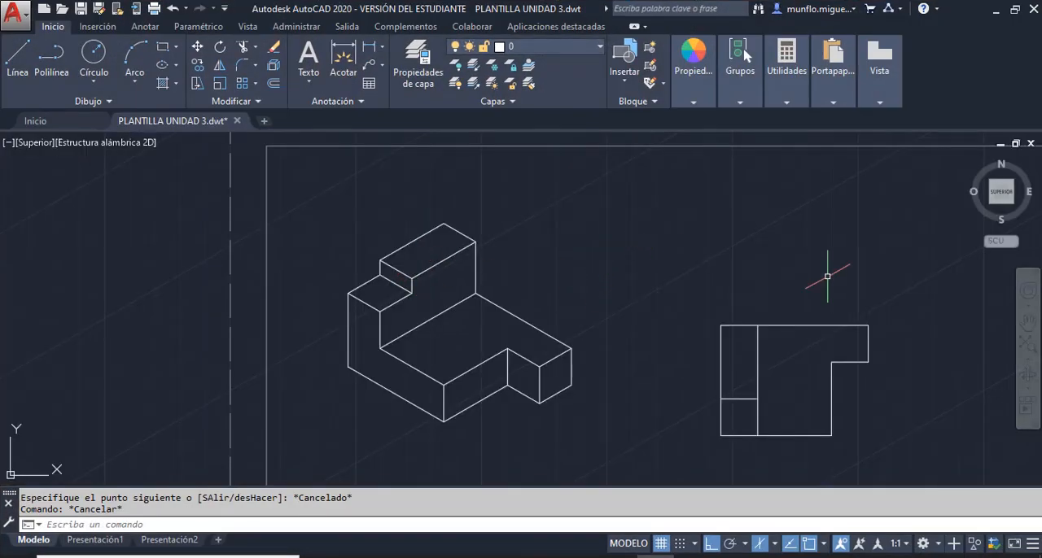
{"action": "left_click", "coordinate": [1026, 345]}
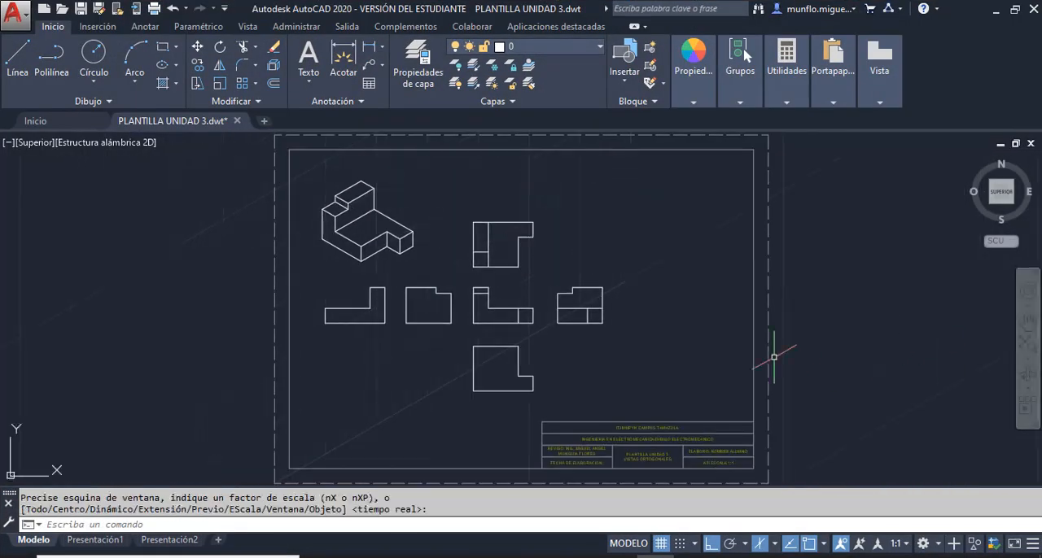
{"action": "scroll", "coordinate": [521, 328], "scroll_direction": "up", "scroll_amount": 2}
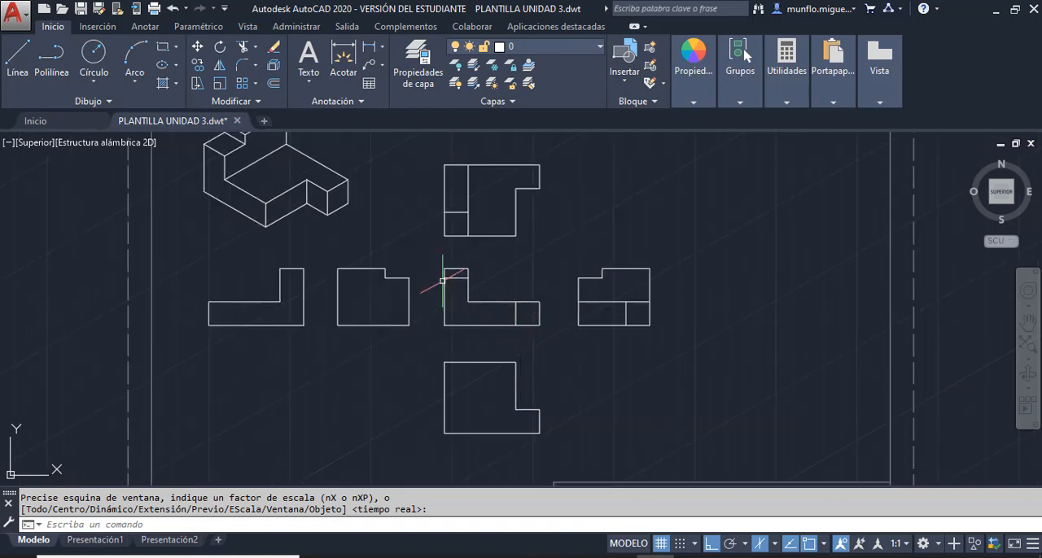
{"action": "scroll", "coordinate": [562, 313], "scroll_direction": "up", "scroll_amount": 2}
{"action": "scroll", "coordinate": [556, 322], "scroll_direction": "down", "scroll_amount": 2}
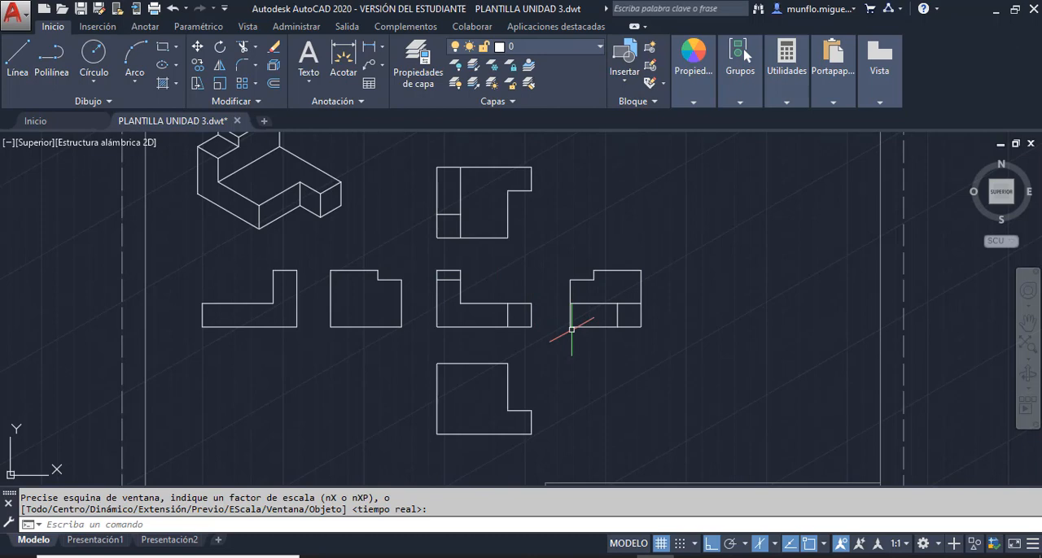
{"action": "scroll", "coordinate": [561, 329], "scroll_direction": "up", "scroll_amount": 4}
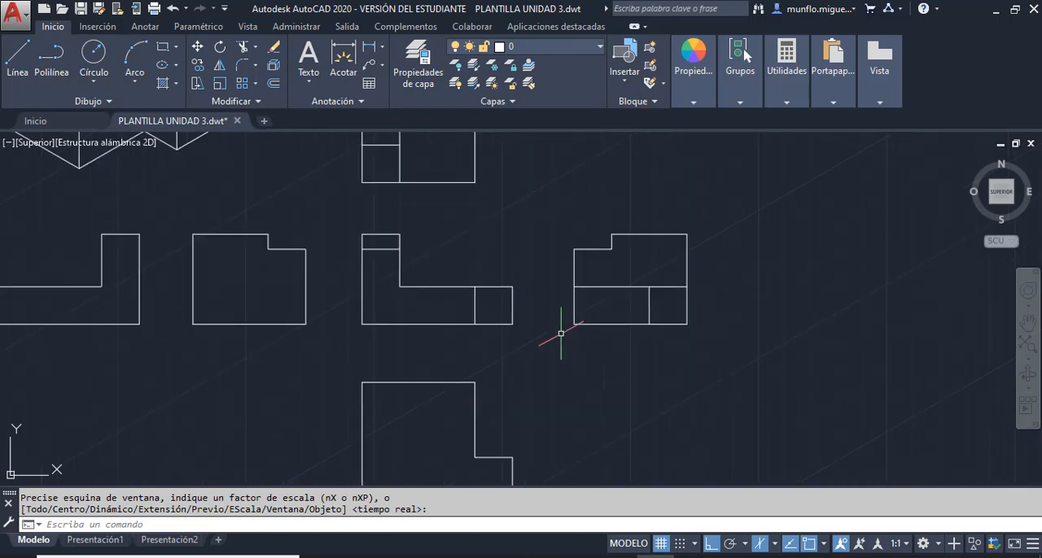
{"action": "left_click", "coordinate": [18, 55]}
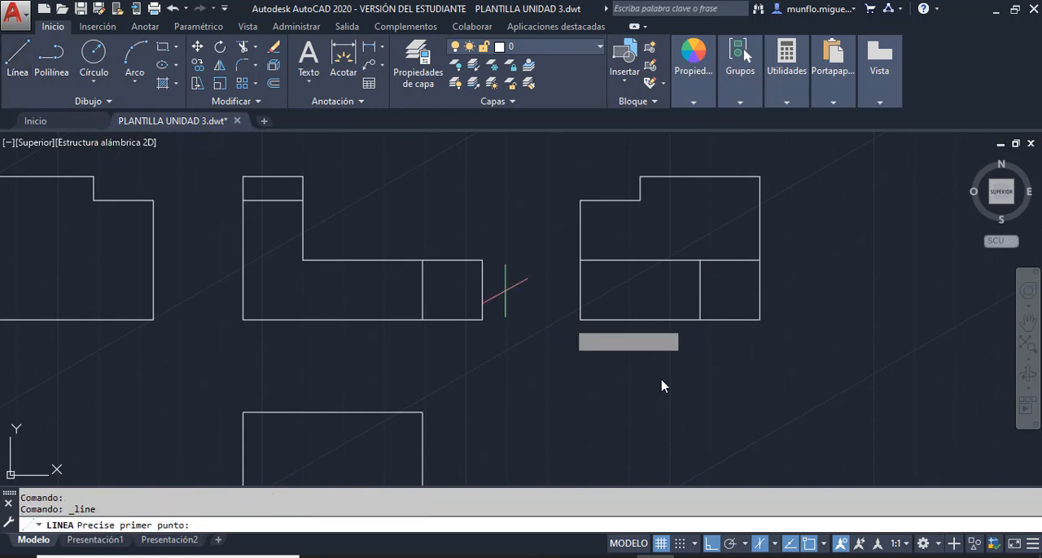
{"action": "left_click", "coordinate": [482, 319]}
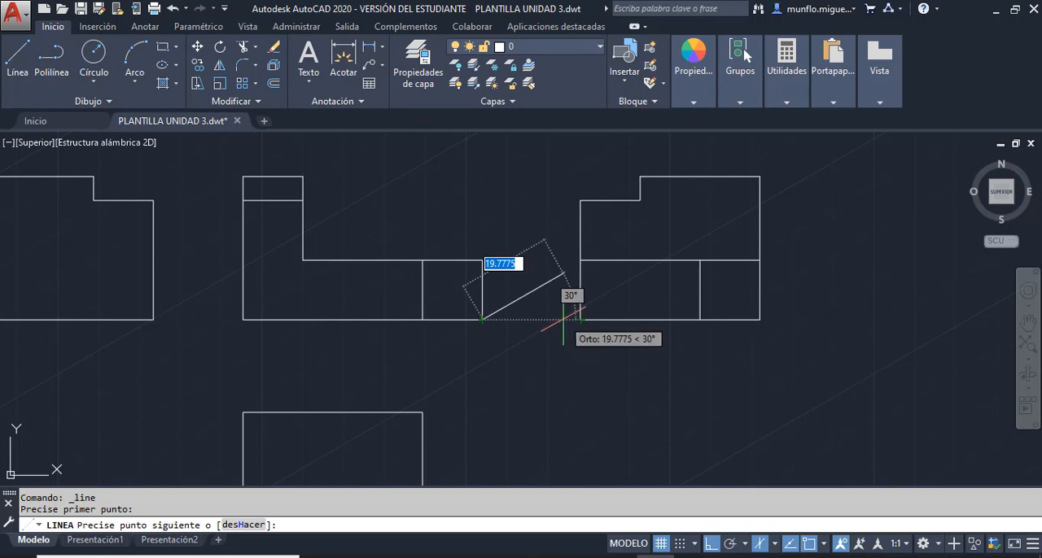
{"action": "type", "text": "2"}
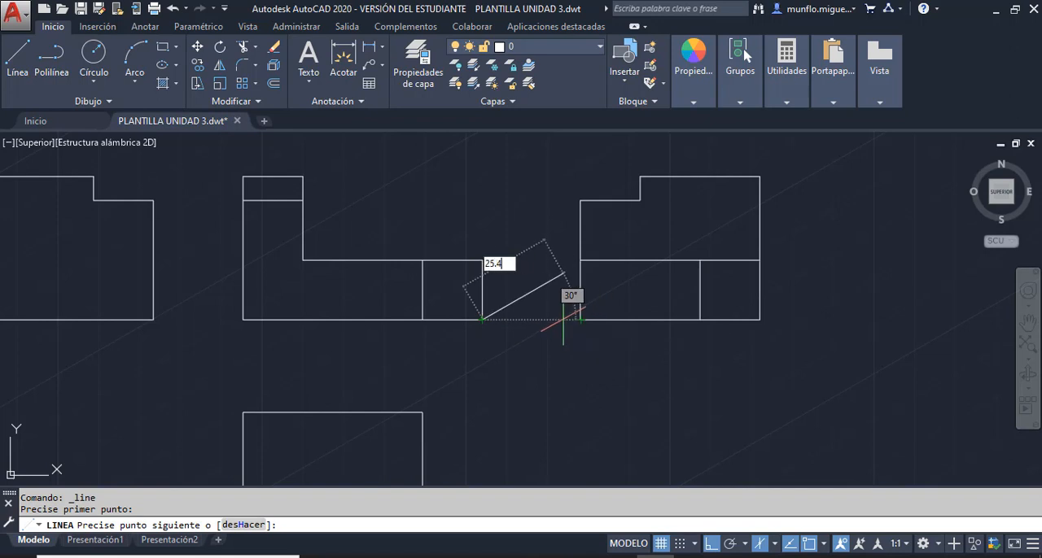
{"action": "type", "text": "5.4"}
{"action": "key", "text": "Return"}
{"action": "key", "text": "Escape"}
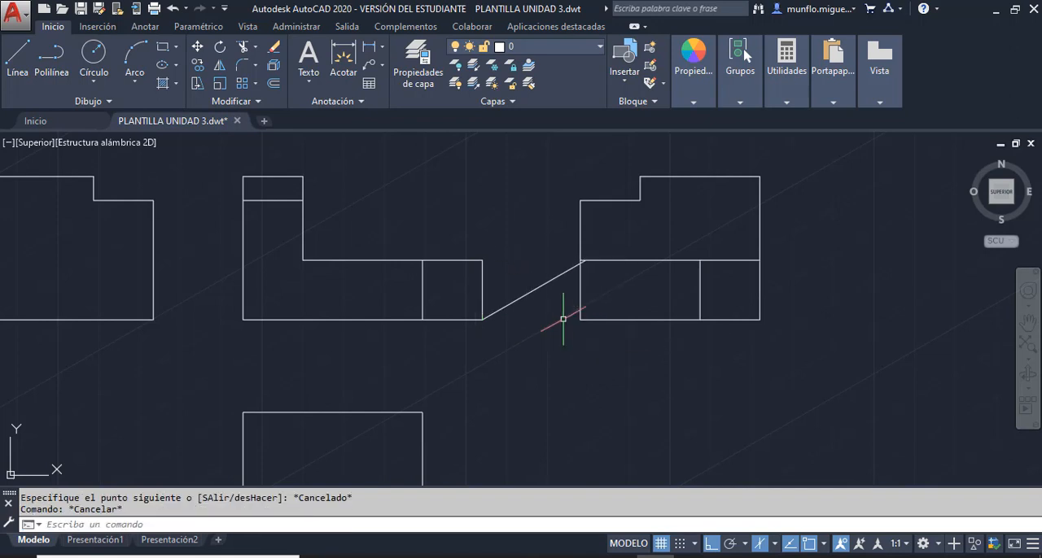
{"action": "left_click", "coordinate": [544, 282]}
{"action": "key", "text": "Delete"}
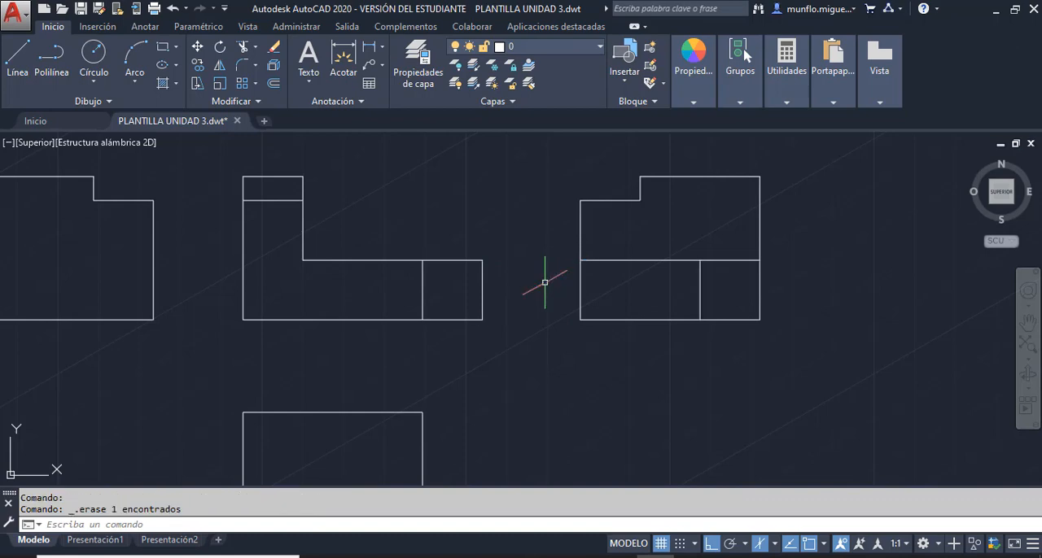
- Set the grid snap type to rectangular in the drafting settings
{"action": "right_click", "coordinate": [659, 544]}
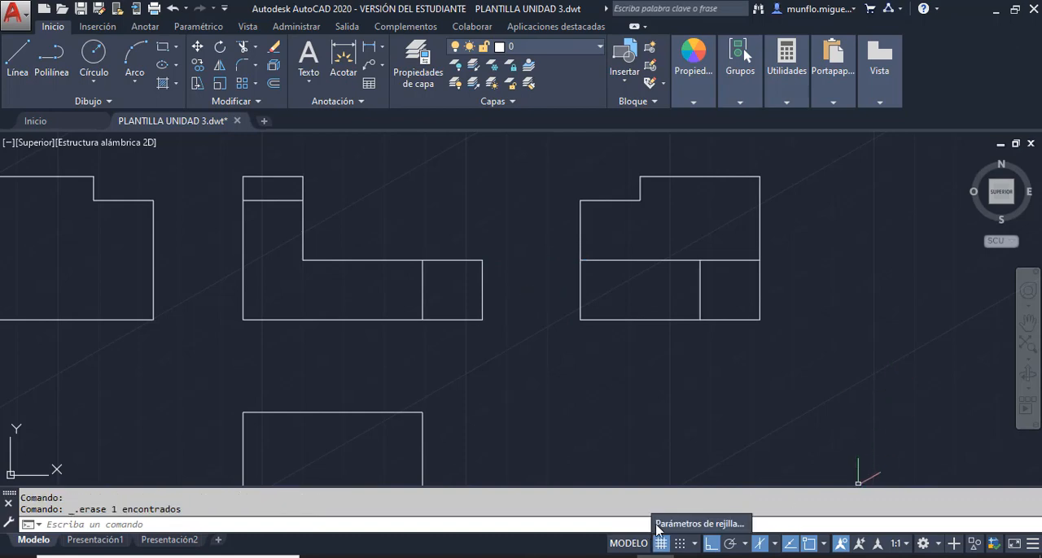
{"action": "left_click", "coordinate": [670, 529]}
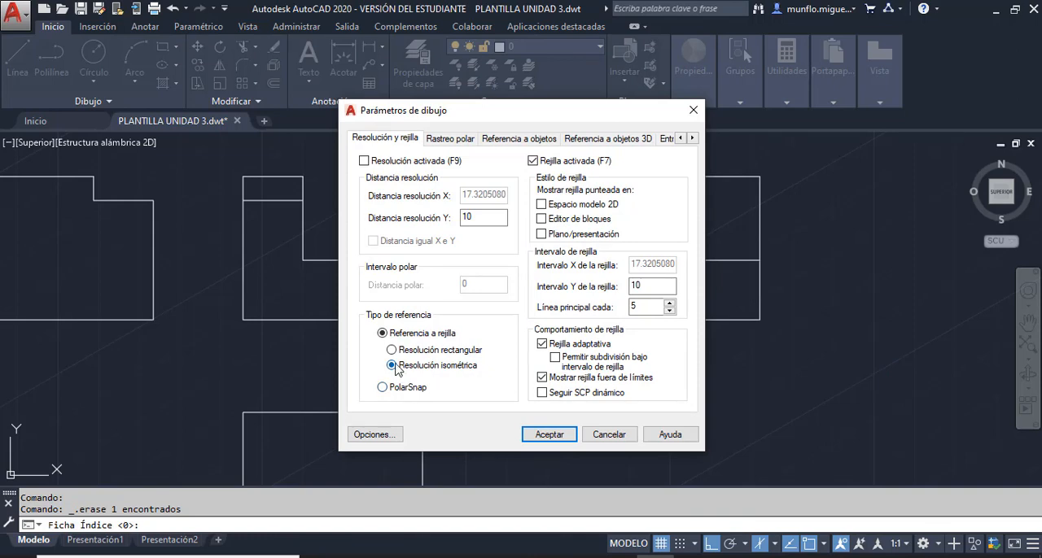
{"action": "left_click", "coordinate": [392, 350]}
{"action": "left_click", "coordinate": [546, 435]}
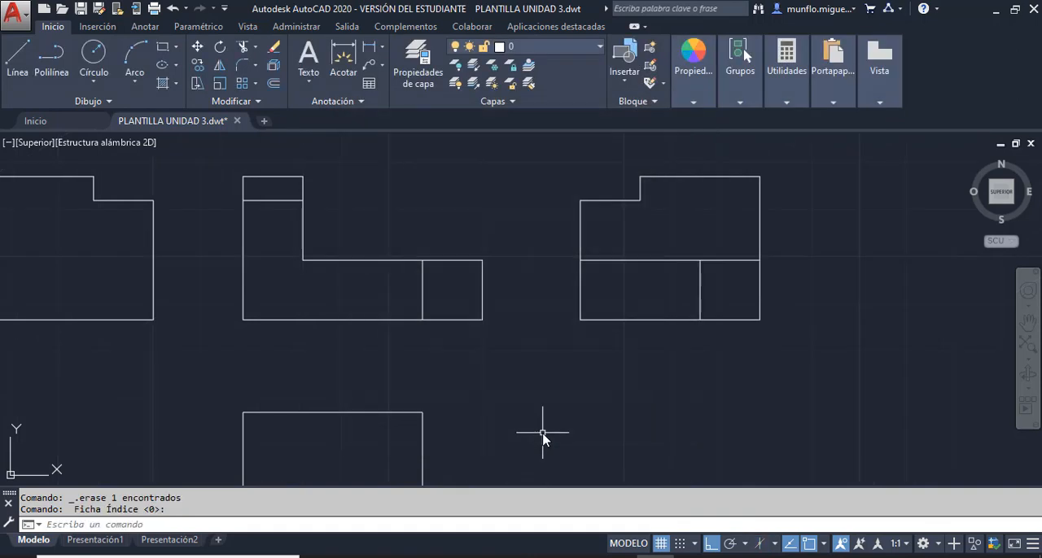
- Draw a 25.4 mm horizontal spacing line from the front view's lower right corner towards the right side view
{"action": "scroll", "coordinate": [640, 371], "scroll_direction": "down", "scroll_amount": 7}
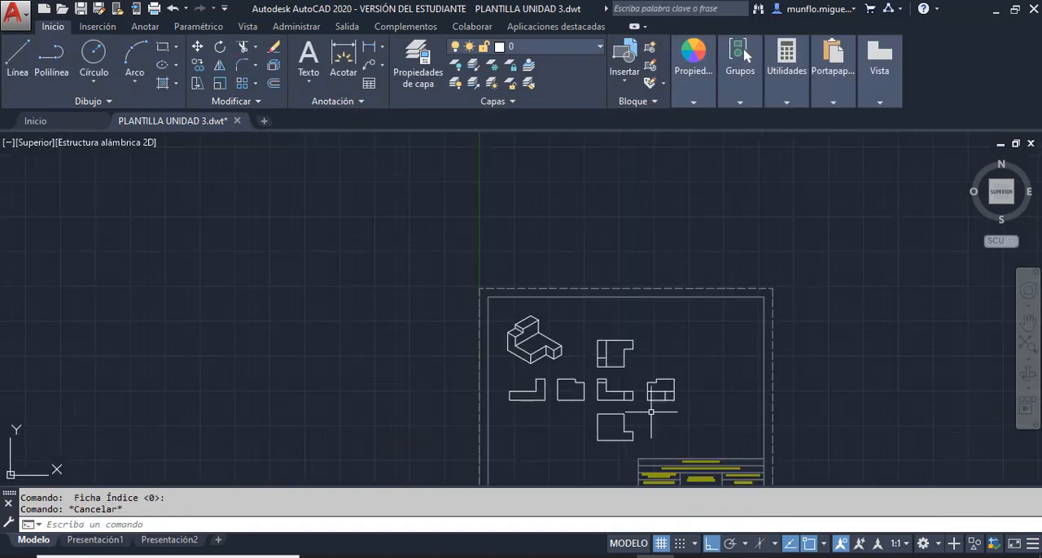
{"action": "scroll", "coordinate": [562, 380], "scroll_direction": "up", "scroll_amount": 4}
{"action": "scroll", "coordinate": [509, 295], "scroll_direction": "up", "scroll_amount": 1}
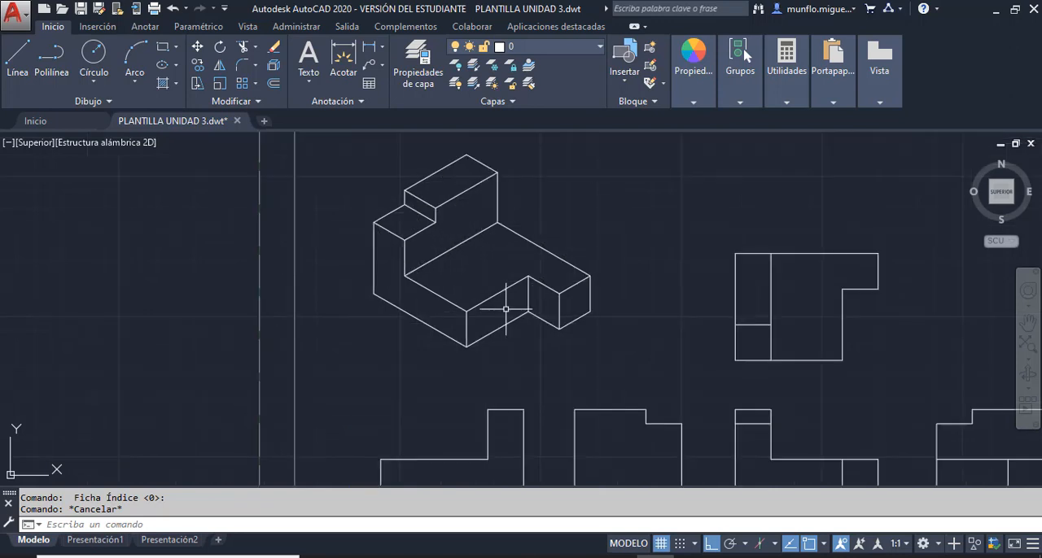
{"action": "scroll", "coordinate": [668, 380], "scroll_direction": "down", "scroll_amount": 6}
{"action": "scroll", "coordinate": [540, 300], "scroll_direction": "up", "scroll_amount": 9}
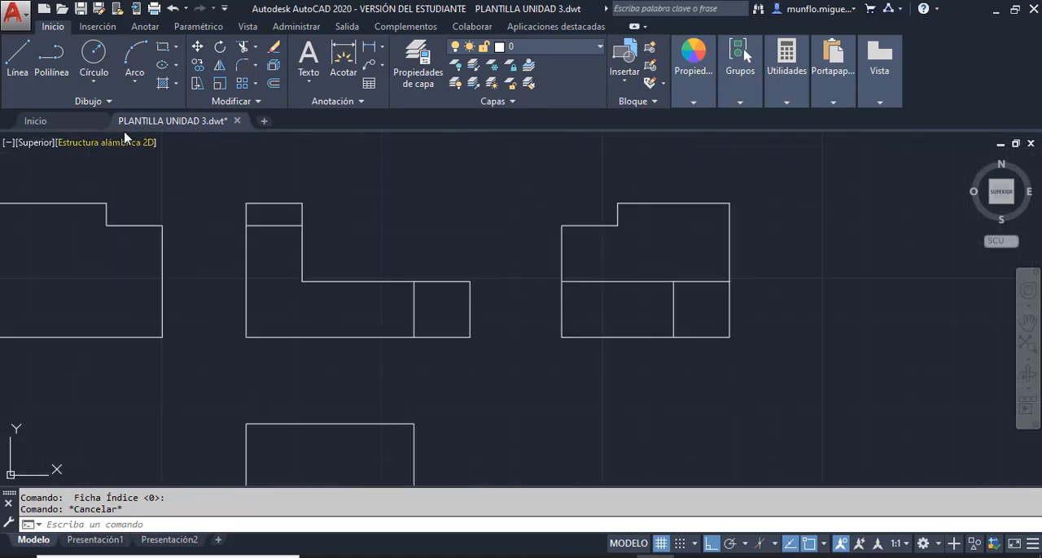
{"action": "left_click", "coordinate": [18, 57]}
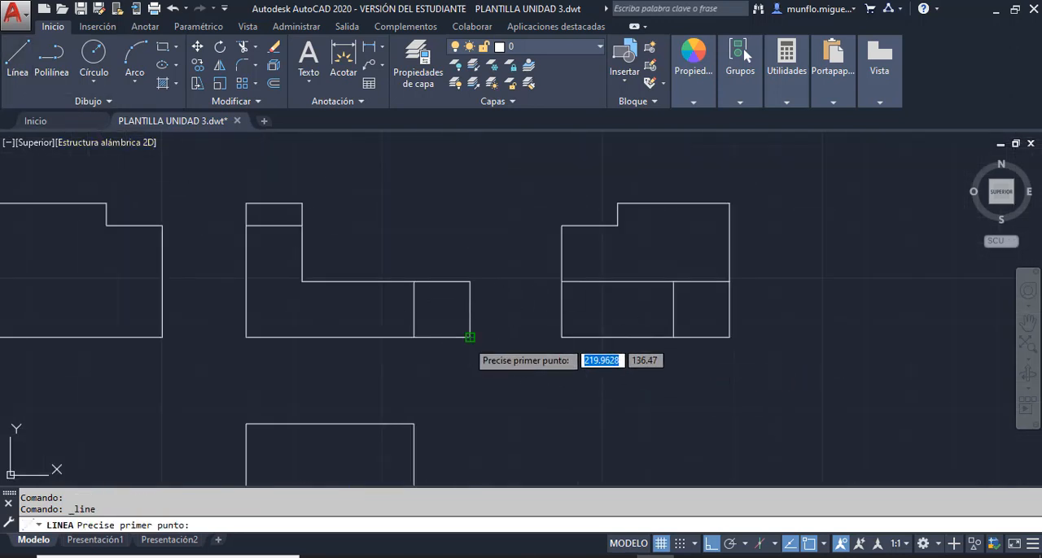
{"action": "left_click", "coordinate": [471, 337]}
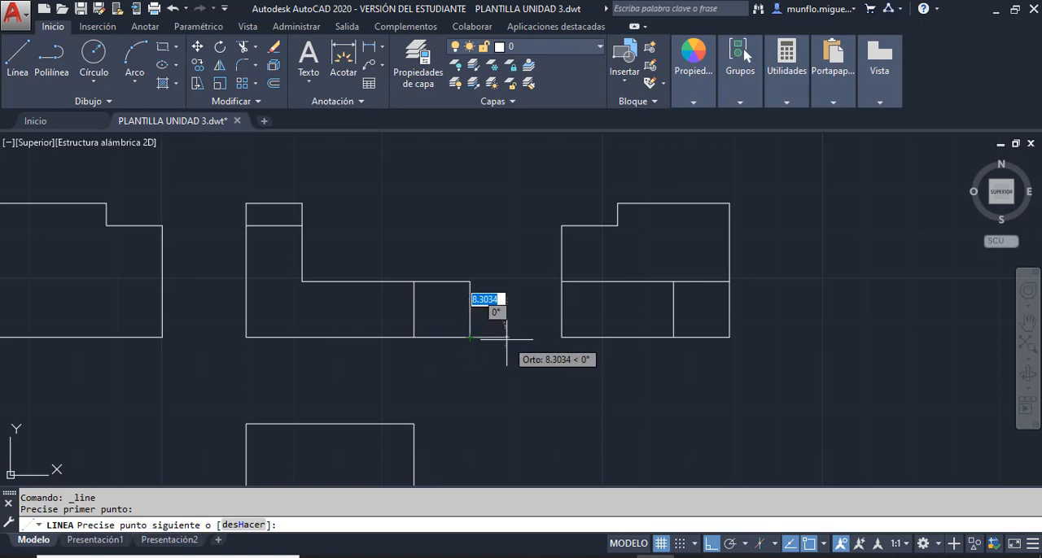
{"action": "type", "text": "25.4"}
{"action": "key", "text": "Return"}
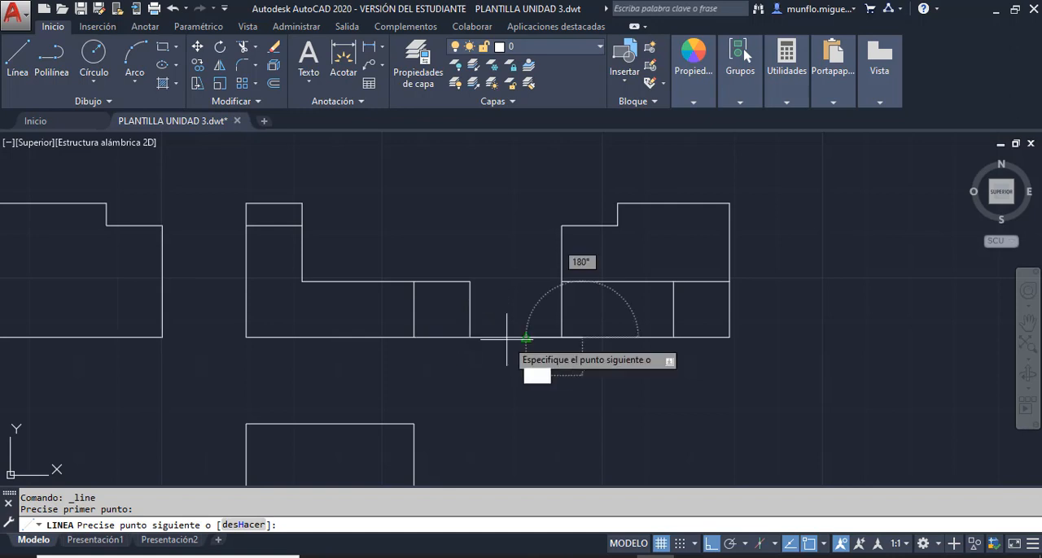
{"action": "key", "text": "Escape"}
{"action": "key", "text": "Escape"}
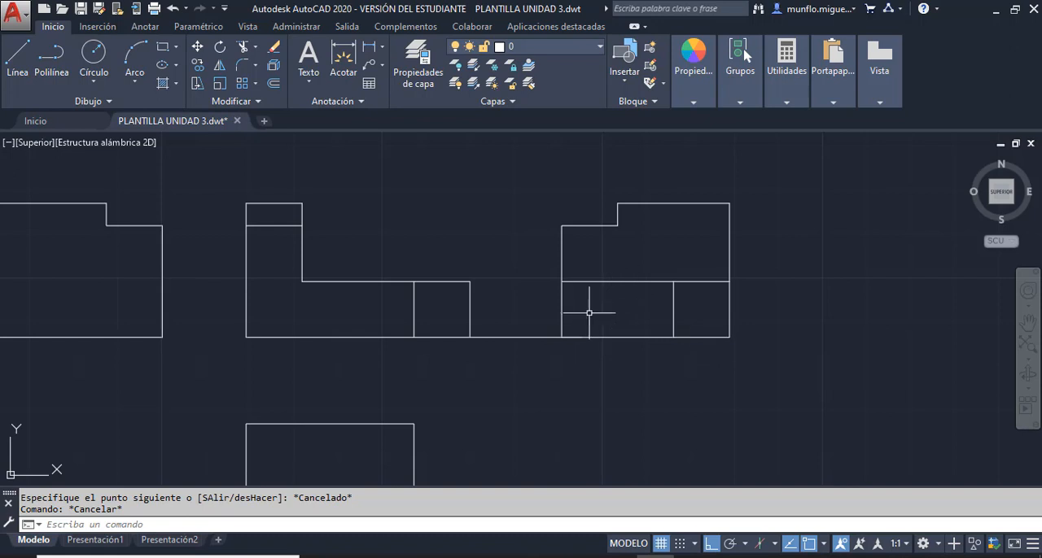
- Erase the 25.4 mm spacing line between the front view and the right side view
{"action": "scroll", "coordinate": [585, 319], "scroll_direction": "up", "scroll_amount": 4}
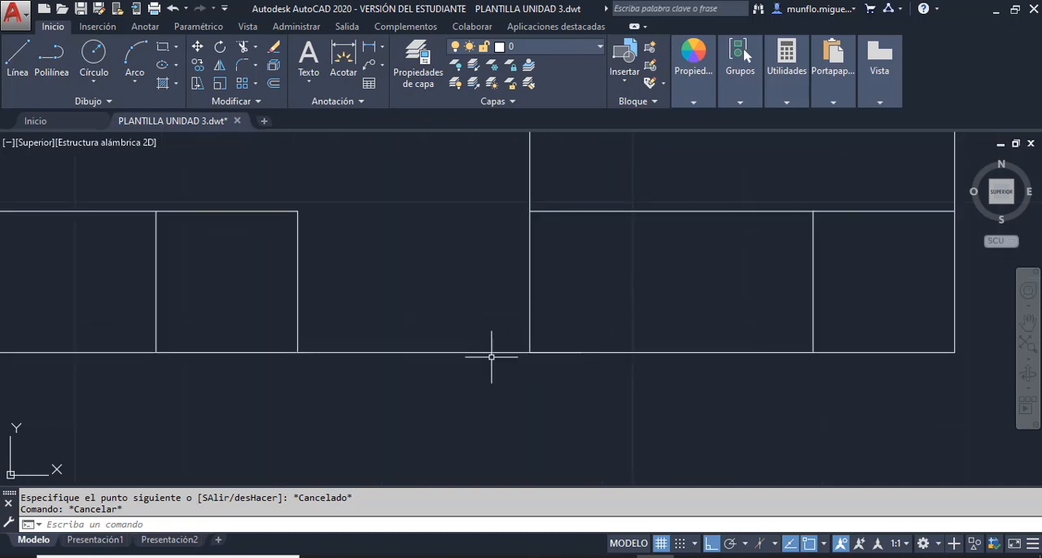
{"action": "left_click", "coordinate": [473, 353]}
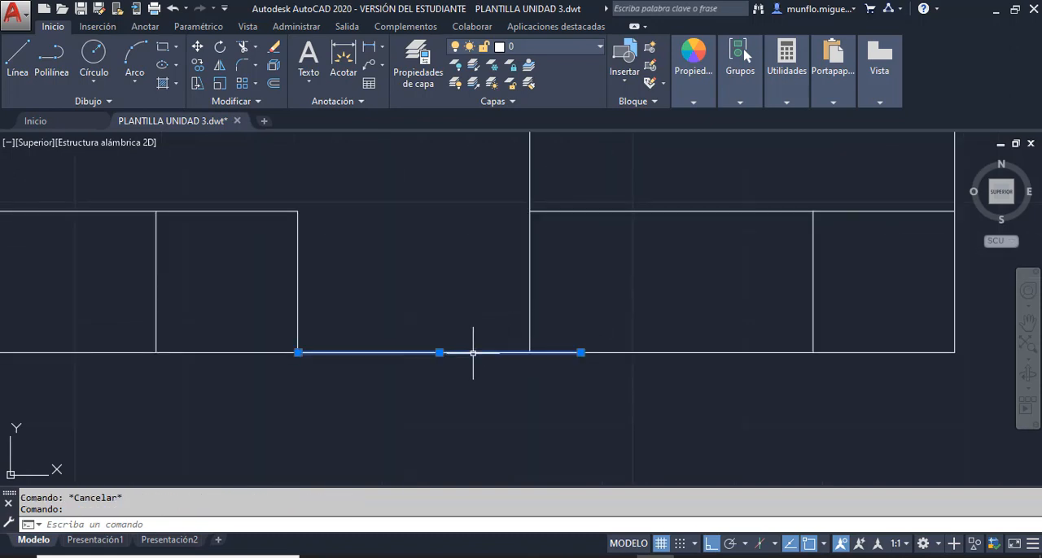
{"action": "key", "text": "Delete"}
{"action": "key", "text": "Escape"}
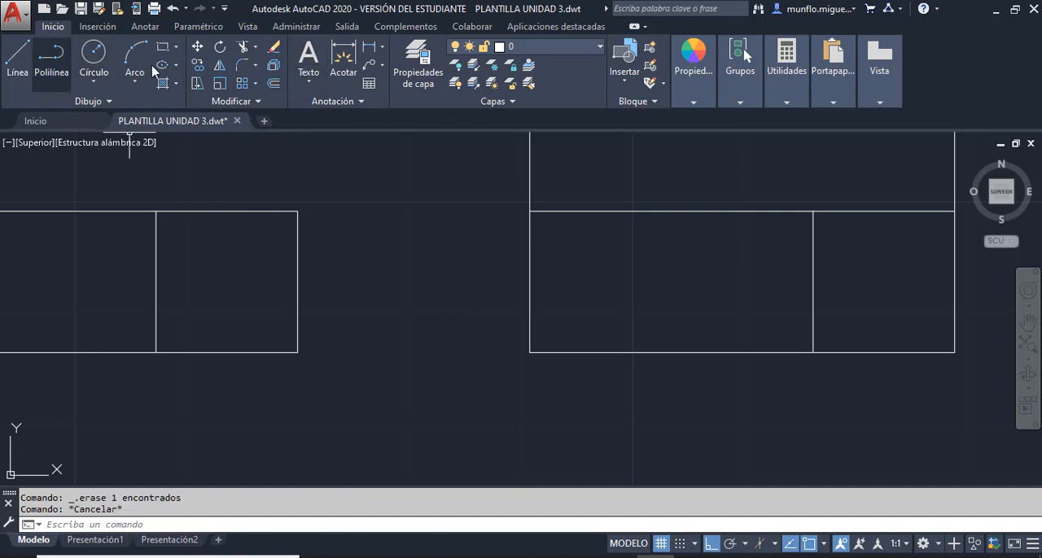
- Measure the horizontal gap between the front view and the right side view with a trial linear dimension
{"action": "left_click", "coordinate": [369, 47]}
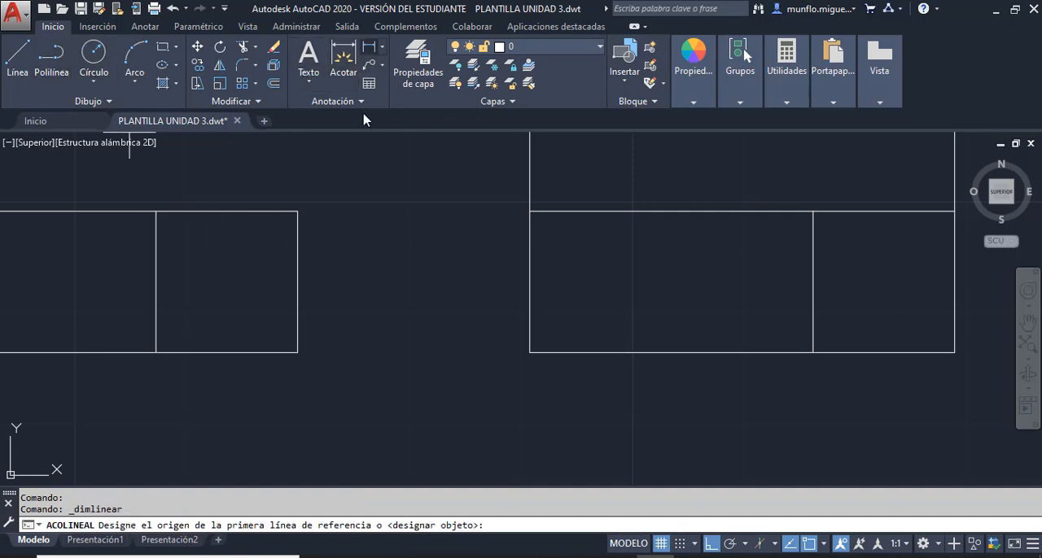
{"action": "left_click", "coordinate": [298, 353]}
{"action": "left_click", "coordinate": [530, 353]}
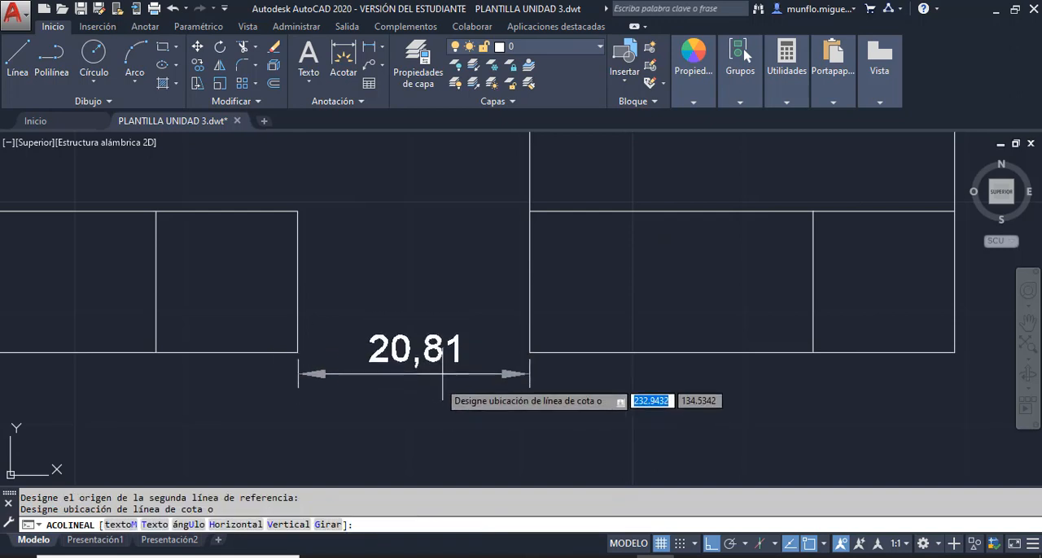
{"action": "scroll", "coordinate": [424, 353], "scroll_direction": "up", "scroll_amount": 2}
{"action": "key", "text": "Escape"}
- Draw a 20 mm horizontal spacing line from the front view's lower right corner towards the right side view
{"action": "scroll", "coordinate": [421, 354], "scroll_direction": "up", "scroll_amount": 2}
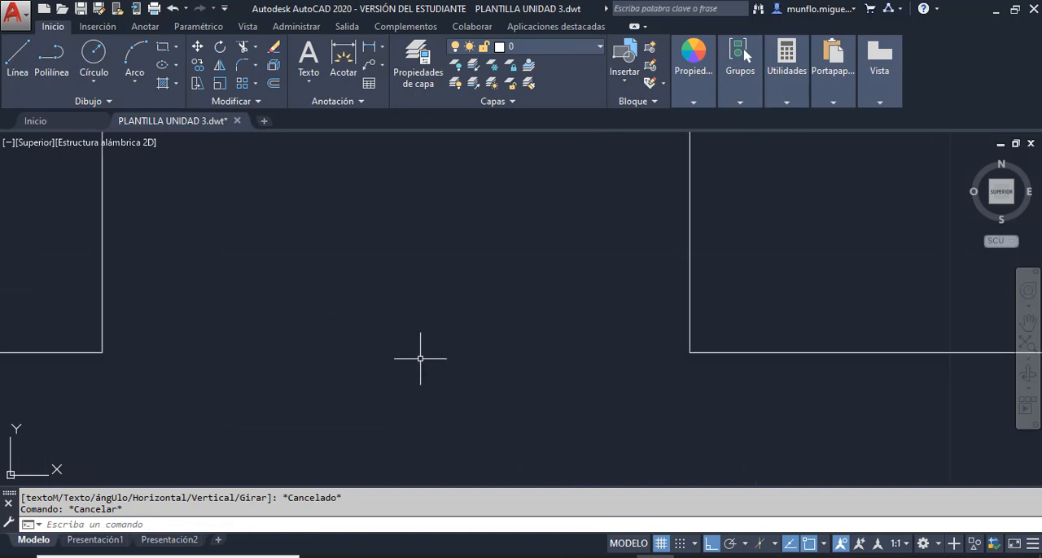
{"action": "left_click", "coordinate": [17, 58]}
{"action": "left_click", "coordinate": [103, 353]}
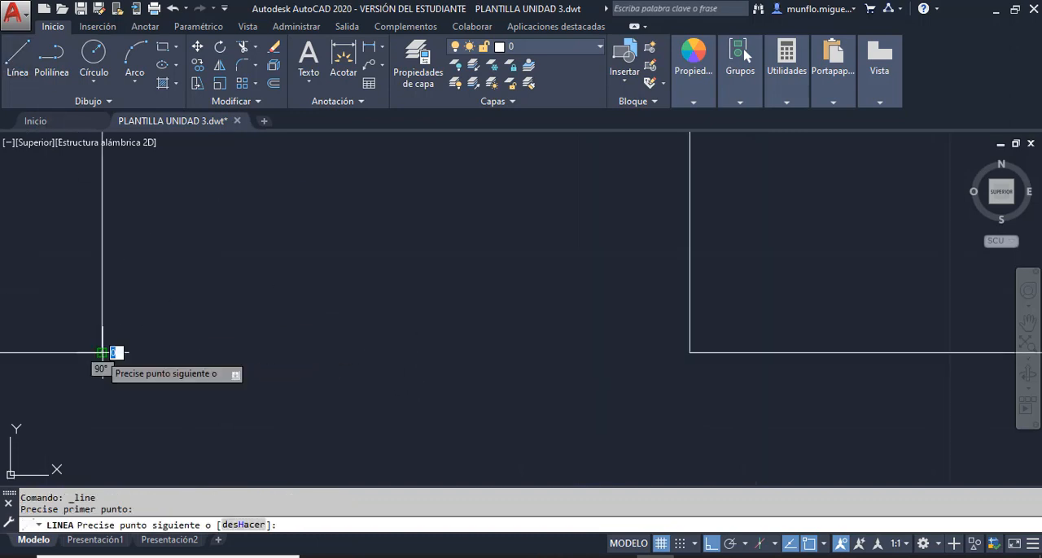
{"action": "type", "text": "10"}
{"action": "key", "text": "Return"}
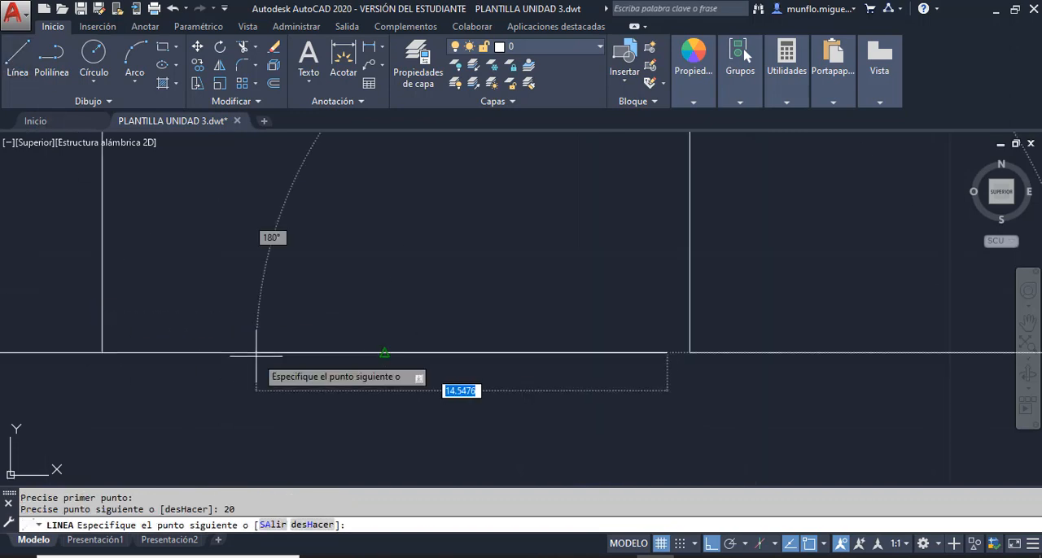
{"action": "key", "text": "Escape"}
{"action": "scroll", "coordinate": [498, 376], "scroll_direction": "up", "scroll_amount": 2}
{"action": "scroll", "coordinate": [499, 377], "scroll_direction": "down", "scroll_amount": 5}
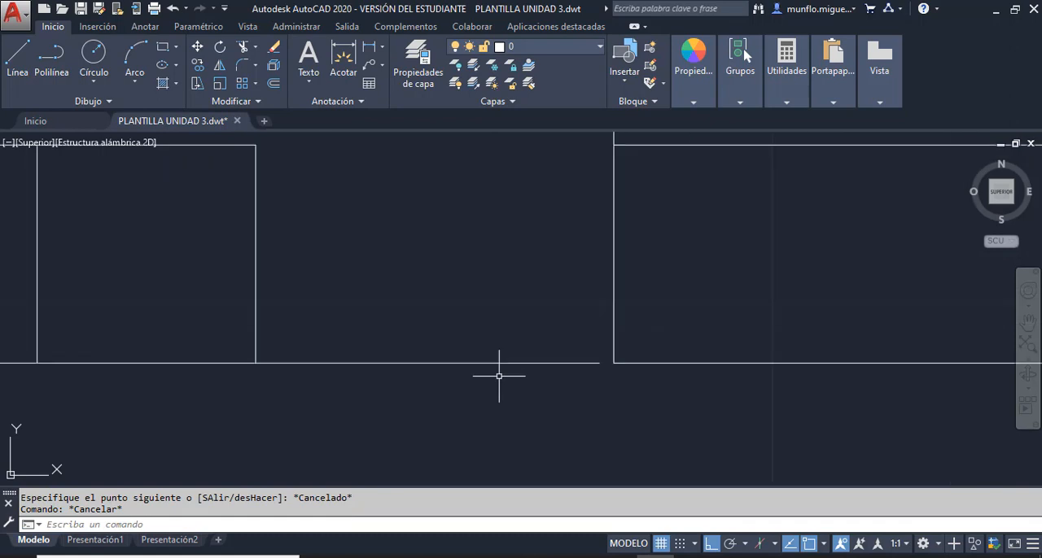
- Examine the arrangement of the orthographic views and the gap between the spacing line and the right side view
{"action": "scroll", "coordinate": [564, 381], "scroll_direction": "down", "scroll_amount": 1}
{"action": "scroll", "coordinate": [564, 381], "scroll_direction": "down", "scroll_amount": 1}
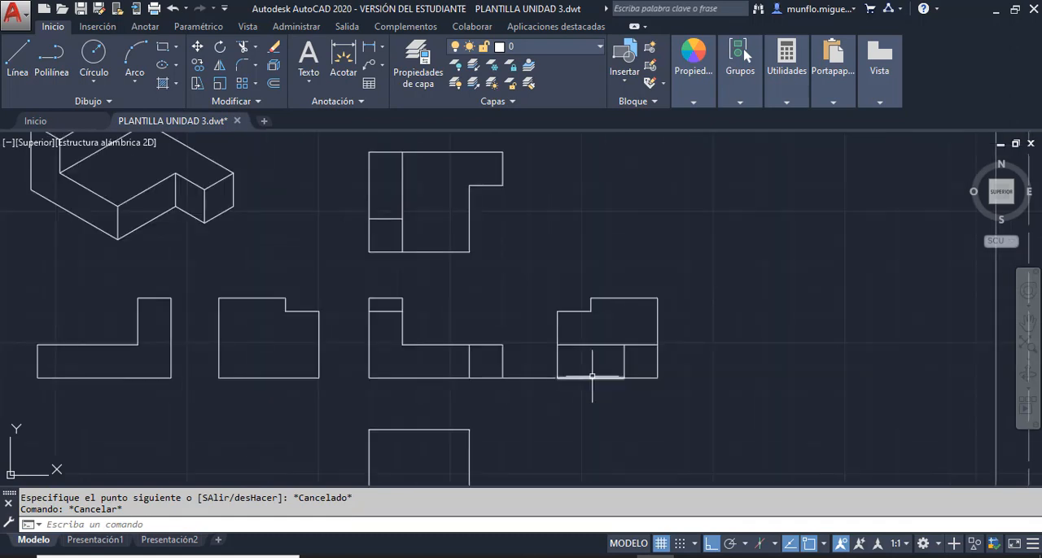
{"action": "scroll", "coordinate": [591, 376], "scroll_direction": "up", "scroll_amount": 4}
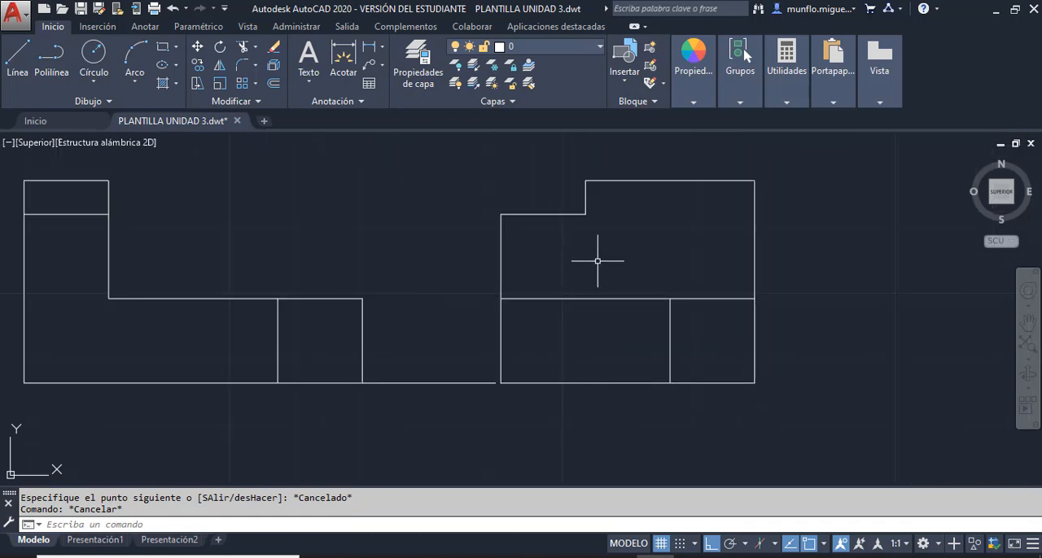
{"action": "scroll", "coordinate": [601, 272], "scroll_direction": "up", "scroll_amount": 1}
{"action": "scroll", "coordinate": [589, 305], "scroll_direction": "down", "scroll_amount": 4}
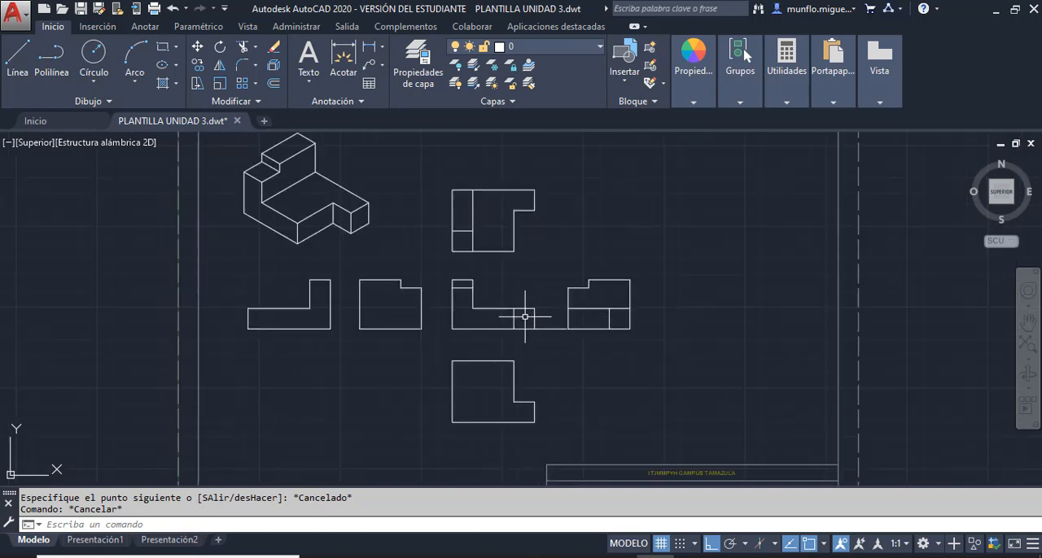
{"action": "scroll", "coordinate": [525, 317], "scroll_direction": "down", "scroll_amount": 4}
{"action": "scroll", "coordinate": [574, 321], "scroll_direction": "up", "scroll_amount": 4}
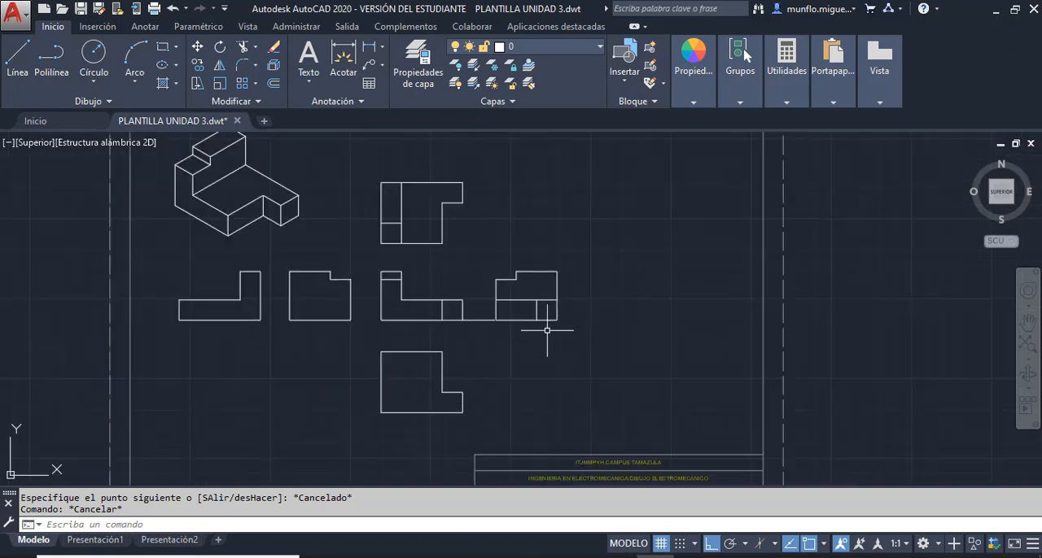
{"action": "scroll", "coordinate": [468, 326], "scroll_direction": "up", "scroll_amount": 2}
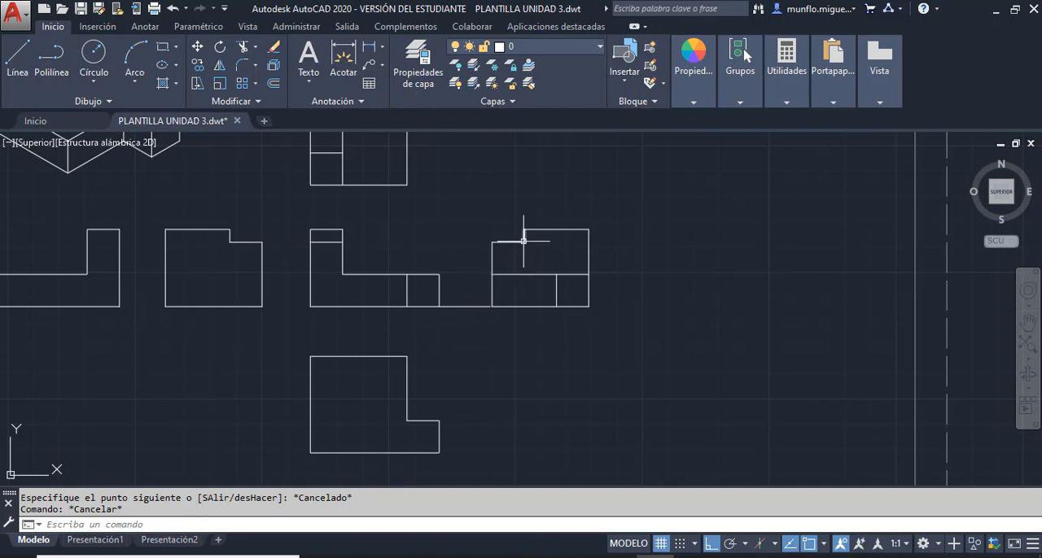
- Move all lines of the right side view from its lower left corner to the free end of the 20 mm spacing line
{"action": "scroll", "coordinate": [524, 241], "scroll_direction": "up", "scroll_amount": 4}
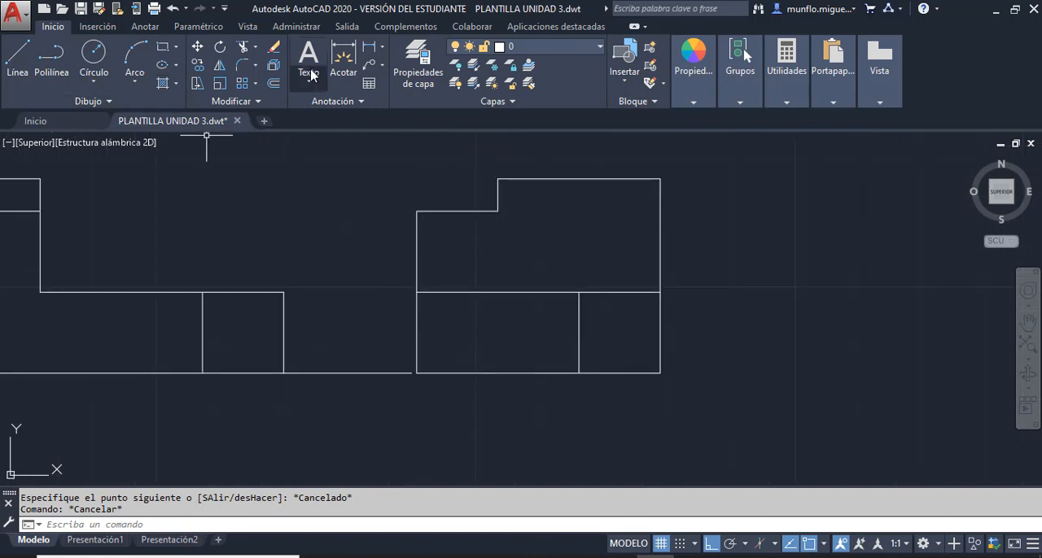
{"action": "left_click", "coordinate": [200, 49]}
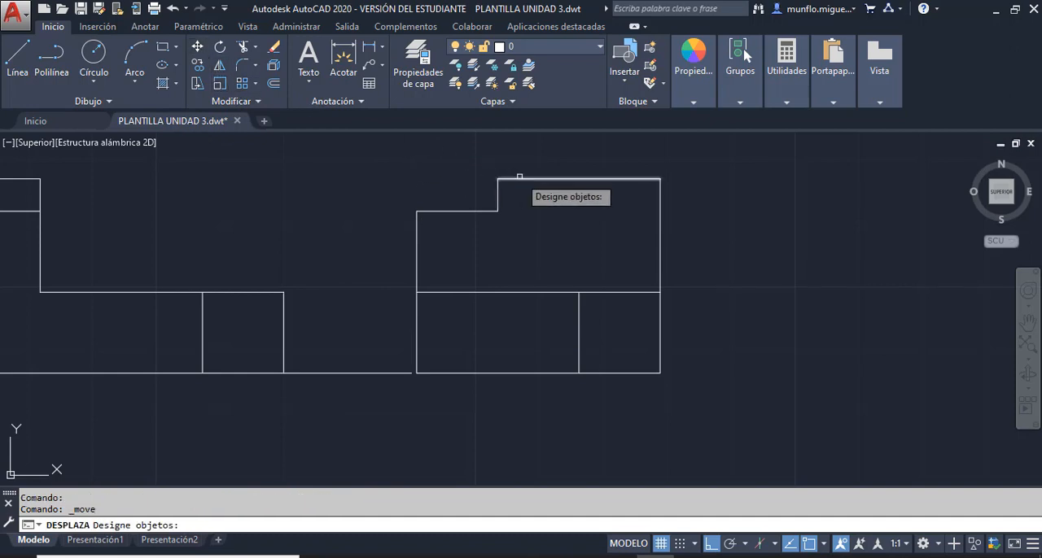
{"action": "left_click", "coordinate": [519, 176]}
{"action": "left_click", "coordinate": [661, 240]}
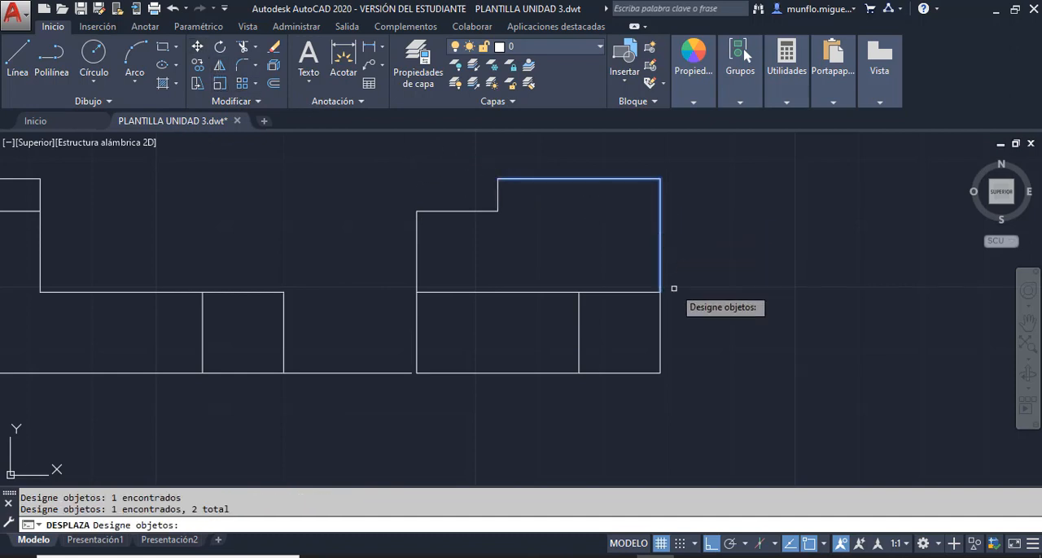
{"action": "left_click", "coordinate": [658, 329]}
{"action": "left_click", "coordinate": [579, 333]}
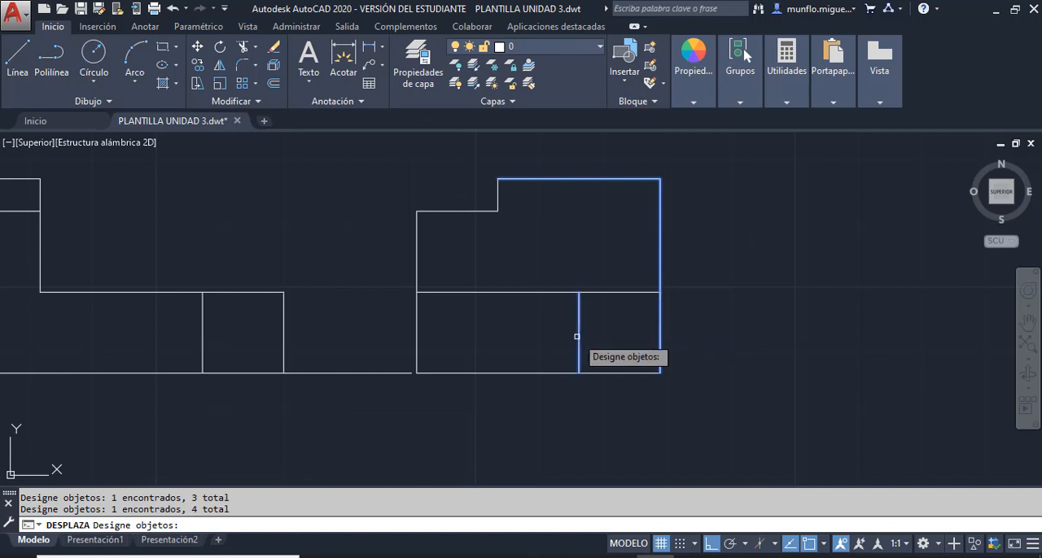
{"action": "left_click", "coordinate": [592, 290]}
{"action": "left_click", "coordinate": [555, 294]}
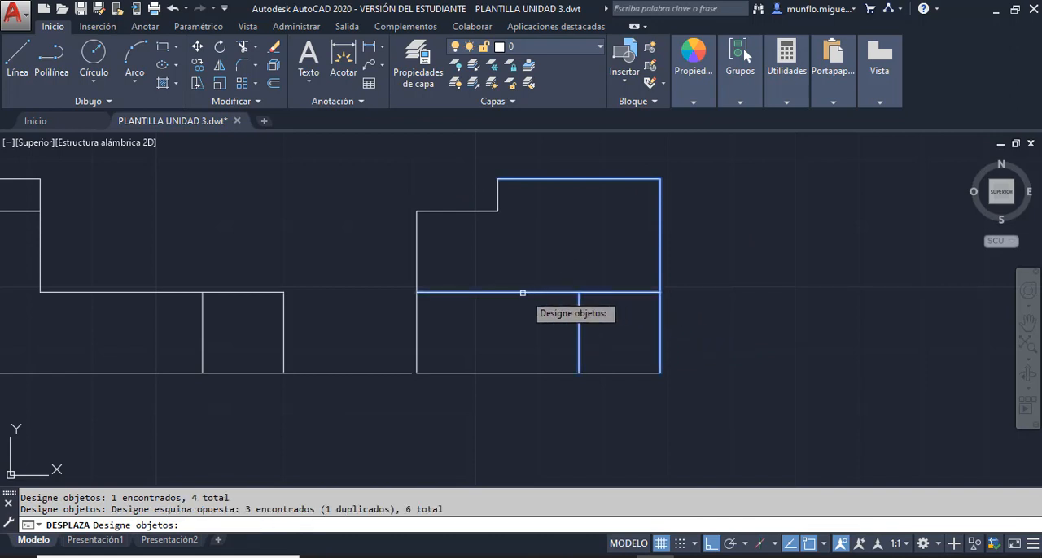
{"action": "left_click", "coordinate": [416, 235]}
{"action": "left_click", "coordinate": [488, 210]}
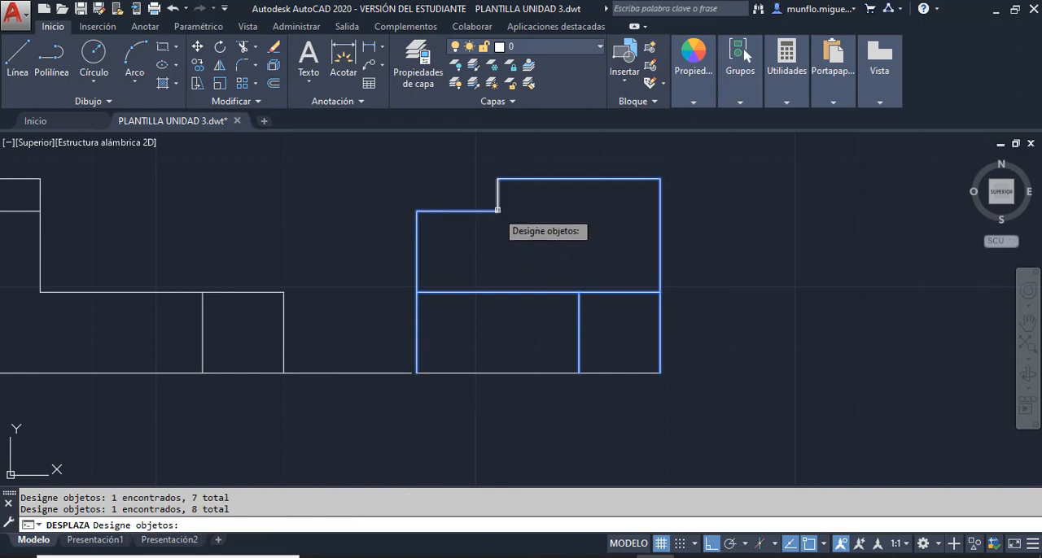
{"action": "left_click", "coordinate": [499, 202]}
{"action": "left_click", "coordinate": [509, 372]}
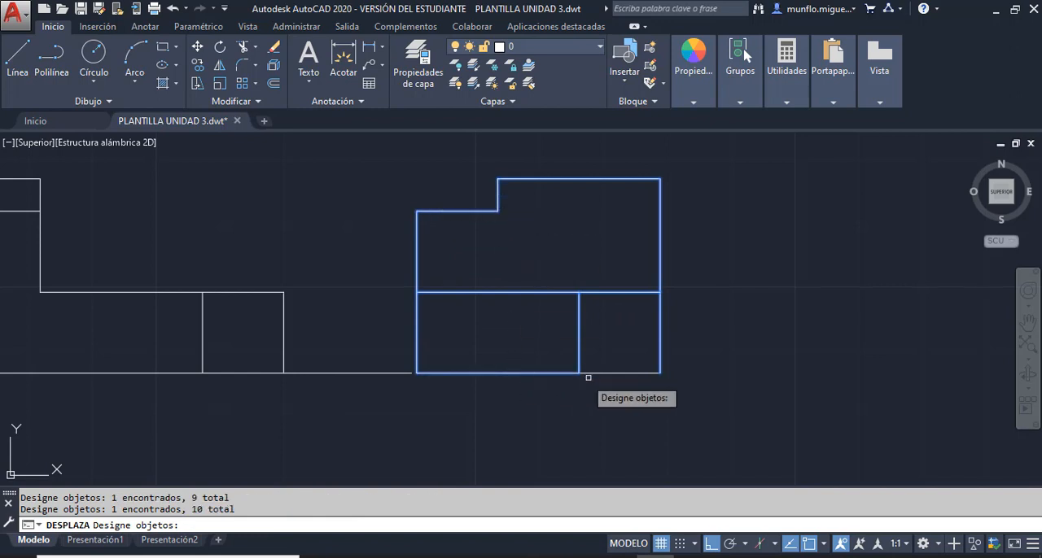
{"action": "left_click", "coordinate": [604, 373]}
{"action": "key", "text": "Return"}
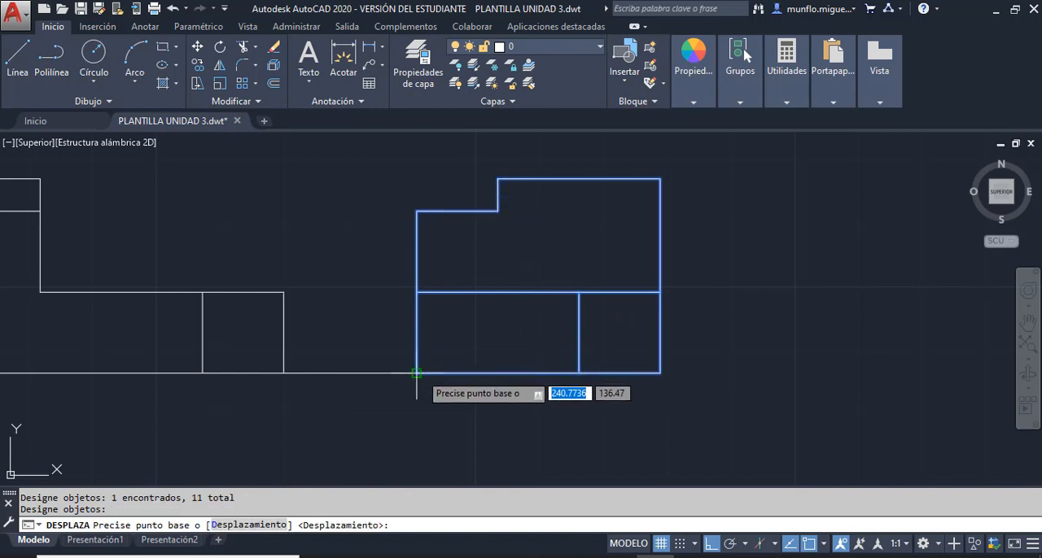
{"action": "left_click", "coordinate": [416, 374]}
{"action": "scroll", "coordinate": [416, 374], "scroll_direction": "up", "scroll_amount": 6}
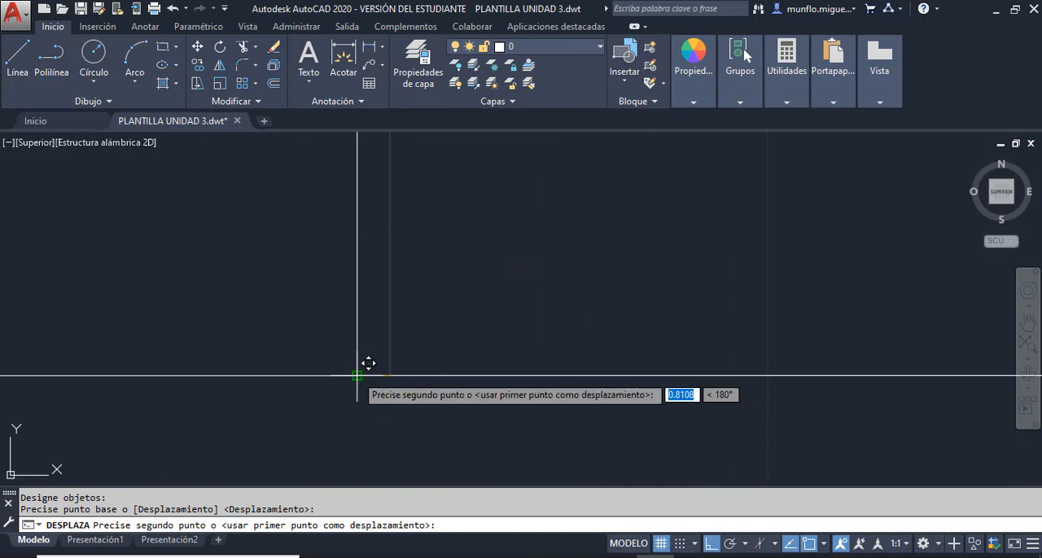
{"action": "key", "text": "Escape"}
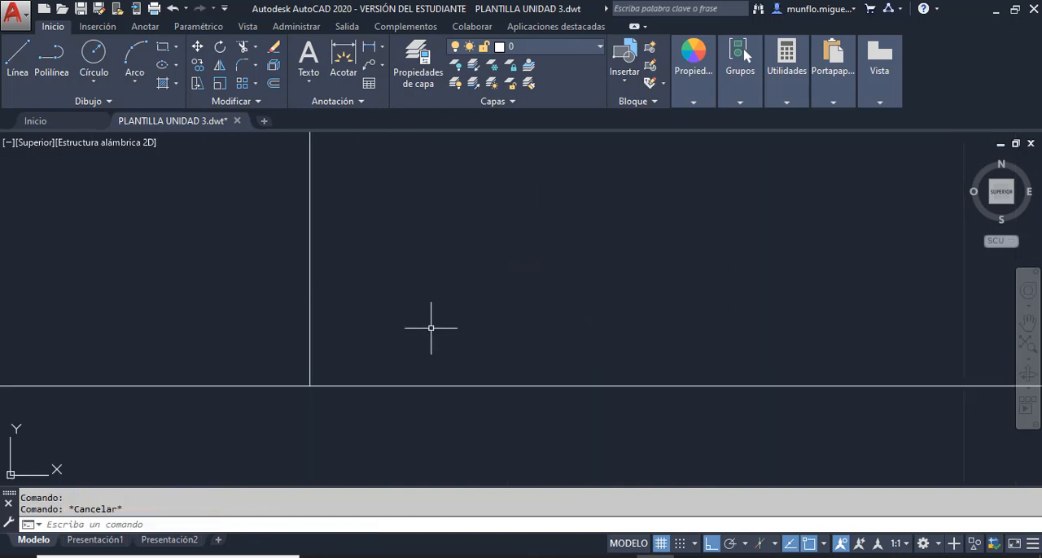
- Erase the 20 mm spacing line between the front view and the right side view
{"action": "scroll", "coordinate": [449, 337], "scroll_direction": "down", "scroll_amount": 6}
{"action": "left_click", "coordinate": [431, 339]}
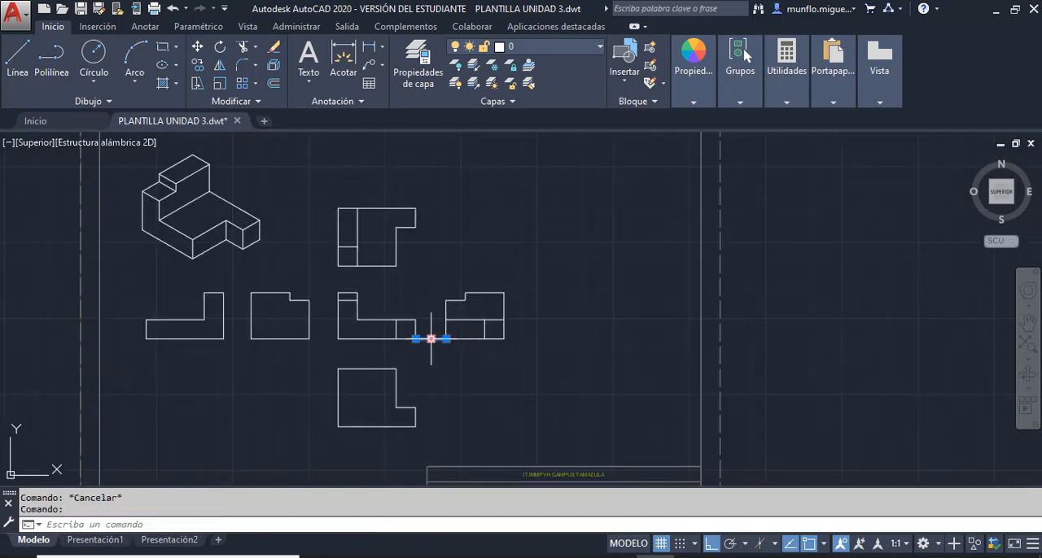
{"action": "key", "text": "Delete"}
{"action": "key", "text": "Escape"}
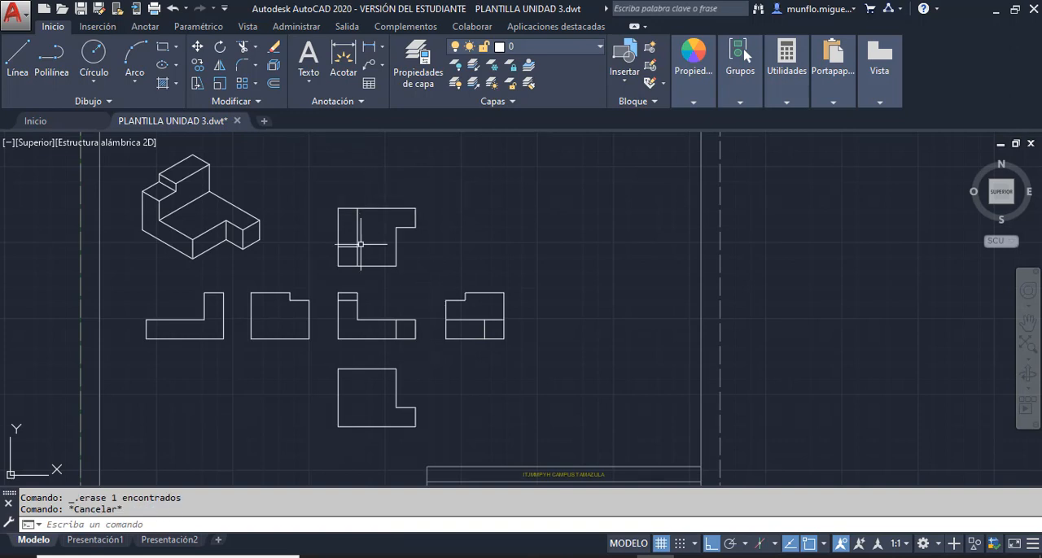
- Draw a 20 mm vertical spacing line upwards from the front view's upper left corner
{"action": "scroll", "coordinate": [360, 244], "scroll_direction": "up", "scroll_amount": 5}
{"action": "left_click", "coordinate": [18, 57]}
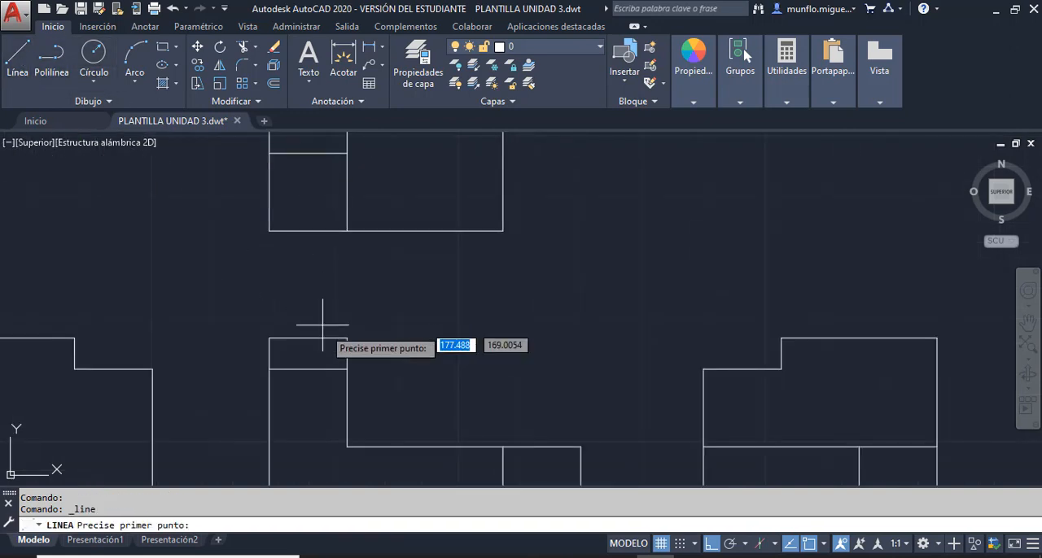
{"action": "left_click", "coordinate": [269, 339]}
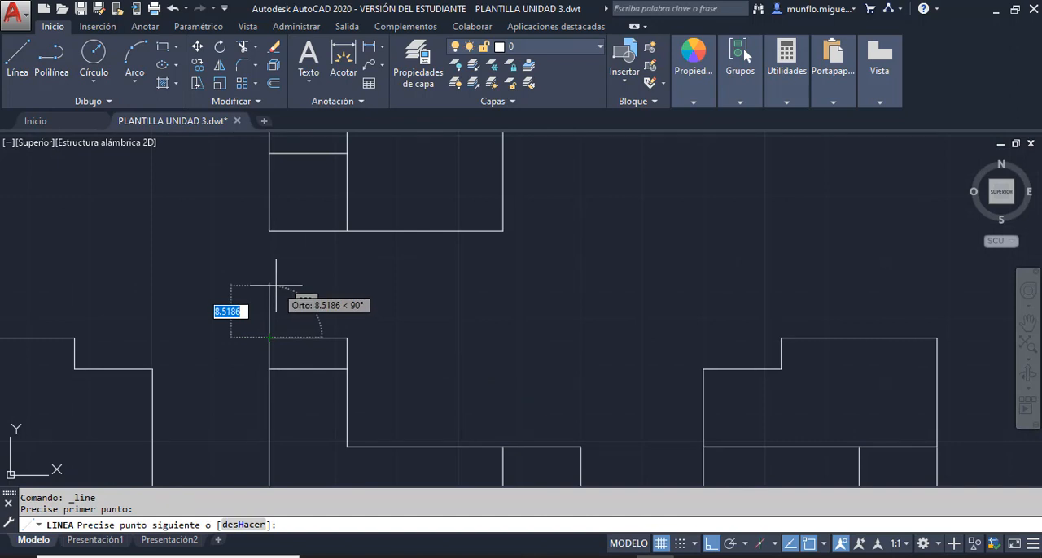
{"action": "type", "text": "20"}
{"action": "key", "text": "Return"}
{"action": "key", "text": "Escape"}
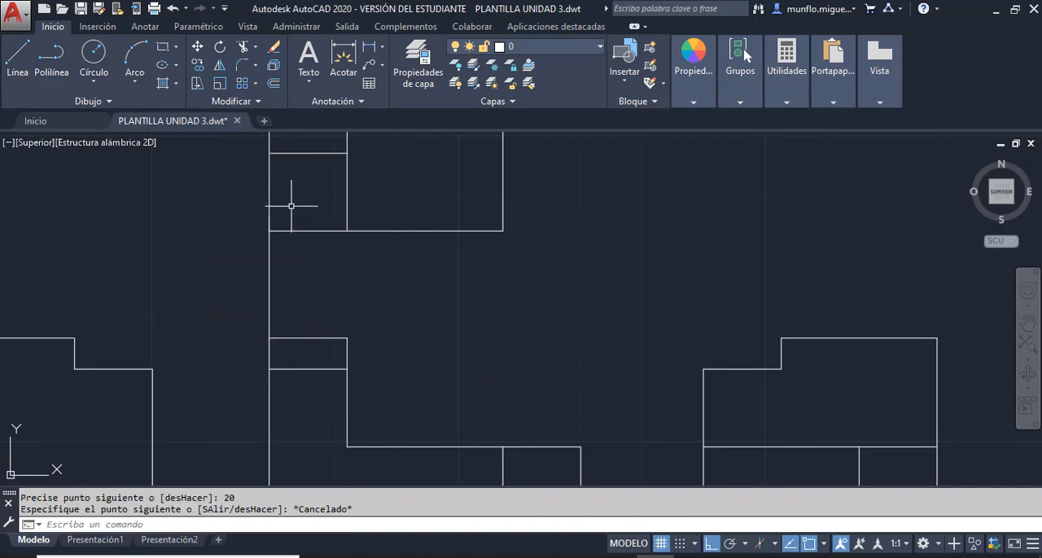
- Move all lines of the top view from its lower left corner to the spacing line's upper end, and erase the spacing line
{"action": "scroll", "coordinate": [304, 242], "scroll_direction": "down", "scroll_amount": 5}
{"action": "scroll", "coordinate": [309, 326], "scroll_direction": "up", "scroll_amount": 5}
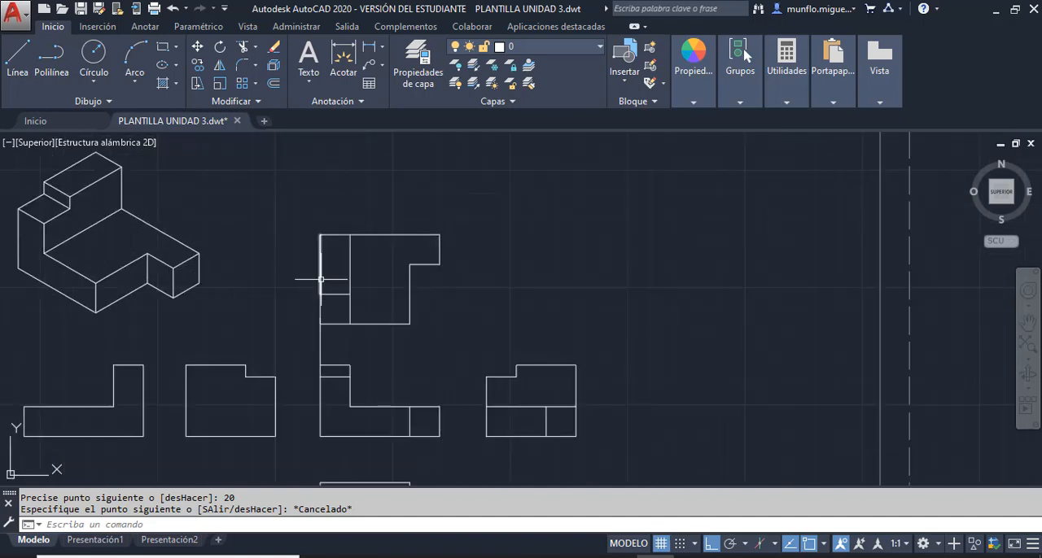
{"action": "left_click", "coordinate": [197, 46]}
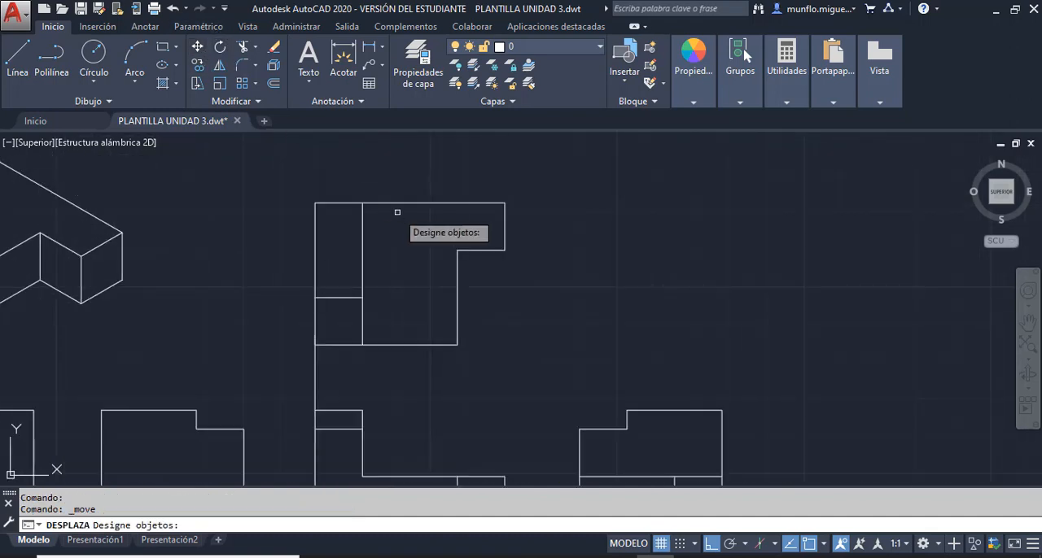
{"action": "left_click", "coordinate": [388, 201]}
{"action": "left_click", "coordinate": [506, 226]}
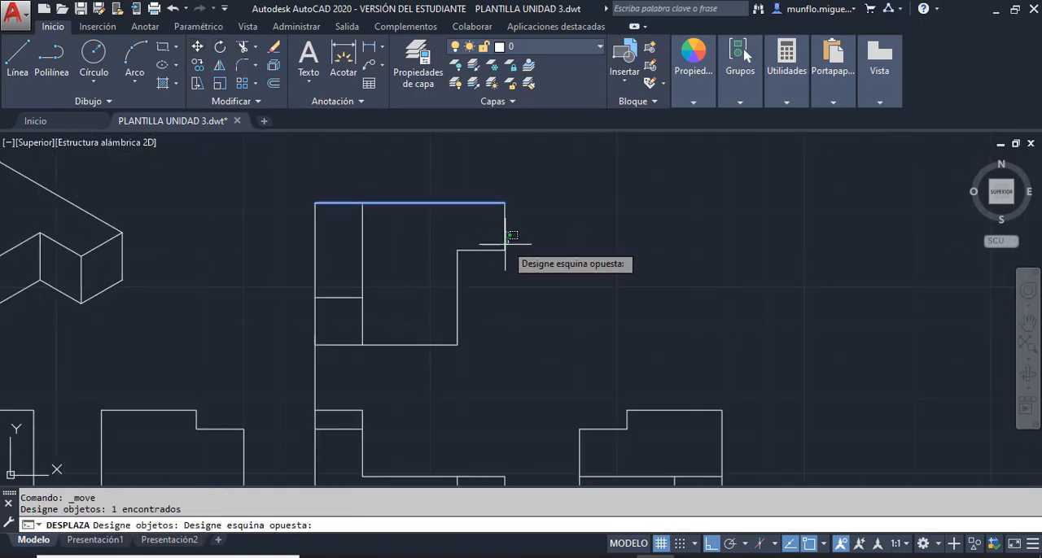
{"action": "left_click", "coordinate": [503, 241]}
{"action": "left_click", "coordinate": [477, 251]}
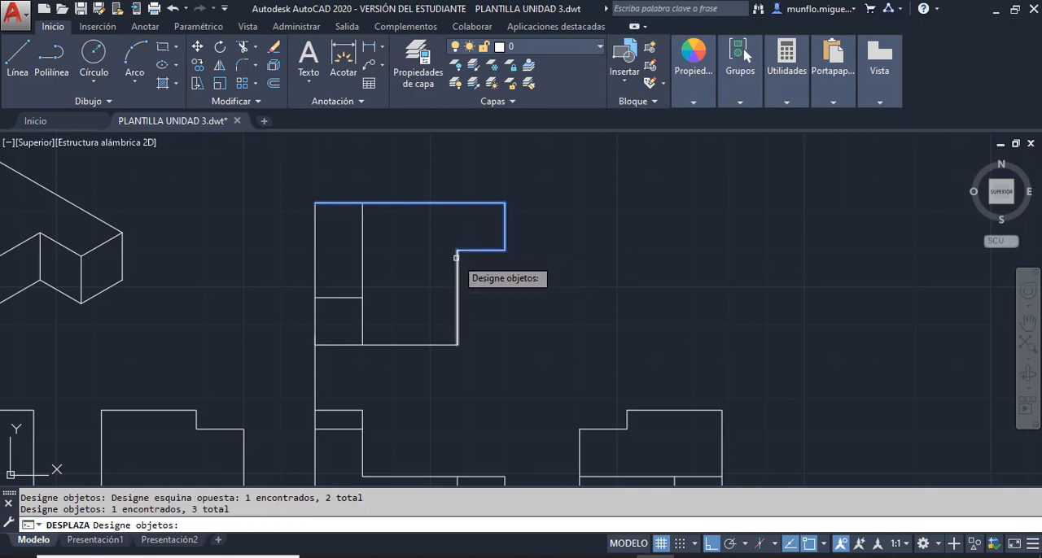
{"action": "left_click", "coordinate": [456, 263]}
{"action": "left_click", "coordinate": [399, 346]}
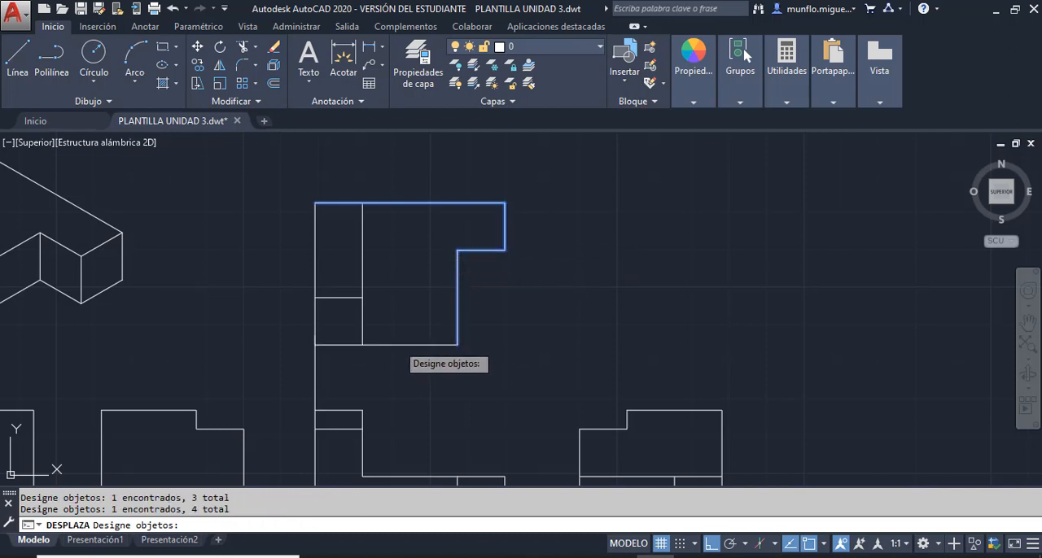
{"action": "left_click", "coordinate": [362, 324]}
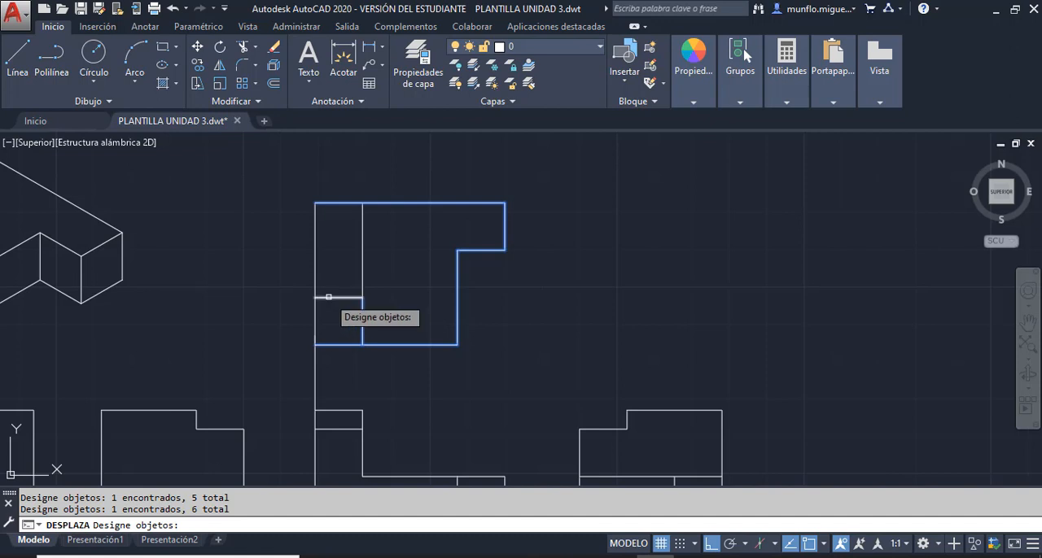
{"action": "left_click", "coordinate": [313, 276]}
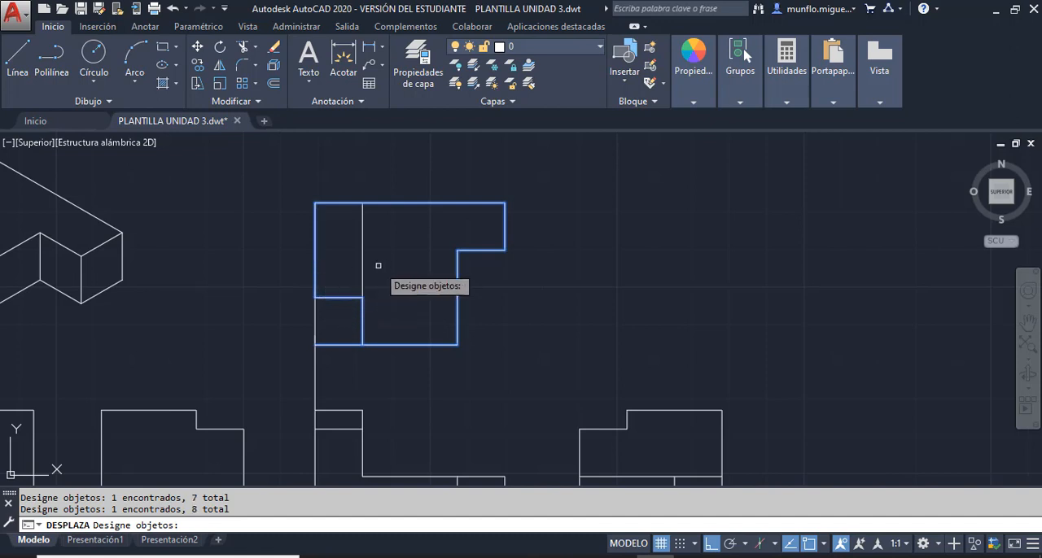
{"action": "left_click", "coordinate": [363, 266]}
{"action": "left_click", "coordinate": [325, 299]}
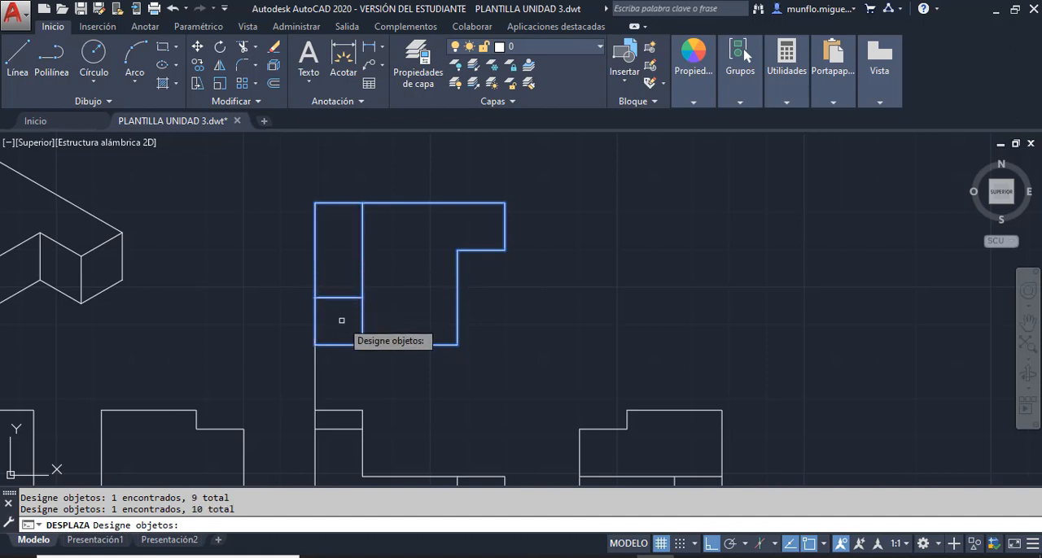
{"action": "key", "text": "Return"}
{"action": "left_click", "coordinate": [324, 334]}
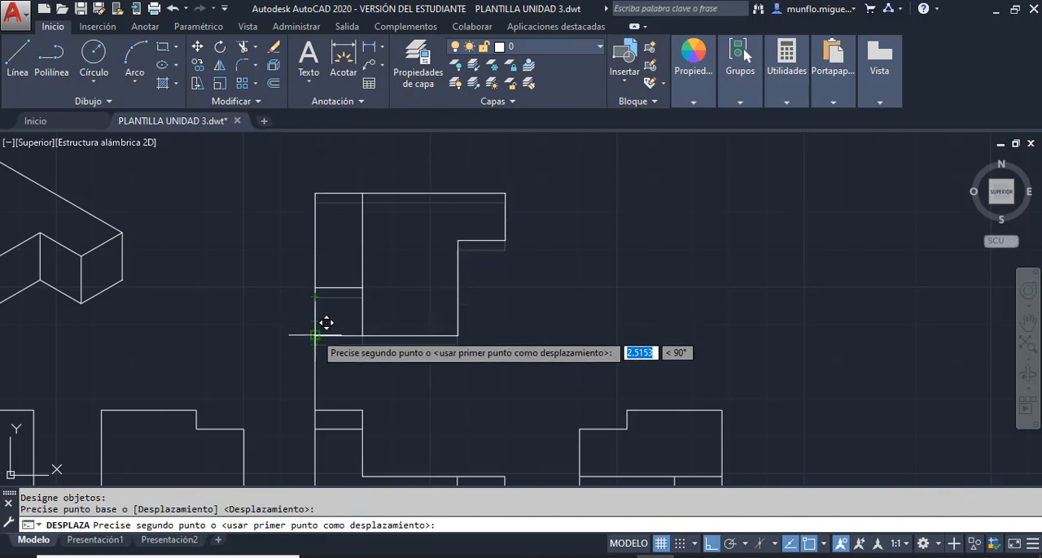
{"action": "key", "text": "Escape"}
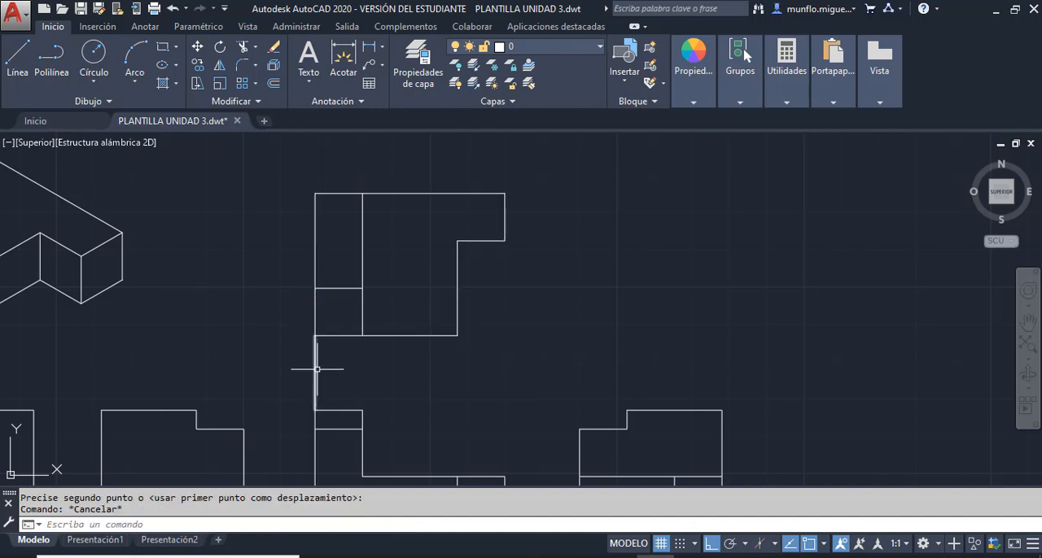
{"action": "left_click", "coordinate": [315, 359]}
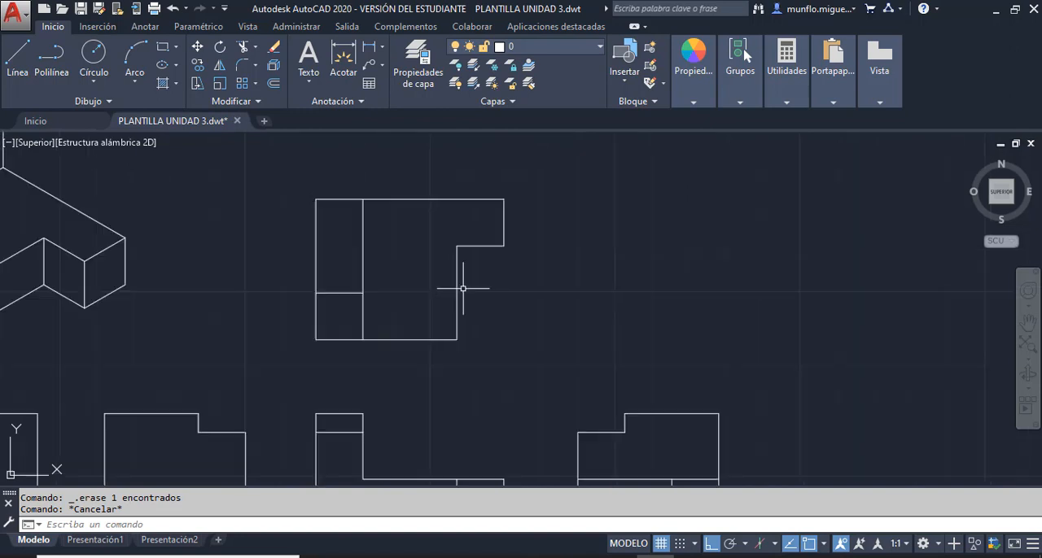
- Draw a 20 mm vertical spacing line downwards from the front view's lower left corner
{"action": "scroll", "coordinate": [460, 301], "scroll_direction": "down", "scroll_amount": 5}
{"action": "scroll", "coordinate": [456, 326], "scroll_direction": "up", "scroll_amount": 3}
{"action": "scroll", "coordinate": [441, 424], "scroll_direction": "up", "scroll_amount": 2}
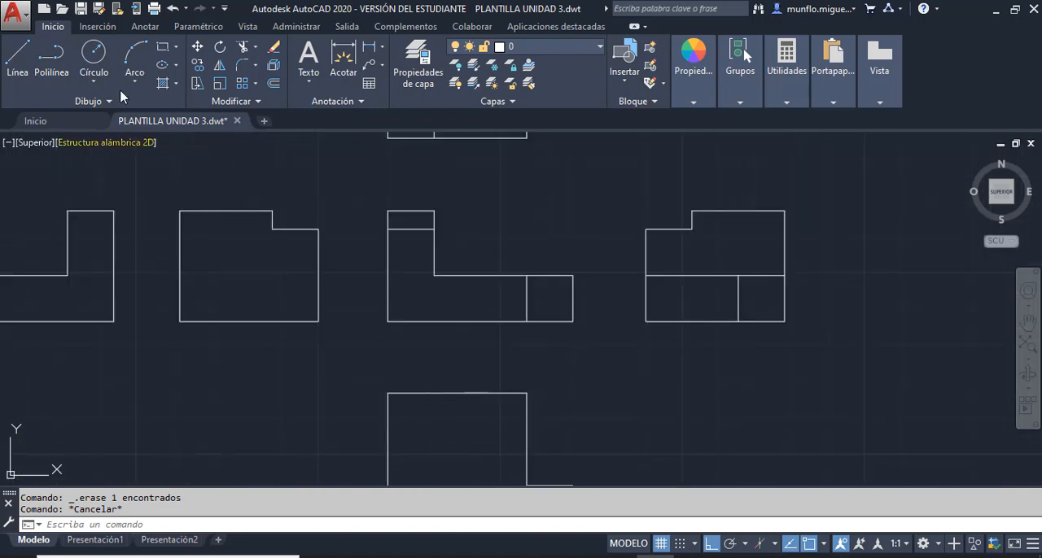
{"action": "left_click", "coordinate": [18, 57]}
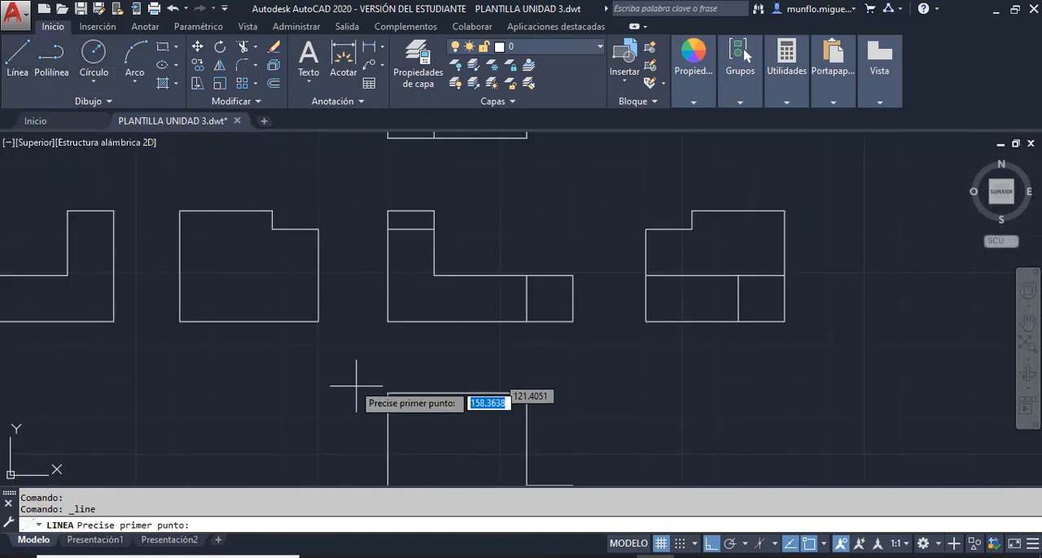
{"action": "left_click", "coordinate": [388, 321]}
{"action": "type", "text": "20"}
{"action": "key", "text": "Return"}
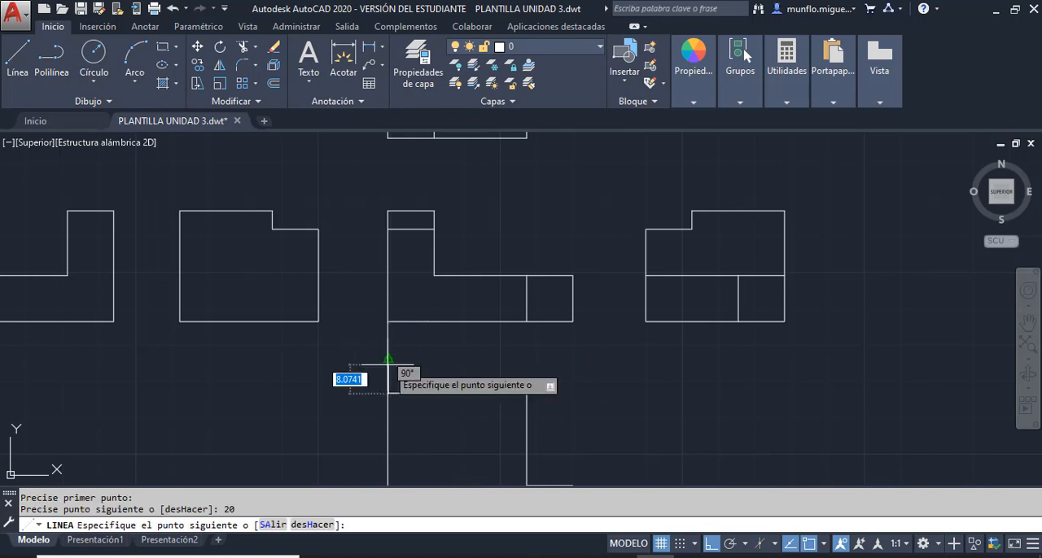
{"action": "key", "text": "Escape"}
- Move all lines of the bottom view from its upper left corner to the spacing line's lower end, and erase the spacing line
{"action": "scroll", "coordinate": [392, 414], "scroll_direction": "up", "scroll_amount": 5}
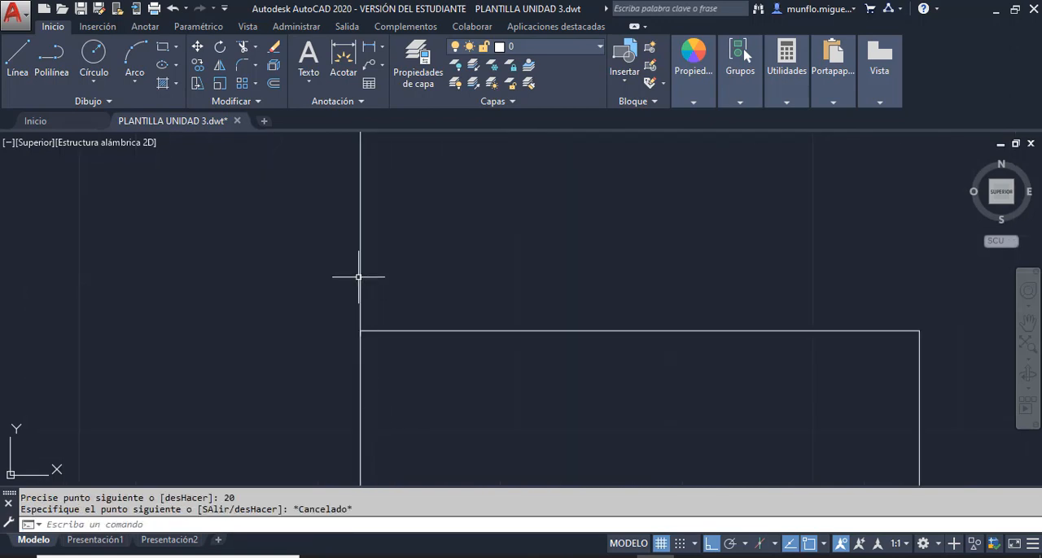
{"action": "scroll", "coordinate": [358, 332], "scroll_direction": "up", "scroll_amount": 1}
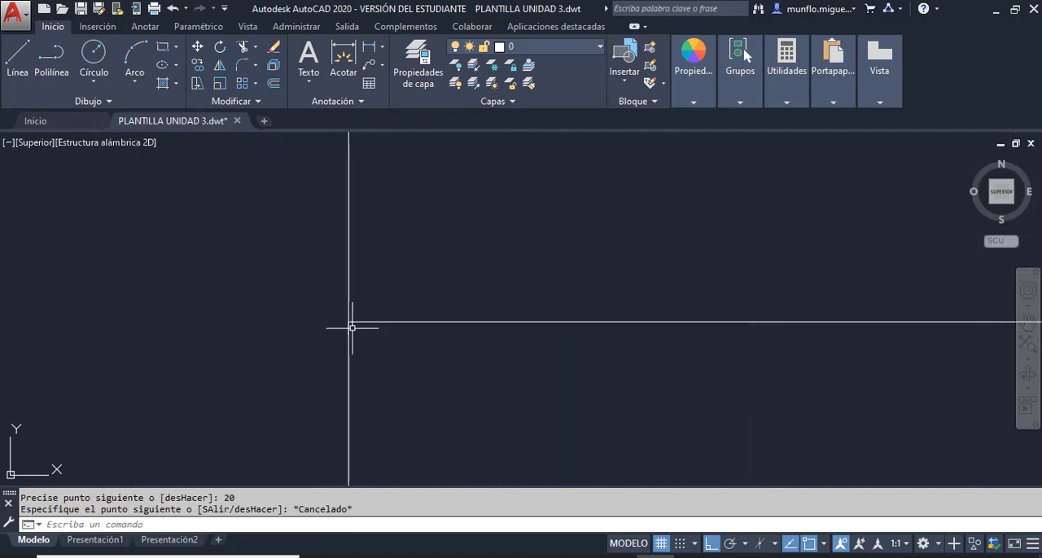
{"action": "scroll", "coordinate": [355, 355], "scroll_direction": "down", "scroll_amount": 5}
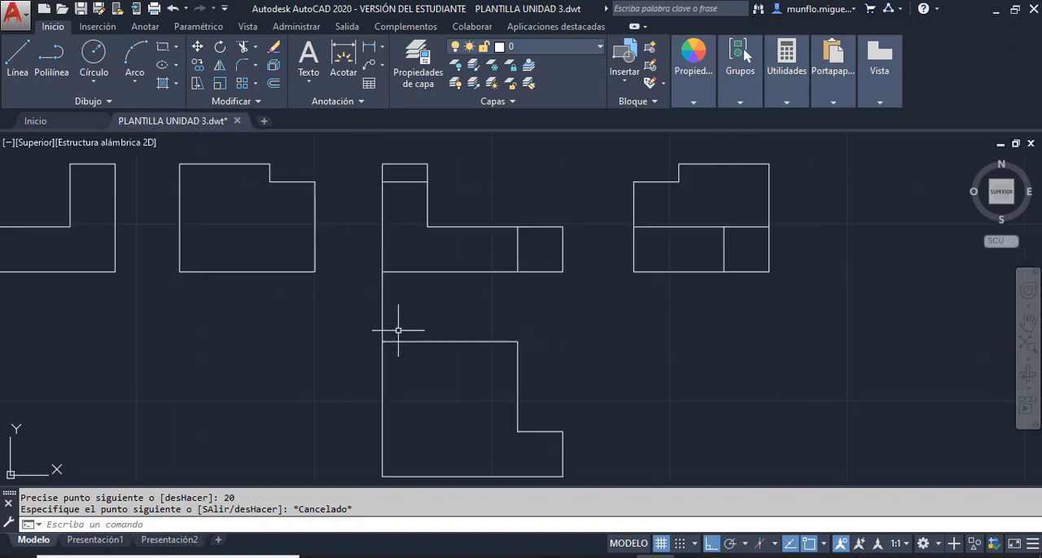
{"action": "left_click", "coordinate": [197, 46]}
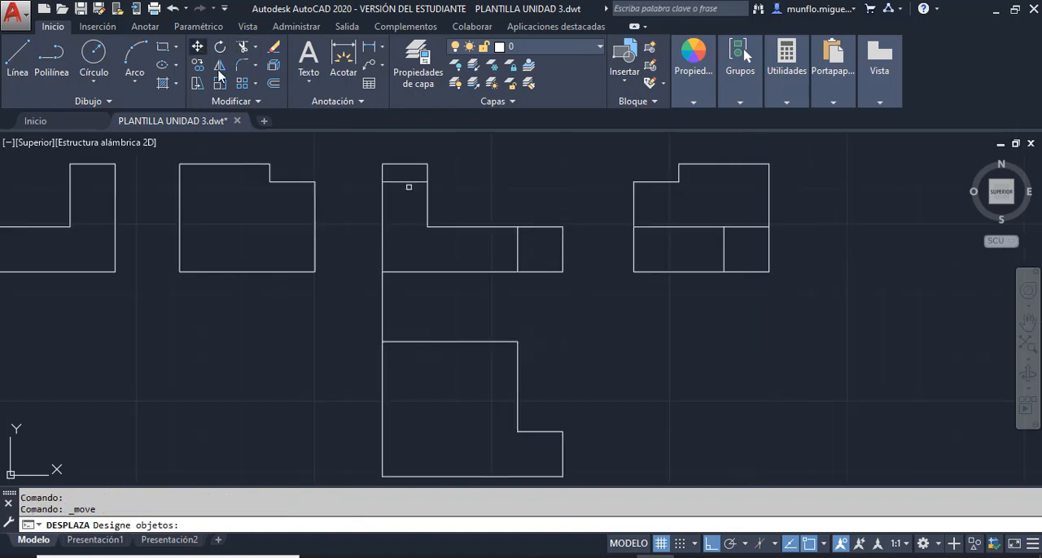
{"action": "left_click", "coordinate": [436, 342]}
{"action": "left_click", "coordinate": [519, 393]}
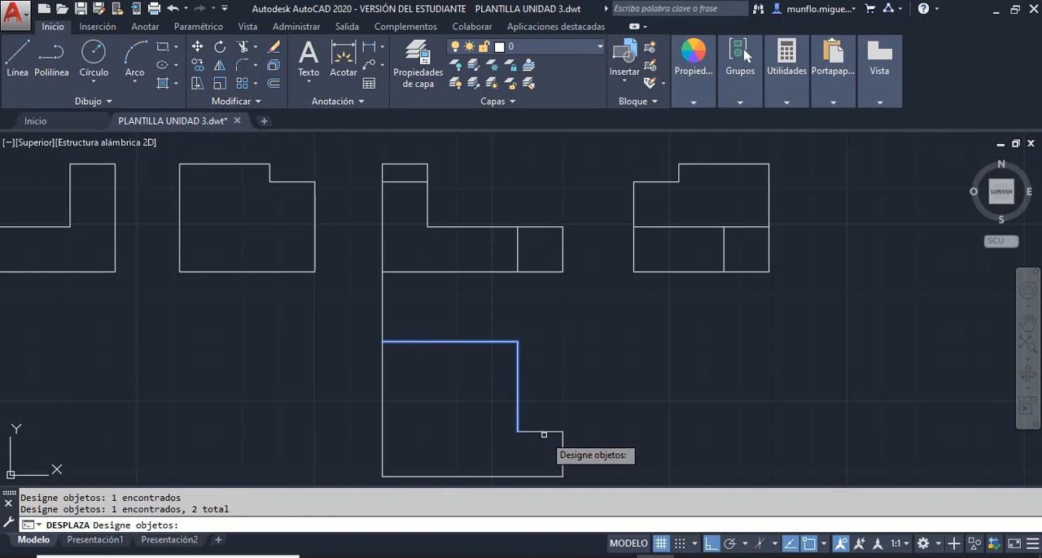
{"action": "left_click", "coordinate": [545, 431]}
{"action": "left_click", "coordinate": [563, 447]}
{"action": "left_click", "coordinate": [533, 477]}
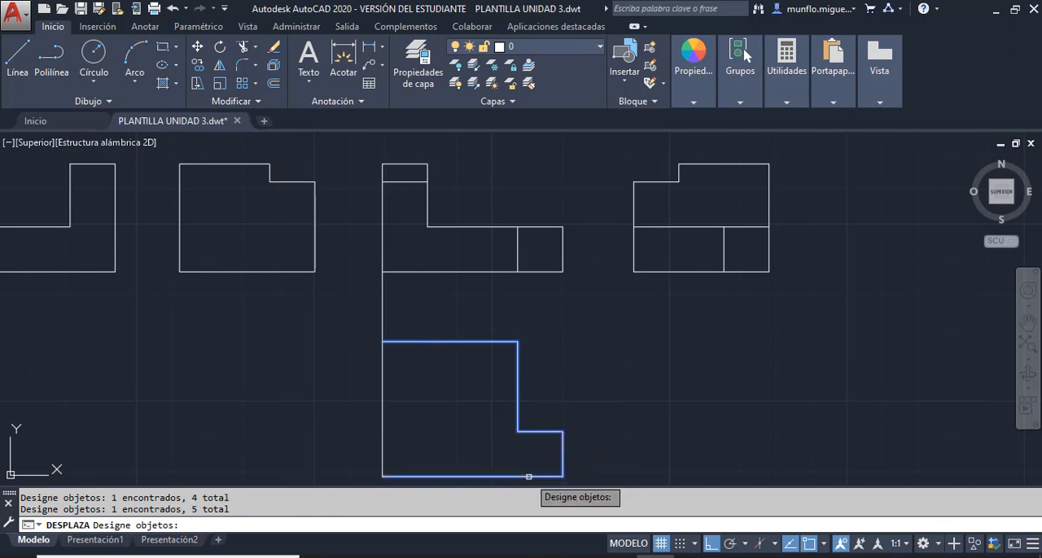
{"action": "left_click", "coordinate": [379, 446]}
{"action": "scroll", "coordinate": [379, 407], "scroll_direction": "up", "scroll_amount": 6}
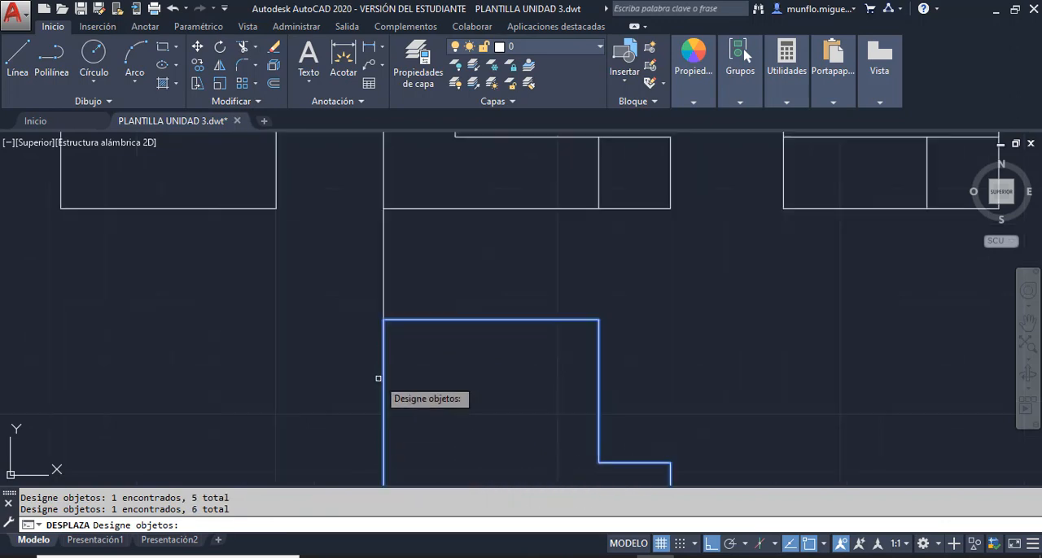
{"action": "scroll", "coordinate": [438, 309], "scroll_direction": "down", "scroll_amount": 5}
{"action": "scroll", "coordinate": [391, 339], "scroll_direction": "up", "scroll_amount": 6}
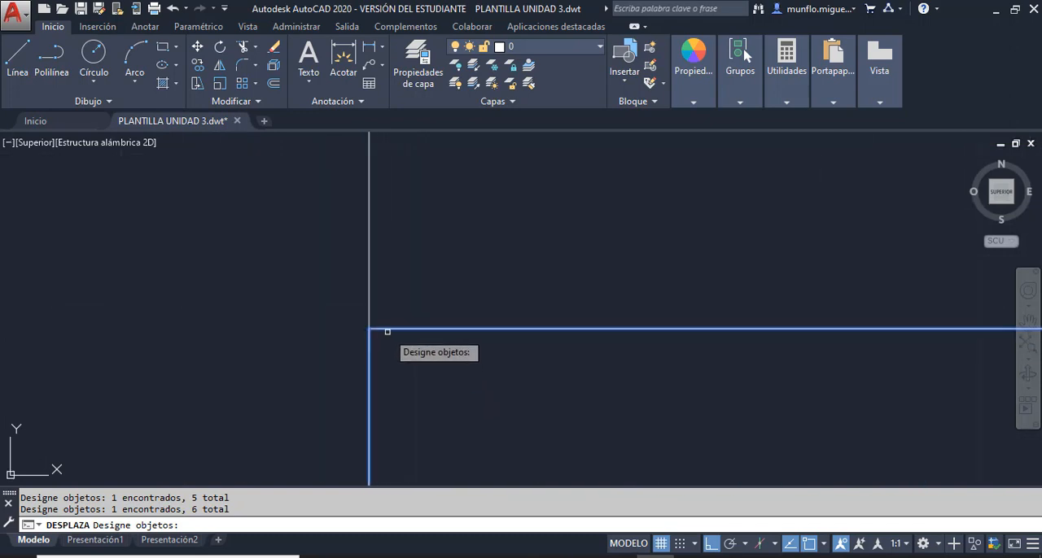
{"action": "key", "text": "Return"}
{"action": "left_click", "coordinate": [370, 329]}
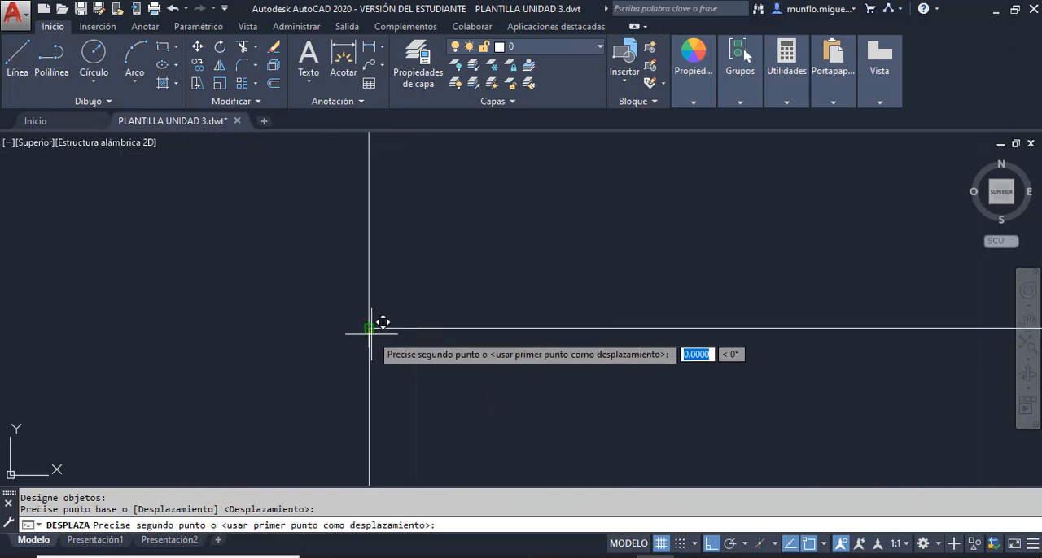
{"action": "key", "text": "Escape"}
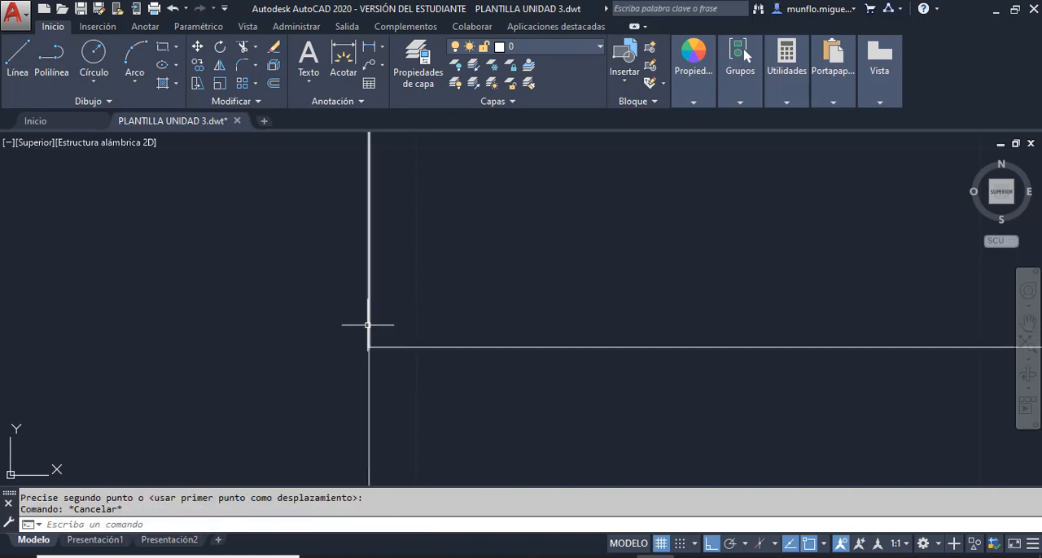
{"action": "left_click", "coordinate": [367, 325]}
- Draw a 20 mm horizontal spacing line from the front view's lower left corner towards the left side view
{"action": "scroll", "coordinate": [420, 281], "scroll_direction": "down", "scroll_amount": 8}
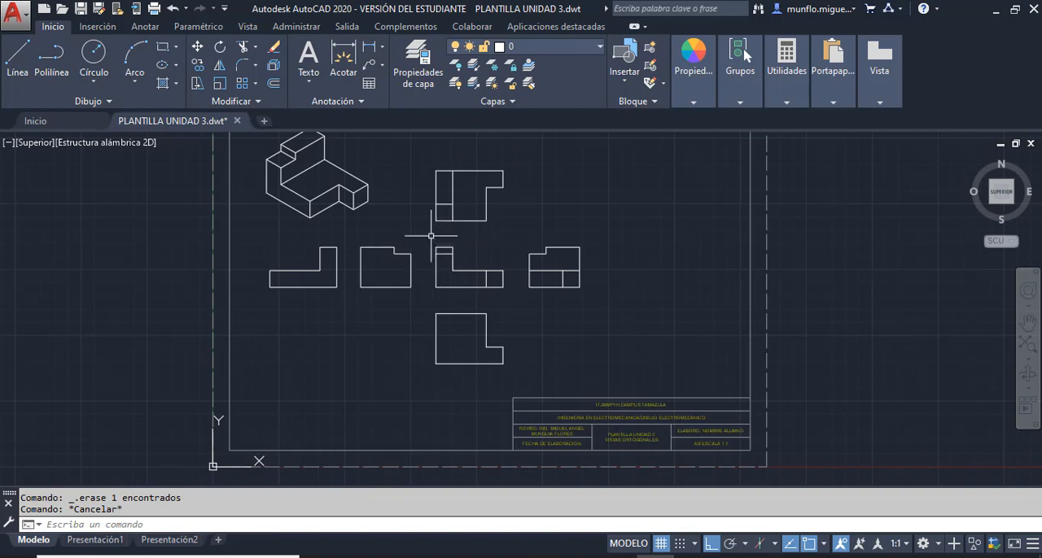
{"action": "scroll", "coordinate": [420, 283], "scroll_direction": "up", "scroll_amount": 6}
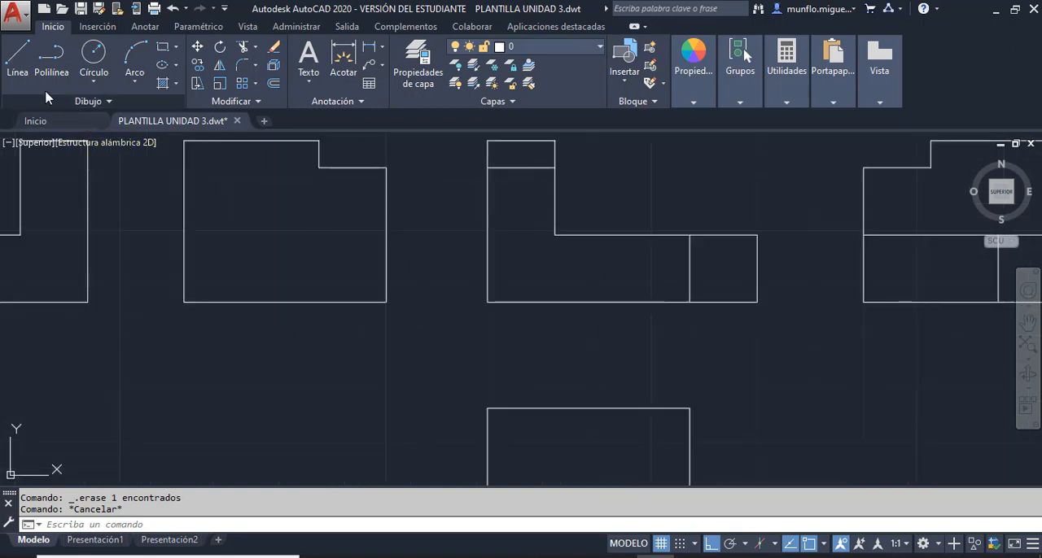
{"action": "left_click", "coordinate": [18, 74]}
{"action": "left_click", "coordinate": [487, 301]}
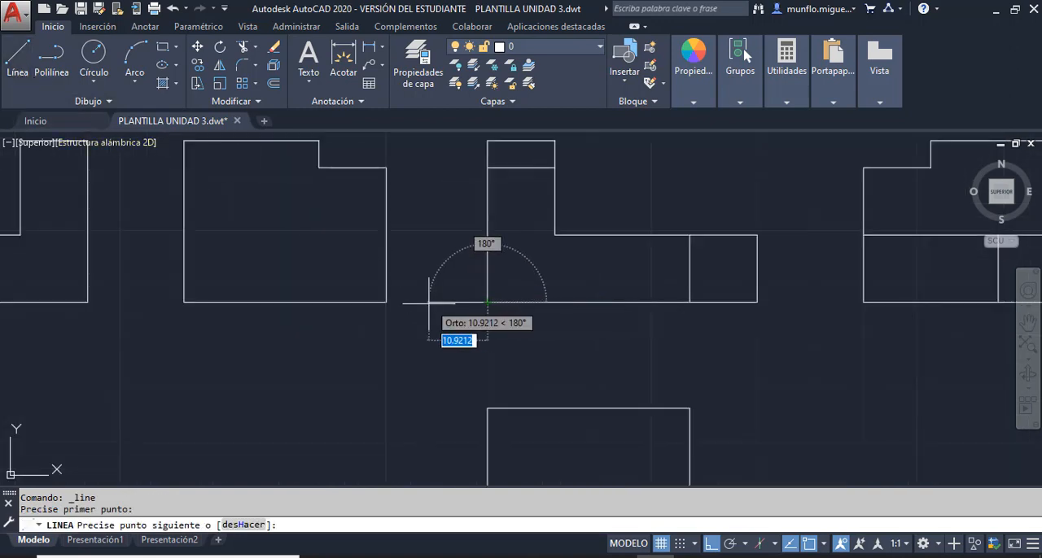
{"action": "type", "text": "20"}
{"action": "key", "text": "Return"}
{"action": "key", "text": "Escape"}
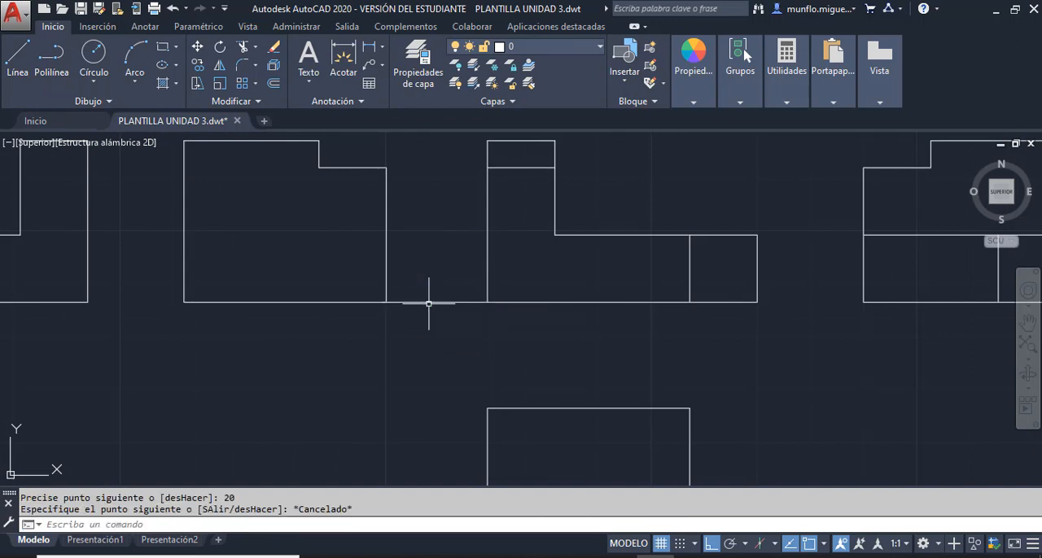
{"action": "scroll", "coordinate": [405, 353], "scroll_direction": "down", "scroll_amount": 4}
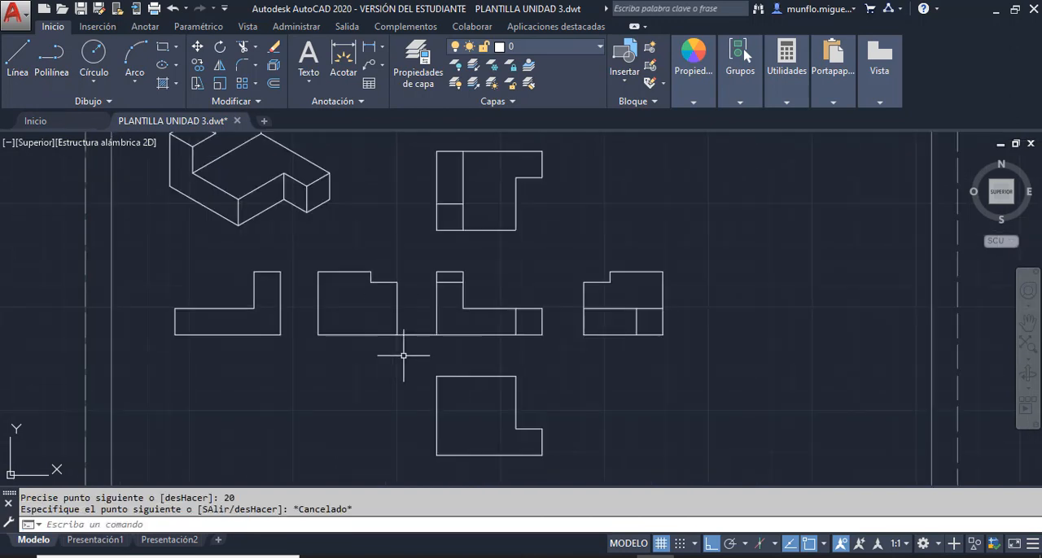
{"action": "scroll", "coordinate": [339, 312], "scroll_direction": "up", "scroll_amount": 2}
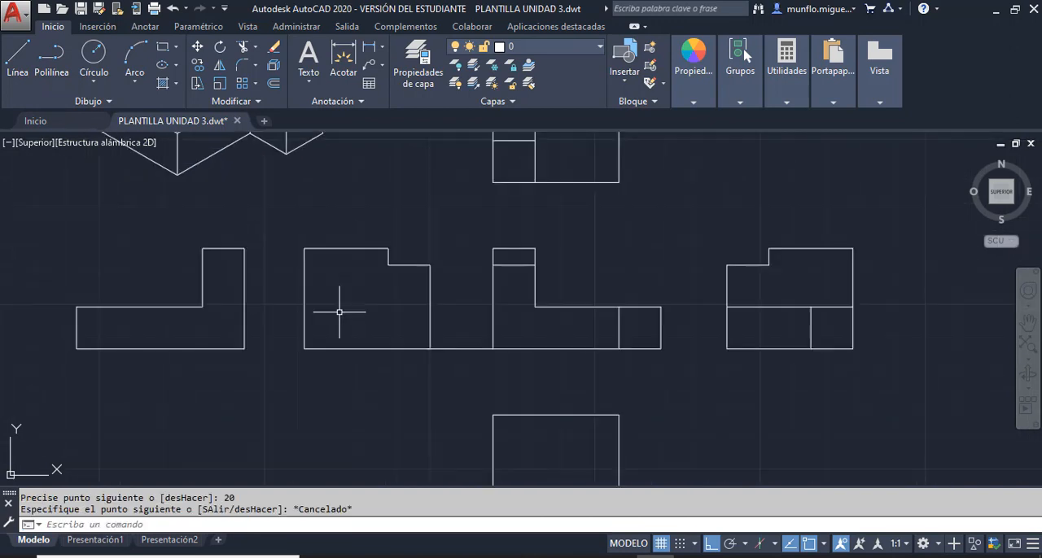
- Move all lines of the left side view from its lower right corner to the spacing line's free end, and erase the spacing line
{"action": "left_click", "coordinate": [201, 49]}
{"action": "left_click", "coordinate": [343, 248]}
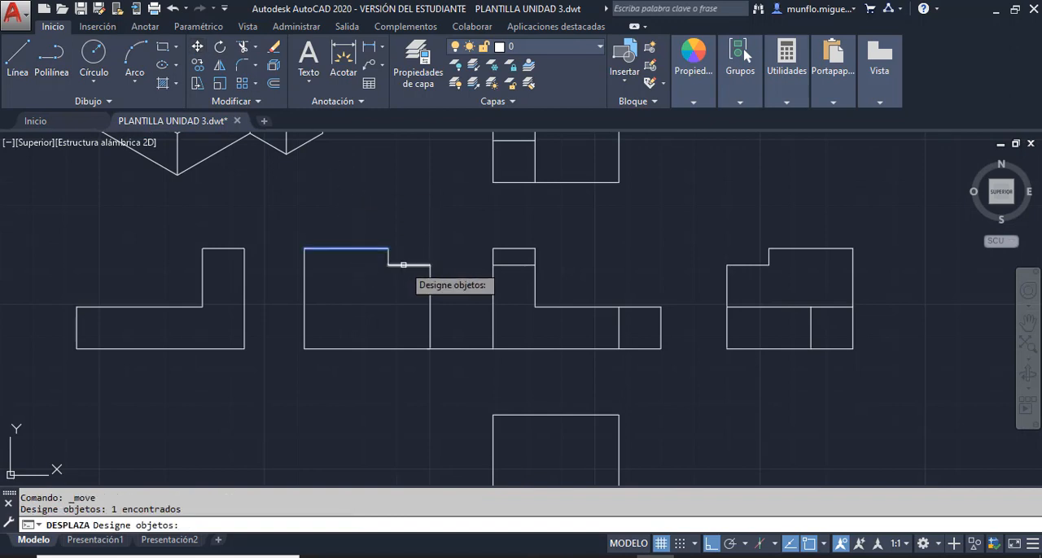
{"action": "left_click", "coordinate": [389, 258]}
{"action": "left_click", "coordinate": [399, 268]}
{"action": "left_click", "coordinate": [403, 266]}
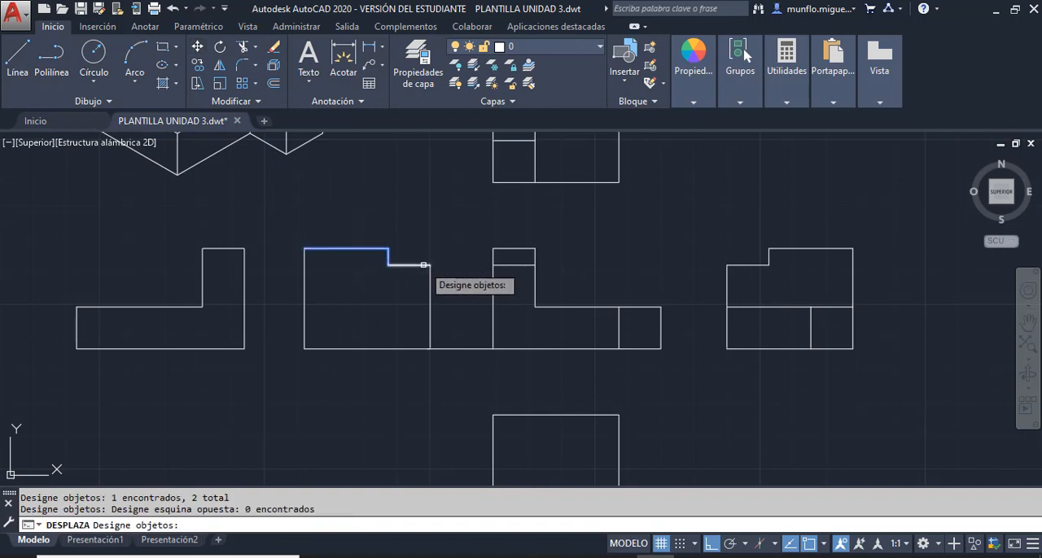
{"action": "left_click", "coordinate": [423, 265]}
{"action": "left_click", "coordinate": [431, 282]}
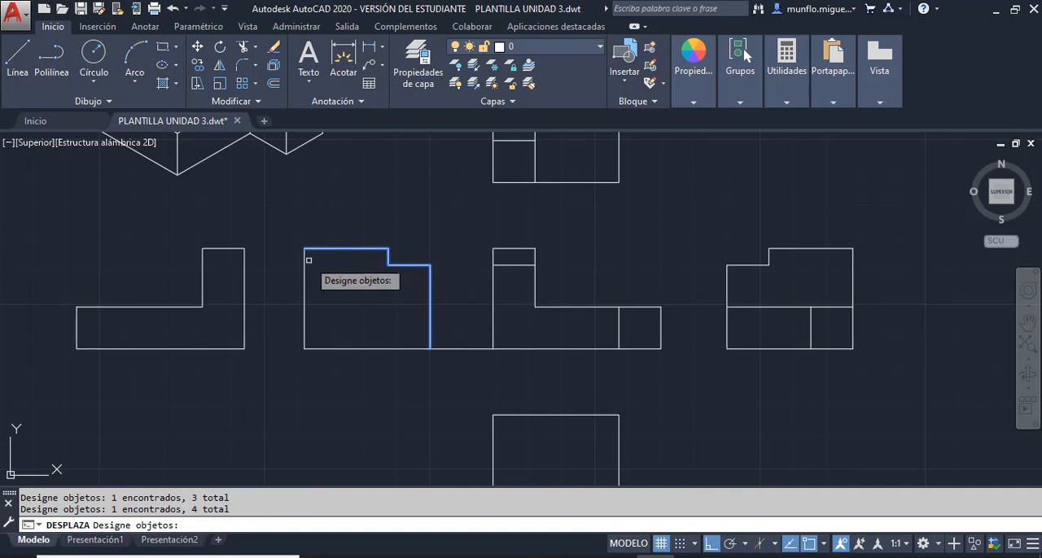
{"action": "left_click", "coordinate": [305, 286]}
{"action": "left_click", "coordinate": [335, 348]}
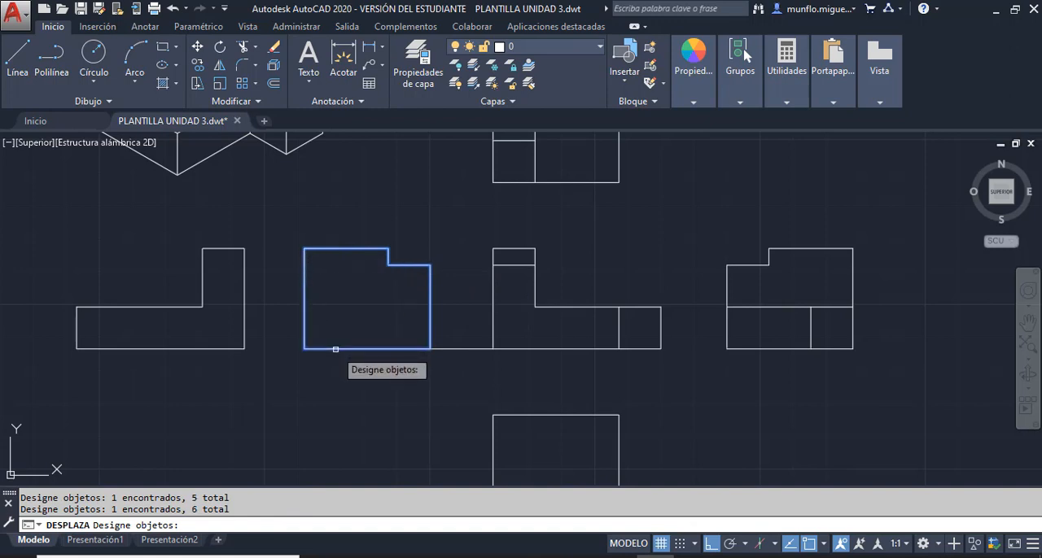
{"action": "scroll", "coordinate": [337, 347], "scroll_direction": "up", "scroll_amount": 5}
{"action": "key", "text": "Return"}
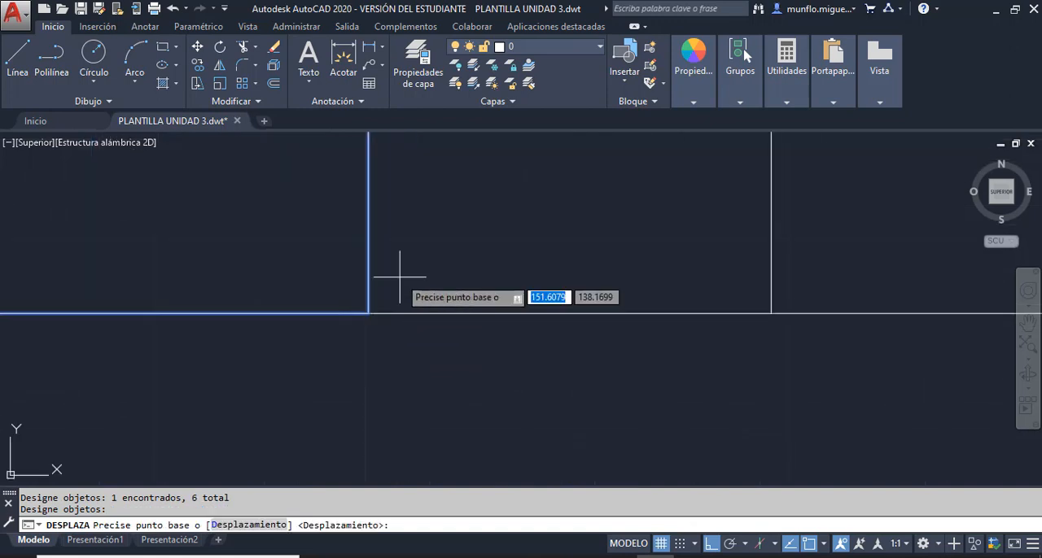
{"action": "left_click", "coordinate": [369, 312]}
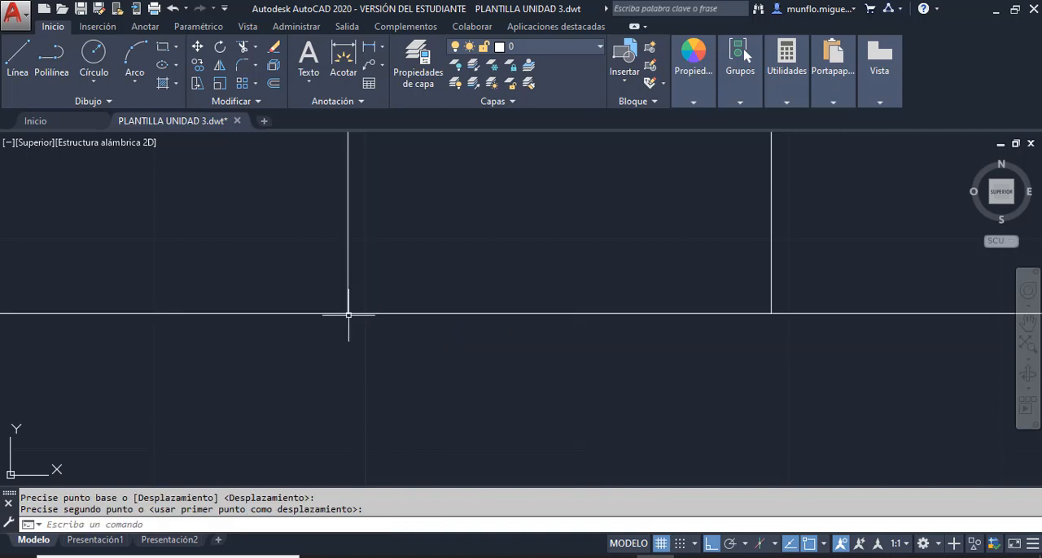
{"action": "key", "text": "Escape"}
{"action": "left_click", "coordinate": [374, 313]}
{"action": "key", "text": "Delete"}
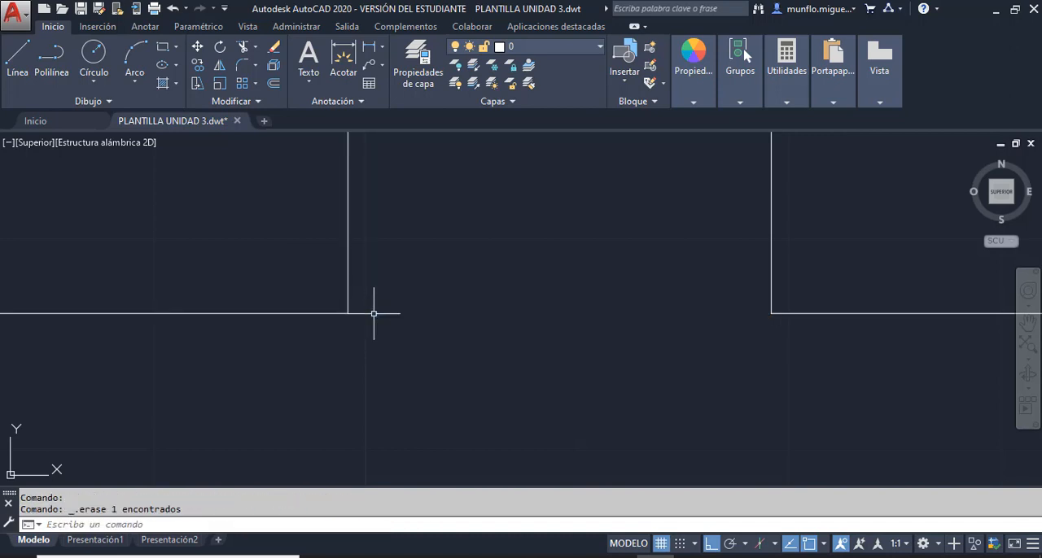
{"action": "scroll", "coordinate": [377, 312], "scroll_direction": "down", "scroll_amount": 5}
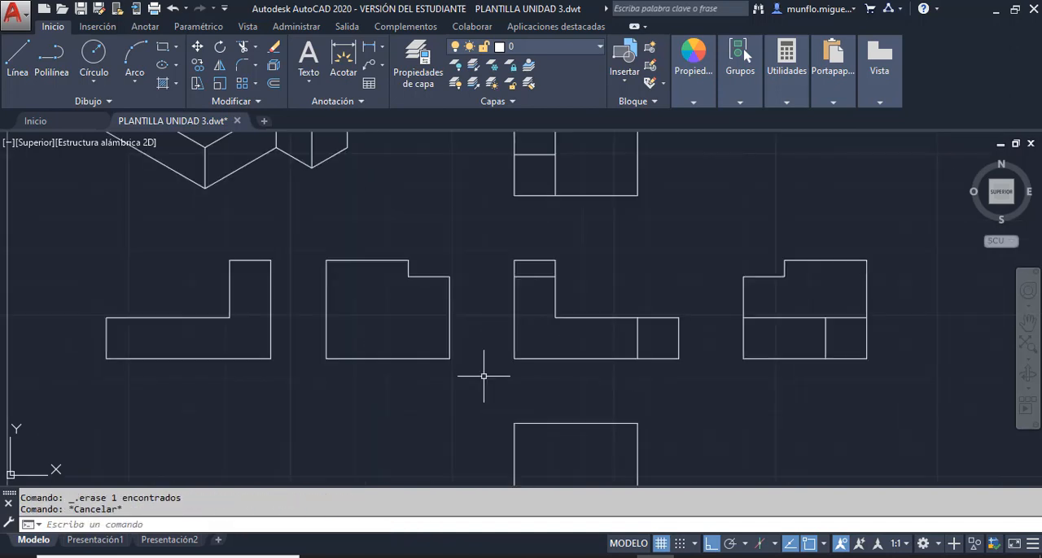
- Draw a 20 mm horizontal spacing line from the left side view's lower left corner towards the rear view
{"action": "scroll", "coordinate": [316, 357], "scroll_direction": "up", "scroll_amount": 4}
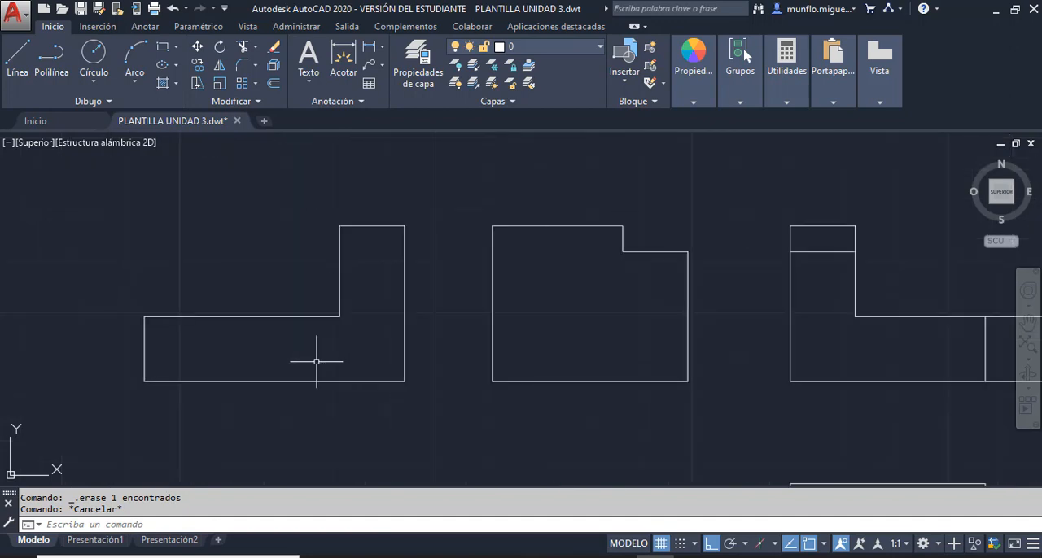
{"action": "left_click", "coordinate": [18, 61]}
{"action": "left_click", "coordinate": [492, 381]}
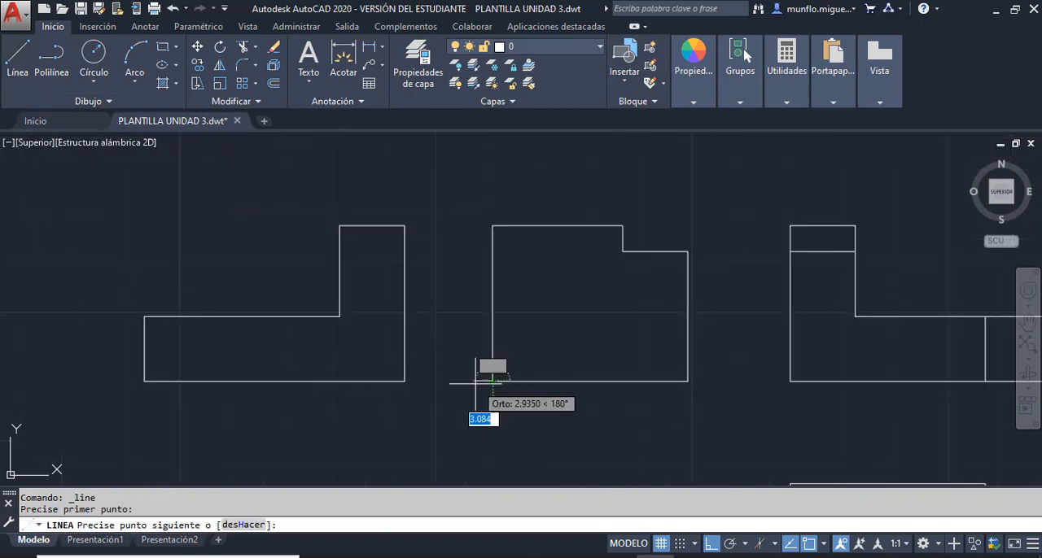
{"action": "type", "text": "20"}
{"action": "key", "text": "Return"}
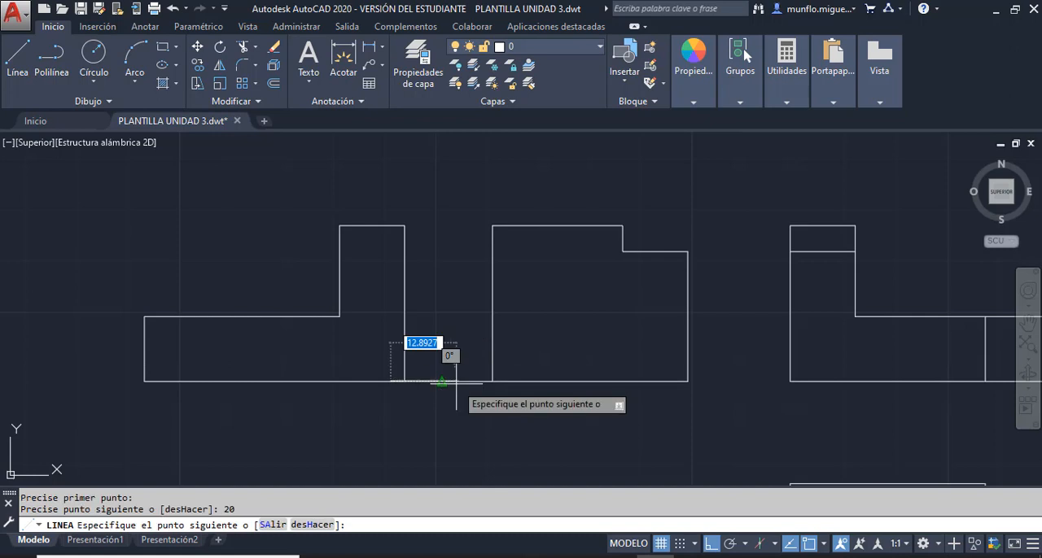
{"action": "key", "text": "Escape"}
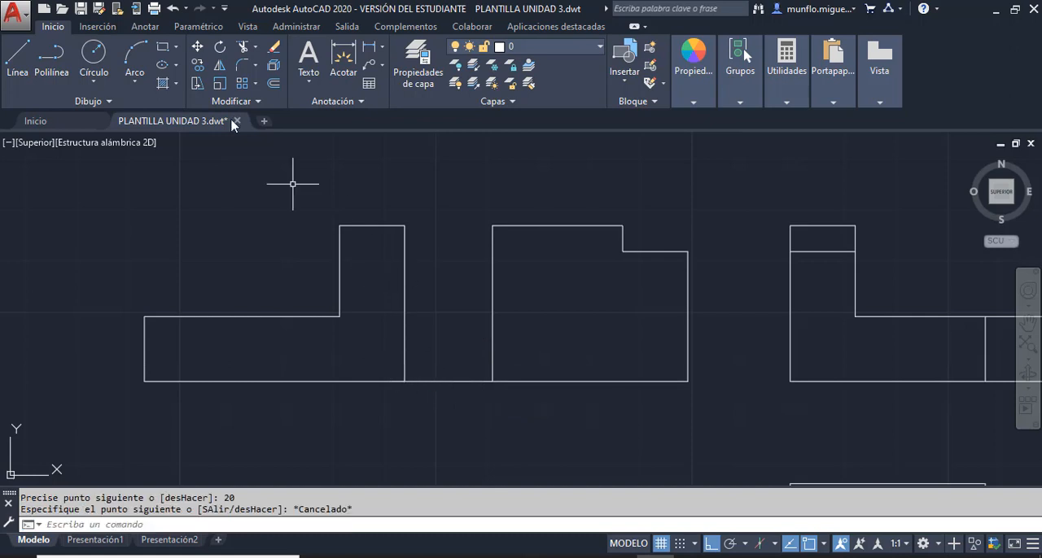
- Move all lines of the rear view from its lower right corner to the spacing line's free end, and erase the spacing line
{"action": "left_click", "coordinate": [198, 48]}
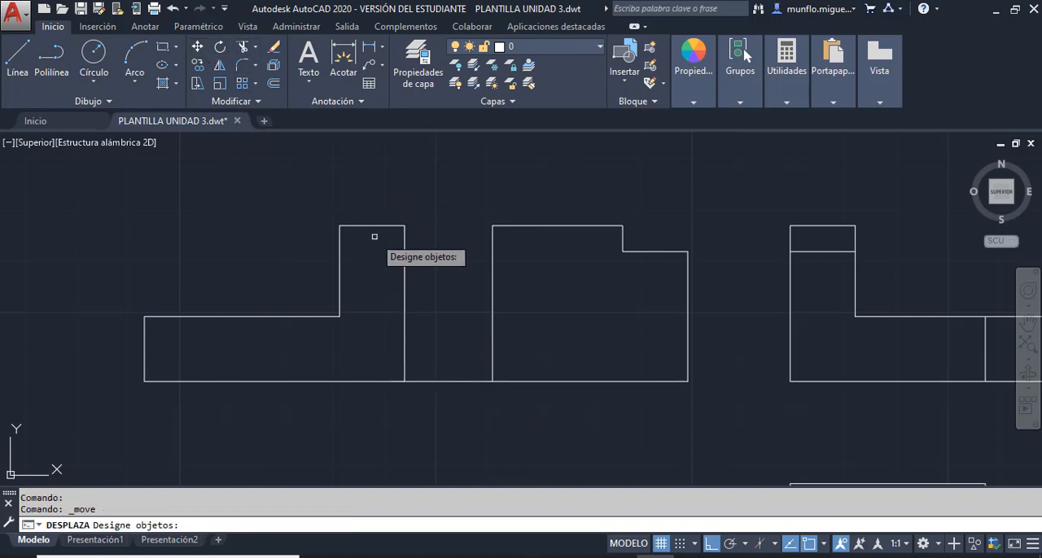
{"action": "left_click", "coordinate": [404, 273]}
{"action": "left_click", "coordinate": [377, 225]}
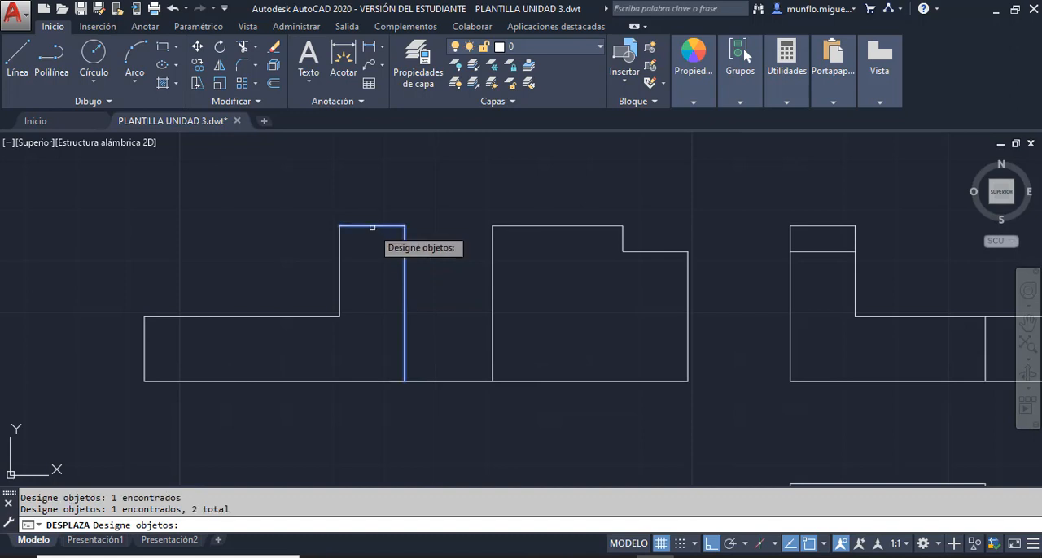
{"action": "left_click", "coordinate": [340, 286]}
{"action": "left_click", "coordinate": [317, 317]}
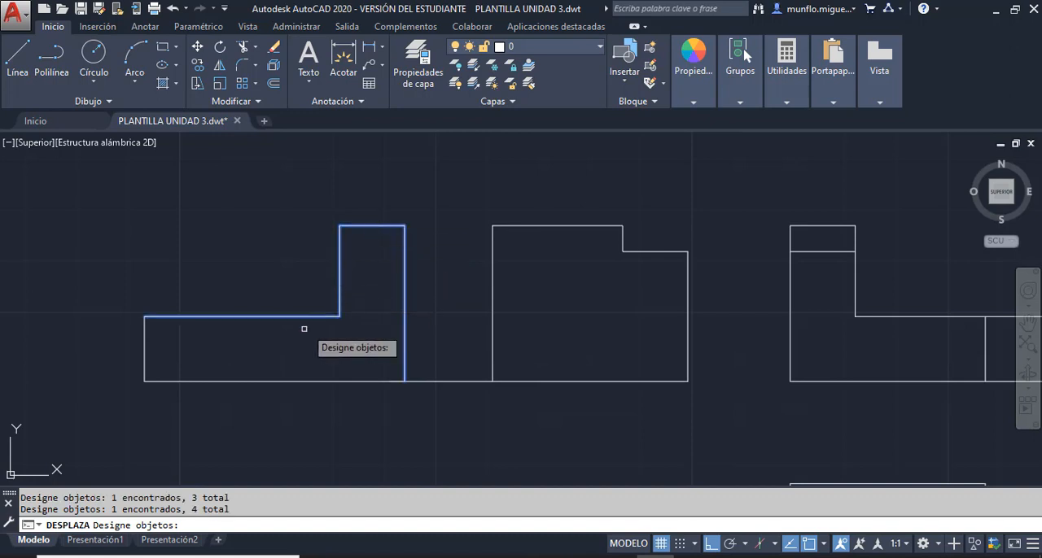
{"action": "left_click", "coordinate": [268, 381]}
{"action": "scroll", "coordinate": [404, 380], "scroll_direction": "up", "scroll_amount": 4}
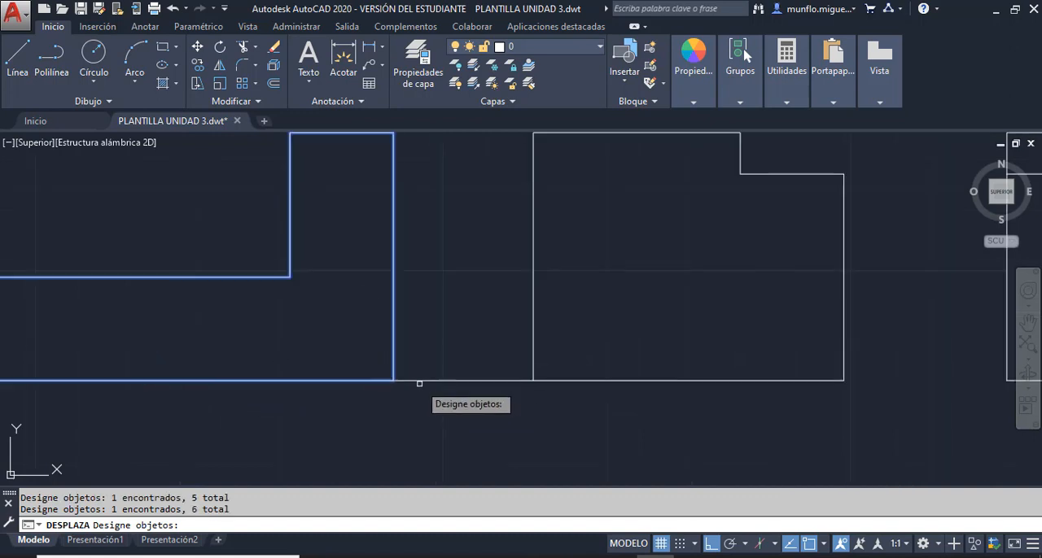
{"action": "key", "text": "Return"}
{"action": "left_click", "coordinate": [381, 378]}
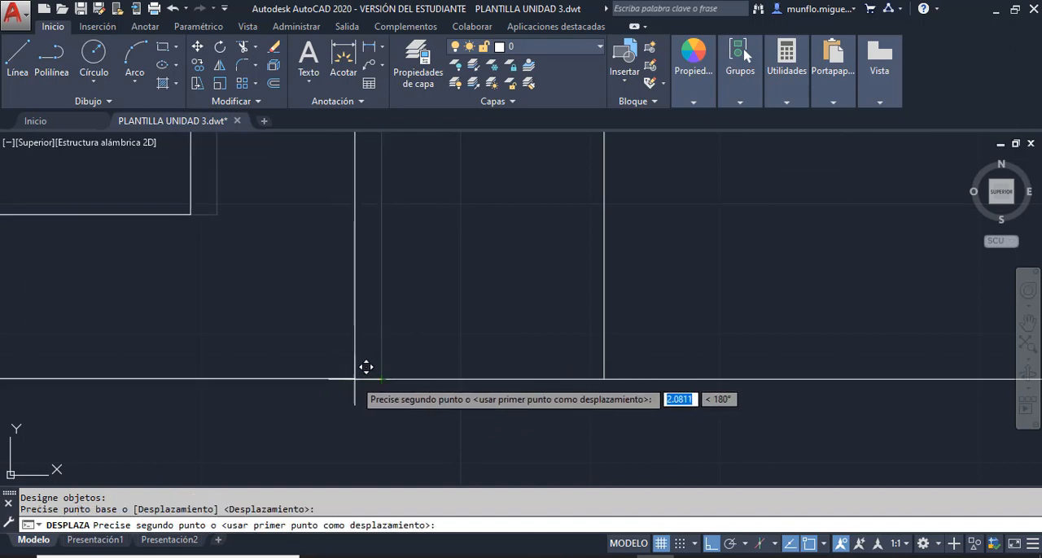
{"action": "key", "text": "Escape"}
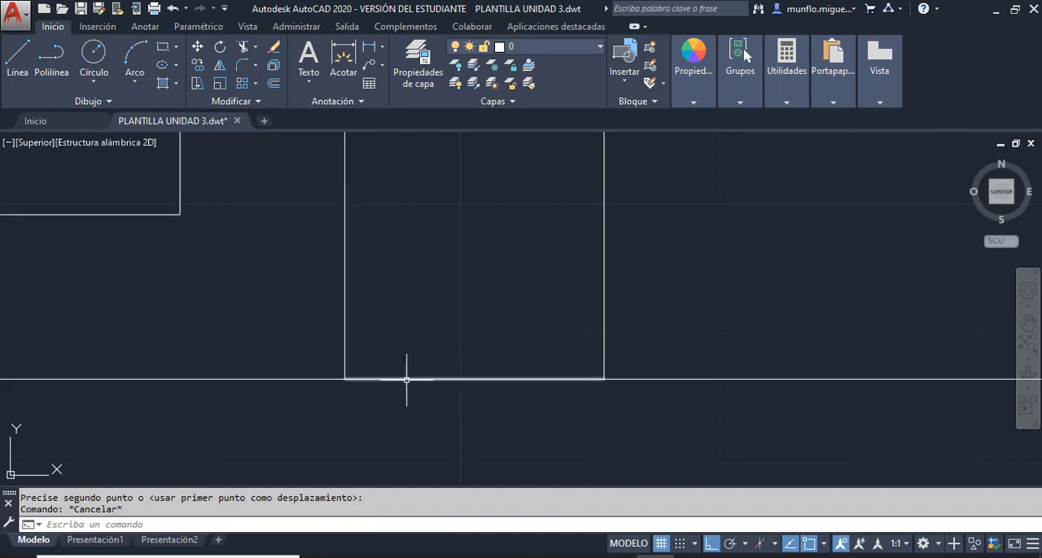
{"action": "left_click", "coordinate": [407, 379]}
{"action": "key", "text": "Delete"}
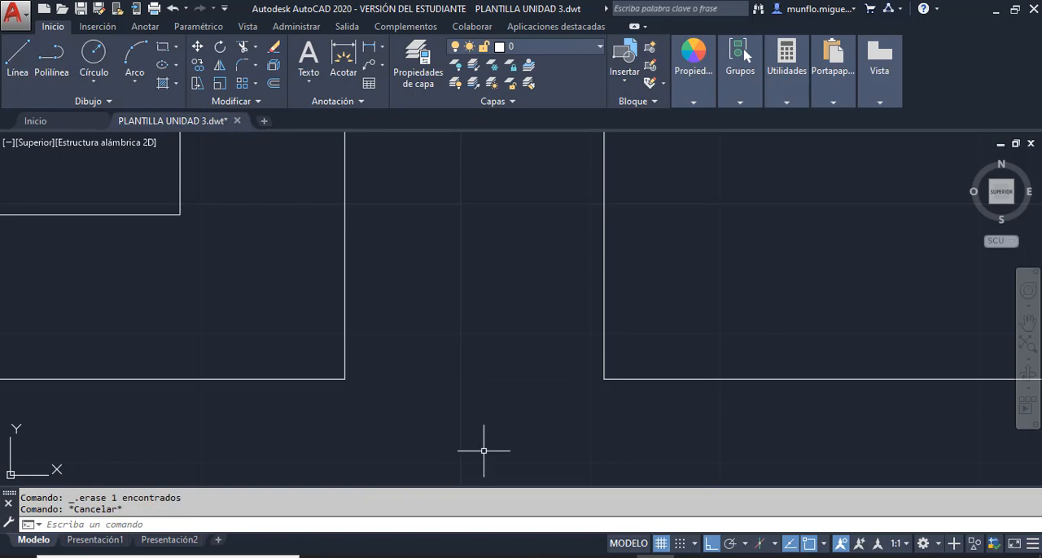
{"action": "scroll", "coordinate": [483, 450], "scroll_direction": "down", "scroll_amount": 6}
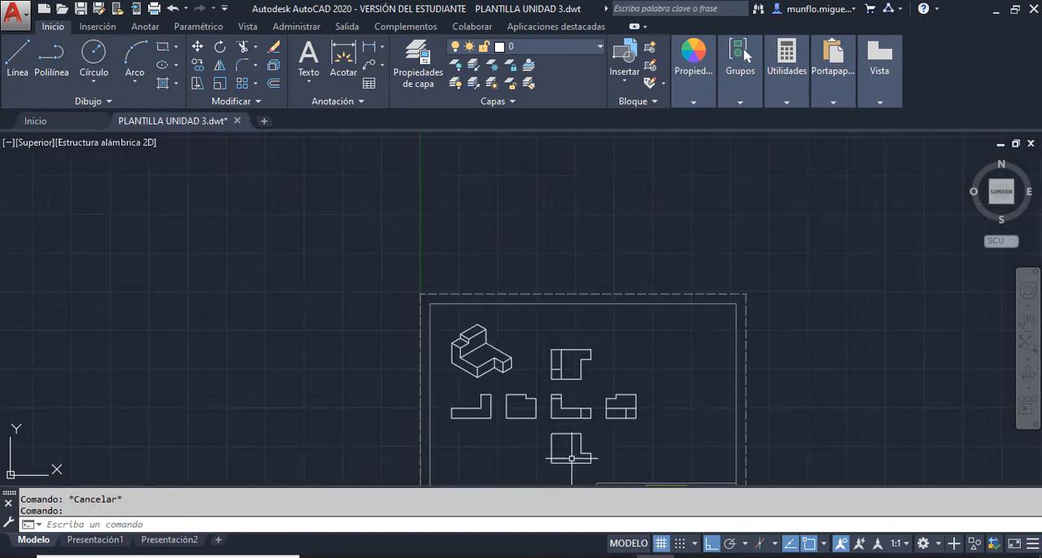
{"action": "scroll", "coordinate": [558, 454], "scroll_direction": "up", "scroll_amount": 3}
{"action": "scroll", "coordinate": [532, 432], "scroll_direction": "down", "scroll_amount": 5}
{"action": "scroll", "coordinate": [578, 383], "scroll_direction": "up", "scroll_amount": 2}
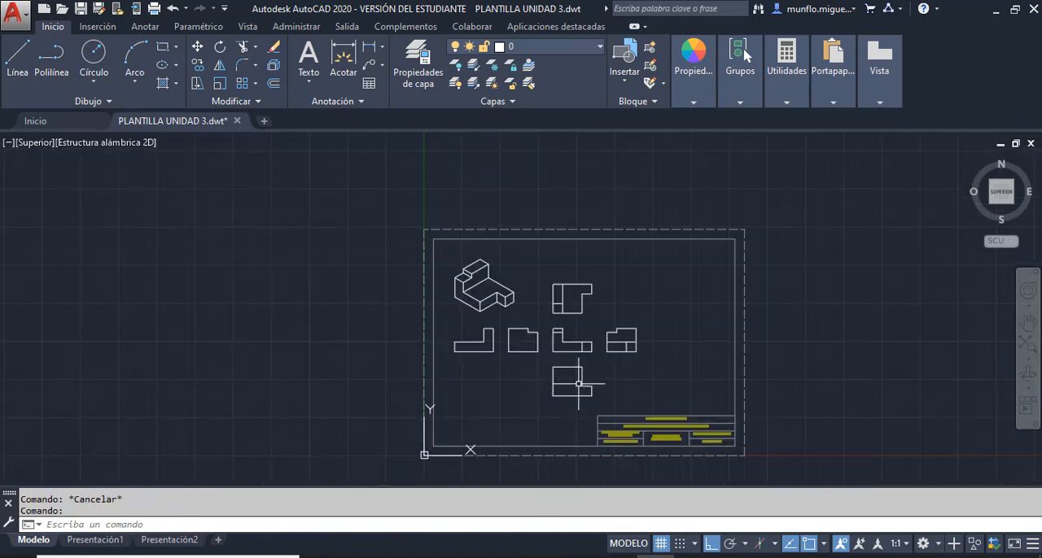
{"action": "scroll", "coordinate": [559, 338], "scroll_direction": "up", "scroll_amount": 2}
{"action": "scroll", "coordinate": [591, 381], "scroll_direction": "up", "scroll_amount": 2}
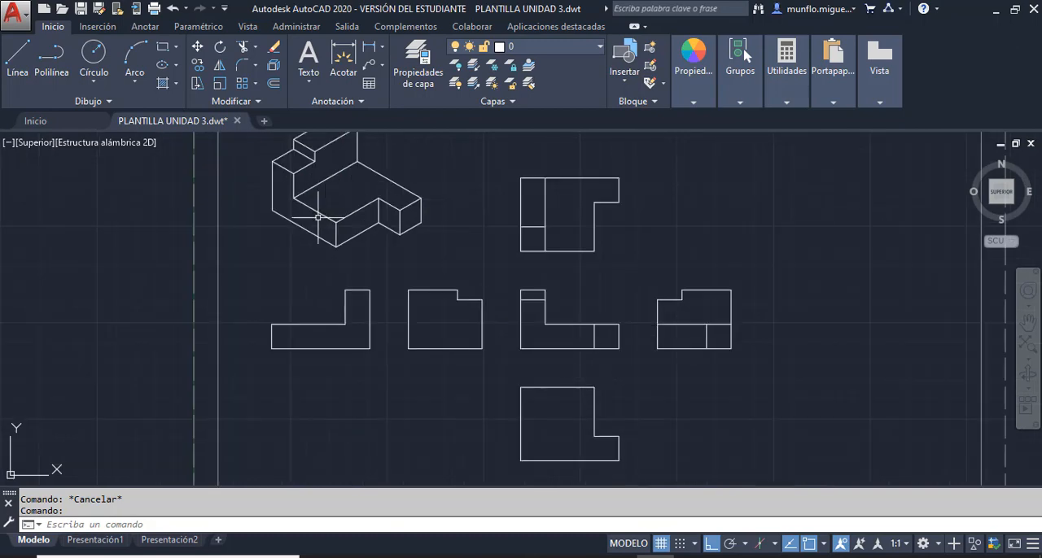
{"action": "left_click", "coordinate": [318, 70]}
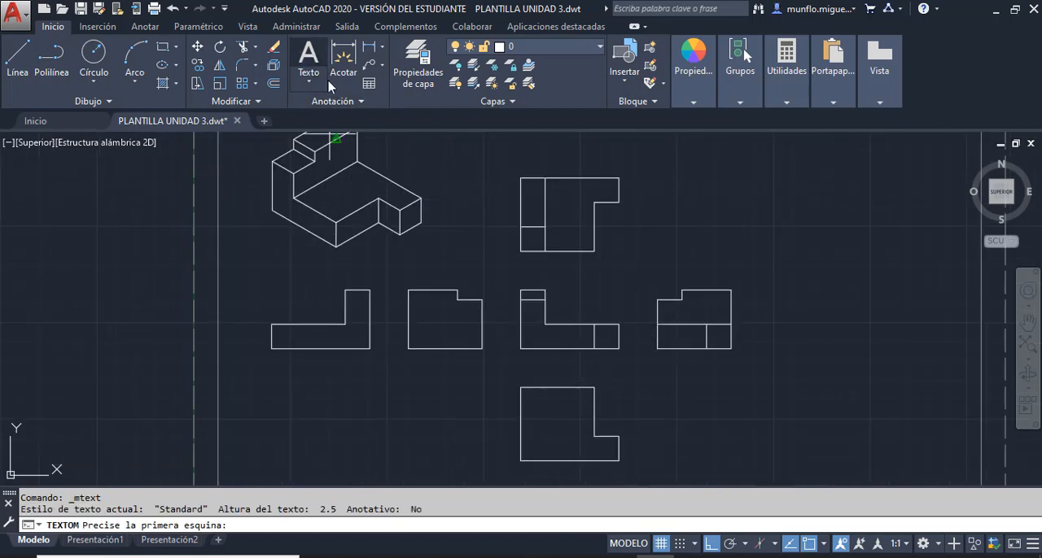
{"action": "key", "text": "Escape"}
{"action": "key", "text": "Escape"}
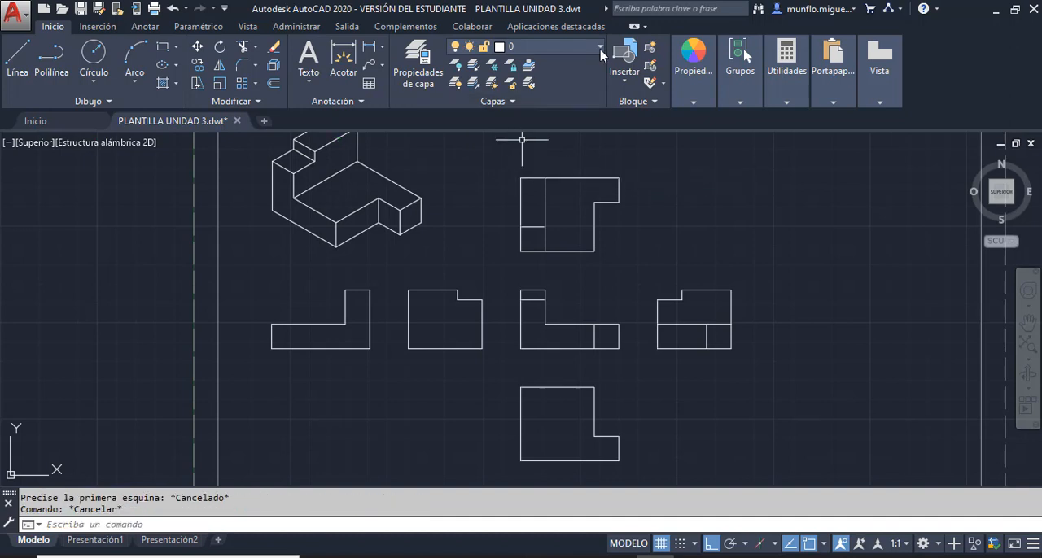
- Lock layer 0, and unlock the Texto layer and make it current
{"action": "left_click", "coordinate": [599, 46]}
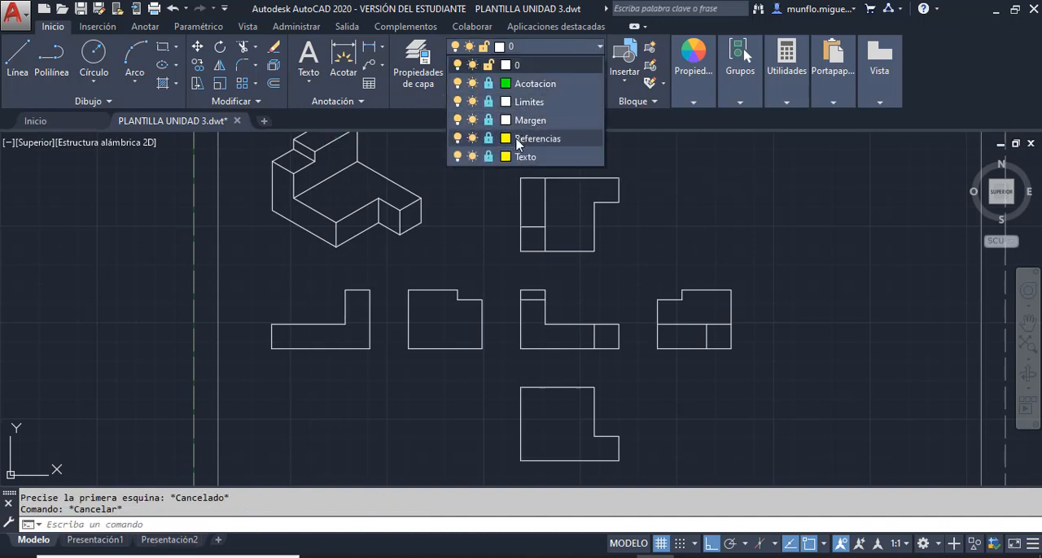
{"action": "left_click", "coordinate": [489, 65]}
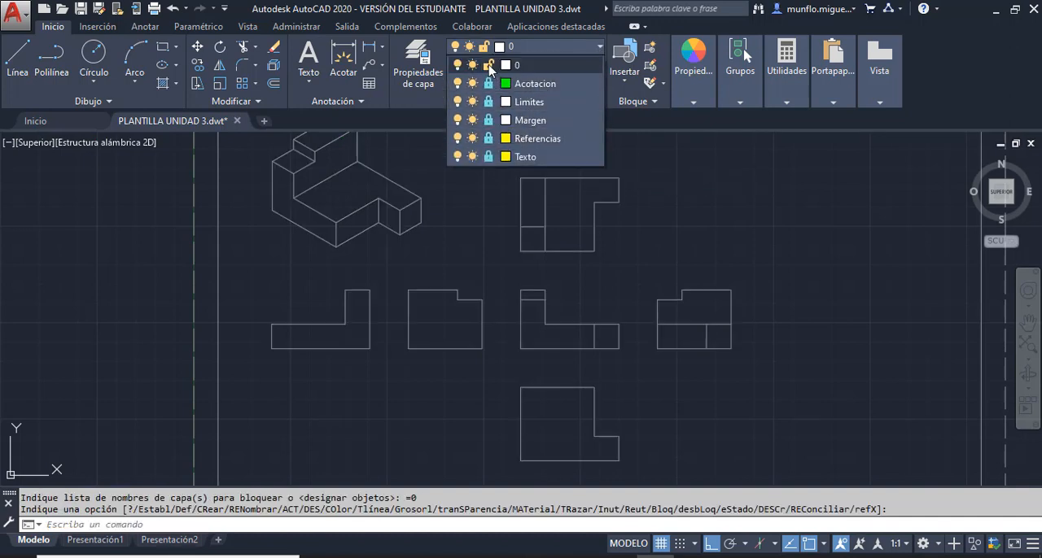
{"action": "left_click", "coordinate": [489, 156]}
{"action": "left_click", "coordinate": [525, 157]}
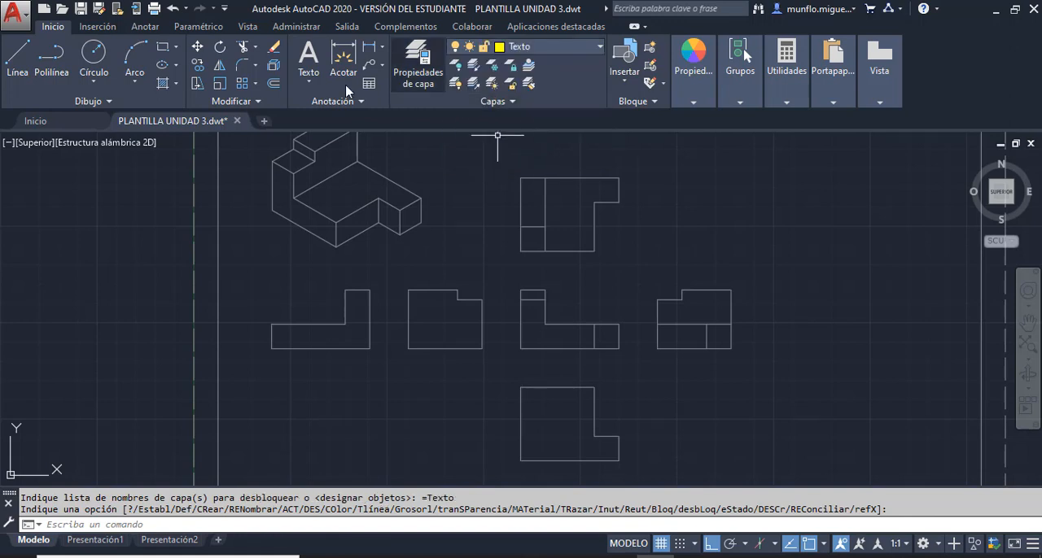
- Add the multiline text "Frontal" just below the front view with Medio centro MC justification
{"action": "left_click", "coordinate": [308, 61]}
{"action": "scroll", "coordinate": [691, 328], "scroll_direction": "down", "scroll_amount": 4}
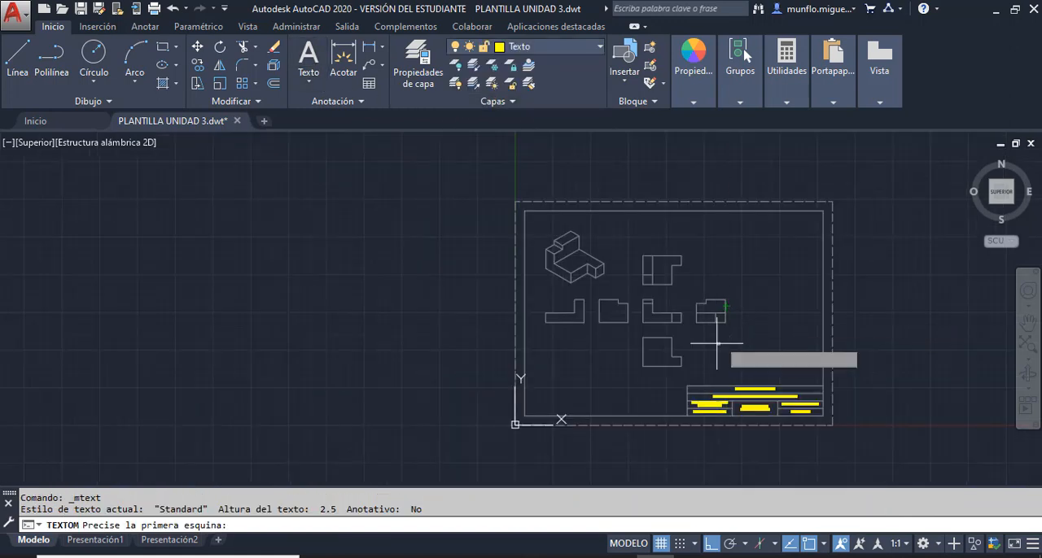
{"action": "scroll", "coordinate": [727, 349], "scroll_direction": "up", "scroll_amount": 5}
{"action": "scroll", "coordinate": [543, 284], "scroll_direction": "up", "scroll_amount": 3}
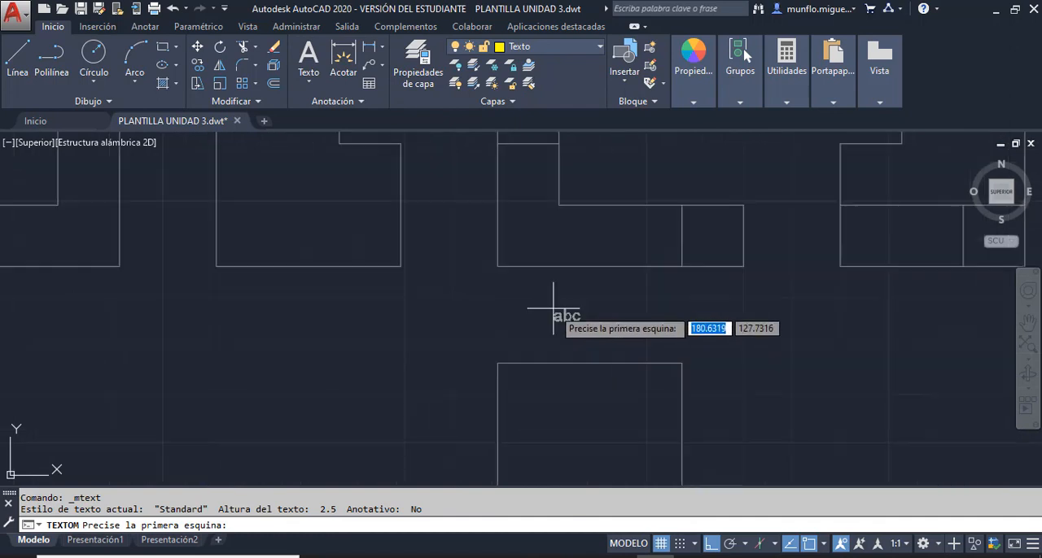
{"action": "left_click", "coordinate": [510, 279]}
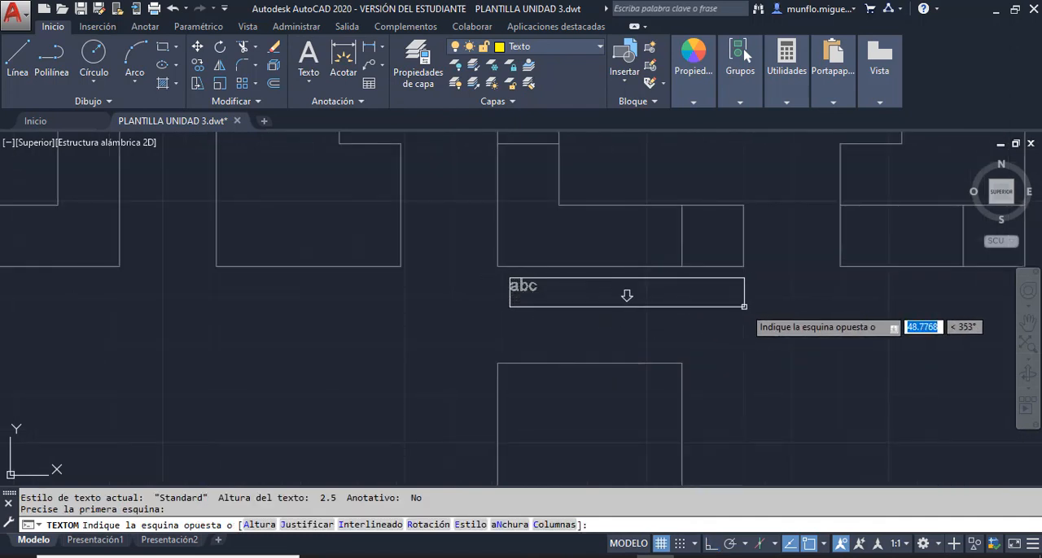
{"action": "left_click", "coordinate": [740, 311]}
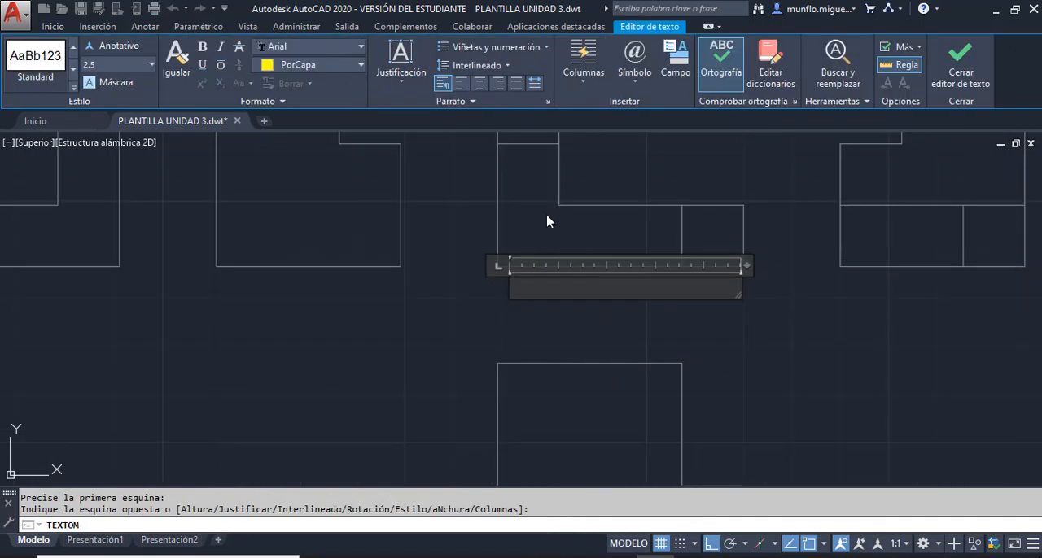
{"action": "left_click", "coordinate": [397, 88]}
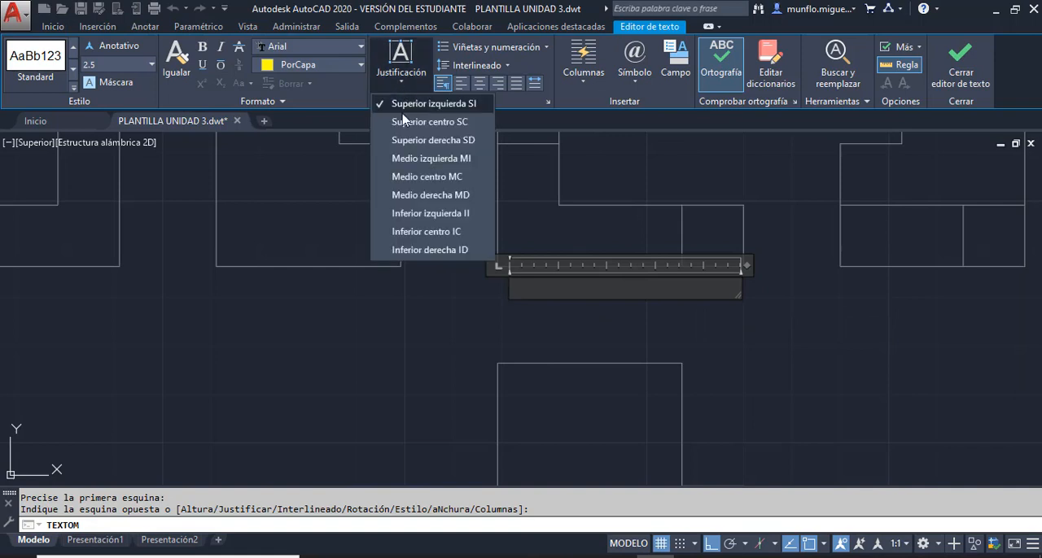
{"action": "left_click", "coordinate": [418, 179]}
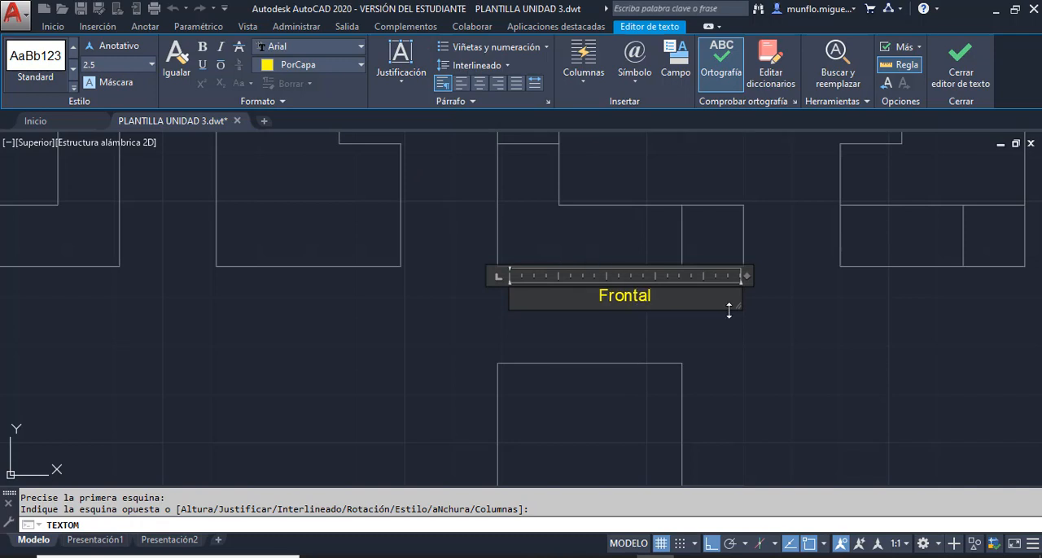
{"action": "left_click", "coordinate": [786, 334]}
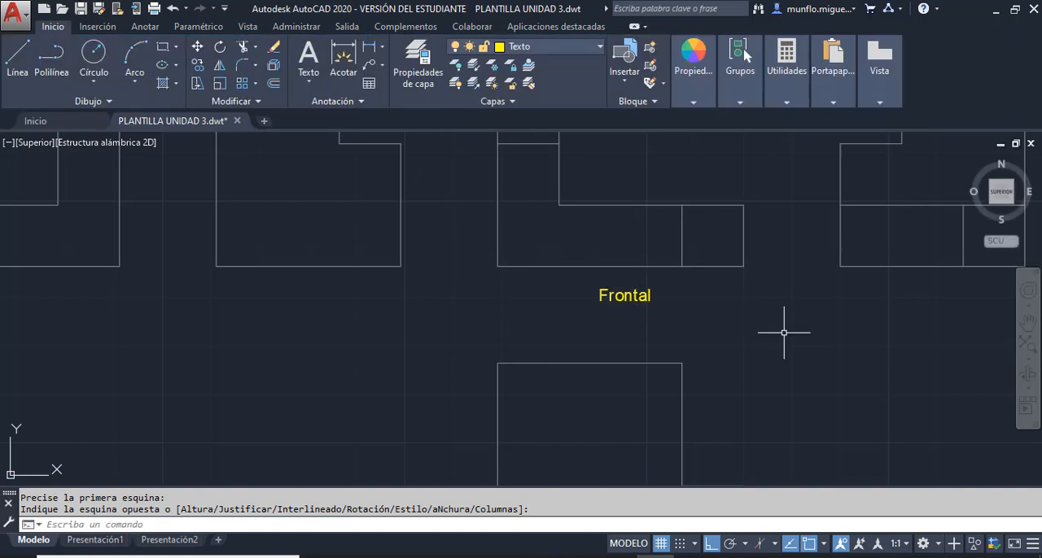
{"action": "scroll", "coordinate": [757, 326], "scroll_direction": "down", "scroll_amount": 5}
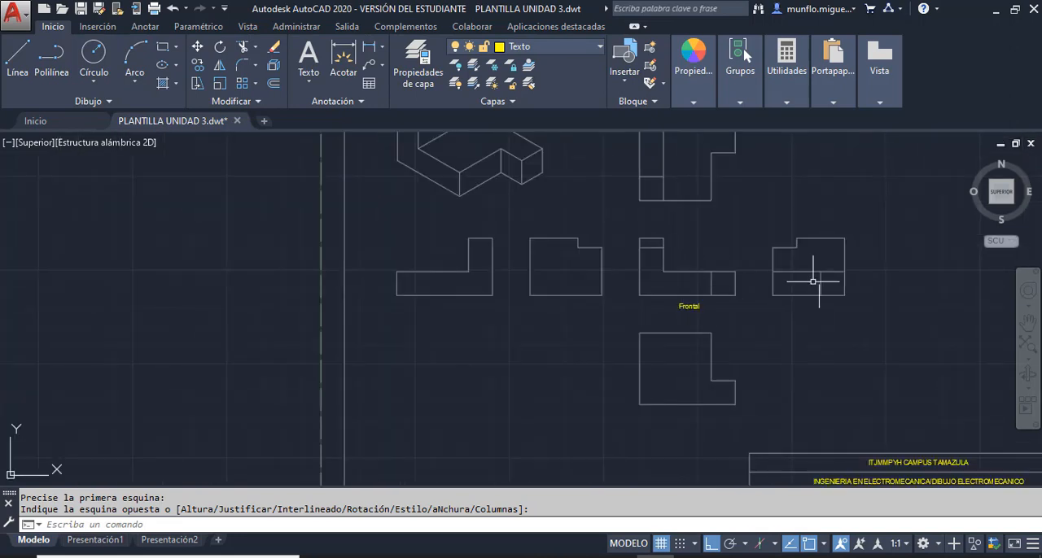
- Add the multiline text "Derecha" just below the right side view with Medio centro MC justification
{"action": "scroll", "coordinate": [887, 281], "scroll_direction": "up", "scroll_amount": 4}
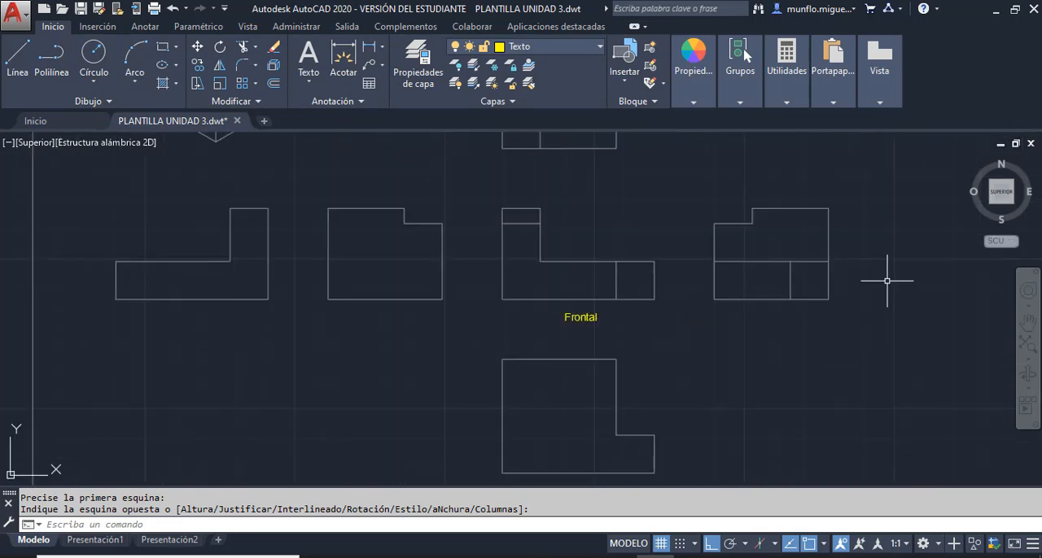
{"action": "left_click", "coordinate": [299, 61]}
{"action": "scroll", "coordinate": [895, 325], "scroll_direction": "down", "scroll_amount": 4}
{"action": "scroll", "coordinate": [876, 309], "scroll_direction": "up", "scroll_amount": 4}
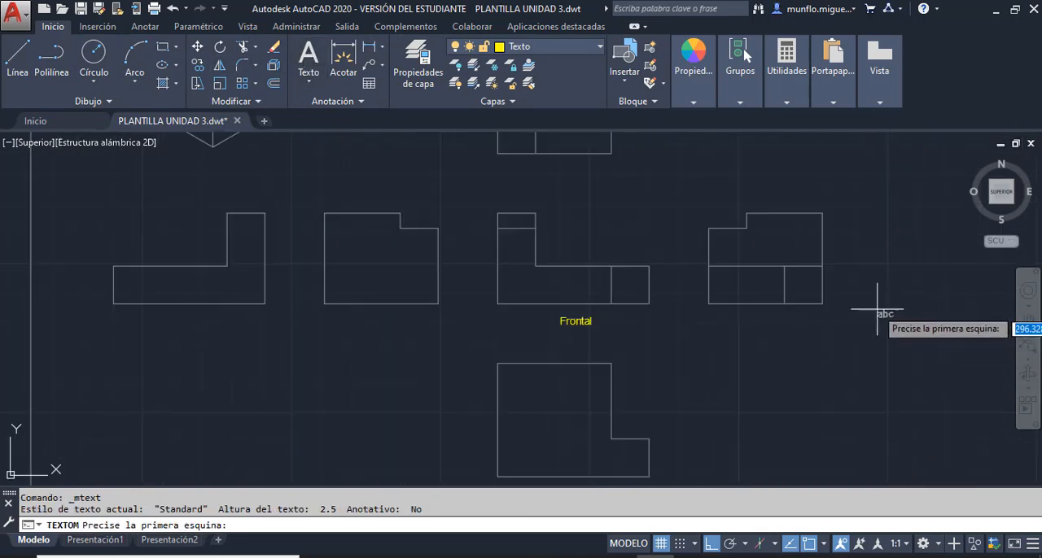
{"action": "scroll", "coordinate": [877, 310], "scroll_direction": "up", "scroll_amount": 4}
{"action": "left_click", "coordinate": [447, 316]}
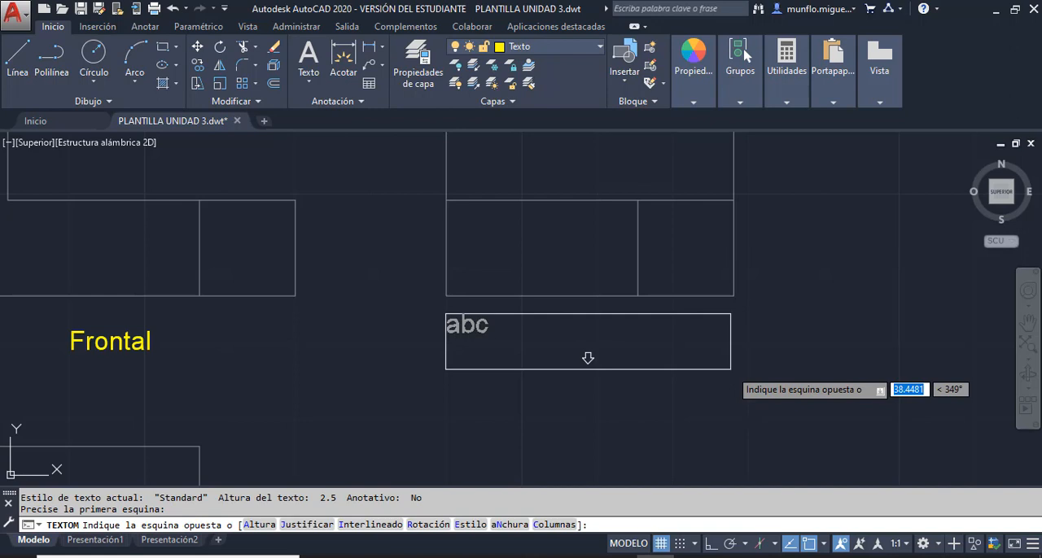
{"action": "left_click", "coordinate": [730, 369]}
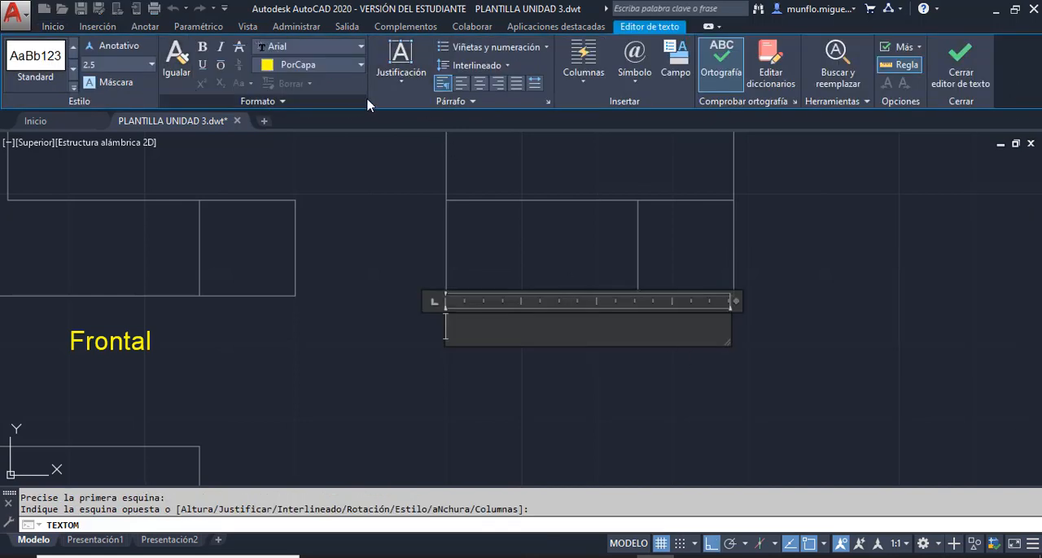
{"action": "left_click", "coordinate": [400, 79]}
{"action": "left_click", "coordinate": [411, 177]}
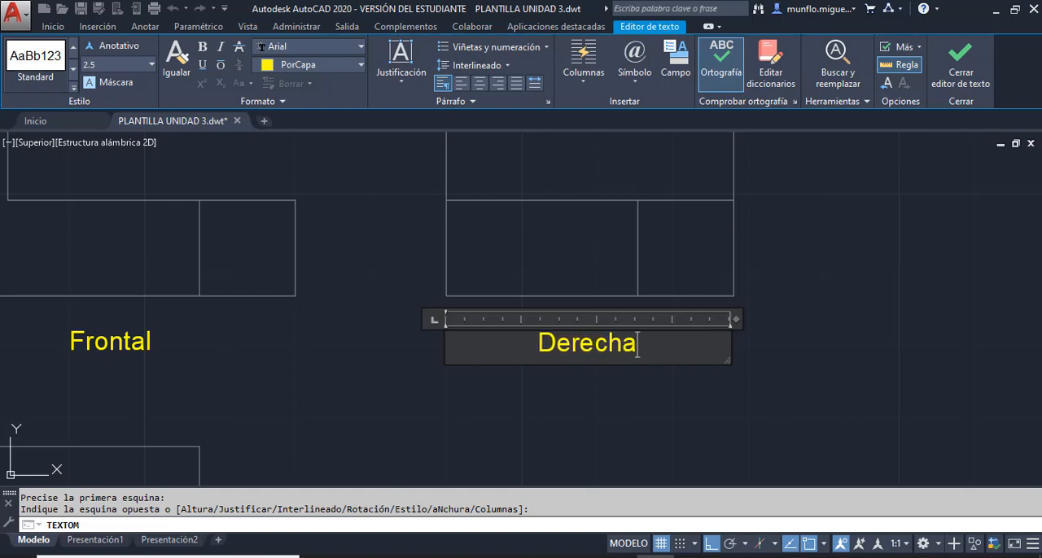
{"action": "left_click", "coordinate": [824, 242]}
{"action": "key", "text": "Escape"}
- Add the multiline text "Izquierda" just below the left side view with Medio centro MC justification
{"action": "scroll", "coordinate": [726, 284], "scroll_direction": "up", "scroll_amount": 2}
{"action": "scroll", "coordinate": [726, 284], "scroll_direction": "down", "scroll_amount": 3}
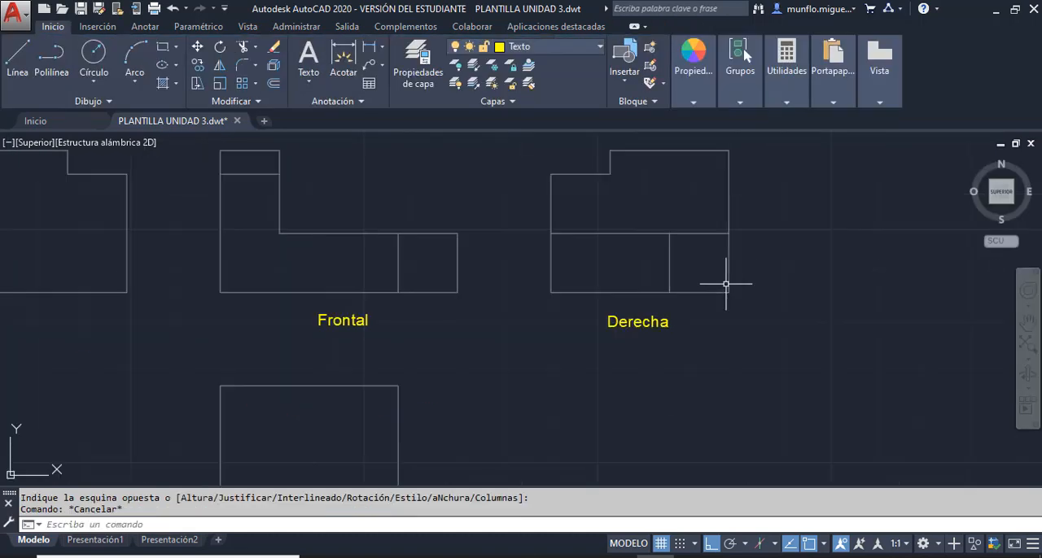
{"action": "scroll", "coordinate": [726, 284], "scroll_direction": "down", "scroll_amount": 4}
{"action": "scroll", "coordinate": [435, 289], "scroll_direction": "up", "scroll_amount": 2}
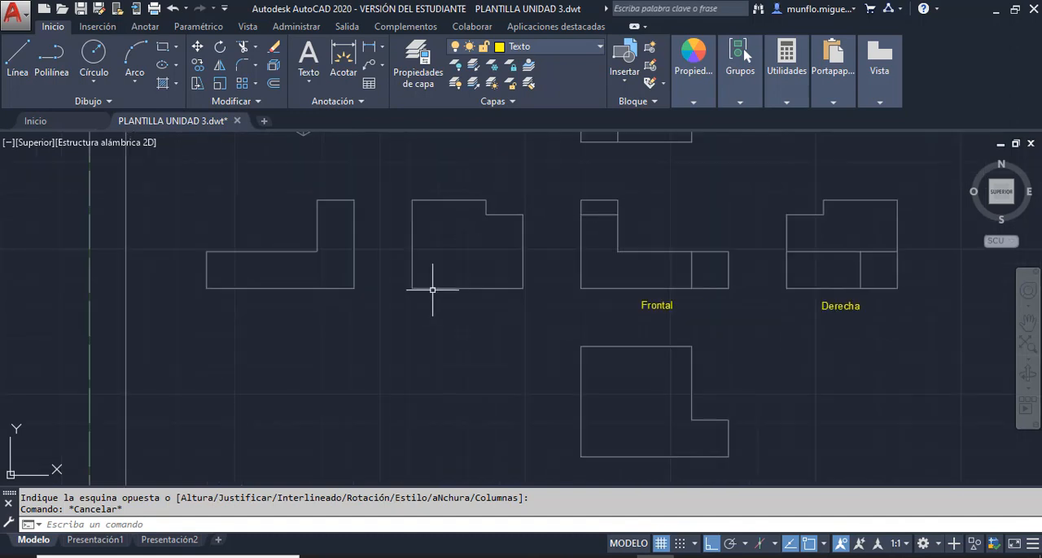
{"action": "left_click", "coordinate": [308, 57]}
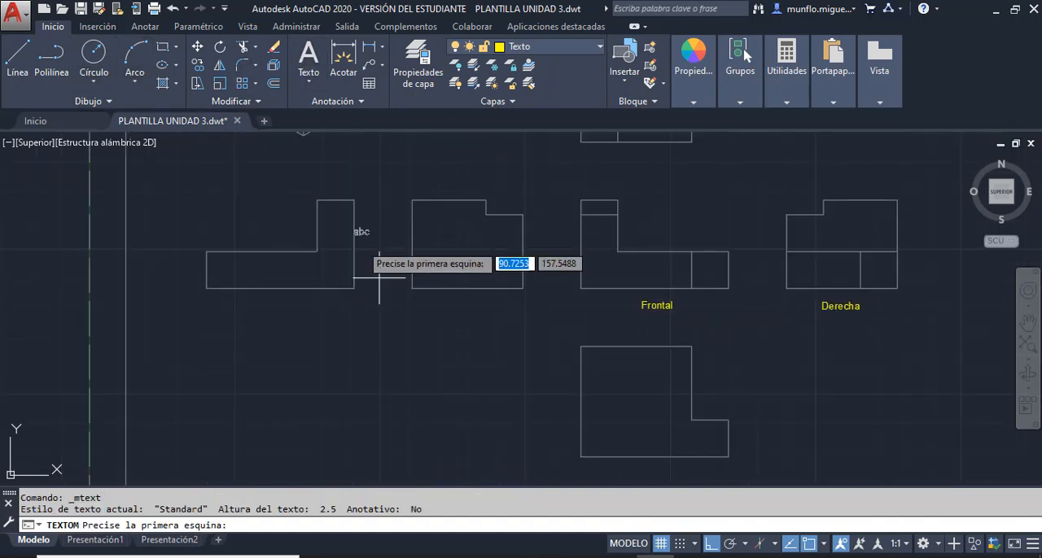
{"action": "scroll", "coordinate": [415, 297], "scroll_direction": "down", "scroll_amount": 3}
{"action": "scroll", "coordinate": [415, 298], "scroll_direction": "up", "scroll_amount": 4}
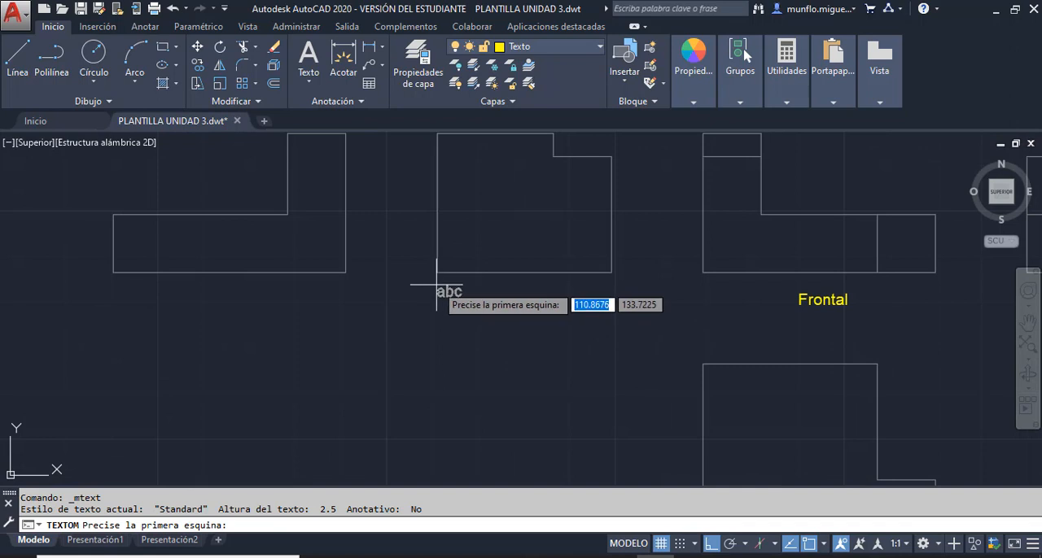
{"action": "left_click", "coordinate": [437, 286]}
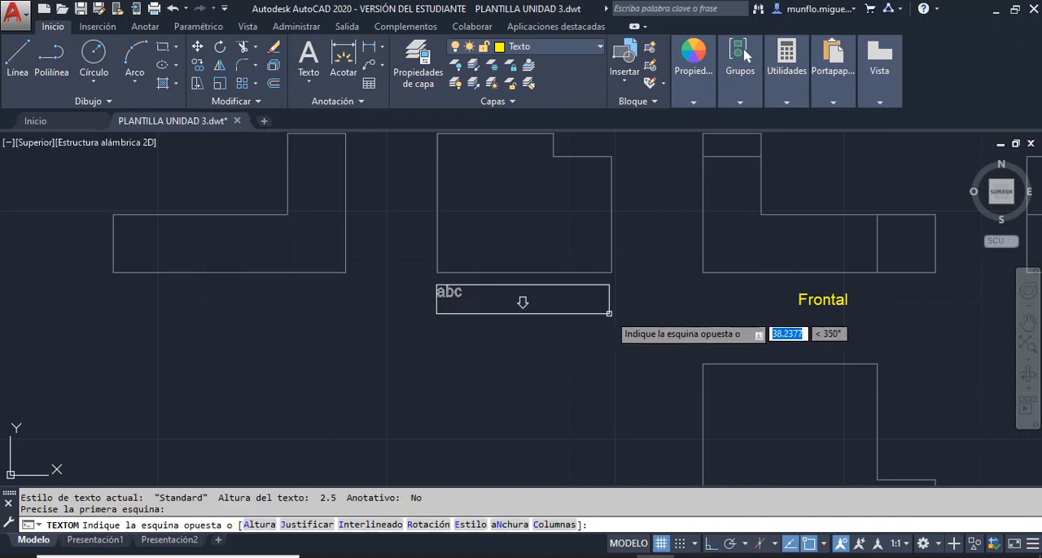
{"action": "left_click", "coordinate": [609, 314]}
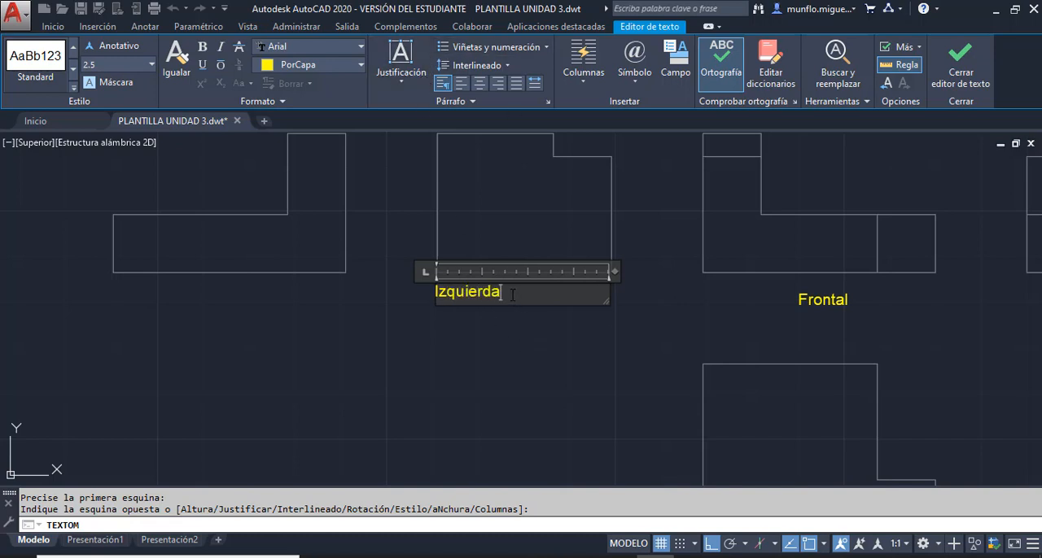
{"action": "left_click", "coordinate": [400, 65]}
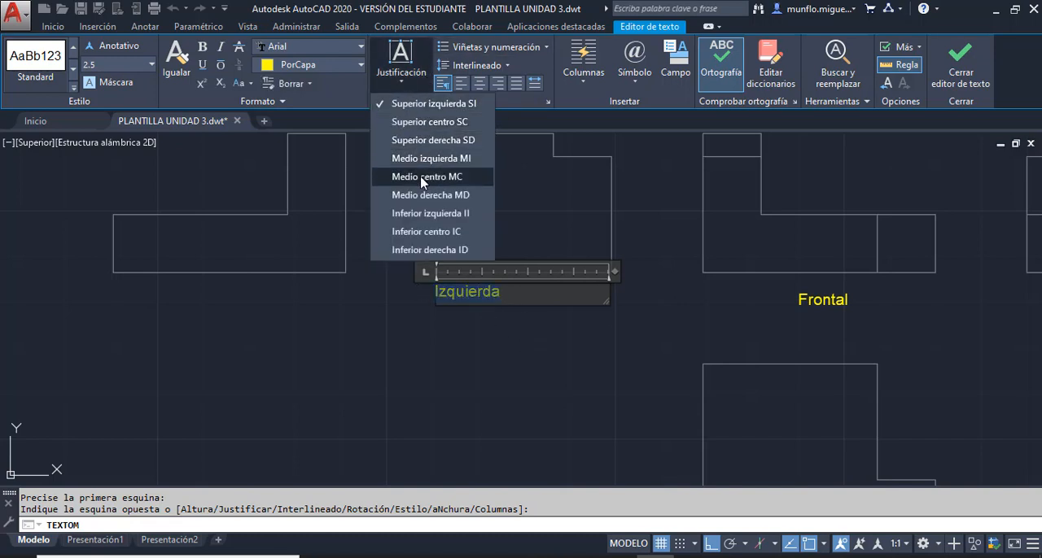
{"action": "left_click", "coordinate": [420, 177]}
{"action": "left_click", "coordinate": [498, 386]}
- Add the multiline text "Superior" just below the top view with Medio centro MC justification
{"action": "scroll", "coordinate": [527, 357], "scroll_direction": "up", "scroll_amount": 2}
{"action": "scroll", "coordinate": [526, 357], "scroll_direction": "down", "scroll_amount": 6}
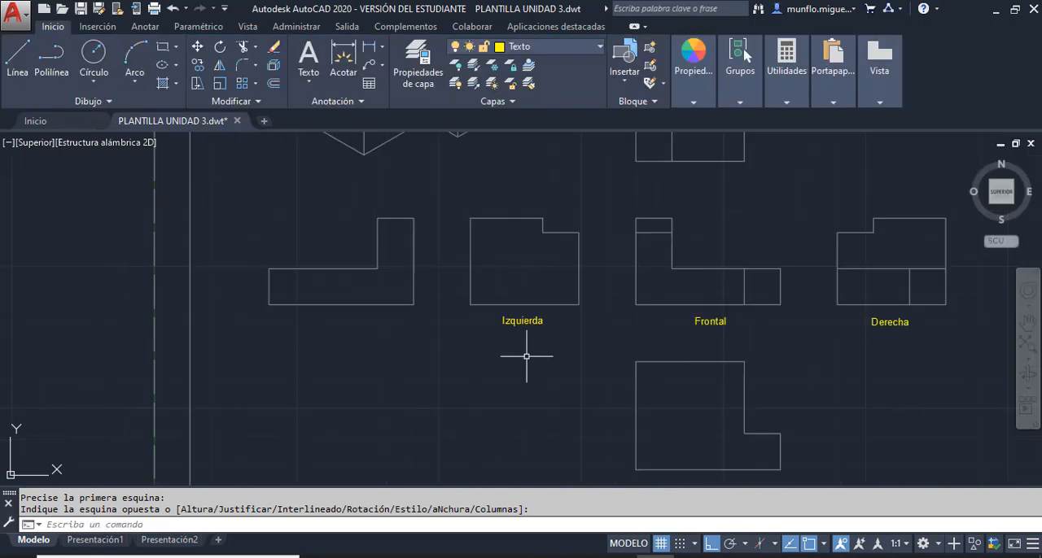
{"action": "left_click", "coordinate": [309, 57]}
{"action": "scroll", "coordinate": [675, 162], "scroll_direction": "up", "scroll_amount": 2}
{"action": "scroll", "coordinate": [647, 277], "scroll_direction": "up", "scroll_amount": 3}
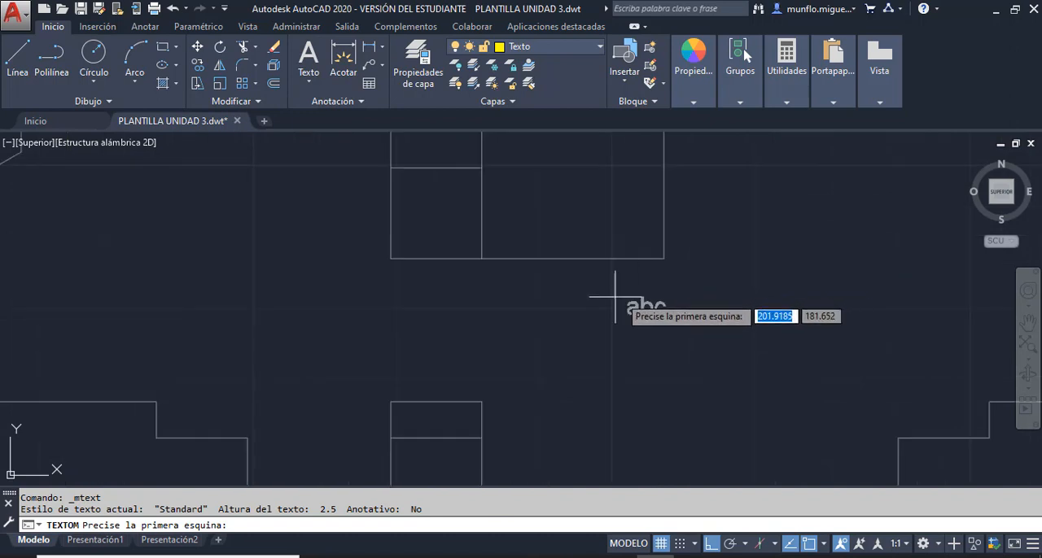
{"action": "left_click", "coordinate": [390, 269]}
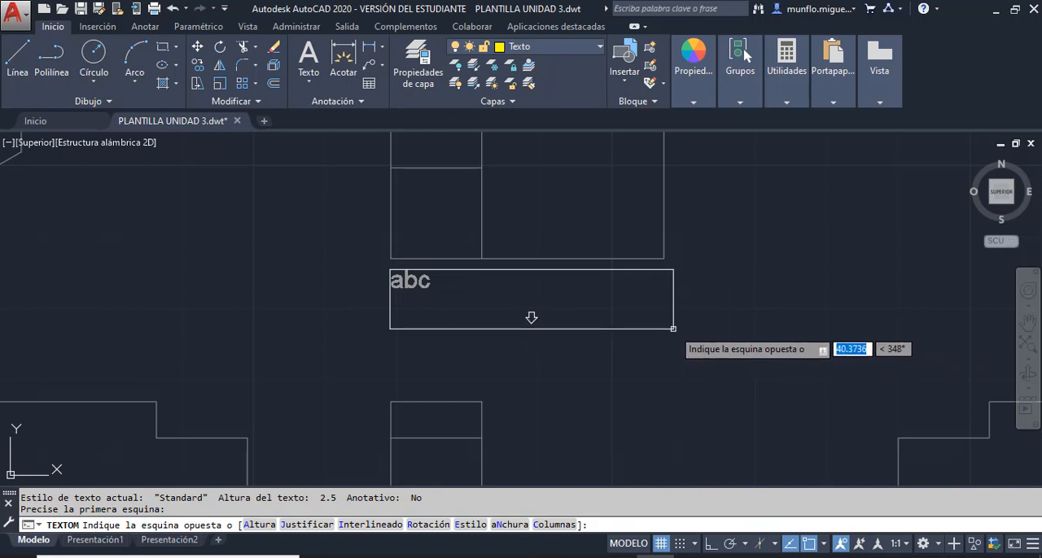
{"action": "left_click", "coordinate": [666, 331]}
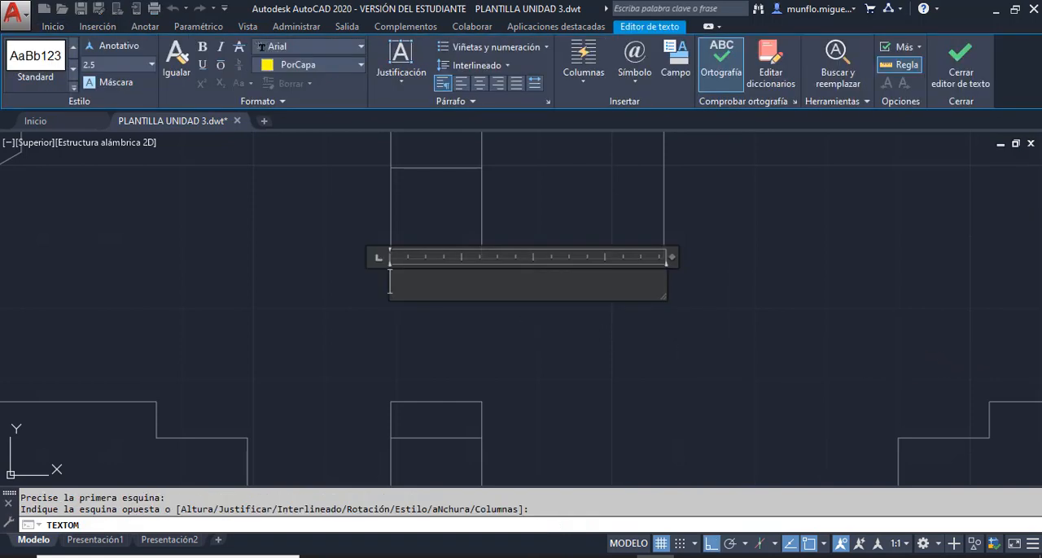
{"action": "left_click", "coordinate": [396, 73]}
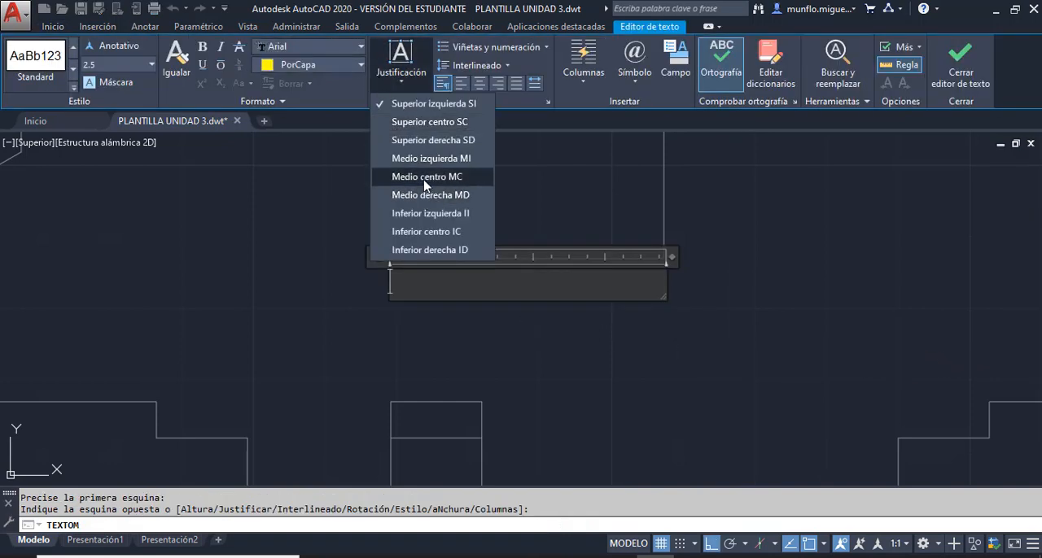
{"action": "left_click", "coordinate": [424, 175]}
{"action": "type", "text": "Superior"}
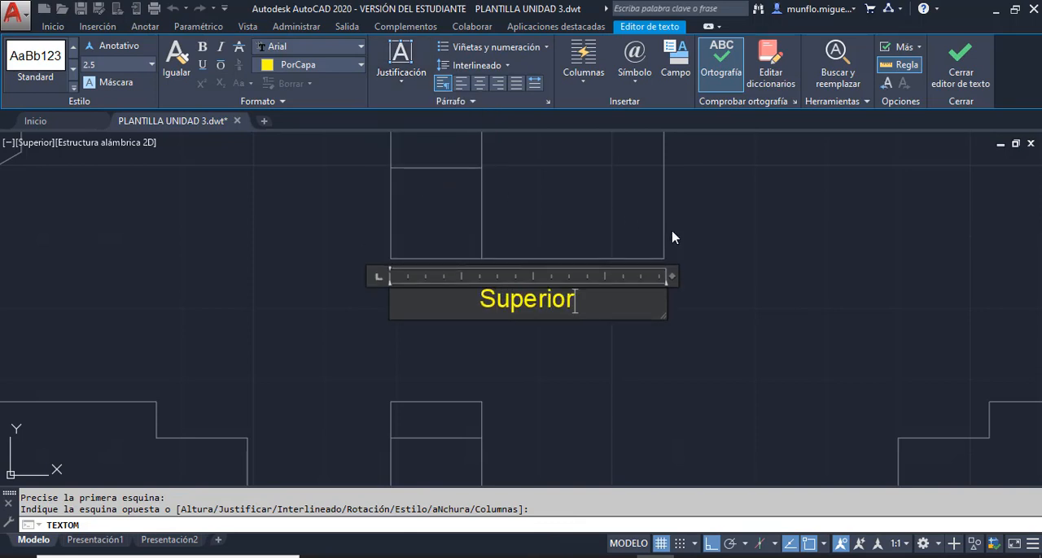
{"action": "left_click", "coordinate": [673, 237]}
- Add the multiline text "Inferior" just below the bottom view with Medio centro MC justification
{"action": "scroll", "coordinate": [758, 255], "scroll_direction": "down", "scroll_amount": 5}
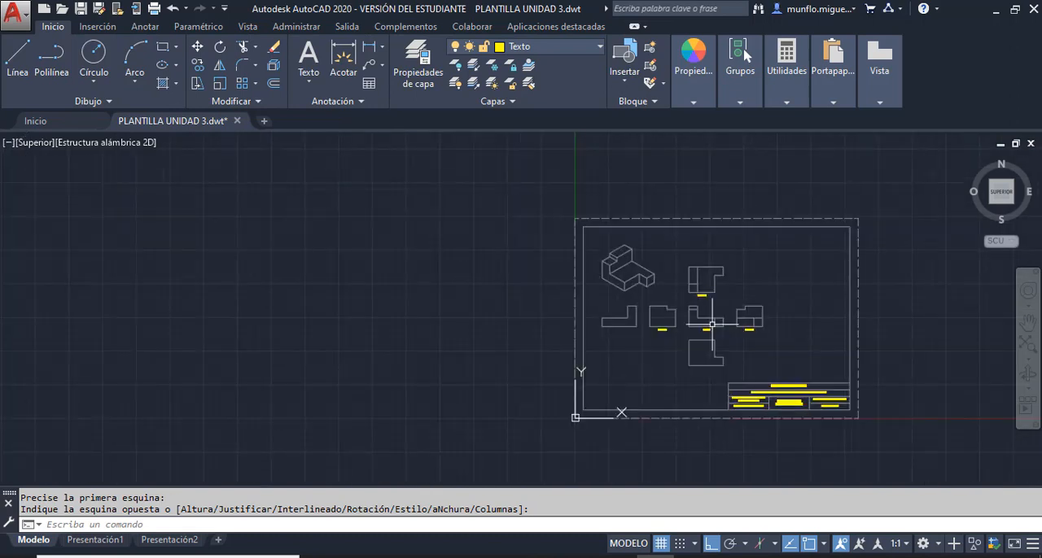
{"action": "scroll", "coordinate": [712, 334], "scroll_direction": "up", "scroll_amount": 6}
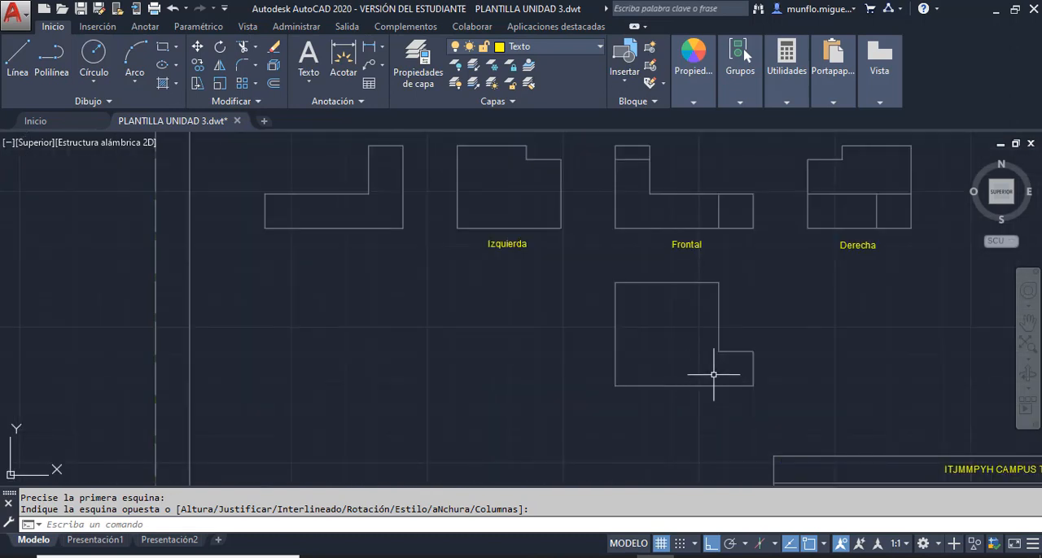
{"action": "scroll", "coordinate": [713, 375], "scroll_direction": "up", "scroll_amount": 2}
{"action": "scroll", "coordinate": [710, 399], "scroll_direction": "down", "scroll_amount": 2}
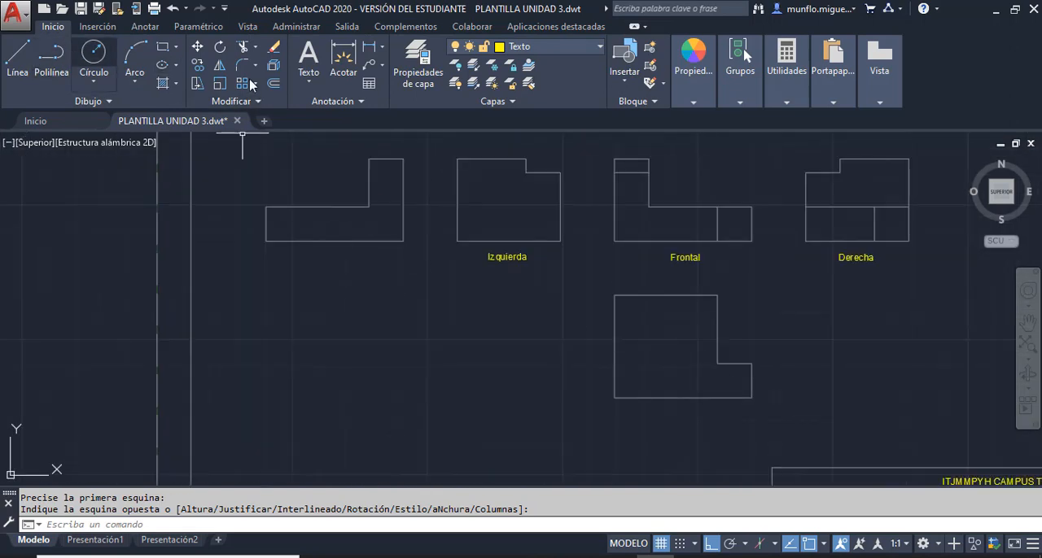
{"action": "left_click", "coordinate": [308, 61]}
{"action": "scroll", "coordinate": [707, 340], "scroll_direction": "down", "scroll_amount": 2}
{"action": "scroll", "coordinate": [708, 340], "scroll_direction": "up", "scroll_amount": 5}
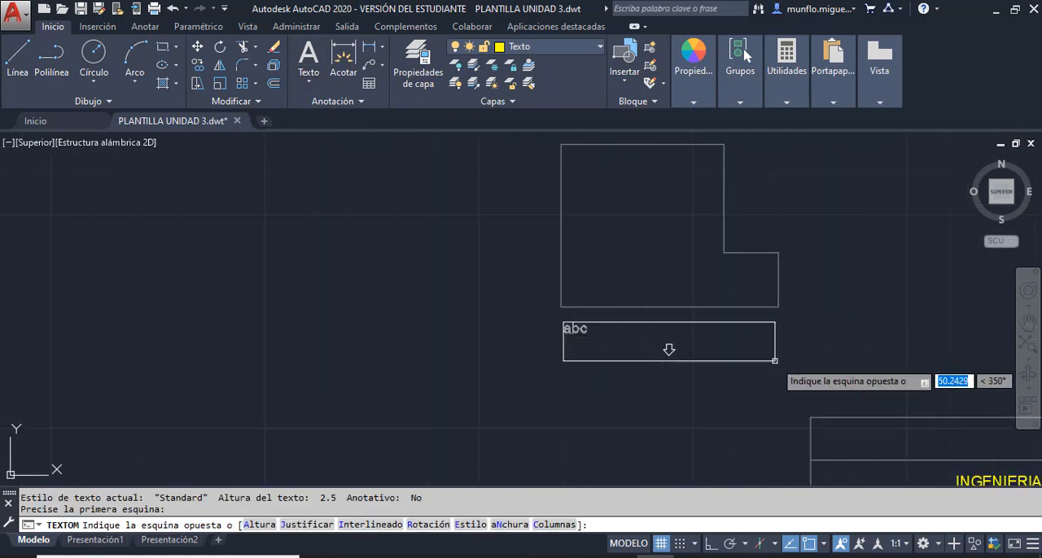
{"action": "left_click", "coordinate": [779, 366]}
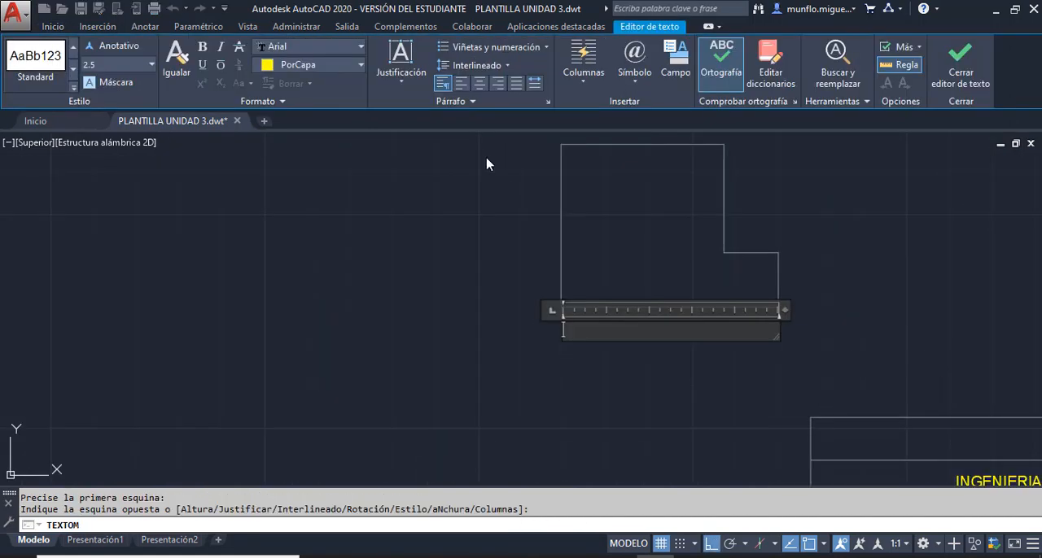
{"action": "left_click", "coordinate": [399, 65]}
{"action": "left_click", "coordinate": [428, 177]}
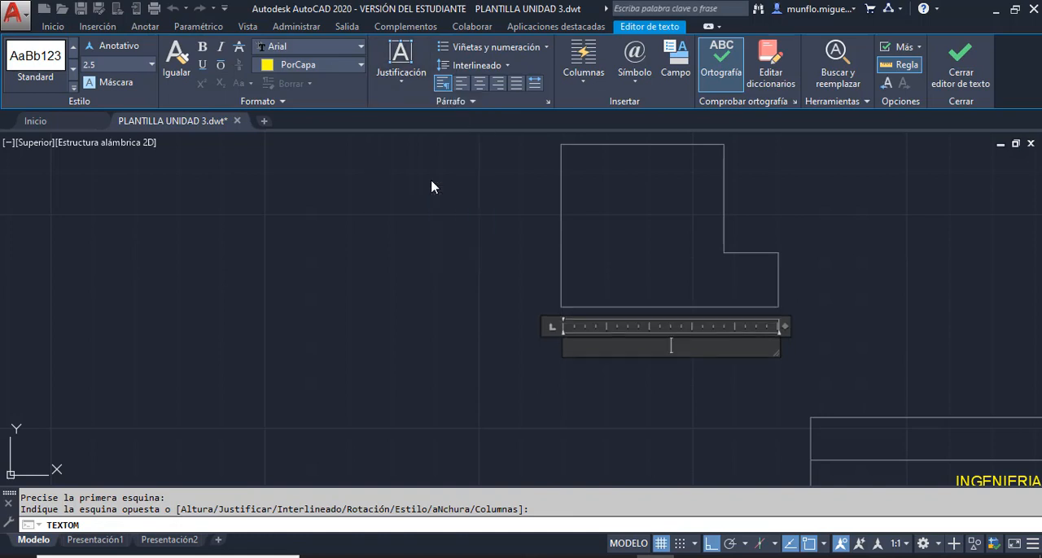
{"action": "type", "text": "Inferior"}
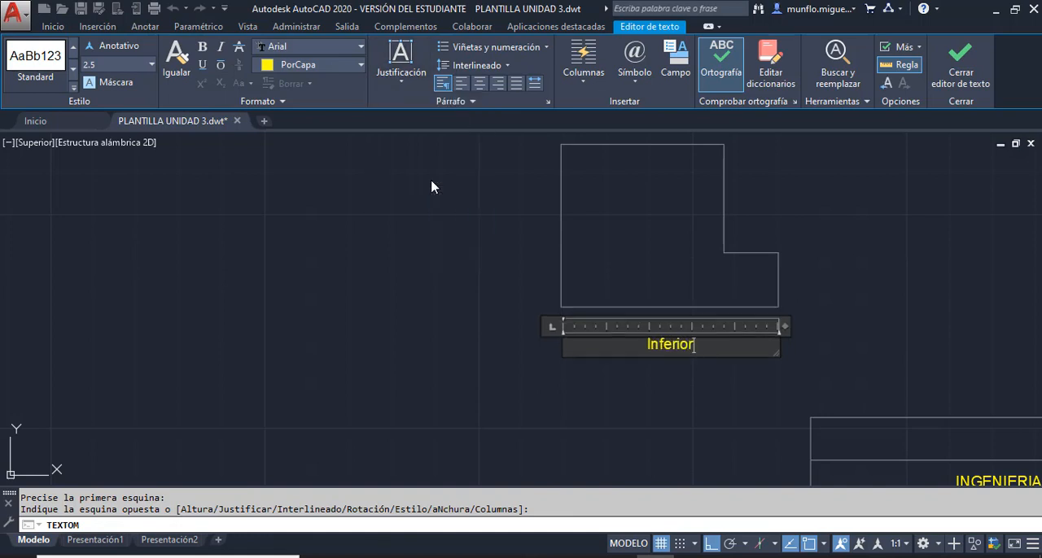
{"action": "left_click", "coordinate": [859, 274]}
- Add the multiline text "Posterior" just below the rear view with Medio centro MC justification
{"action": "scroll", "coordinate": [832, 286], "scroll_direction": "down", "scroll_amount": 6}
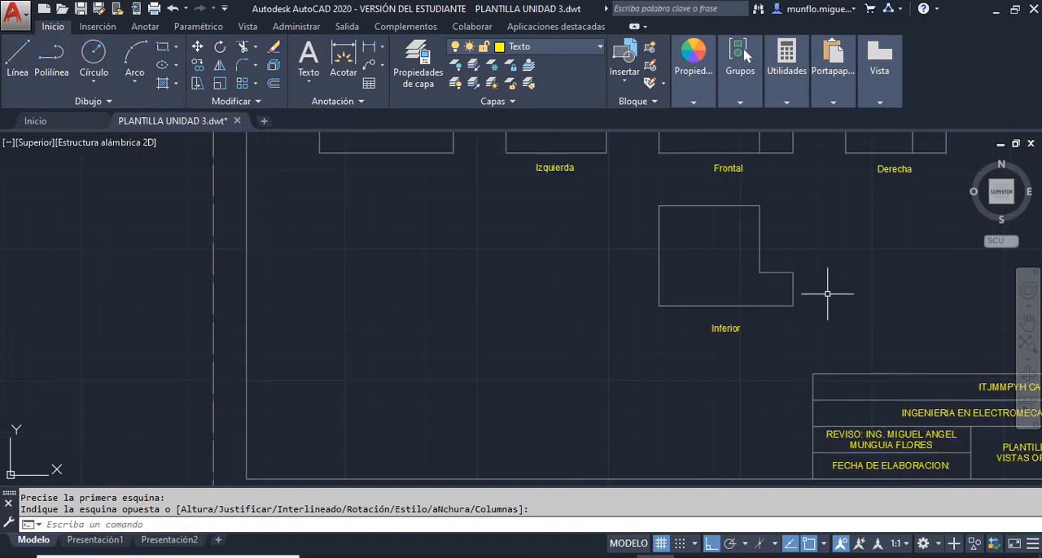
{"action": "scroll", "coordinate": [663, 227], "scroll_direction": "up", "scroll_amount": 4}
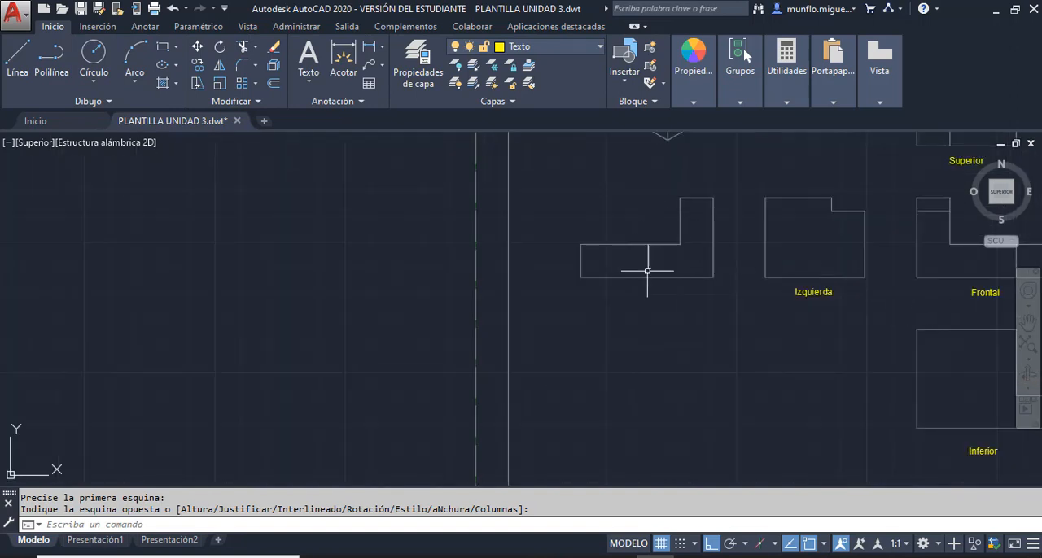
{"action": "scroll", "coordinate": [651, 268], "scroll_direction": "up", "scroll_amount": 4}
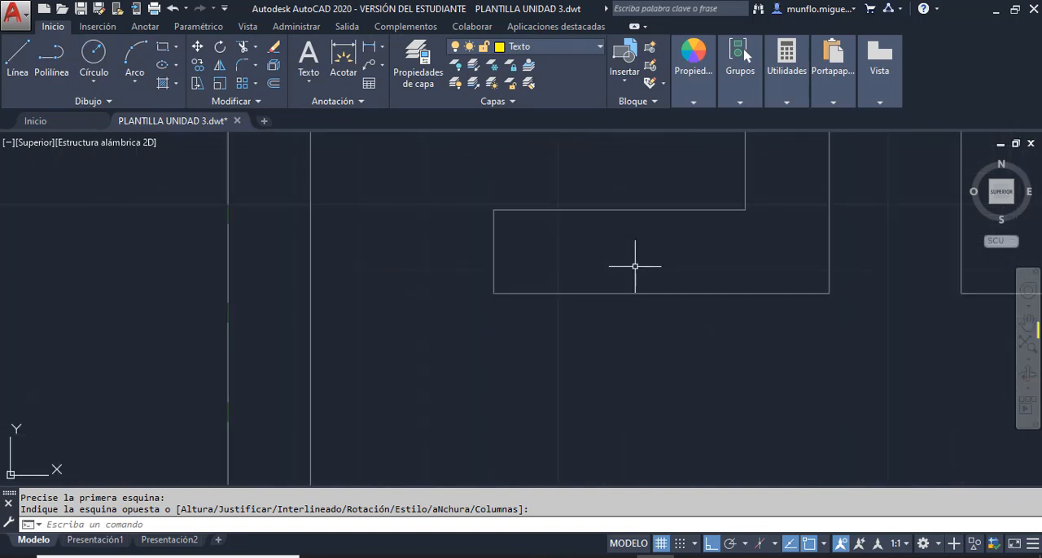
{"action": "left_click", "coordinate": [309, 61]}
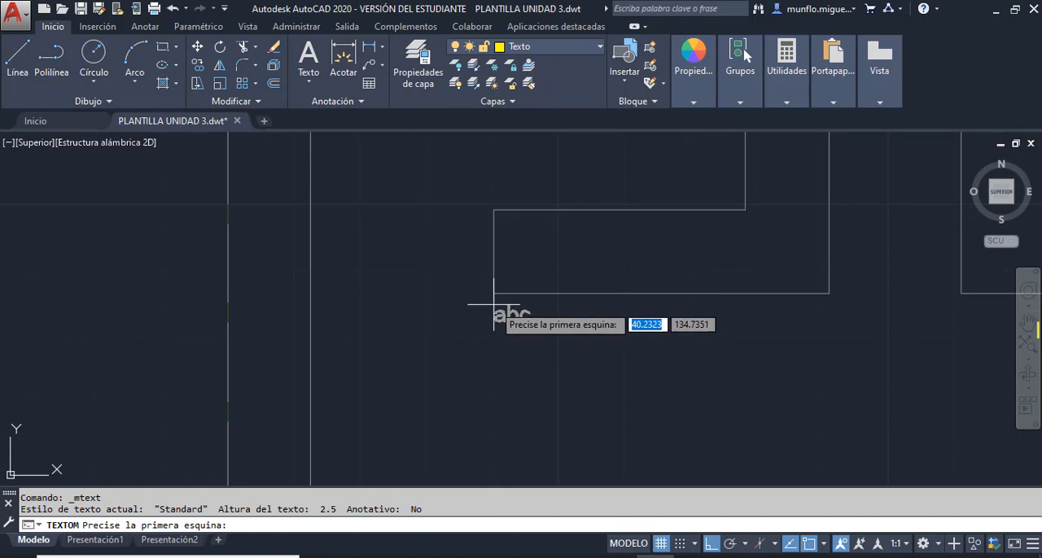
{"action": "left_click", "coordinate": [493, 304]}
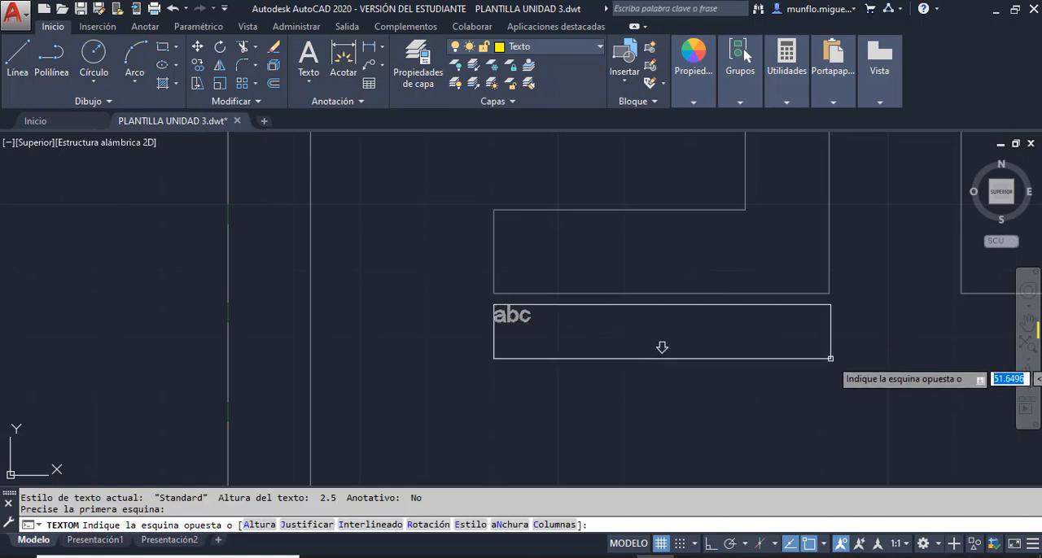
{"action": "left_click", "coordinate": [830, 358]}
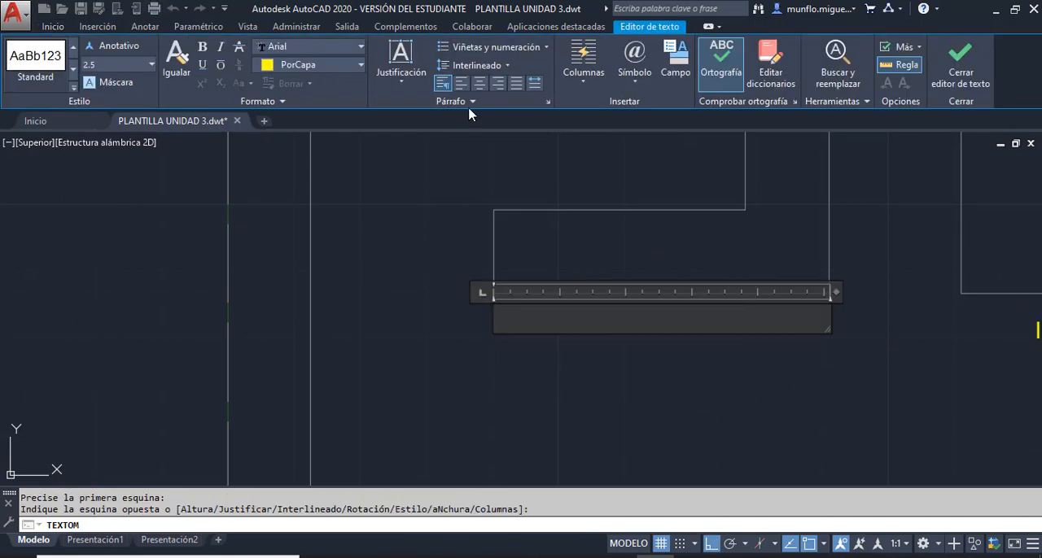
{"action": "left_click", "coordinate": [416, 82]}
{"action": "left_click", "coordinate": [426, 178]}
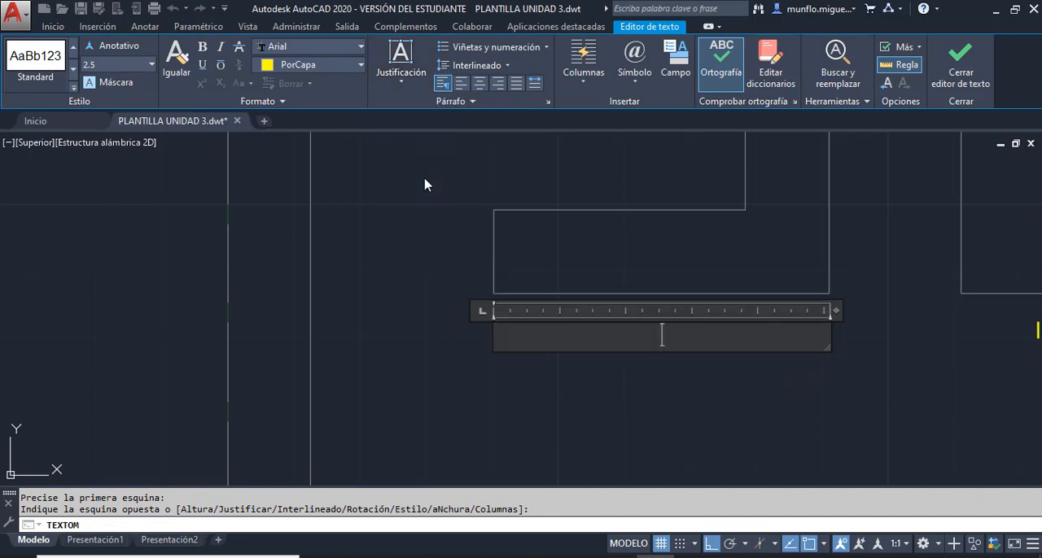
{"action": "type", "text": "Posterior"}
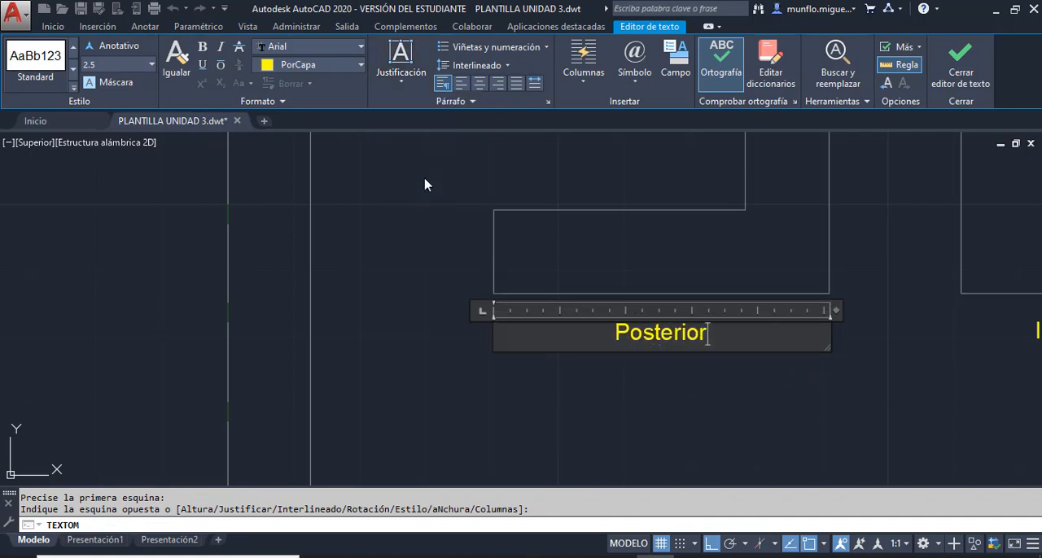
{"action": "left_click", "coordinate": [672, 418]}
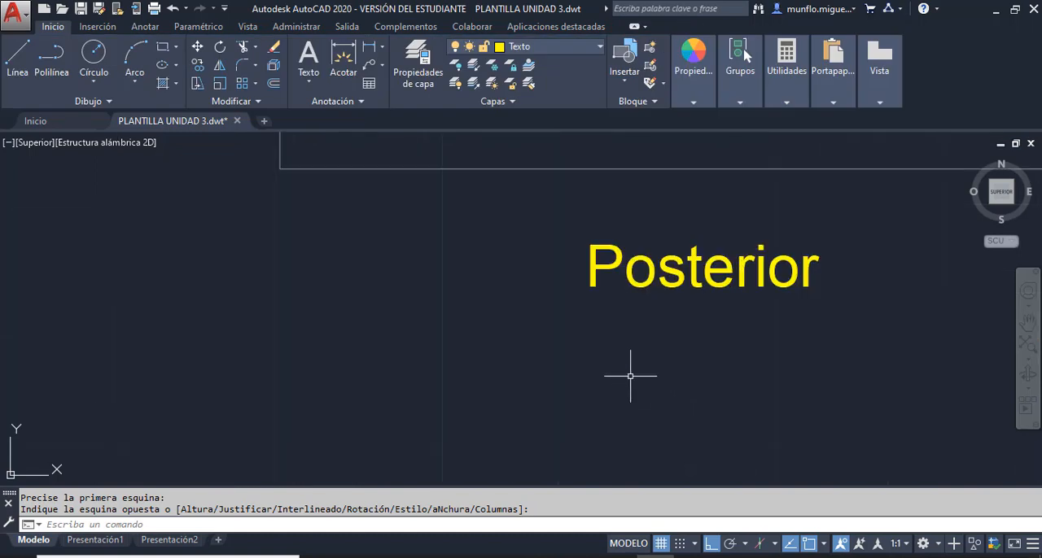
{"action": "scroll", "coordinate": [736, 226], "scroll_direction": "up", "scroll_amount": 4}
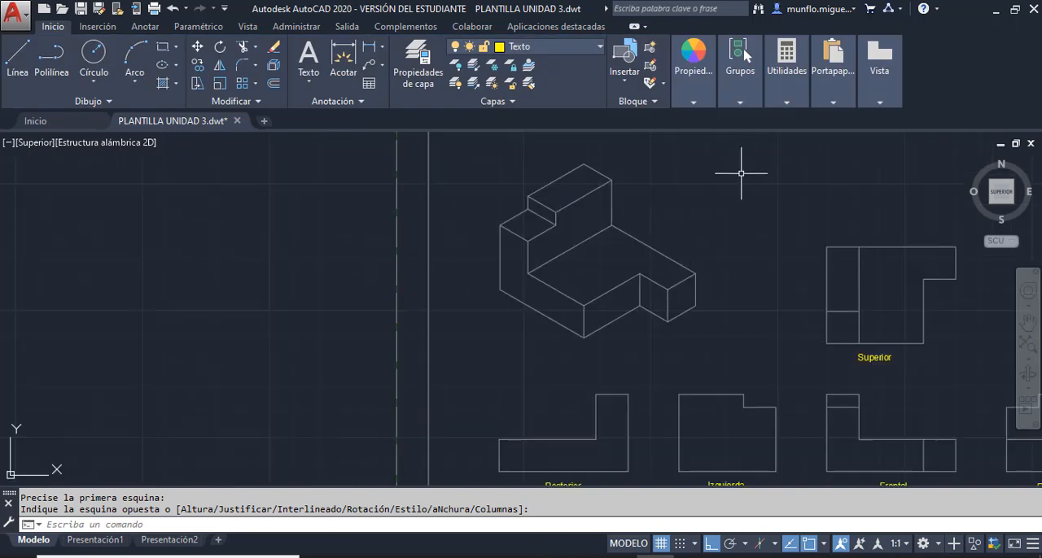
- Add the multiline text "Isometrica" just above the isometric view with Medio centro MC justification
{"action": "scroll", "coordinate": [692, 215], "scroll_direction": "down", "scroll_amount": 4}
{"action": "scroll", "coordinate": [668, 183], "scroll_direction": "up", "scroll_amount": 2}
{"action": "scroll", "coordinate": [667, 179], "scroll_direction": "up", "scroll_amount": 2}
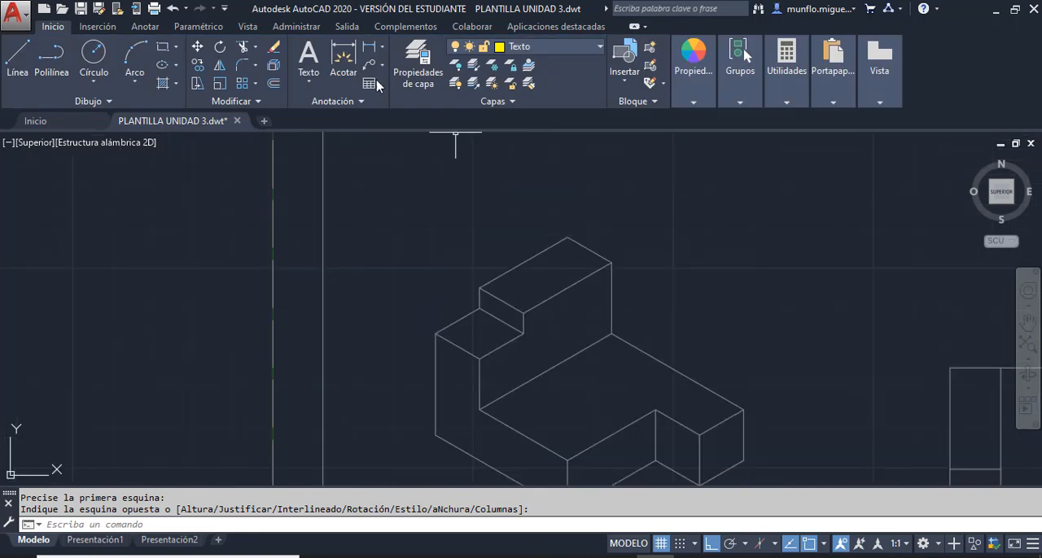
{"action": "left_click", "coordinate": [309, 57]}
{"action": "left_click", "coordinate": [472, 187]}
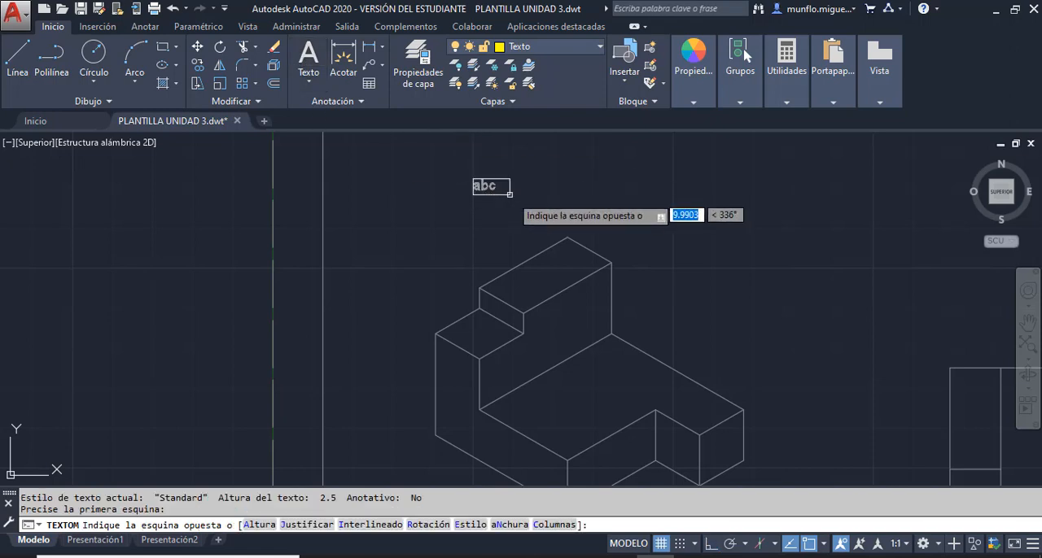
{"action": "left_click", "coordinate": [656, 195]}
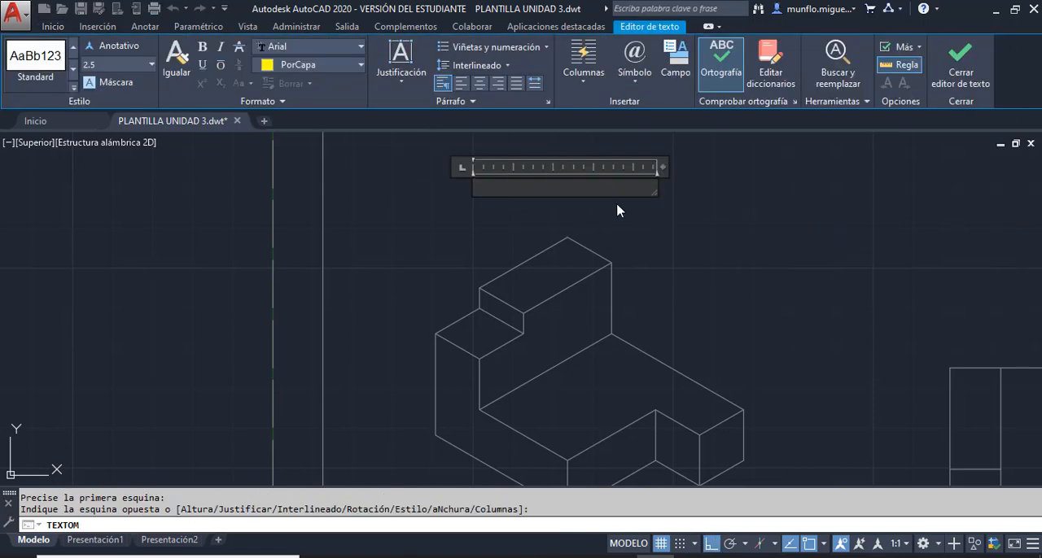
{"action": "left_click", "coordinate": [409, 89]}
{"action": "left_click", "coordinate": [428, 180]}
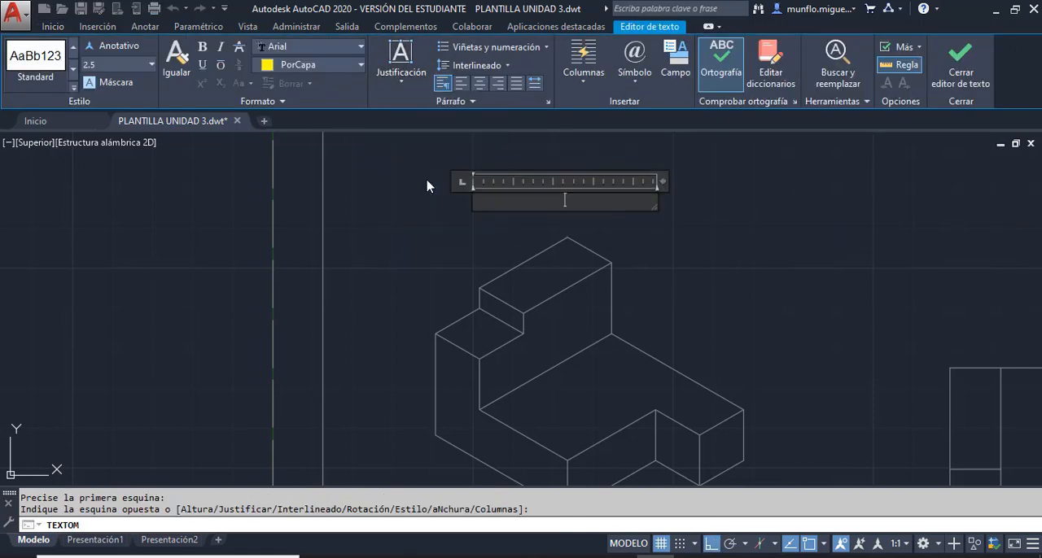
{"action": "type", "text": "Isom"}
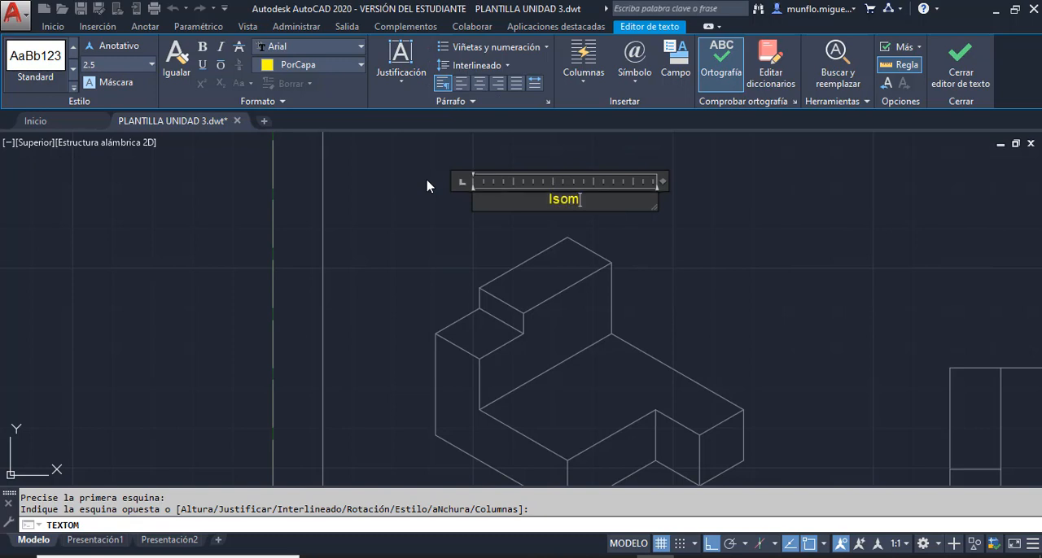
{"action": "type", "text": "etrica"}
{"action": "left_click", "coordinate": [761, 298]}
{"action": "key", "text": "Escape"}
{"action": "key", "text": "Escape"}
- Examine the isometric and six orthographic views with their labels, ending with the whole drawing sheet fitted to the display
{"action": "scroll", "coordinate": [746, 277], "scroll_direction": "up", "scroll_amount": 2}
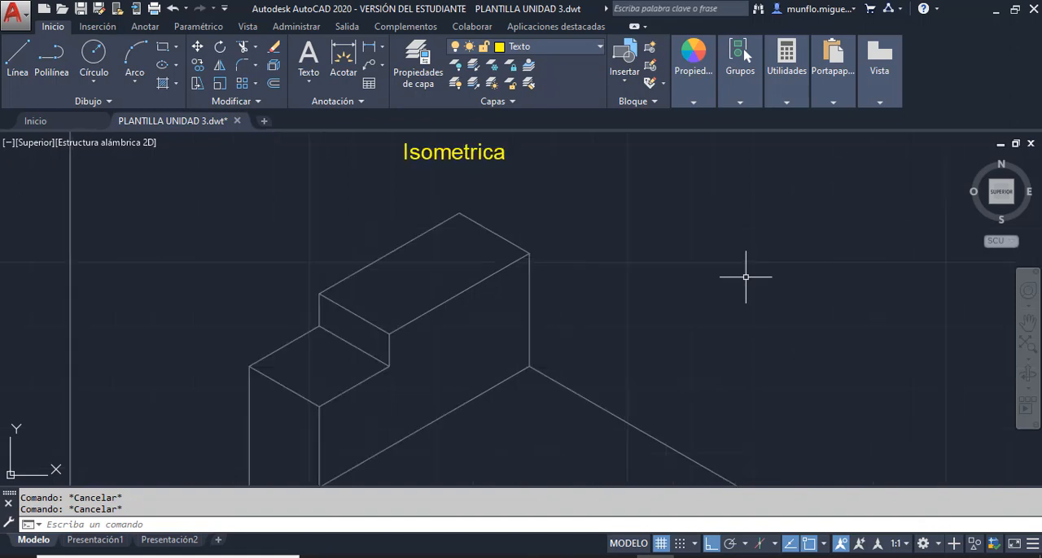
{"action": "scroll", "coordinate": [746, 277], "scroll_direction": "down", "scroll_amount": 5}
{"action": "scroll", "coordinate": [749, 346], "scroll_direction": "up", "scroll_amount": 4}
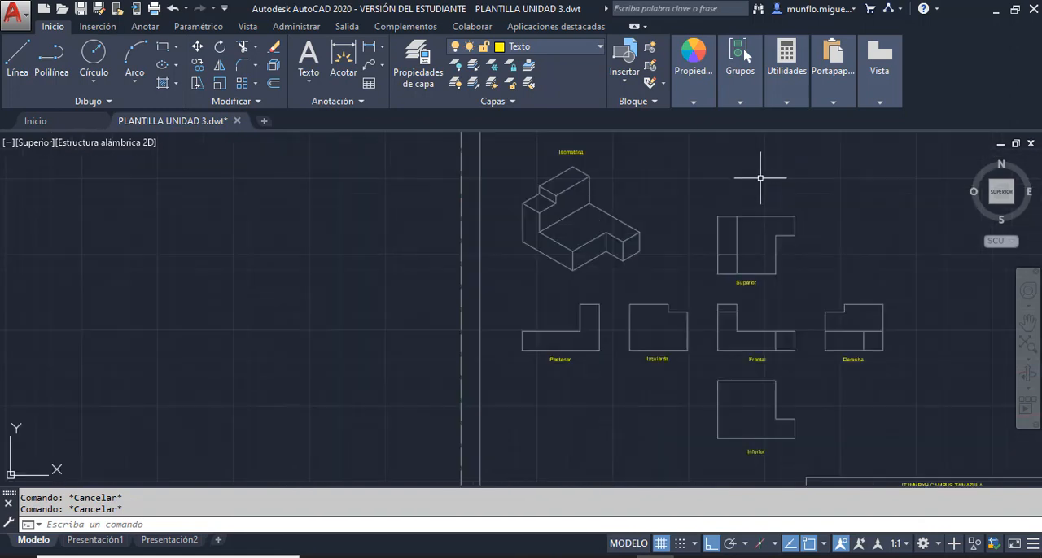
{"action": "scroll", "coordinate": [887, 314], "scroll_direction": "up", "scroll_amount": 2}
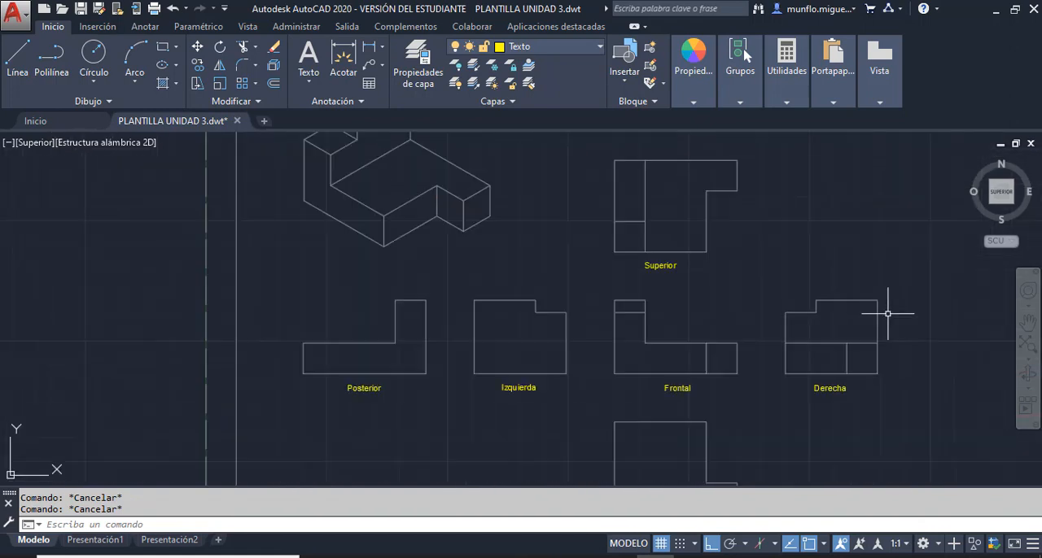
{"action": "scroll", "coordinate": [874, 317], "scroll_direction": "down", "scroll_amount": 2}
{"action": "scroll", "coordinate": [847, 241], "scroll_direction": "up", "scroll_amount": 2}
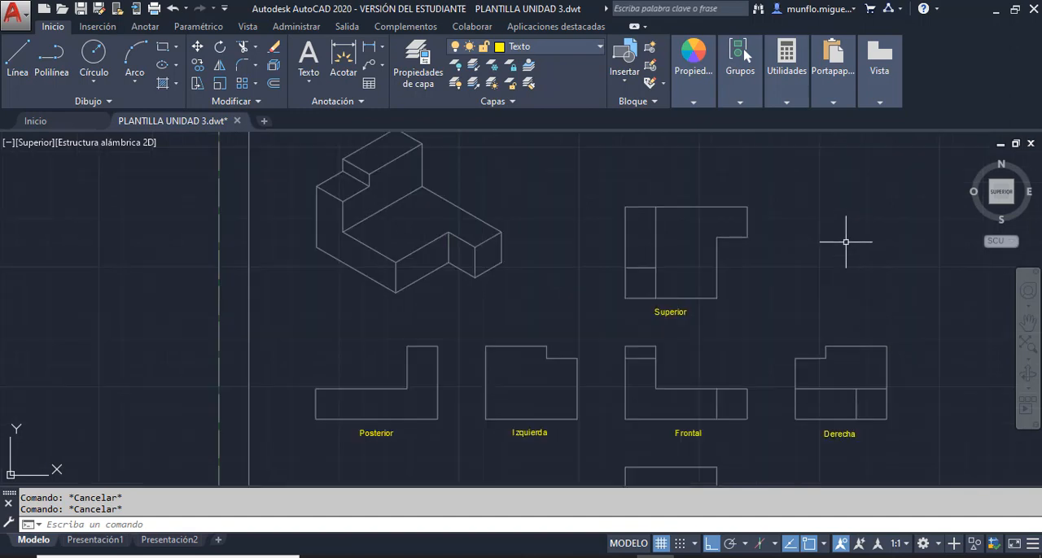
{"action": "scroll", "coordinate": [850, 254], "scroll_direction": "down", "scroll_amount": 2}
{"action": "scroll", "coordinate": [854, 261], "scroll_direction": "up", "scroll_amount": 2}
{"action": "scroll", "coordinate": [846, 261], "scroll_direction": "down", "scroll_amount": 2}
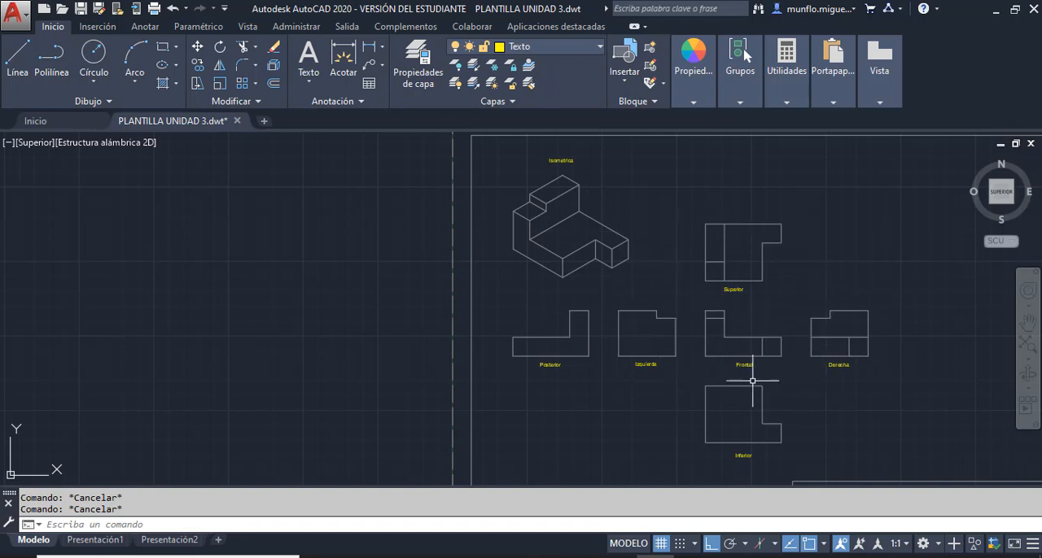
{"action": "scroll", "coordinate": [709, 345], "scroll_direction": "up", "scroll_amount": 2}
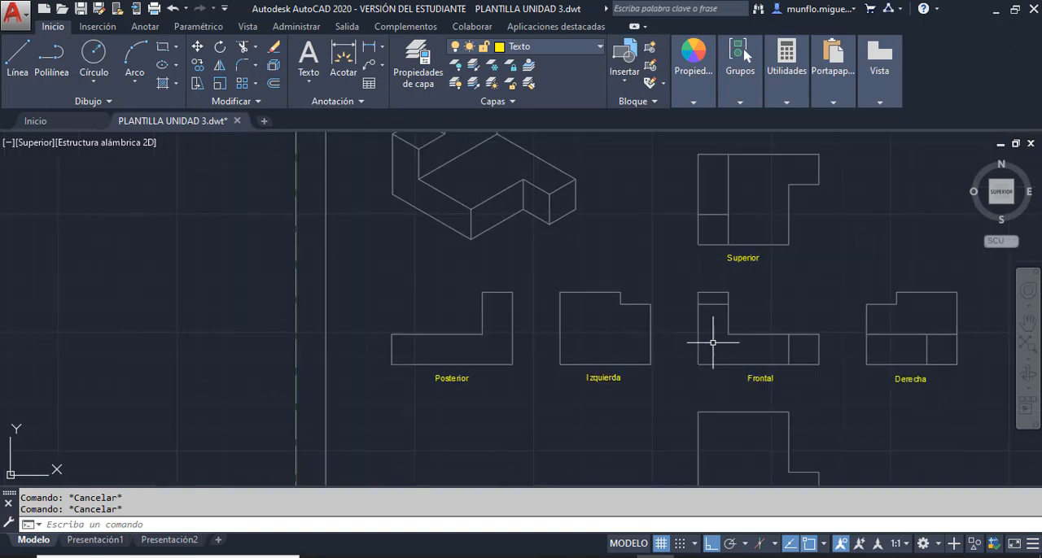
{"action": "left_click", "coordinate": [1028, 349]}
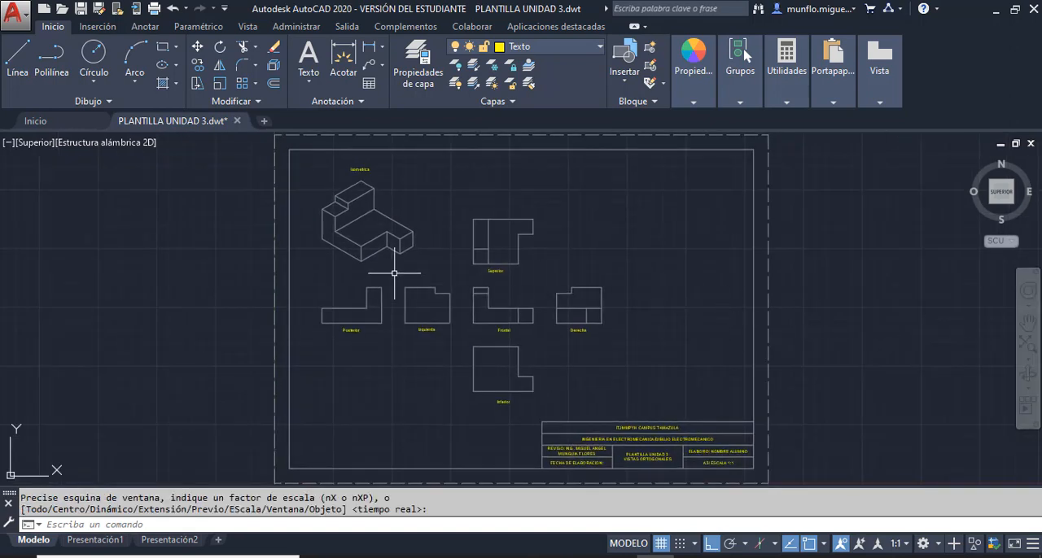